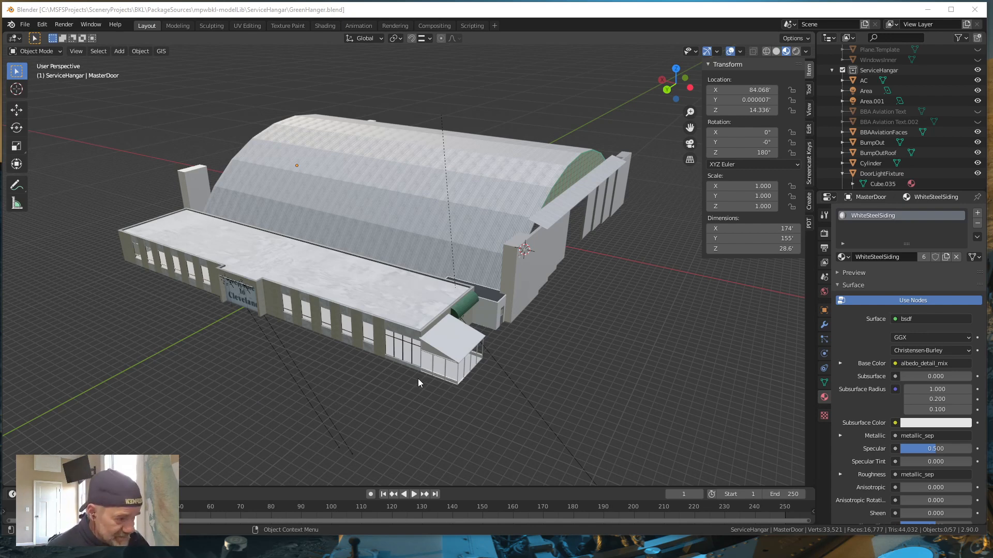
Examine the hangar model's exterior from several angles, including the front office building and the open door side
{"action": "middle_click_drag", "start_coordinate": [418, 379], "coordinate": [289, 358]}
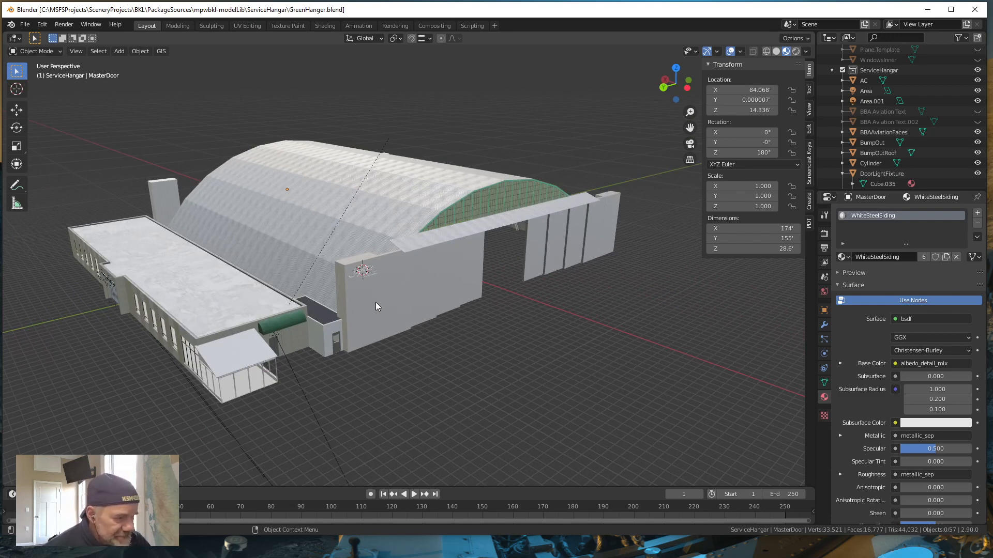
{"action": "middle_click_drag", "start_coordinate": [389, 324], "coordinate": [283, 330]}
{"action": "middle_click_drag", "start_coordinate": [389, 327], "coordinate": [368, 331]}
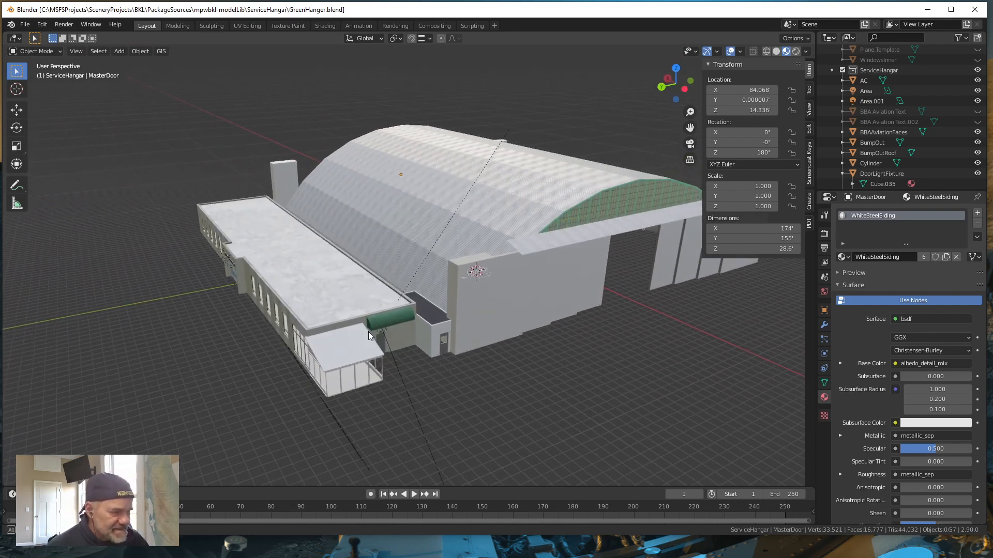
{"action": "middle_click_drag", "start_coordinate": [514, 343], "coordinate": [384, 337]}
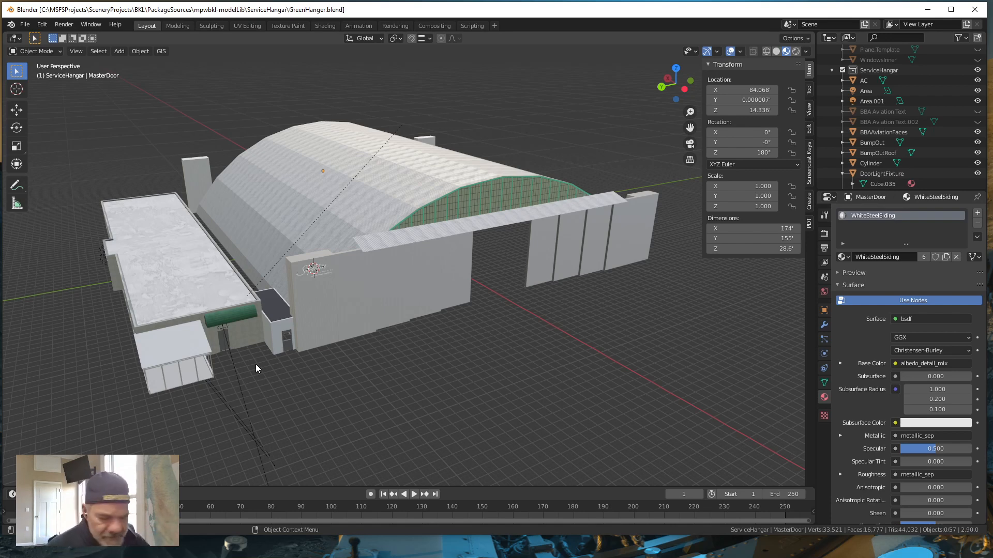
{"action": "middle_click_drag", "start_coordinate": [214, 396], "coordinate": [257, 396]}
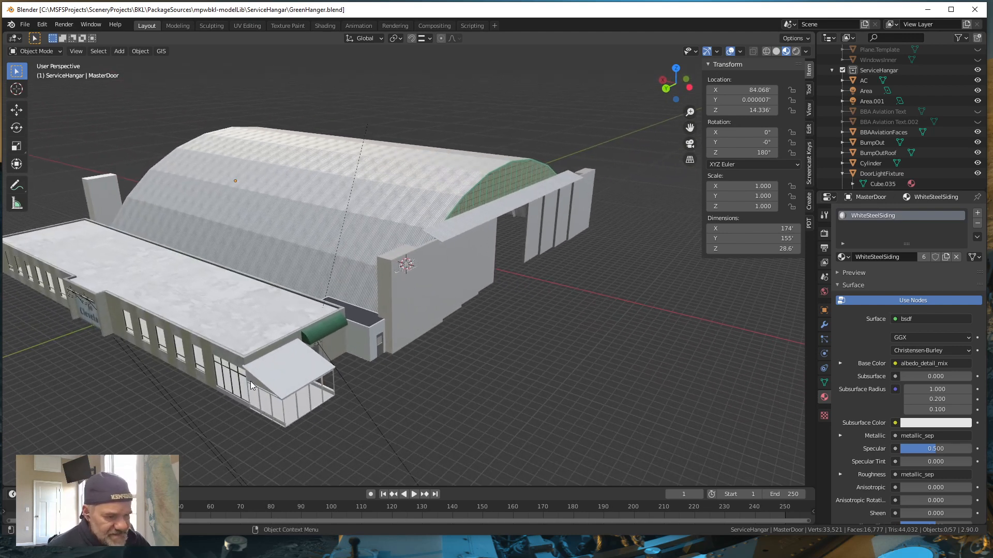
{"action": "middle_click_drag", "start_coordinate": [149, 389], "coordinate": [185, 392]}
{"action": "mouse_move", "coordinate": [330, 386]}
{"action": "middle_mouse_down"}
{"action": "mouse_move", "coordinate": [266, 388]}
{"action": "mouse_move", "coordinate": [326, 368]}
{"action": "middle_mouse_up"}
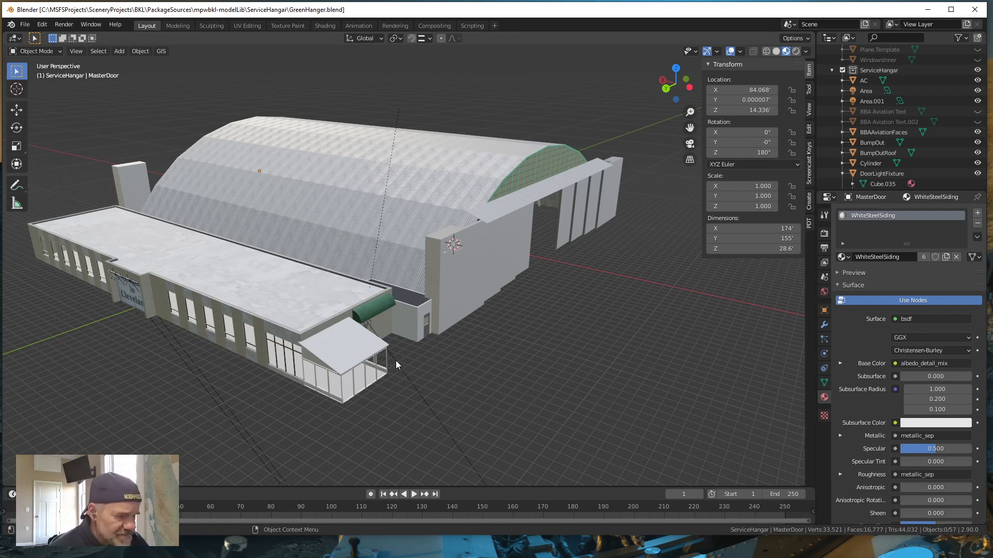
{"action": "middle_click_drag", "start_coordinate": [465, 376], "coordinate": [450, 372]}
{"action": "scroll", "coordinate": [446, 352], "scroll_direction": "up", "scroll_amount": 3}
{"action": "middle_click_drag", "start_coordinate": [307, 418], "coordinate": [417, 363]}
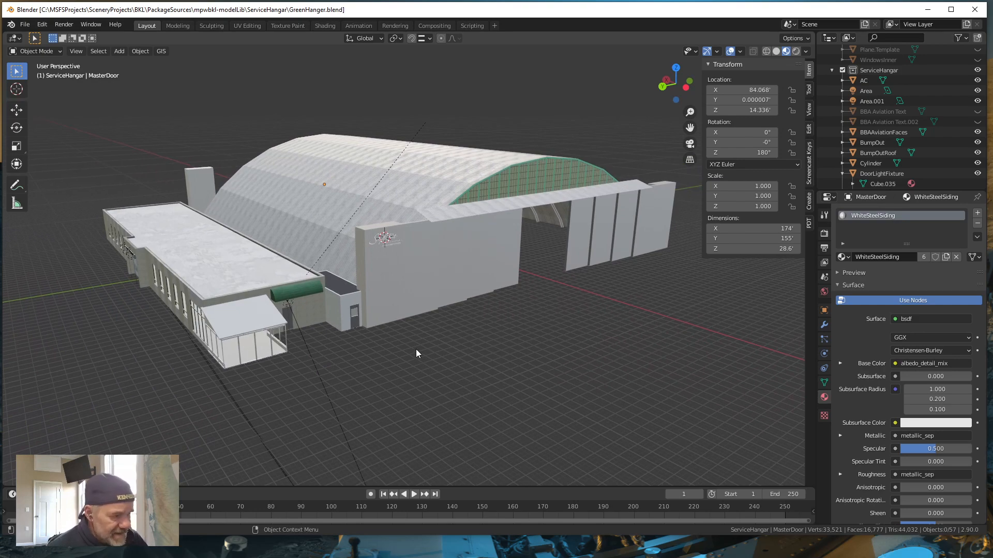
Inspect the Signature Flight Support sign on the hangar's corrugated end wall, both close up and in context
{"action": "scroll", "coordinate": [389, 221], "scroll_direction": "up", "scroll_amount": 8}
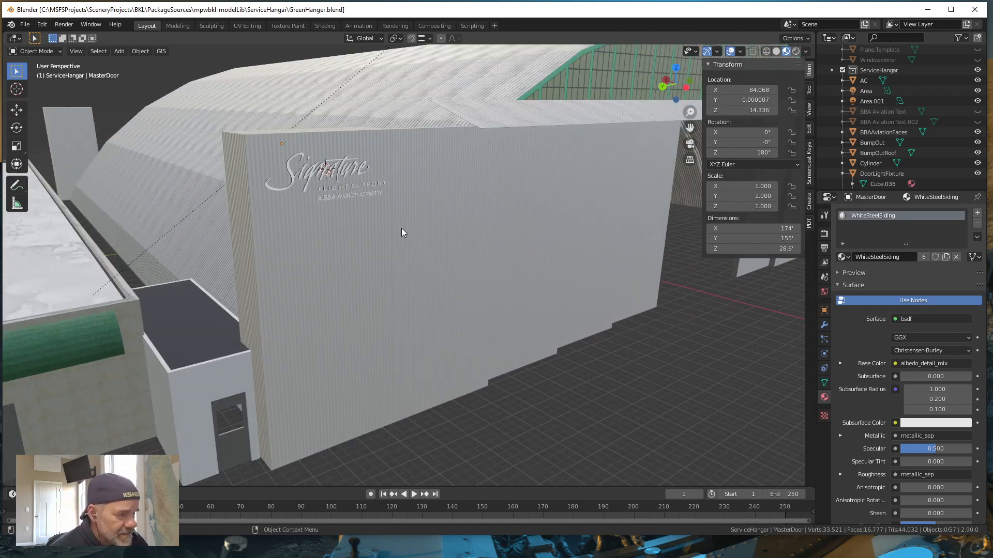
{"action": "scroll", "coordinate": [398, 296], "scroll_direction": "up", "scroll_amount": 3}
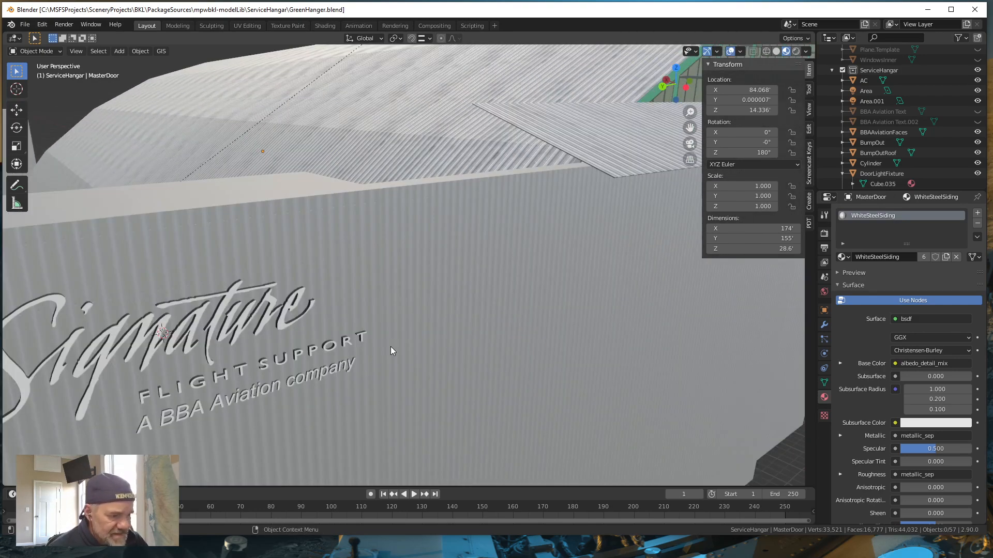
{"action": "scroll", "coordinate": [391, 349], "scroll_direction": "down", "scroll_amount": 8}
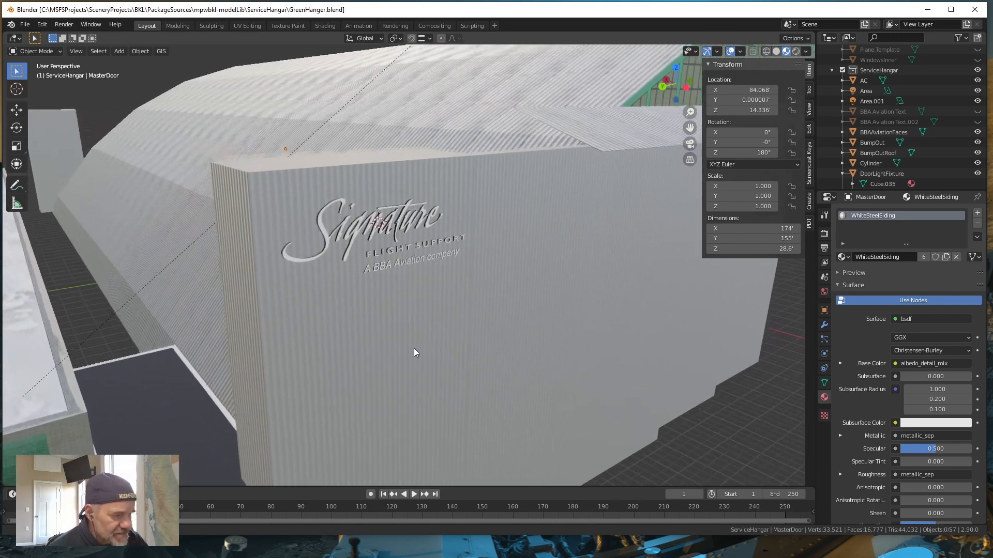
{"action": "mouse_move", "coordinate": [414, 349]}
{"action": "middle_mouse_down", "text": "shift"}
{"action": "mouse_move", "coordinate": [404, 353]}
{"action": "mouse_move", "coordinate": [414, 349]}
{"action": "middle_mouse_up", "text": "shift"}
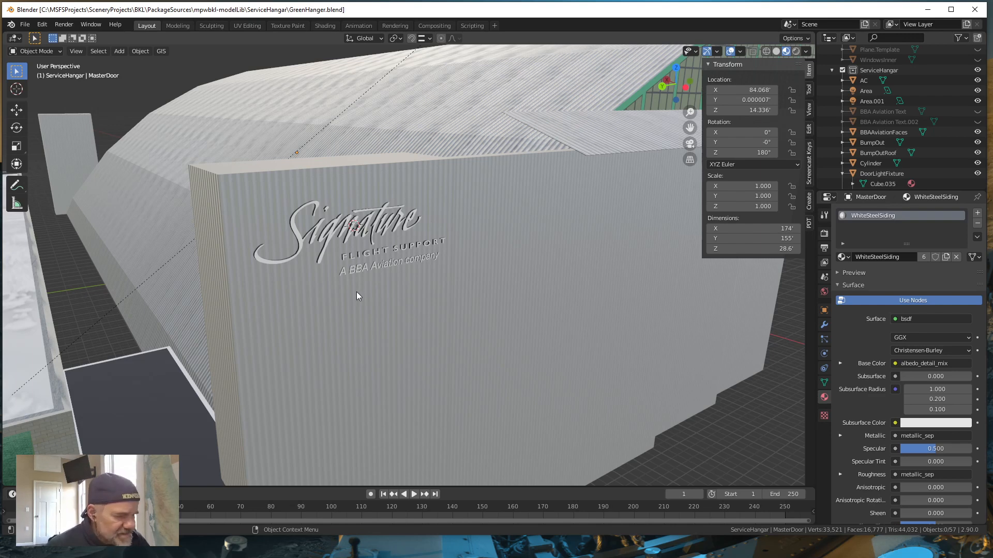
{"action": "scroll", "coordinate": [374, 299], "scroll_direction": "down", "scroll_amount": 4}
{"action": "scroll", "coordinate": [374, 299], "scroll_direction": "up", "scroll_amount": 2}
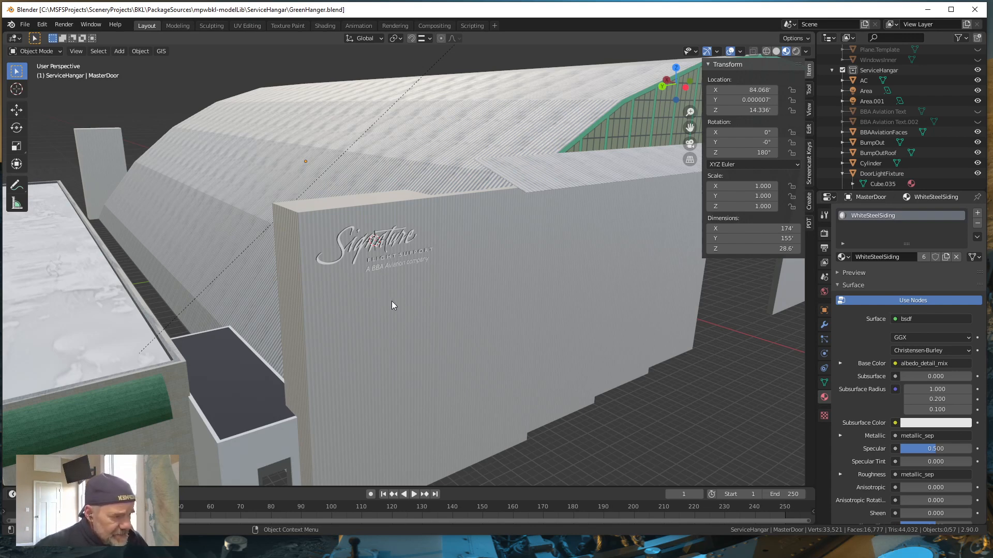
{"action": "scroll", "coordinate": [387, 305], "scroll_direction": "down", "scroll_amount": 4}
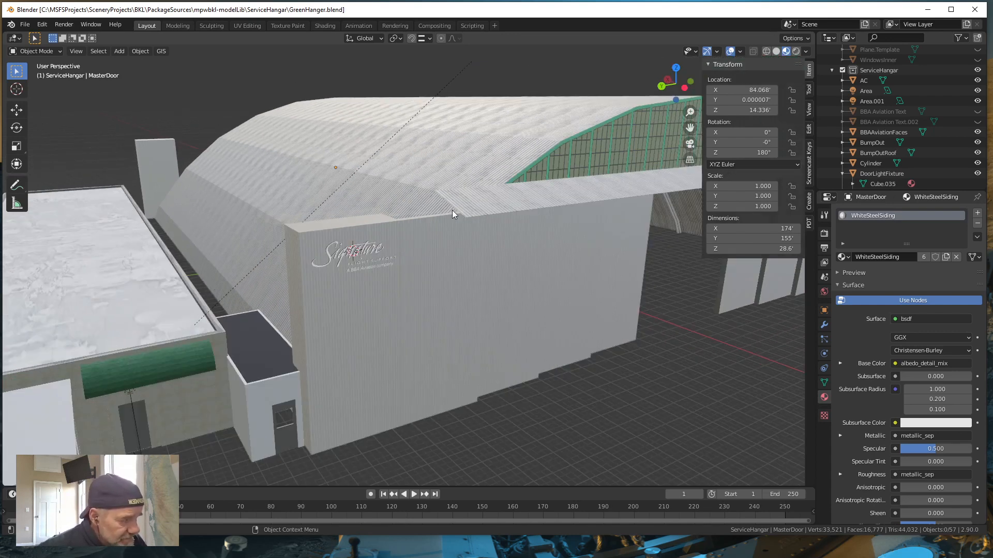
{"action": "scroll", "coordinate": [414, 297], "scroll_direction": "up", "scroll_amount": 3}
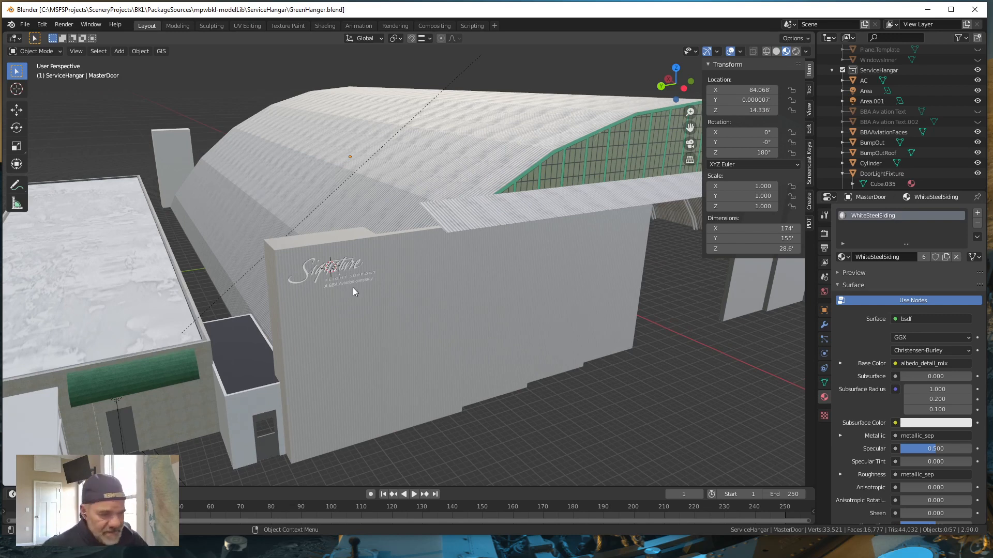
{"action": "scroll", "coordinate": [353, 288], "scroll_direction": "down", "scroll_amount": 2}
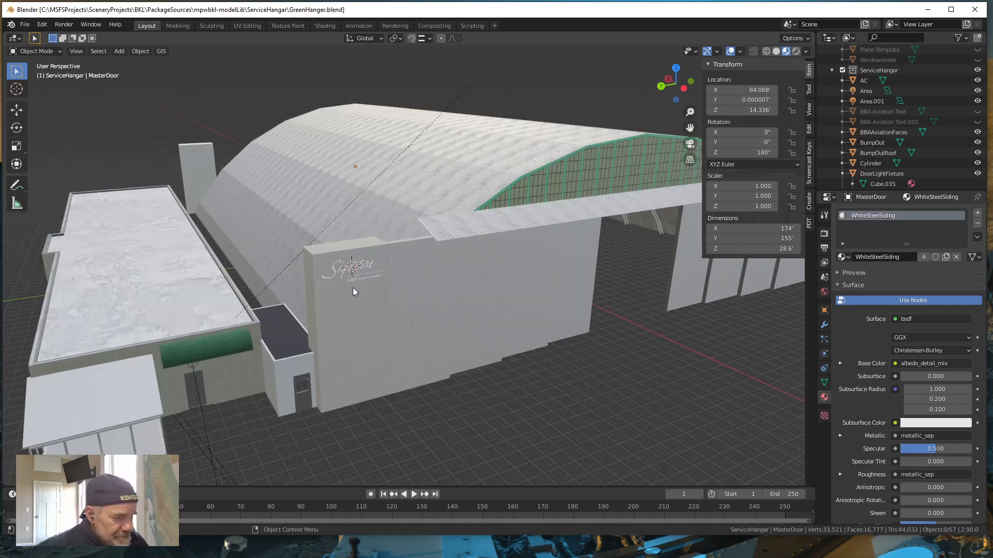
{"action": "scroll", "coordinate": [353, 302], "scroll_direction": "up", "scroll_amount": 5}
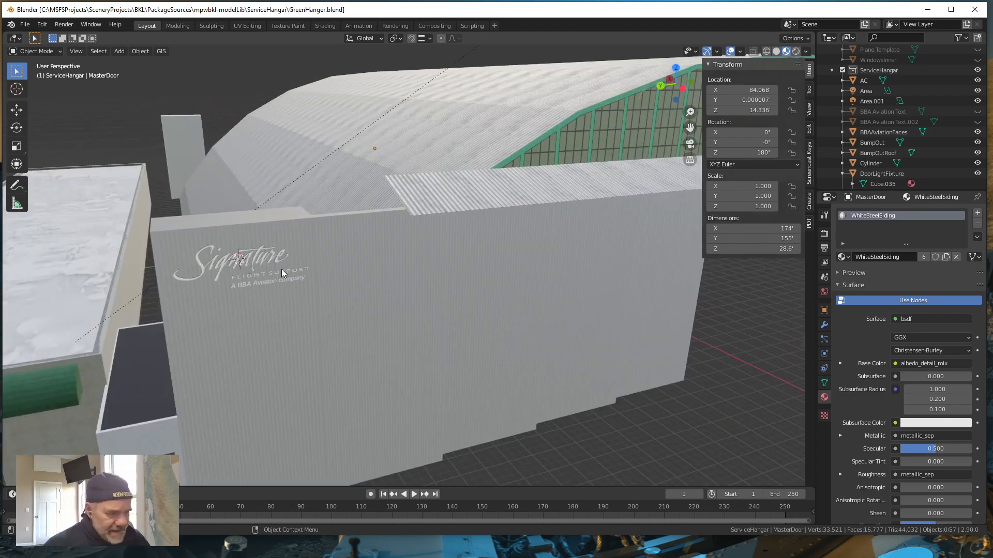
Select the raised Signature lettering on the hangar wall and examine the sign up close and face-on
{"action": "left_click", "coordinate": [282, 269]}
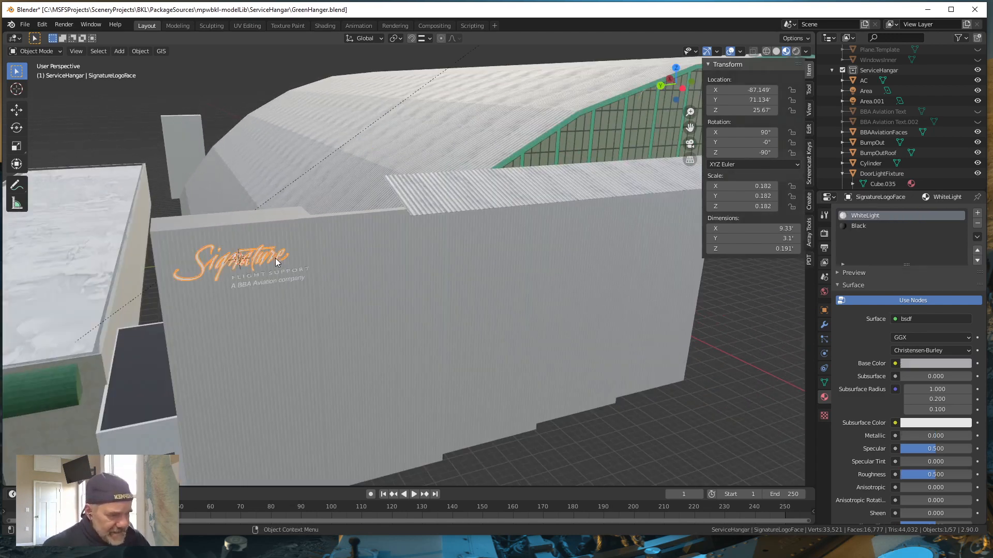
{"action": "key", "text": "KP_Decimal"}
{"action": "mouse_move", "coordinate": [361, 369]}
{"action": "middle_mouse_down"}
{"action": "mouse_move", "coordinate": [352, 345]}
{"action": "mouse_move", "coordinate": [341, 345]}
{"action": "mouse_move", "coordinate": [358, 363]}
{"action": "mouse_move", "coordinate": [415, 374]}
{"action": "mouse_move", "coordinate": [386, 401]}
{"action": "mouse_move", "coordinate": [403, 392]}
{"action": "middle_mouse_up"}
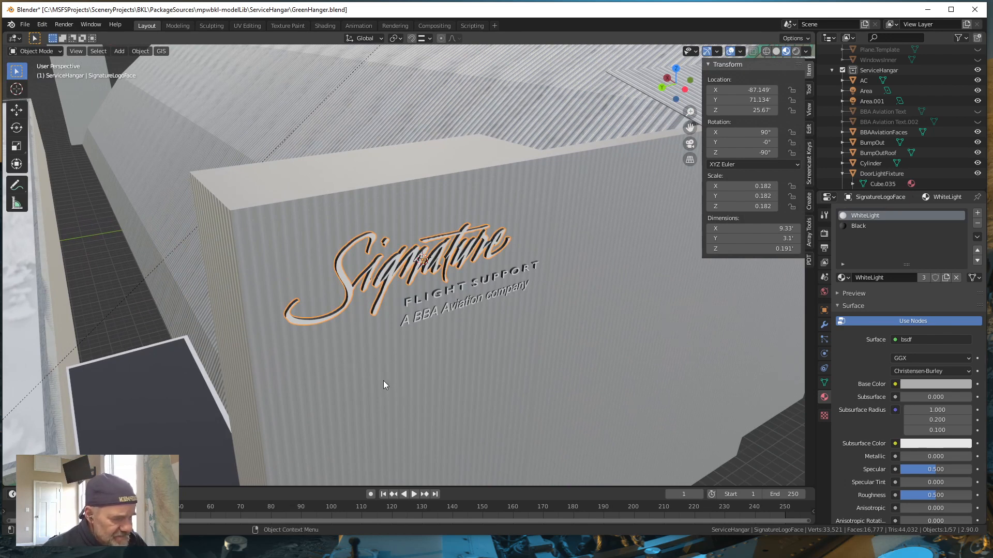
{"action": "mouse_move", "coordinate": [386, 380]}
{"action": "middle_mouse_down"}
{"action": "mouse_move", "coordinate": [389, 333]}
{"action": "mouse_move", "coordinate": [379, 382]}
{"action": "middle_mouse_up"}
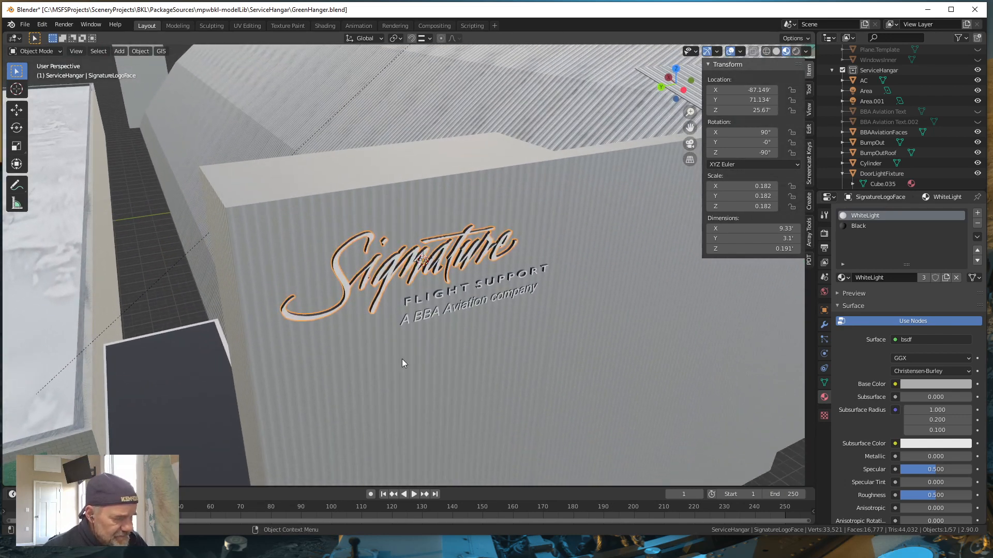
{"action": "scroll", "coordinate": [401, 359], "scroll_direction": "up", "scroll_amount": 2}
{"action": "mouse_move", "coordinate": [392, 364]}
{"action": "middle_mouse_down"}
{"action": "mouse_move", "coordinate": [343, 346]}
{"action": "mouse_move", "coordinate": [364, 336]}
{"action": "mouse_move", "coordinate": [354, 343]}
{"action": "mouse_move", "coordinate": [356, 333]}
{"action": "middle_mouse_up"}
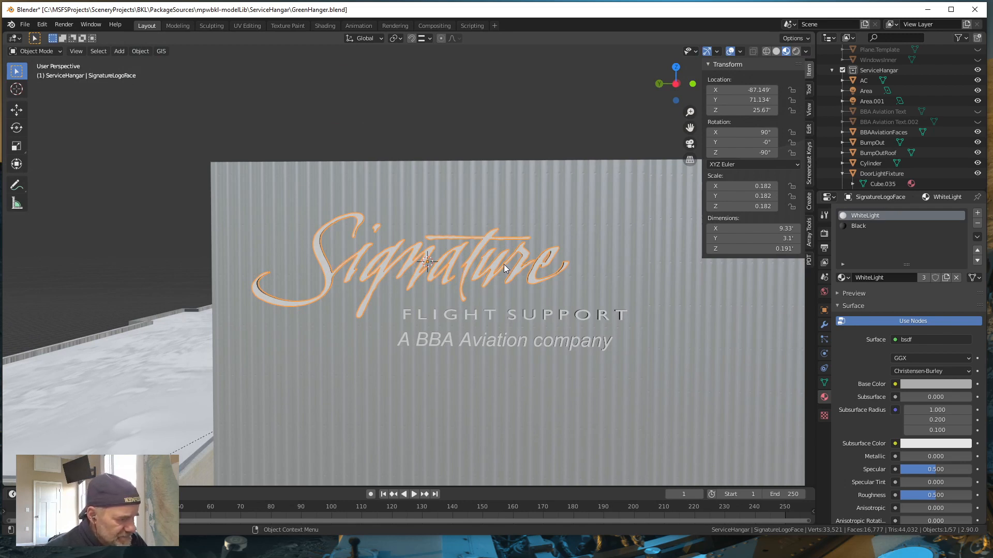
{"action": "scroll", "coordinate": [446, 316], "scroll_direction": "down", "scroll_amount": 2}
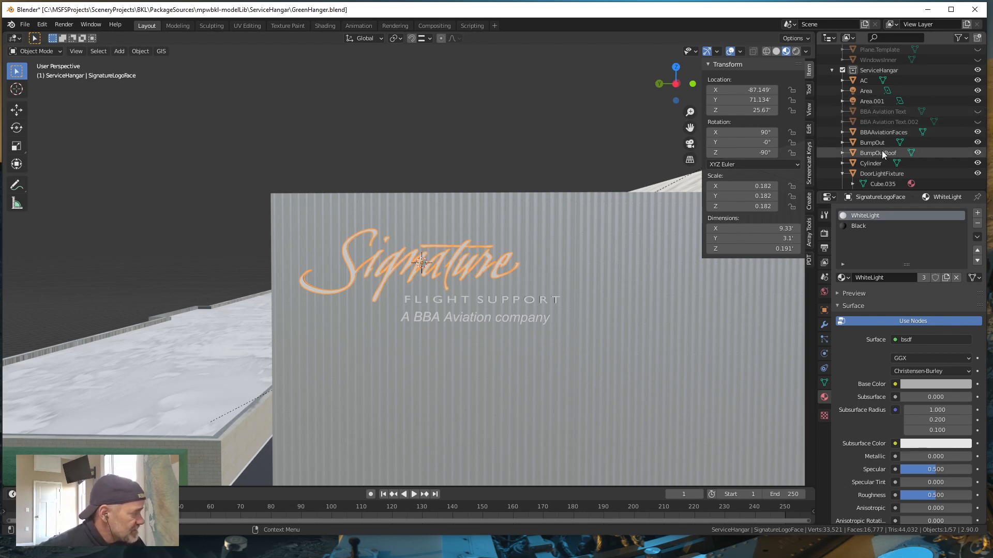
Unhide and select the Empty.001 logo reference image, and bring it into view from above beside the hangar
{"action": "scroll", "coordinate": [882, 150], "scroll_direction": "up", "scroll_amount": 5}
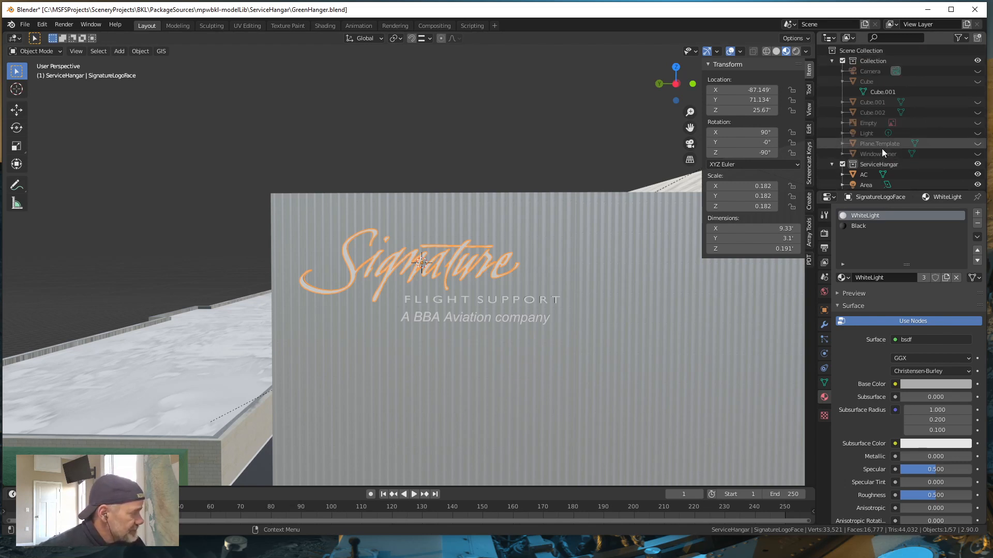
{"action": "scroll", "coordinate": [884, 157], "scroll_direction": "down", "scroll_amount": 2}
{"action": "scroll", "coordinate": [884, 157], "scroll_direction": "down", "scroll_amount": 8}
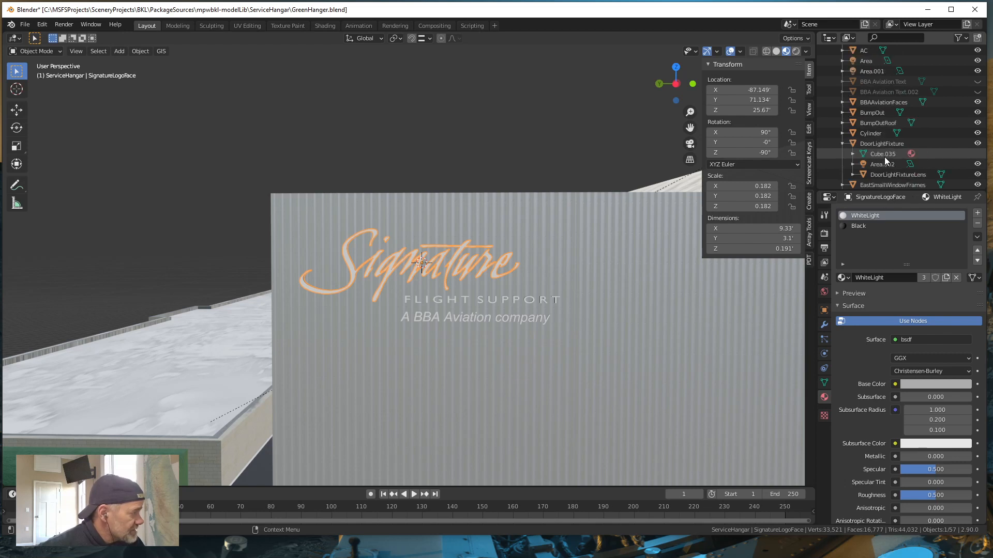
{"action": "left_click", "coordinate": [977, 154]}
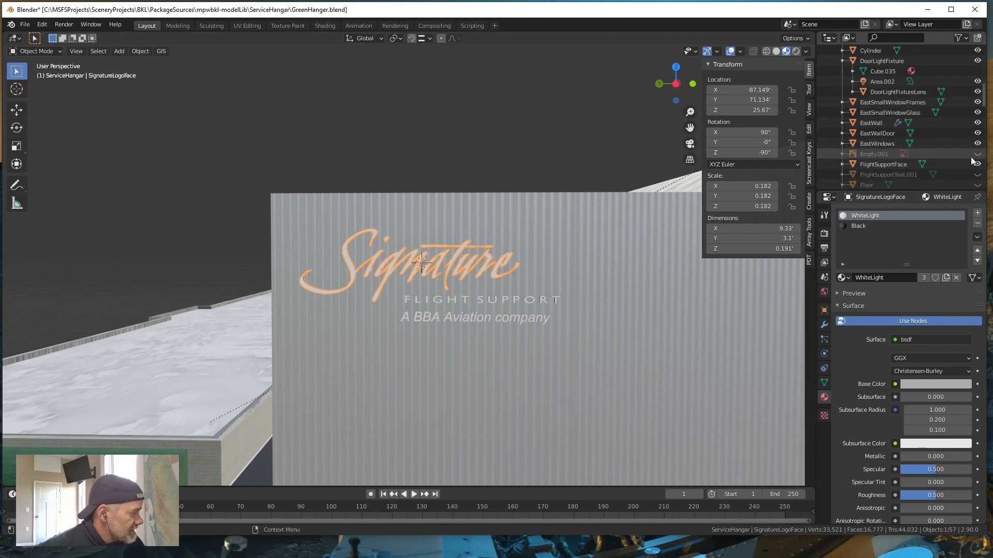
{"action": "left_click", "coordinate": [878, 154]}
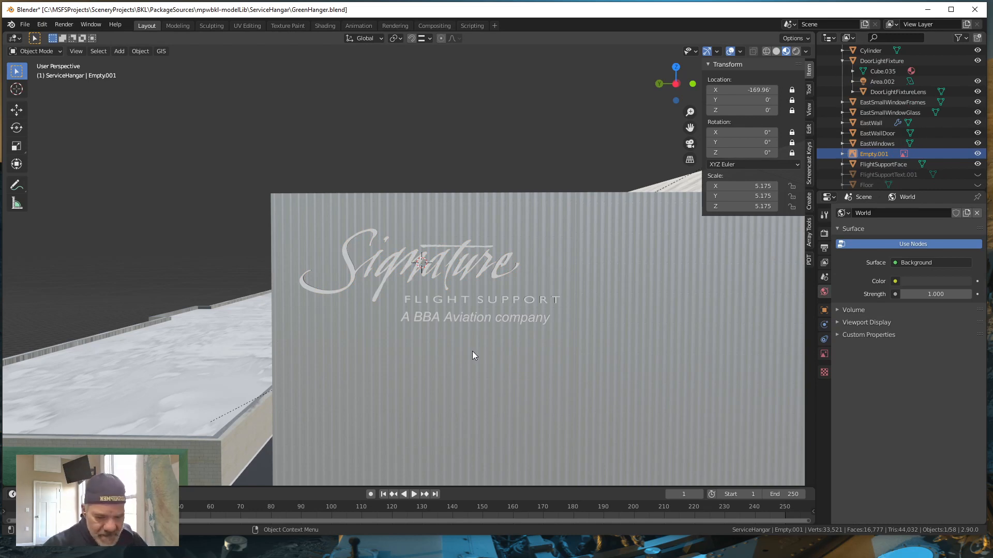
{"action": "key", "text": "Home"}
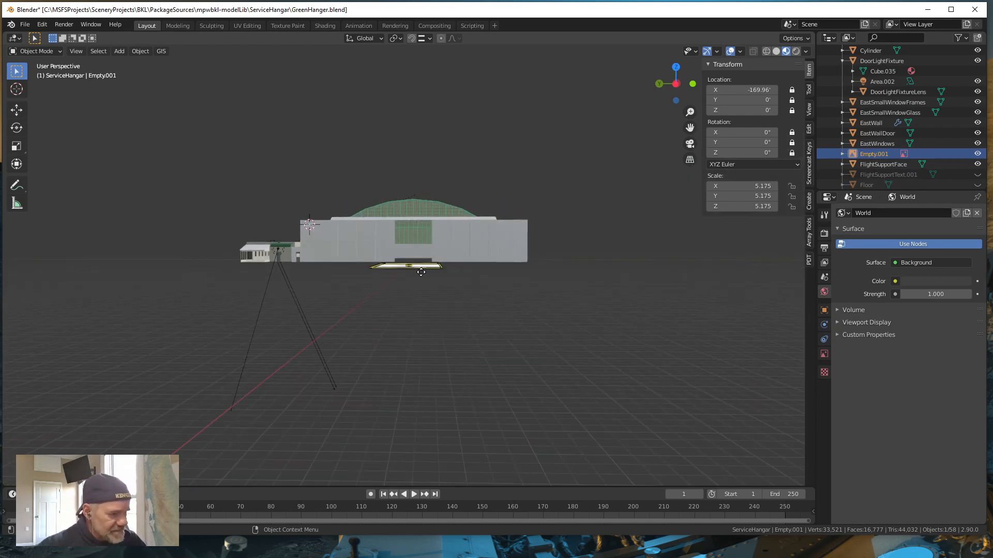
{"action": "mouse_move", "coordinate": [436, 302]}
{"action": "middle_mouse_down"}
{"action": "mouse_move", "coordinate": [383, 370]}
{"action": "mouse_move", "coordinate": [336, 358]}
{"action": "mouse_move", "coordinate": [328, 377]}
{"action": "middle_mouse_up"}
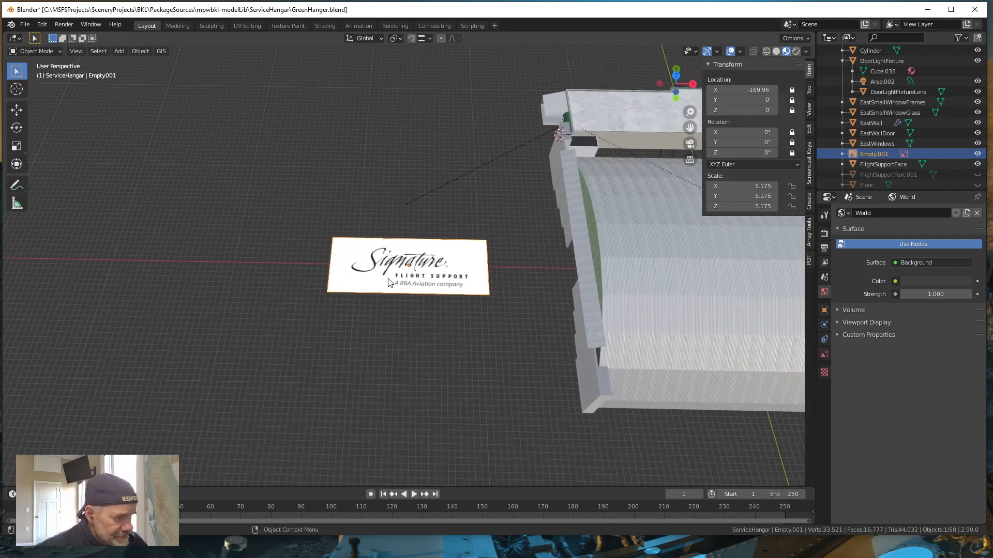
{"action": "left_click", "coordinate": [418, 271]}
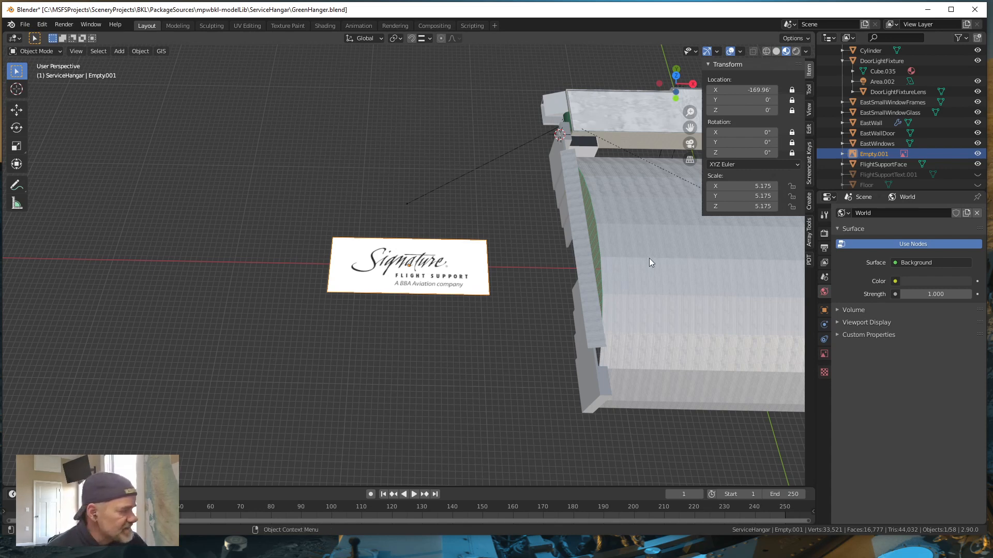
Enable the Screencast Keys overlay and deselect the logo reference image
{"action": "left_click", "coordinate": [809, 166]}
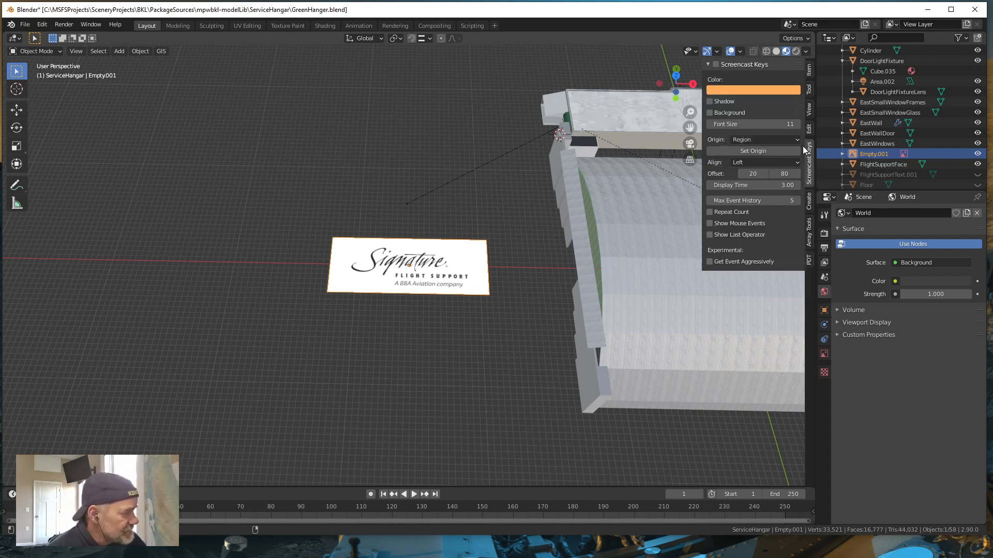
{"action": "left_click", "coordinate": [716, 64]}
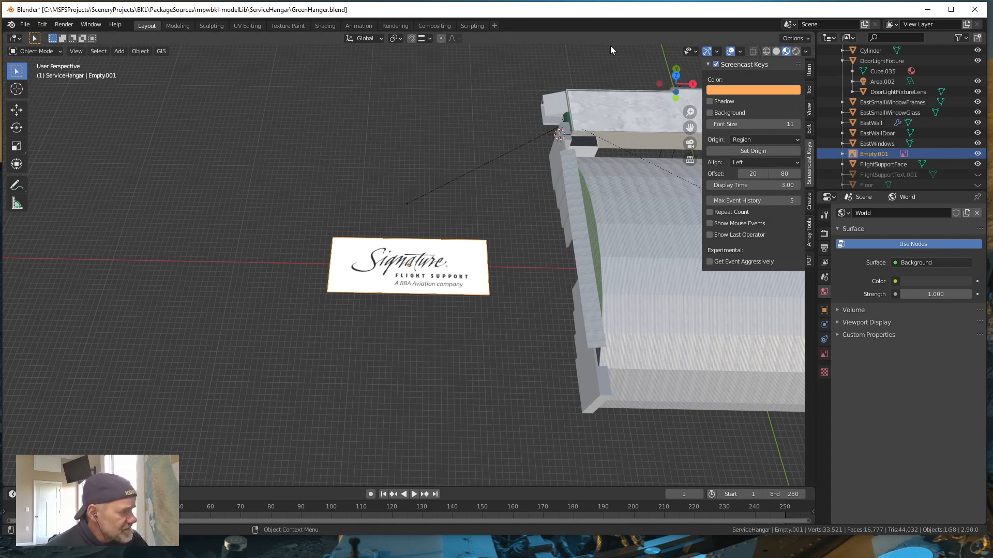
{"action": "left_click", "coordinate": [475, 107]}
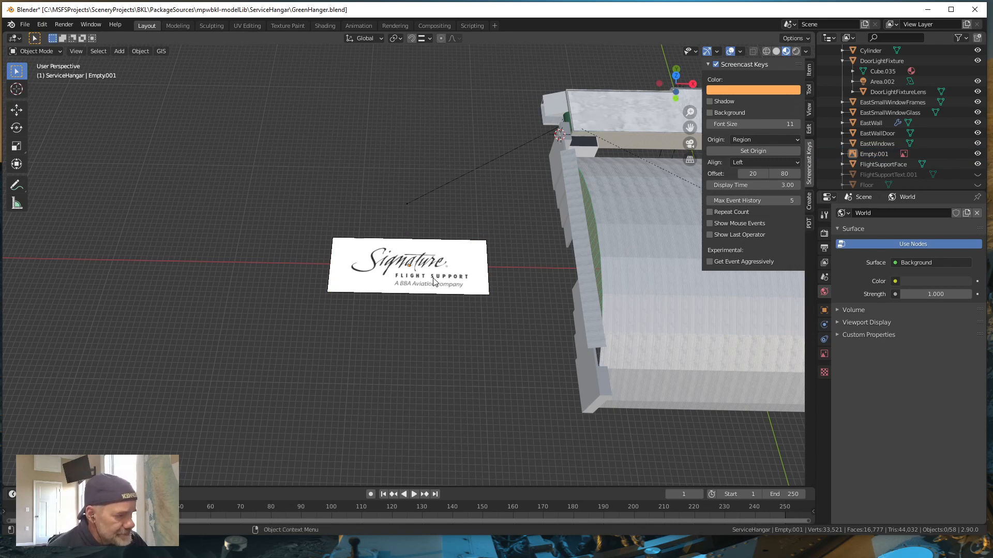
{"action": "mouse_move", "coordinate": [411, 316]}
{"action": "middle_mouse_down"}
{"action": "mouse_move", "coordinate": [430, 317]}
{"action": "mouse_move", "coordinate": [409, 319]}
{"action": "middle_mouse_up"}
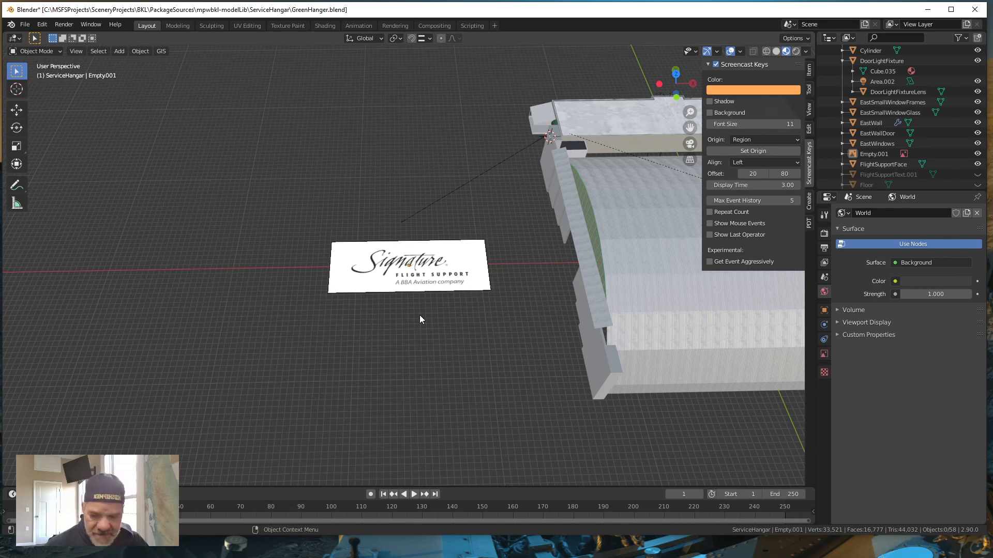
{"action": "key", "text": "shift+a"}
{"action": "mouse_move", "coordinate": [421, 316]}
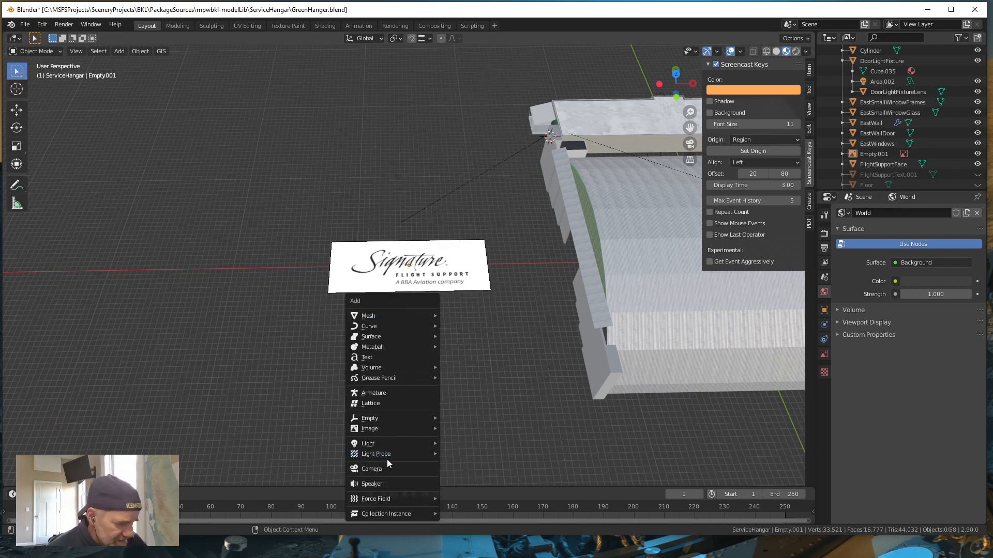
{"action": "mouse_move", "coordinate": [375, 427]}
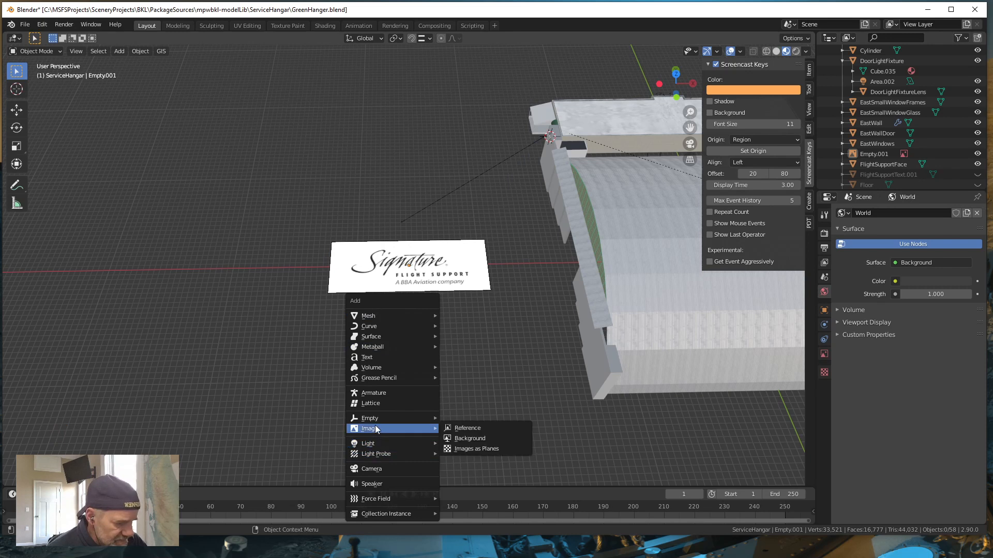
{"action": "left_click", "coordinate": [468, 428]}
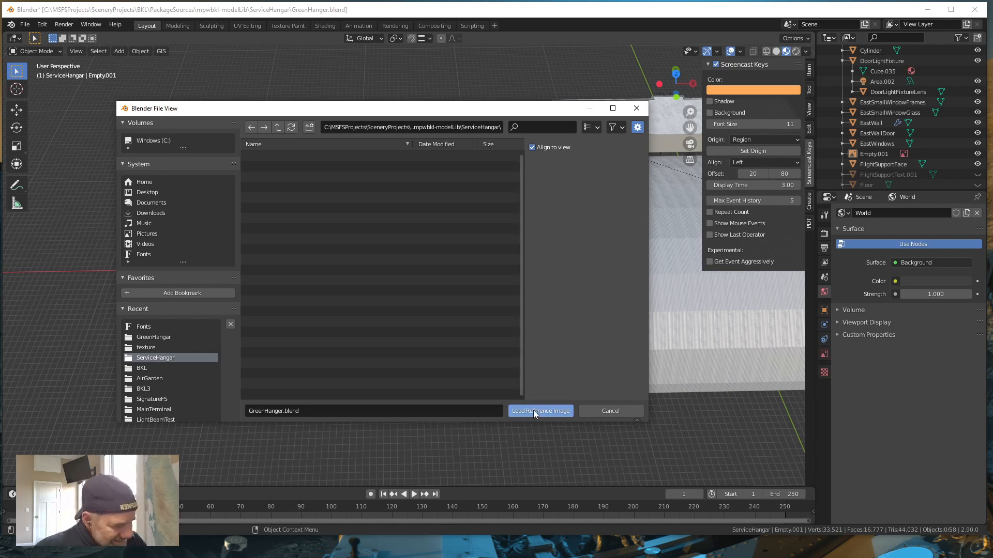
{"action": "left_click", "coordinate": [611, 411]}
{"action": "left_click", "coordinate": [412, 263]}
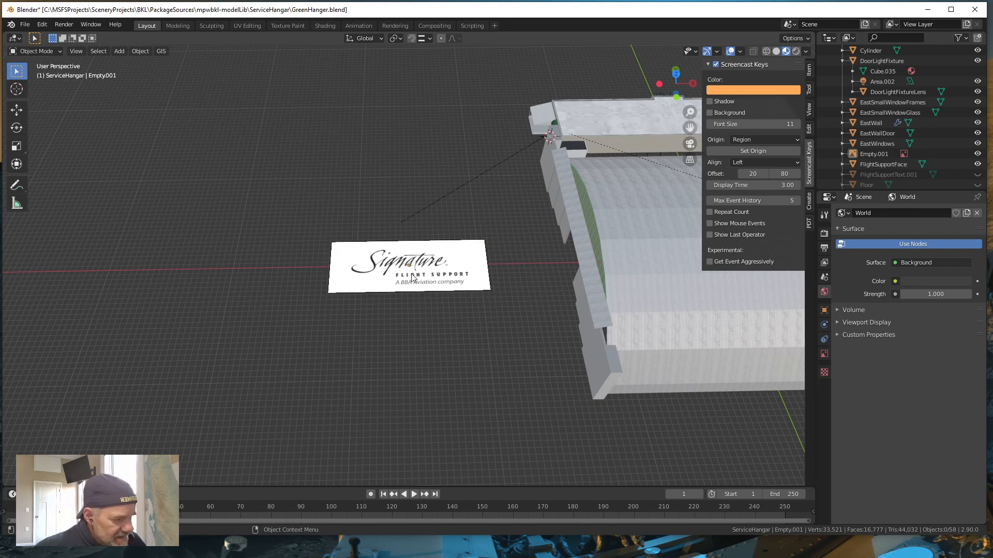
Look straight down at the logo reference image in the top orthographic view
{"action": "scroll", "coordinate": [413, 274], "scroll_direction": "up", "scroll_amount": 5}
{"action": "mouse_move", "coordinate": [417, 291]}
{"action": "middle_mouse_down"}
{"action": "mouse_move", "coordinate": [426, 330]}
{"action": "mouse_move", "coordinate": [432, 312]}
{"action": "mouse_move", "coordinate": [422, 317]}
{"action": "mouse_move", "coordinate": [430, 321]}
{"action": "middle_mouse_up"}
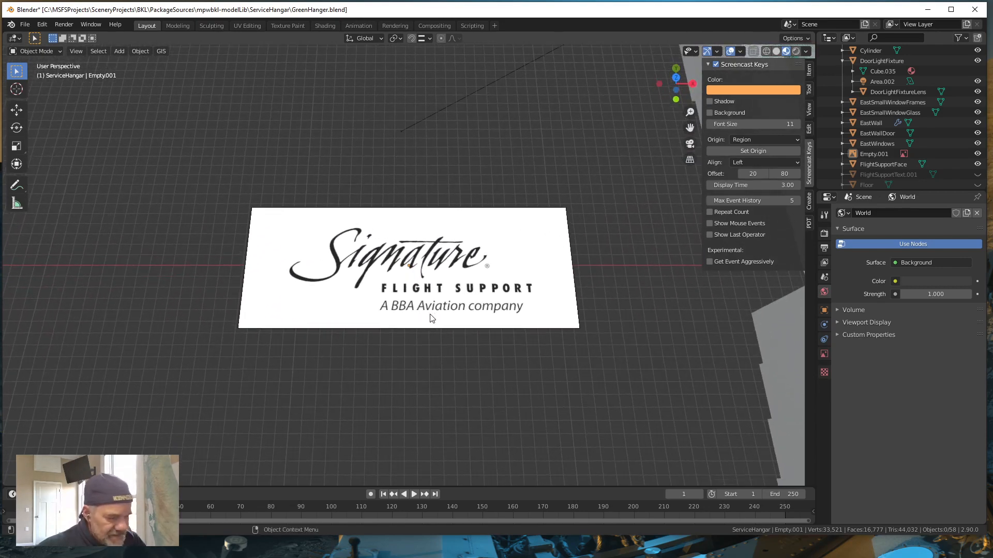
{"action": "left_click", "coordinate": [447, 323]}
{"action": "key", "text": "grave"}
{"action": "key", "text": "8"}
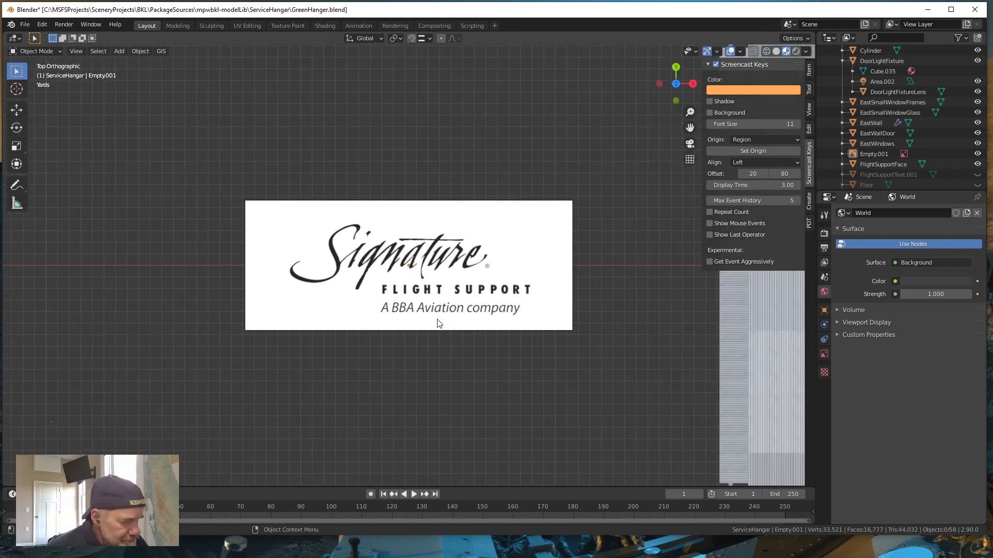
Examine the script lettering of the Signature logo image up close and in full, with nothing selected
{"action": "scroll", "coordinate": [439, 323], "scroll_direction": "down", "scroll_amount": 8}
{"action": "scroll", "coordinate": [440, 322], "scroll_direction": "up", "scroll_amount": 4}
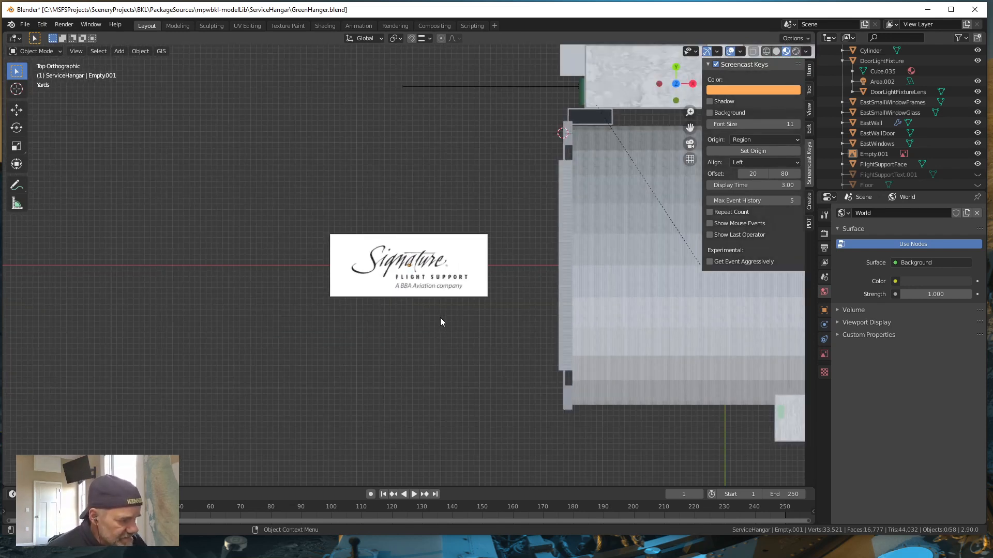
{"action": "scroll", "coordinate": [440, 317], "scroll_direction": "up", "scroll_amount": 8}
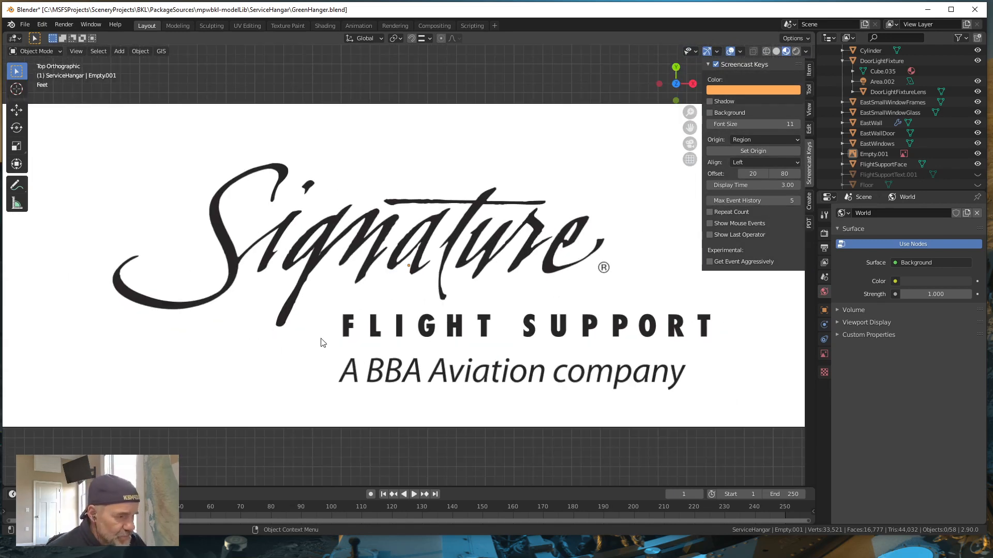
{"action": "scroll", "coordinate": [315, 315], "scroll_direction": "up", "scroll_amount": 7}
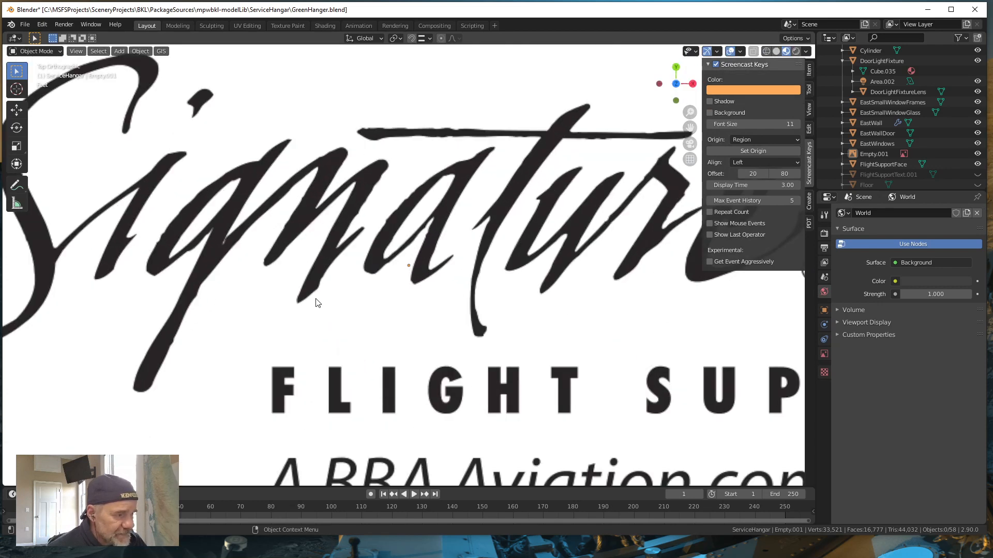
{"action": "scroll", "coordinate": [317, 303], "scroll_direction": "up", "scroll_amount": 2}
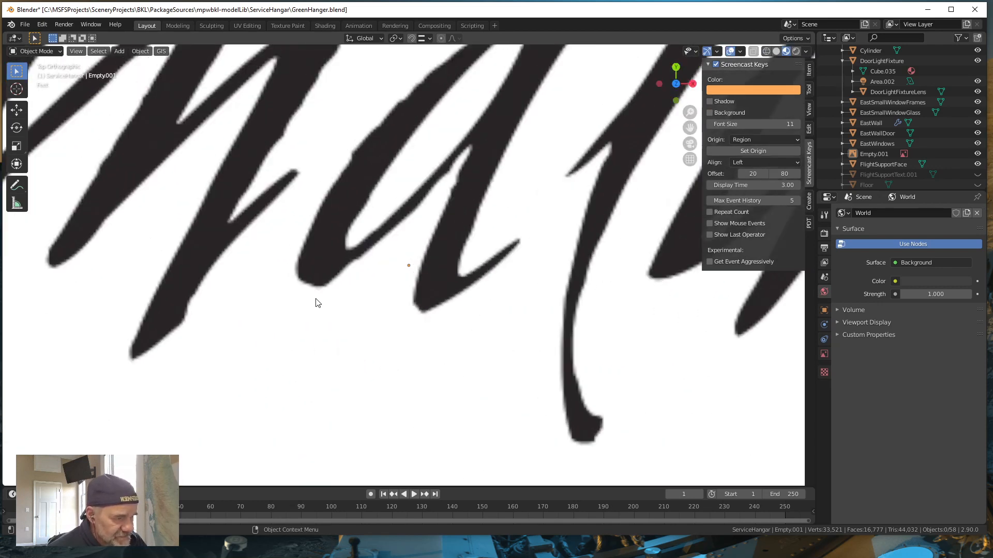
{"action": "scroll", "coordinate": [317, 303], "scroll_direction": "down", "scroll_amount": 8}
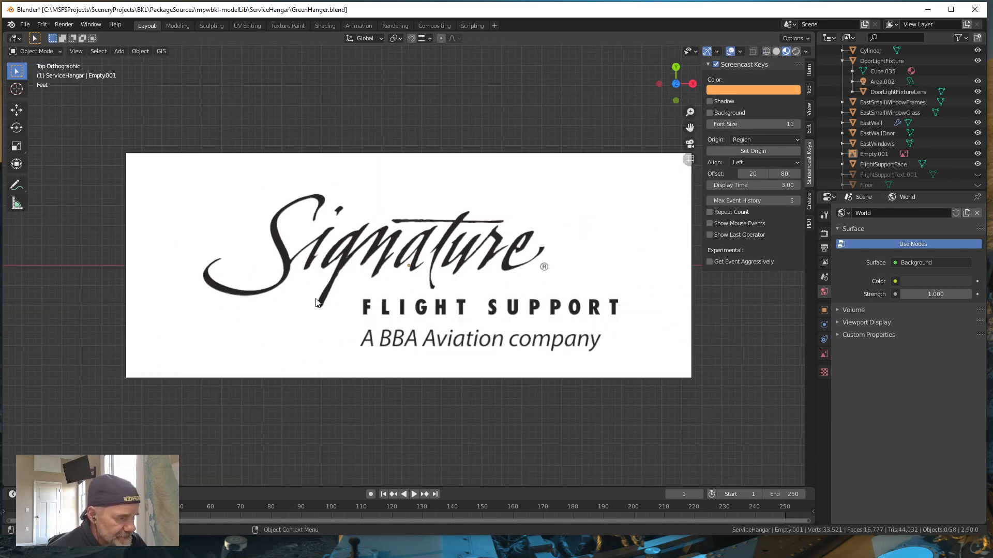
{"action": "key", "text": "shift"}
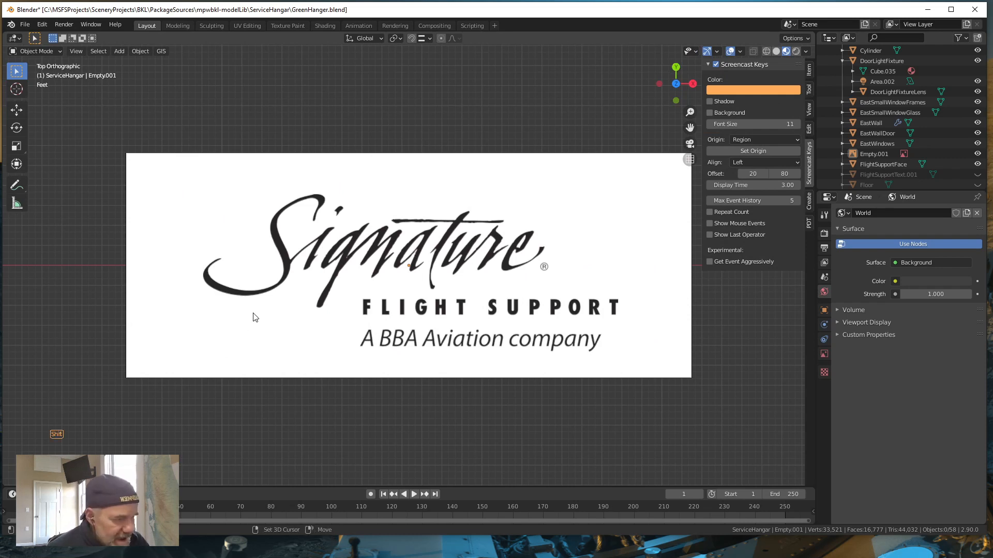
{"action": "mouse_move", "coordinate": [266, 309]}
{"action": "middle_mouse_down", "text": "shift"}
{"action": "mouse_move", "coordinate": [310, 348]}
{"action": "mouse_move", "coordinate": [302, 308]}
{"action": "middle_mouse_up", "text": "shift"}
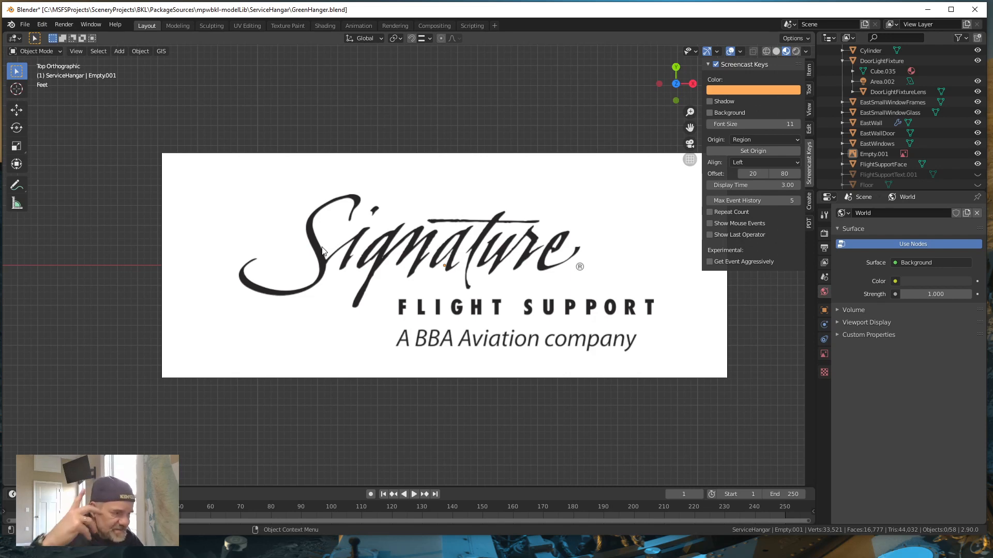
{"action": "left_click", "coordinate": [439, 263]}
{"action": "key", "text": "alt+a"}
{"action": "scroll", "coordinate": [412, 271], "scroll_direction": "up", "scroll_amount": 2}
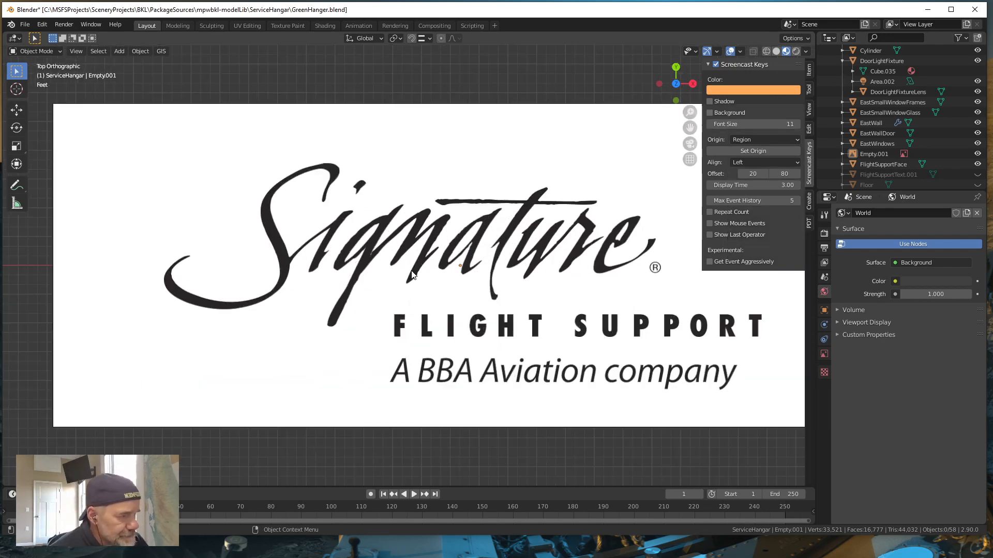
{"action": "scroll", "coordinate": [412, 274], "scroll_direction": "up", "scroll_amount": 2}
{"action": "mouse_move", "coordinate": [346, 278]}
{"action": "middle_mouse_down", "text": "shift"}
{"action": "mouse_move", "coordinate": [392, 281]}
{"action": "mouse_move", "coordinate": [410, 309]}
{"action": "middle_mouse_up", "text": "shift"}
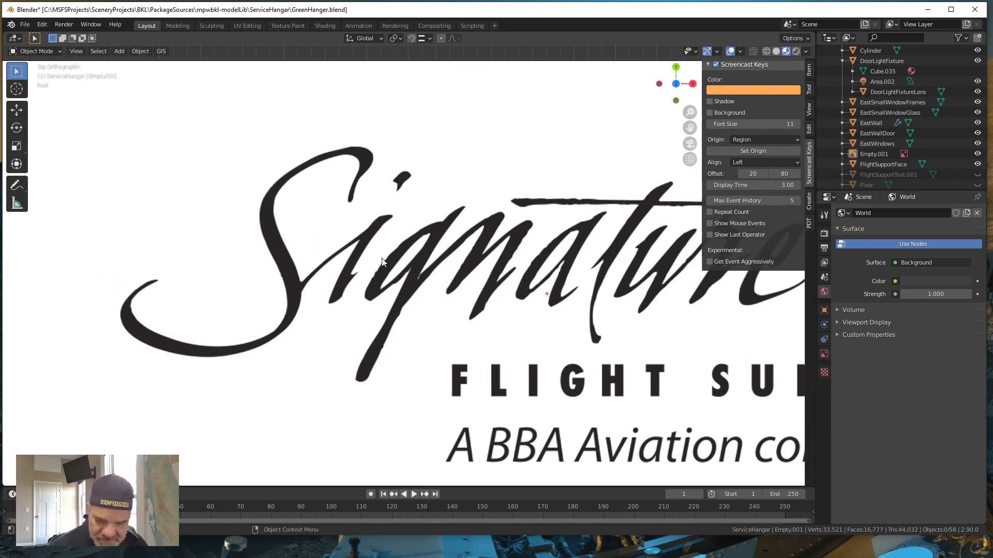
{"action": "key", "text": "shift"}
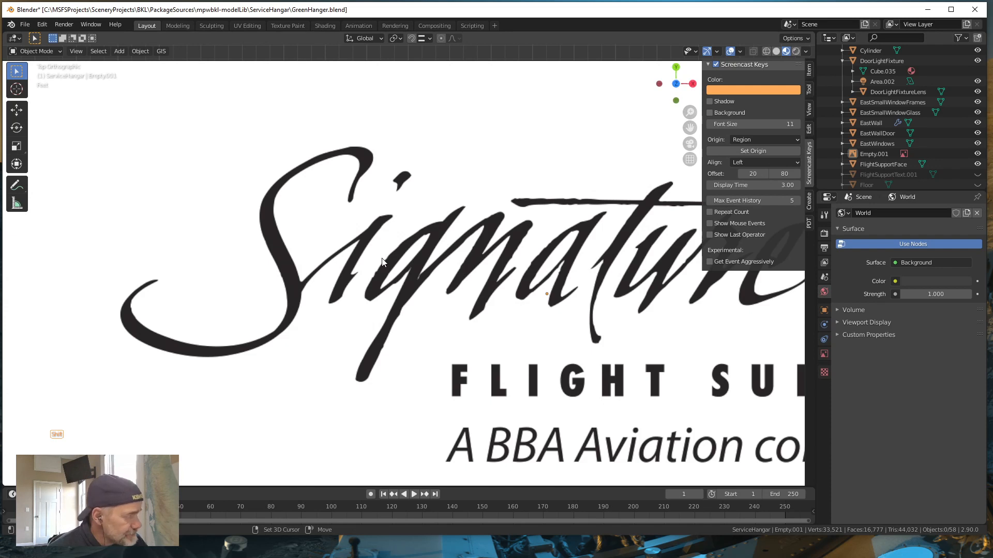
{"action": "key", "text": "shift+a"}
{"action": "mouse_move", "coordinate": [383, 258]}
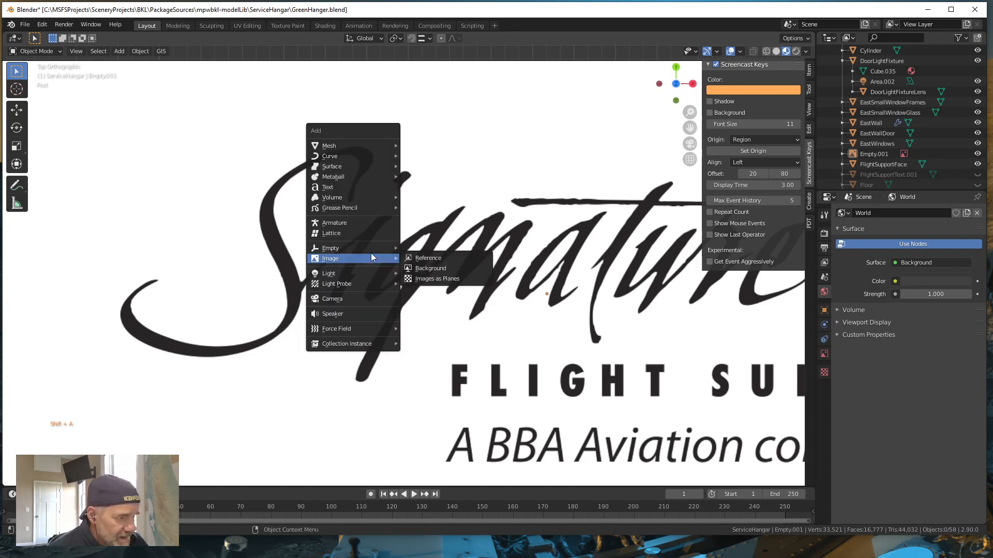
{"action": "mouse_move", "coordinate": [359, 145]}
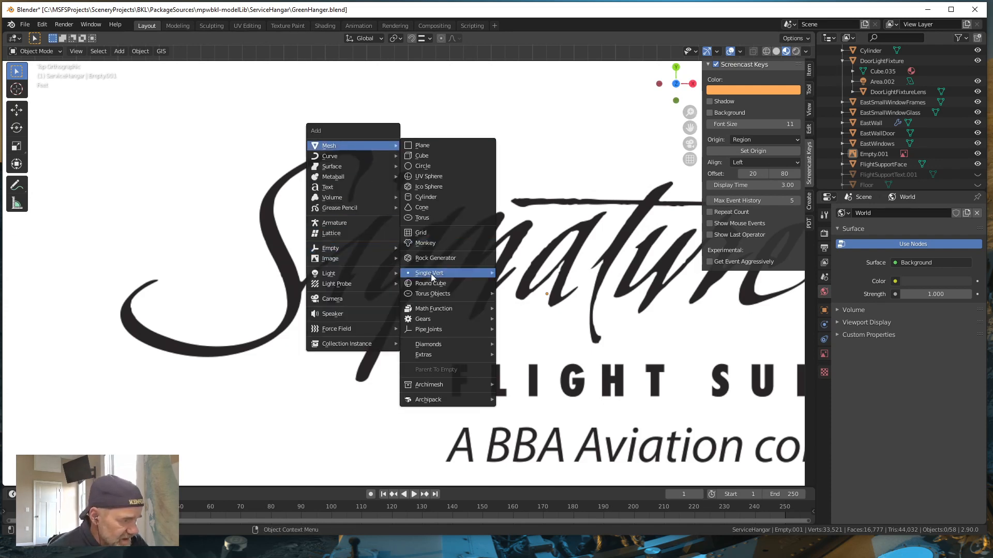
{"action": "mouse_move", "coordinate": [460, 273]}
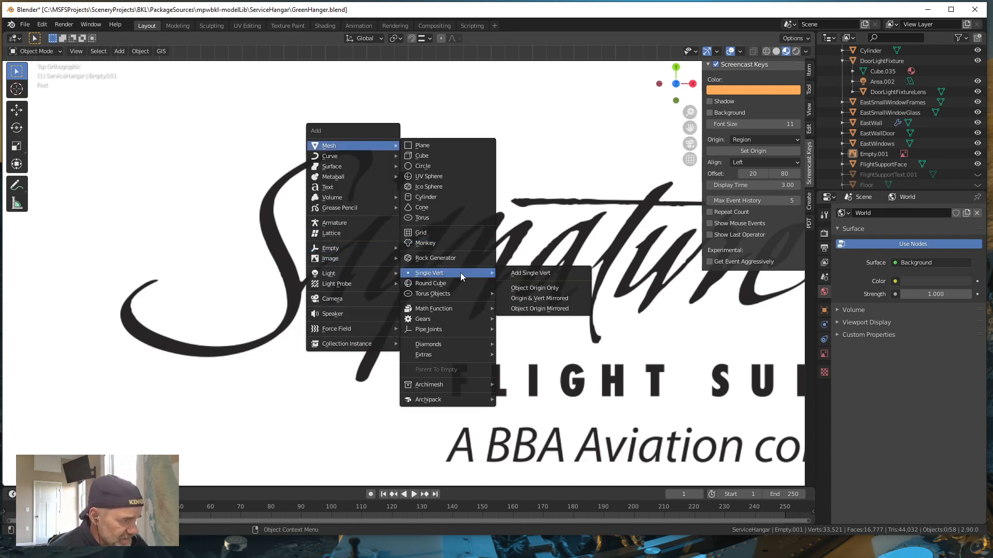
{"action": "left_click", "coordinate": [525, 274]}
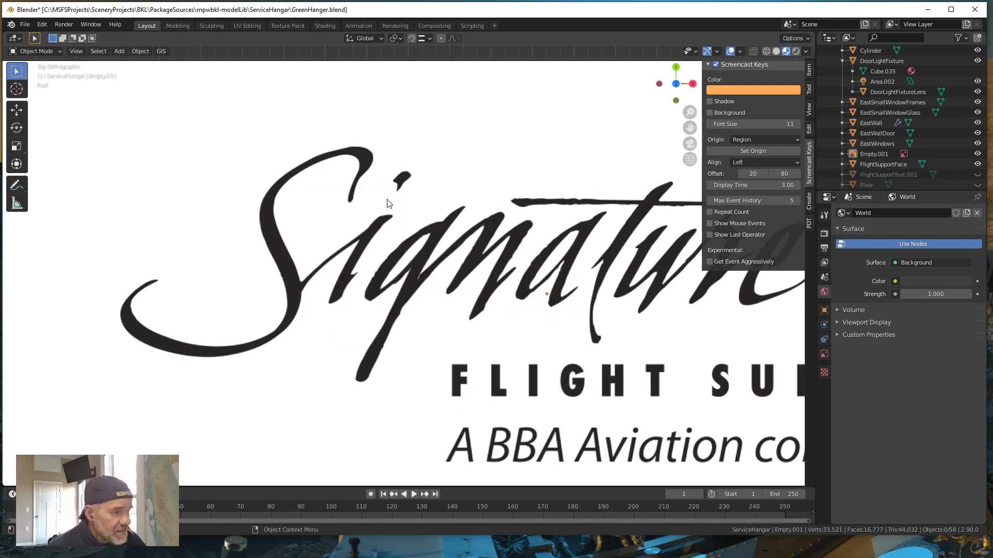
Select the logo reference image and snap the 3D cursor to it
{"action": "scroll", "coordinate": [389, 181], "scroll_direction": "down", "scroll_amount": 1}
{"action": "scroll", "coordinate": [390, 181], "scroll_direction": "down", "scroll_amount": 10}
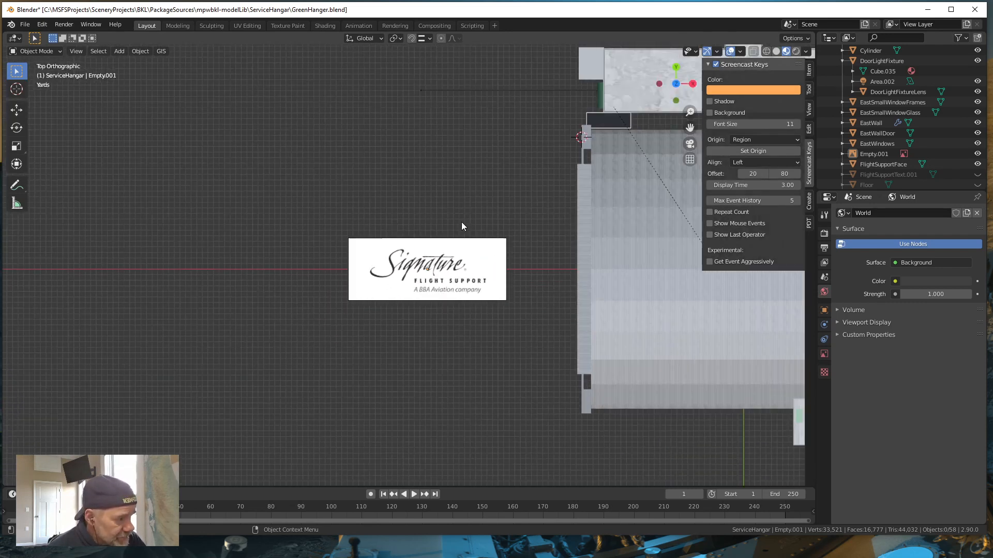
{"action": "scroll", "coordinate": [481, 279], "scroll_direction": "up", "scroll_amount": 8}
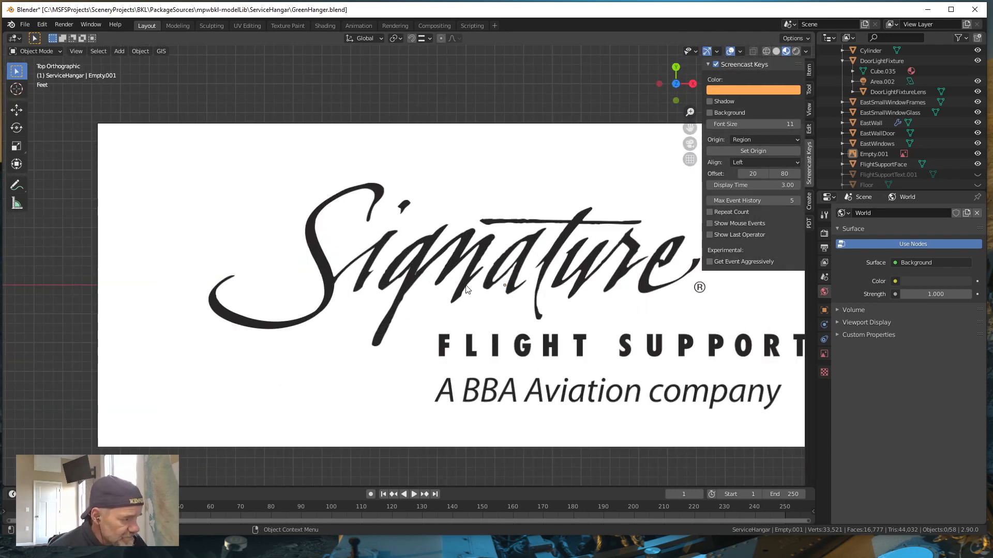
{"action": "left_click", "coordinate": [478, 193]}
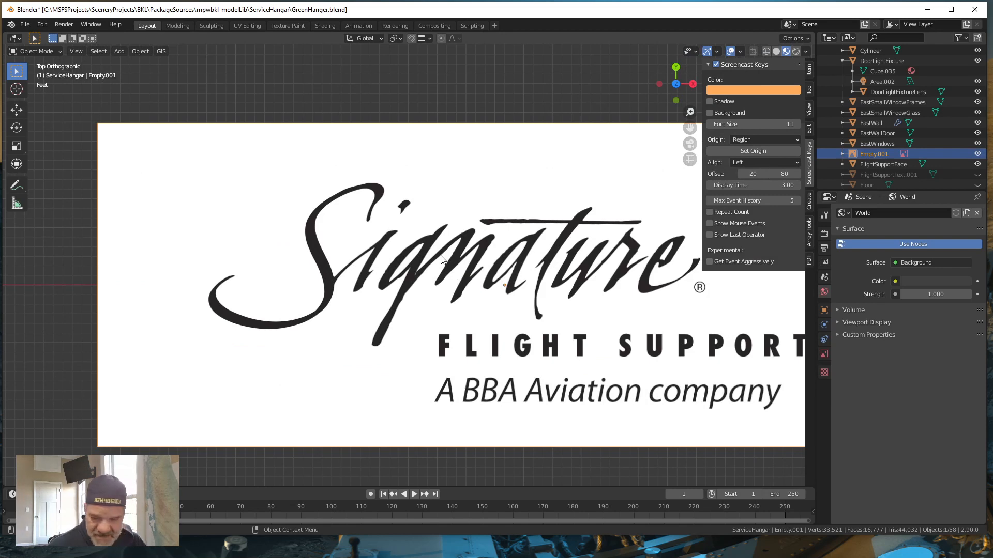
{"action": "key", "text": "shift"}
{"action": "key", "text": "shift+s"}
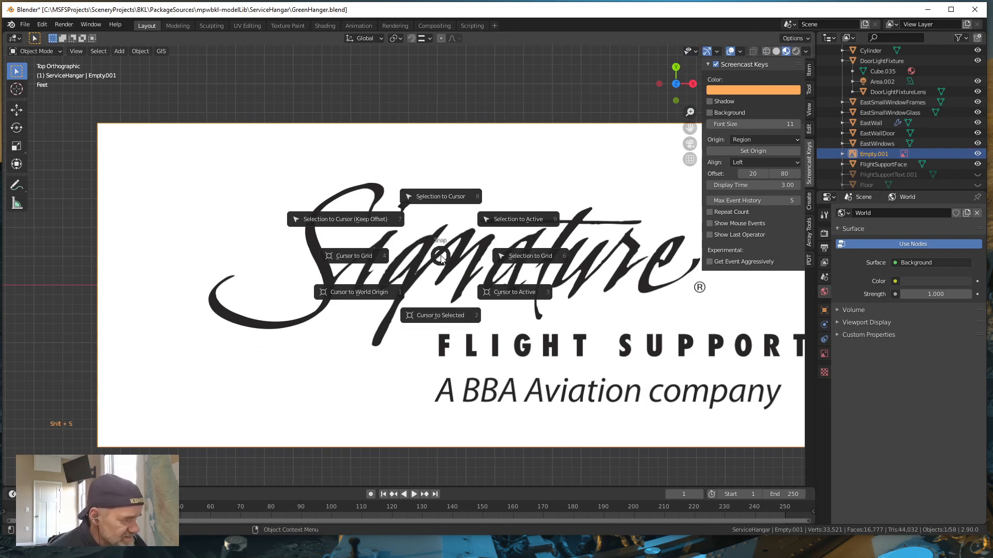
{"action": "left_click", "coordinate": [439, 316]}
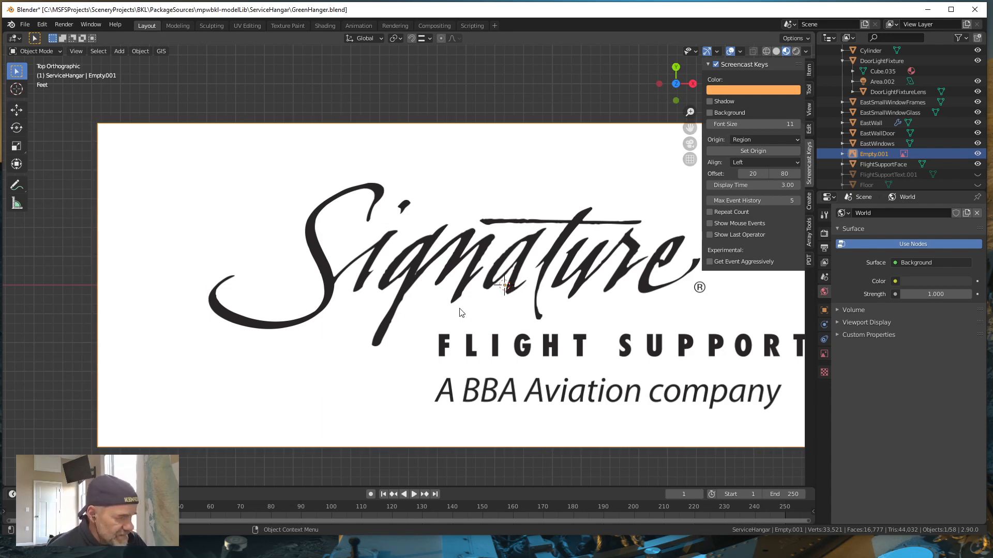
Add a single-vertex mesh at the 3D cursor on the logo image
{"action": "scroll", "coordinate": [477, 305], "scroll_direction": "down", "scroll_amount": 1}
{"action": "scroll", "coordinate": [477, 305], "scroll_direction": "up", "scroll_amount": 1}
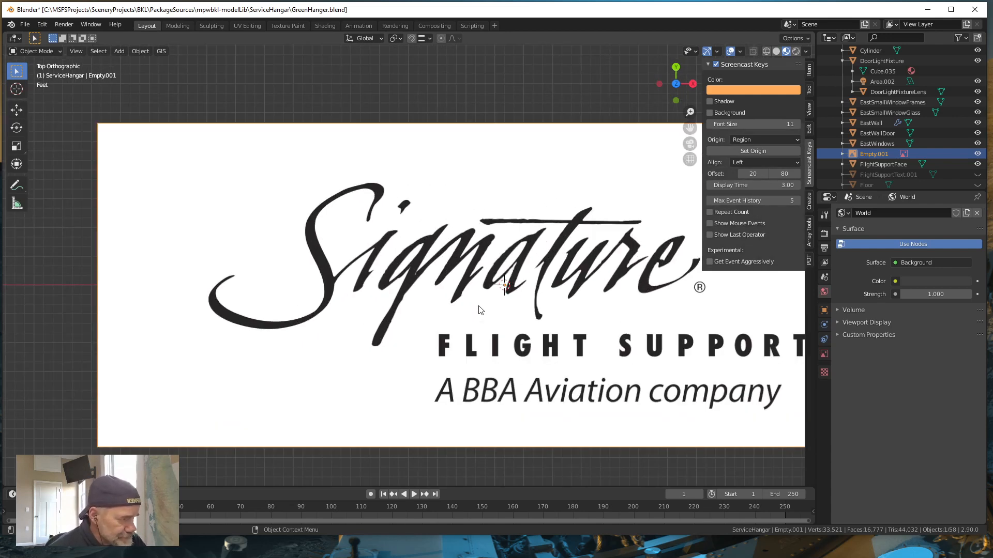
{"action": "scroll", "coordinate": [479, 309], "scroll_direction": "up", "scroll_amount": 2}
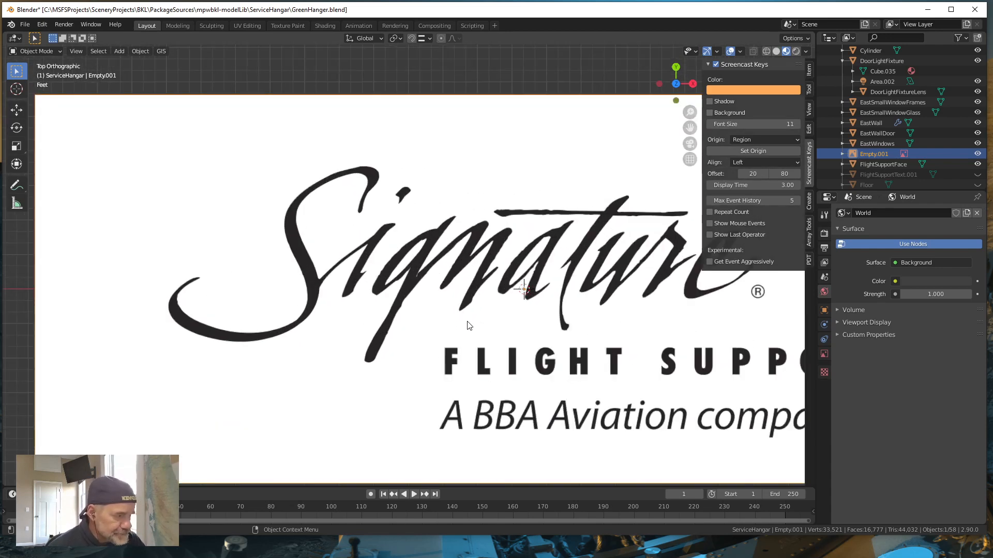
{"action": "key", "text": "shift+a"}
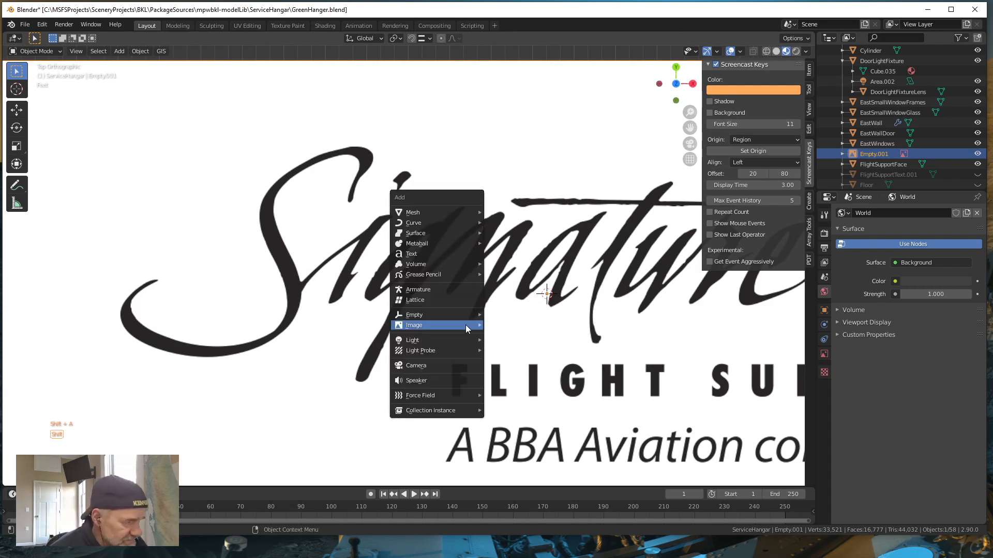
{"action": "mouse_move", "coordinate": [426, 214]}
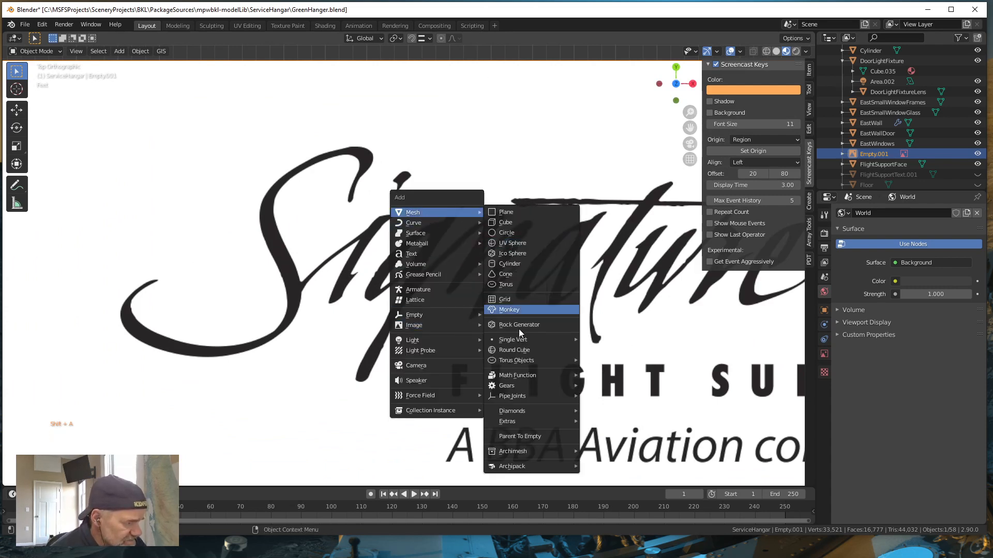
{"action": "mouse_move", "coordinate": [514, 340]}
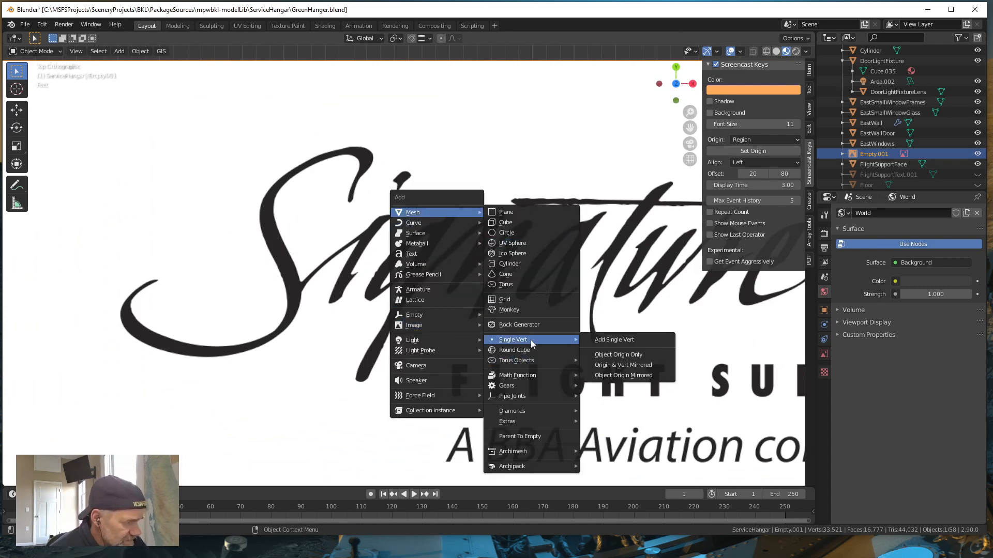
{"action": "left_click", "coordinate": [608, 341]}
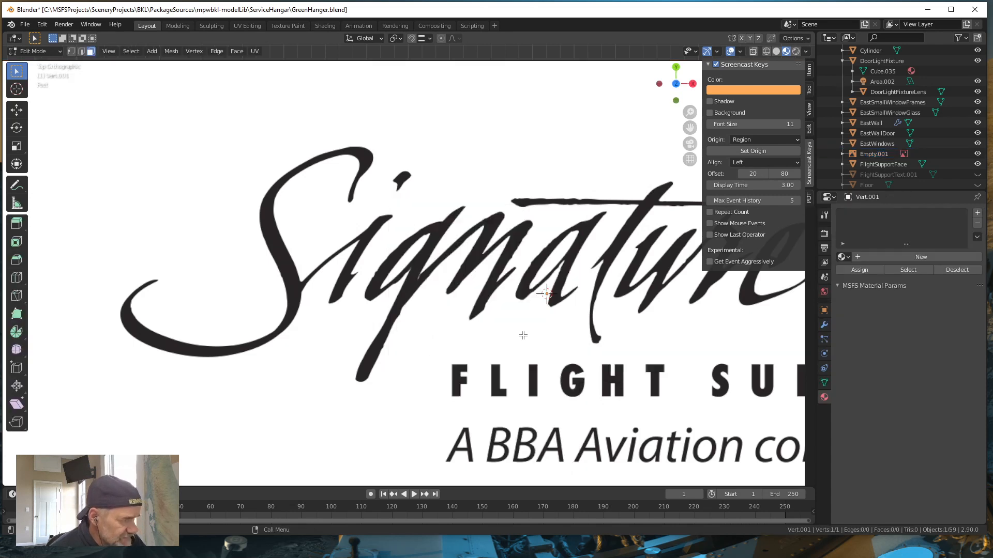
Switch to vertex selection and move the vertex about -10.85' in X and 7.48' in Y, to the lower tip of the i's dot
{"action": "left_click", "coordinate": [71, 52]}
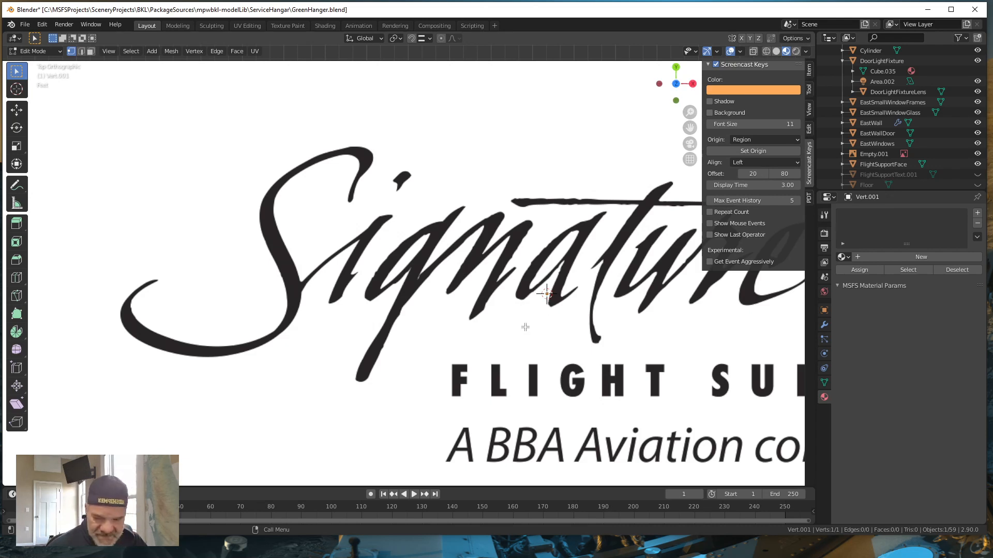
{"action": "key", "text": "g"}
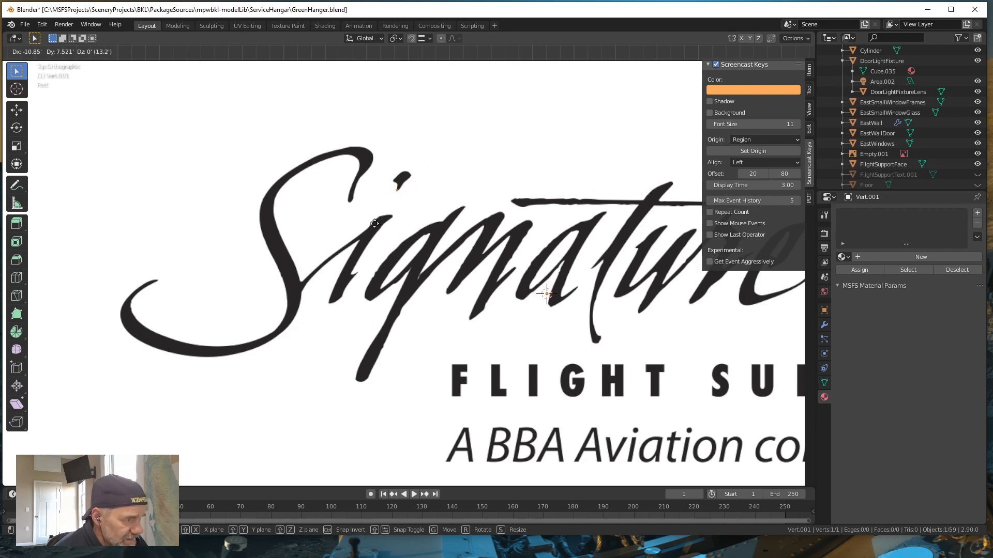
{"action": "left_click", "coordinate": [374, 224]}
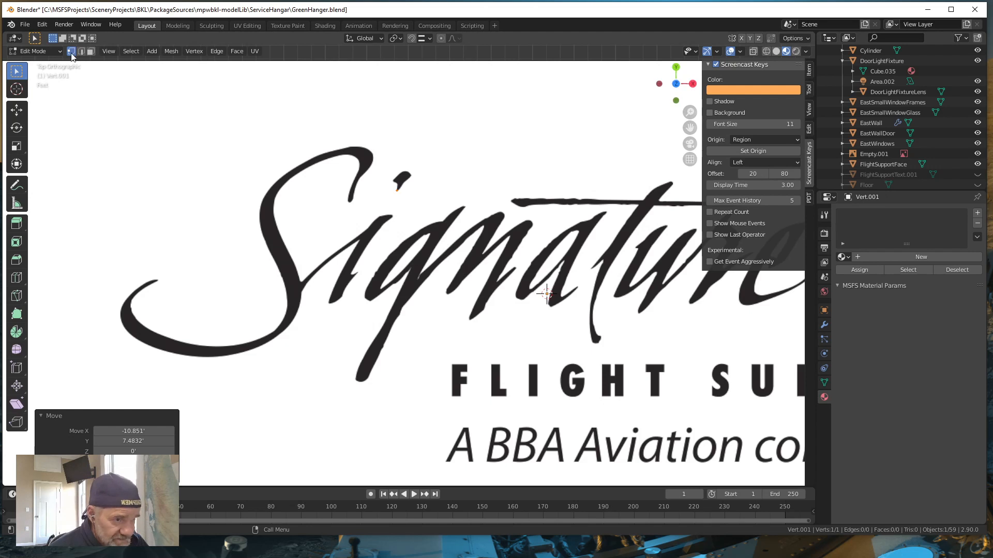
Extrude a chain of vertices from the lower tip of the i's dot, tracing its right edge up to the top
{"action": "scroll", "coordinate": [447, 157], "scroll_direction": "up", "scroll_amount": 1}
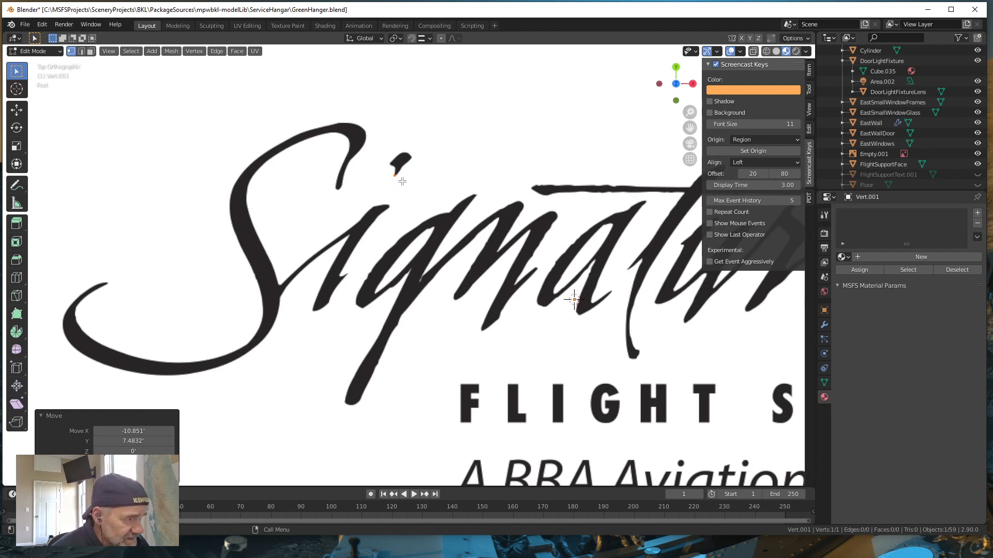
{"action": "key", "text": "e"}
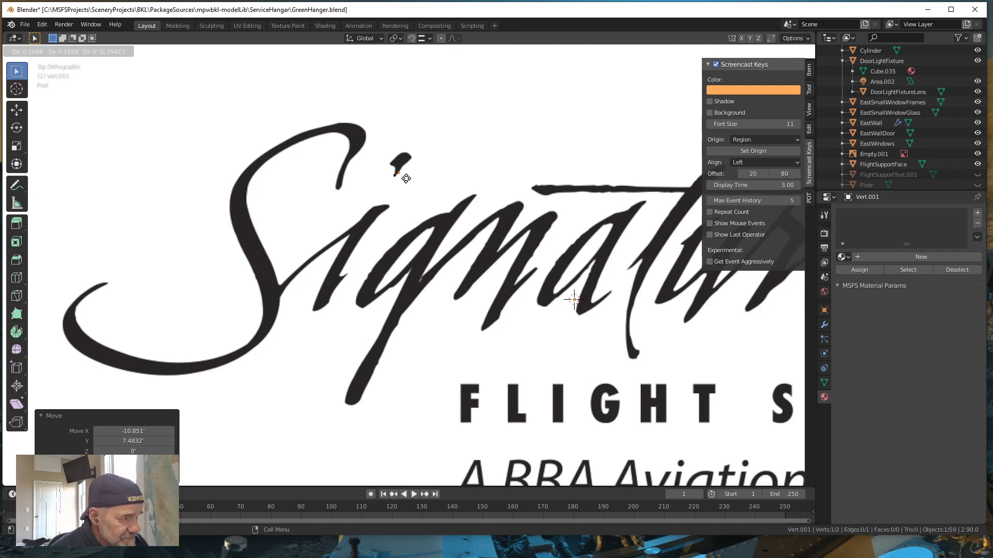
{"action": "left_click", "coordinate": [406, 178]}
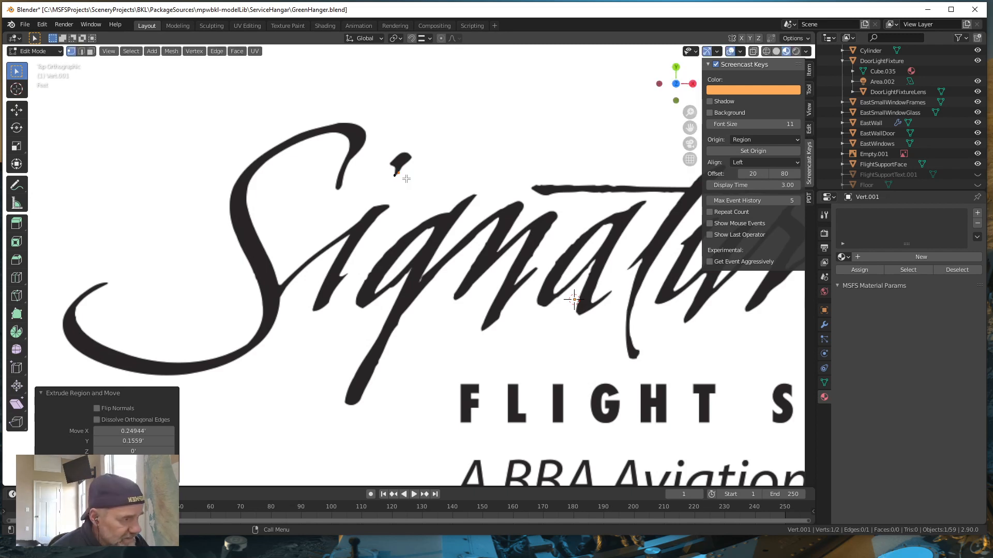
{"action": "key", "text": "e"}
{"action": "left_click", "coordinate": [409, 173]}
{"action": "key", "text": "e"}
{"action": "left_click", "coordinate": [417, 166]}
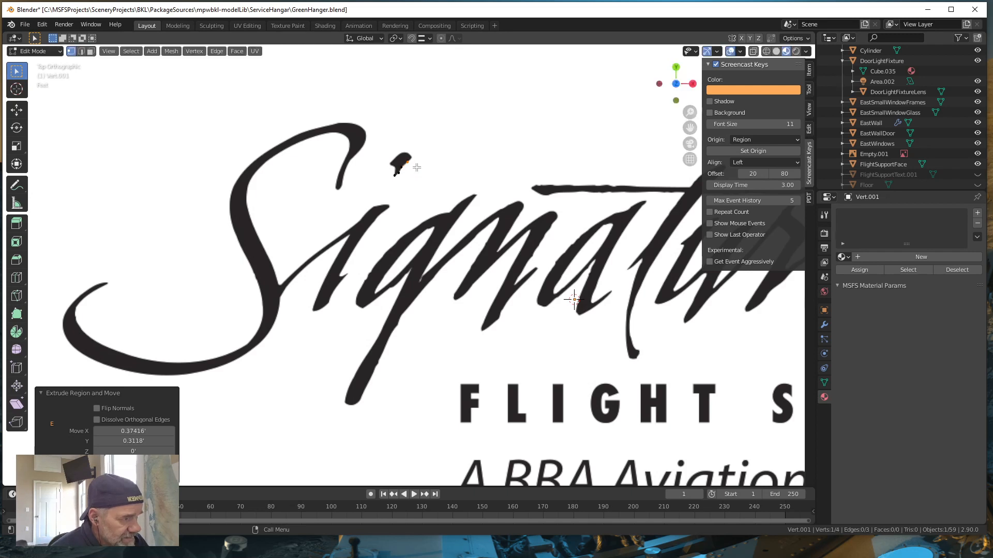
{"action": "key", "text": "e"}
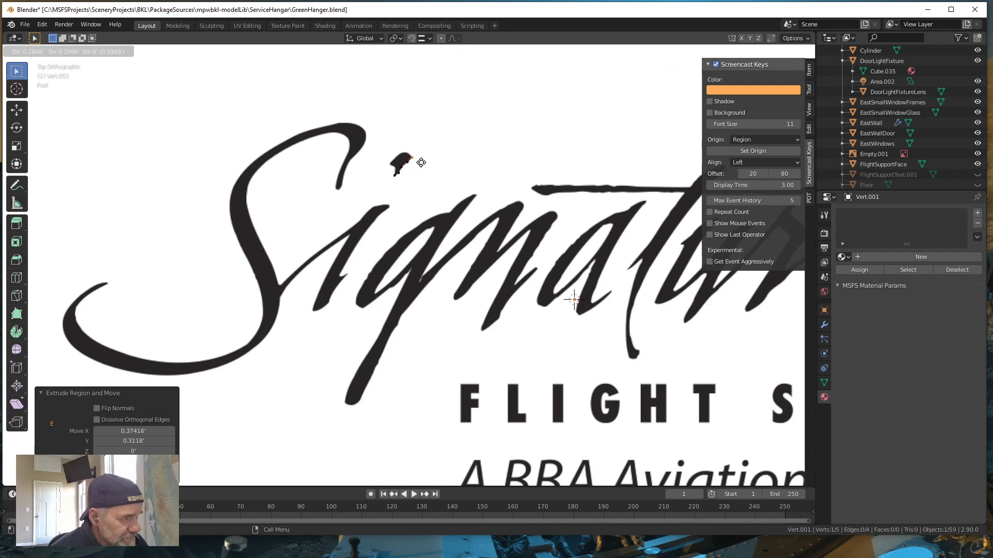
{"action": "left_click", "coordinate": [420, 161]}
{"action": "key", "text": "e"}
{"action": "left_click", "coordinate": [415, 158]}
Continue extruding vertices along the dot's top edge and down its left side to just above the lower tip
{"action": "key", "text": "e"}
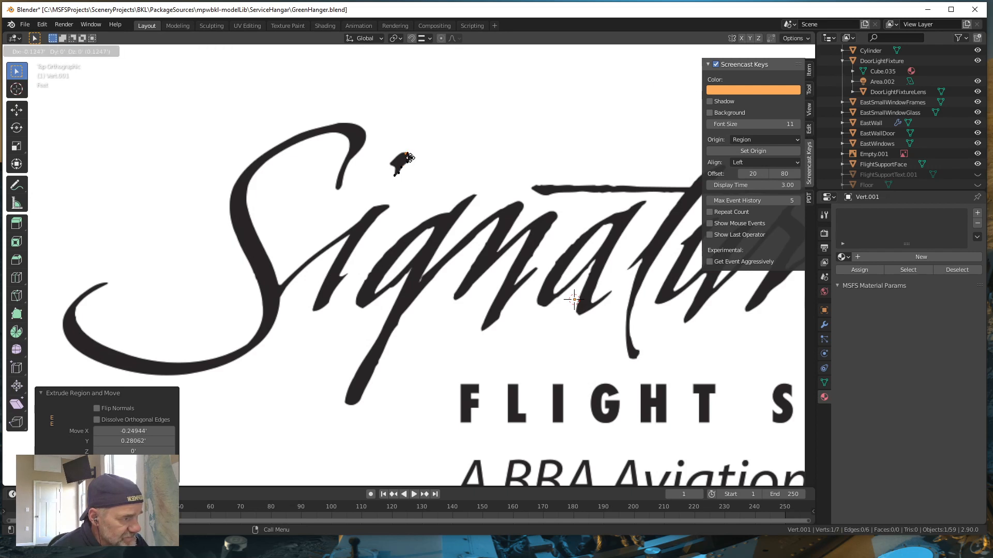
{"action": "left_click", "coordinate": [406, 157]}
{"action": "key", "text": "e"}
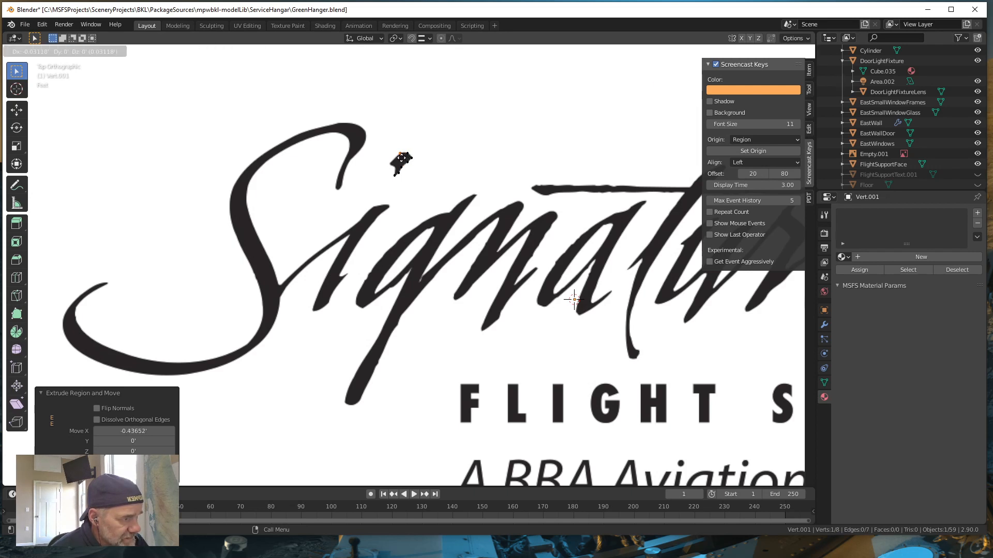
{"action": "left_click", "coordinate": [395, 164]}
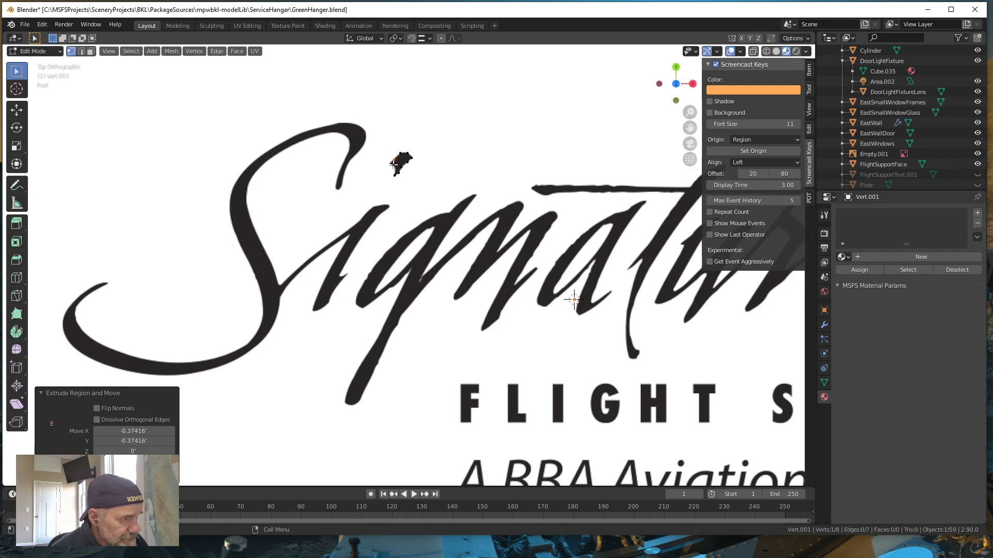
{"action": "key", "text": "e"}
{"action": "left_click", "coordinate": [390, 166]}
{"action": "key", "text": "e"}
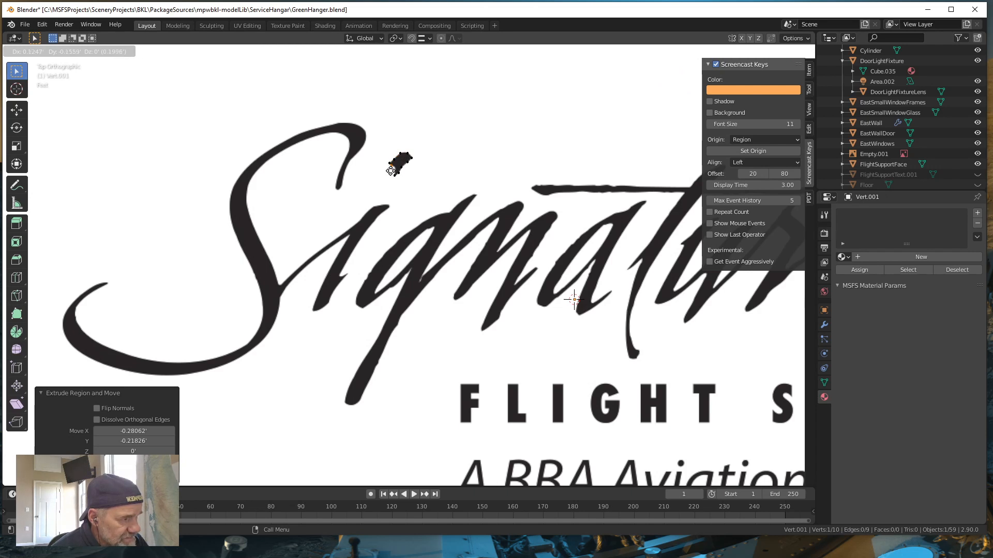
{"action": "left_click", "coordinate": [391, 170]}
{"action": "key", "text": "e"}
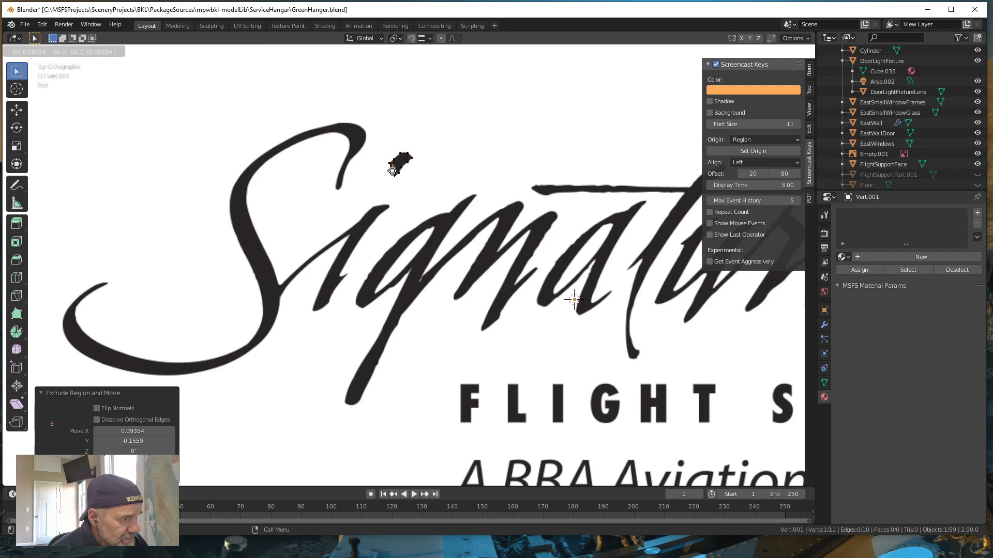
{"action": "left_click", "coordinate": [394, 171]}
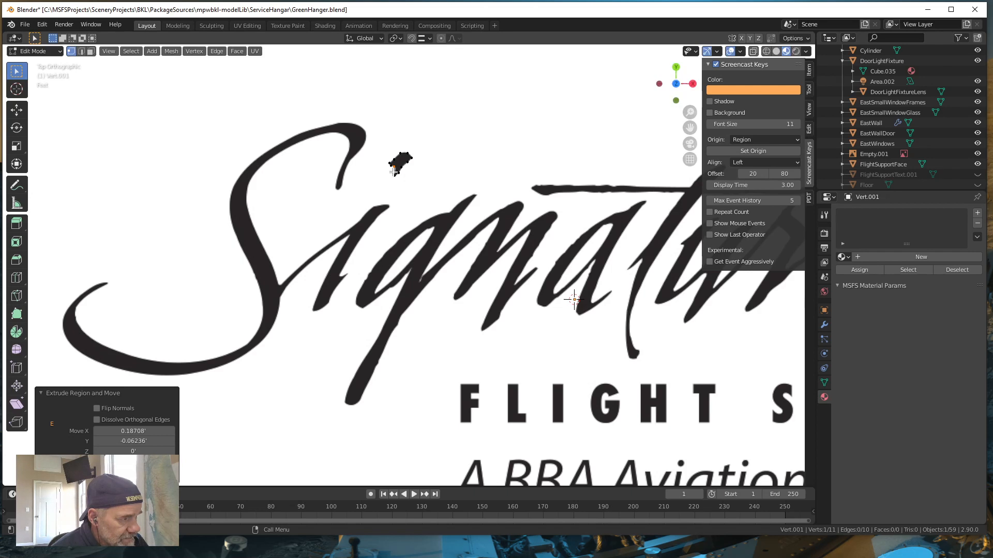
{"action": "key", "text": "e"}
{"action": "left_click", "coordinate": [459, 187]}
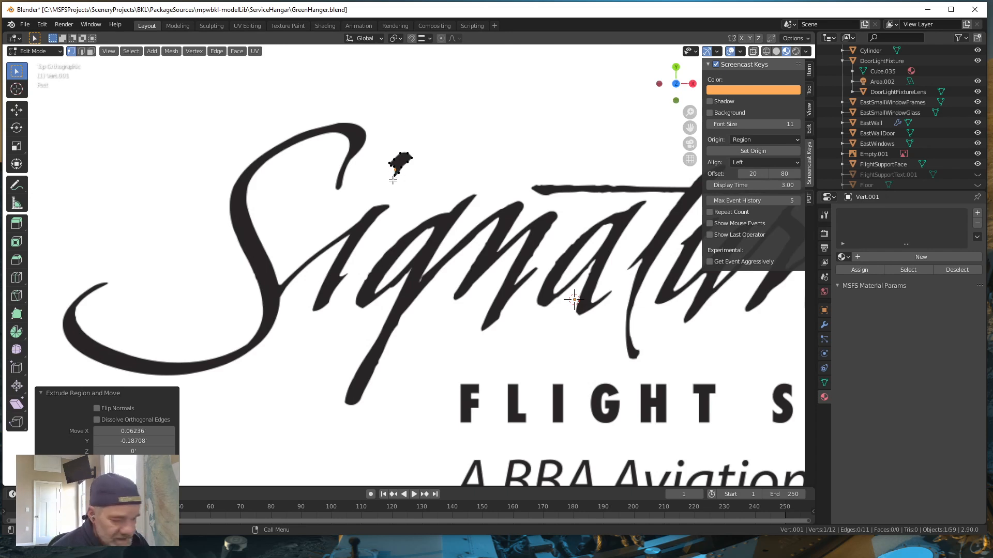
Join the last vertex to the starting vertex with an edge to close the outline of the i's dot
{"action": "key", "text": "shift"}
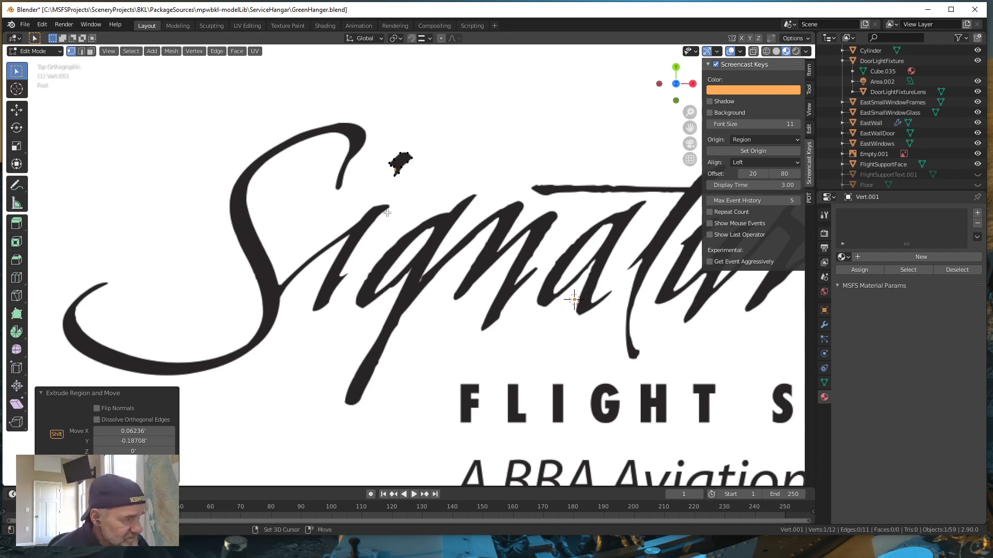
{"action": "left_click", "coordinate": [393, 174], "text": "shift"}
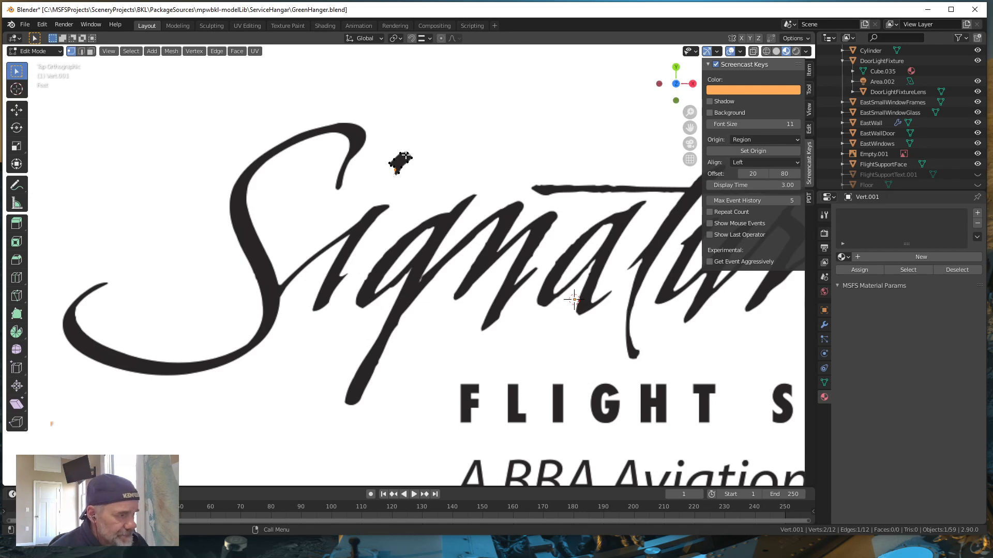
{"action": "scroll", "coordinate": [411, 163], "scroll_direction": "up", "scroll_amount": 2}
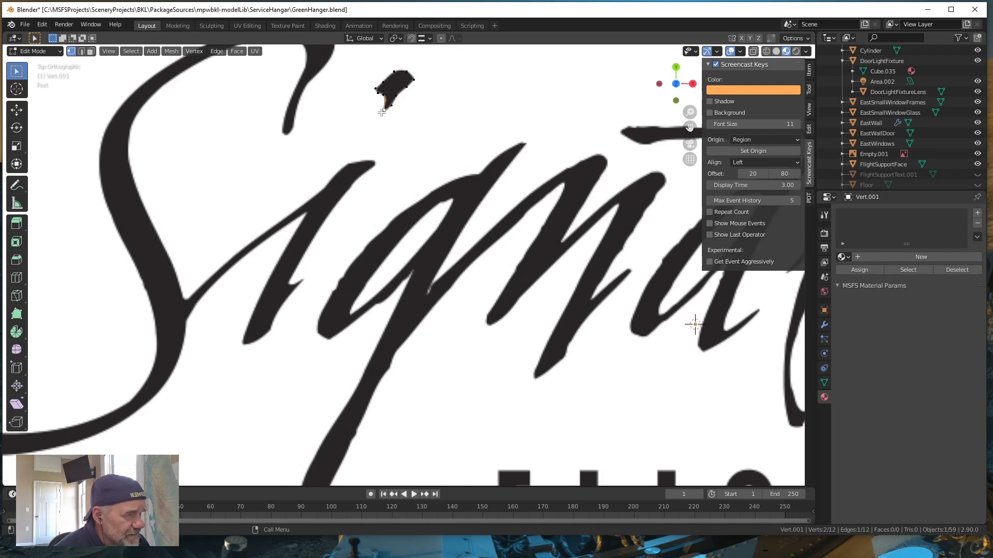
{"action": "scroll", "coordinate": [384, 110], "scroll_direction": "down", "scroll_amount": 3}
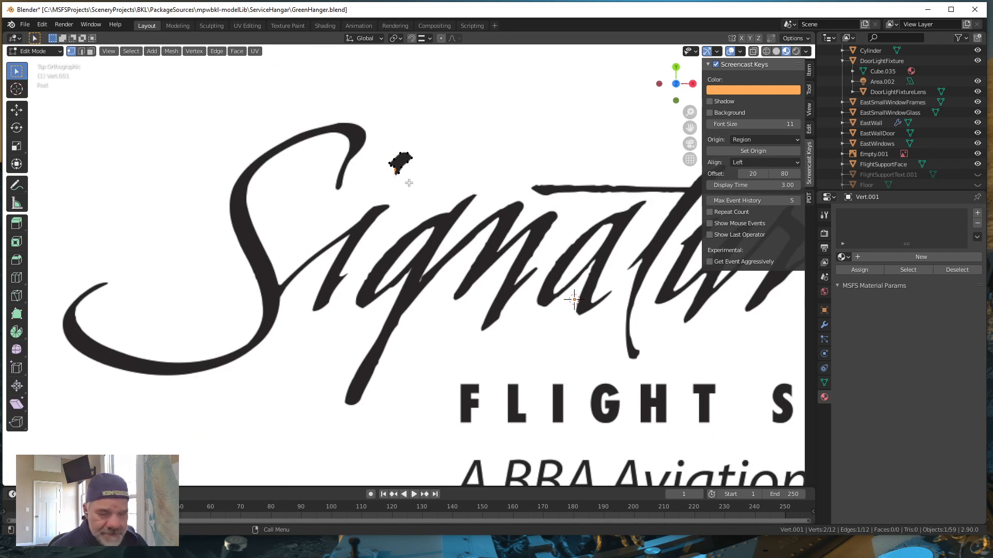
Switch to edge selection, select the dot's whole outline and fill it with a face
{"action": "left_click", "coordinate": [81, 52]}
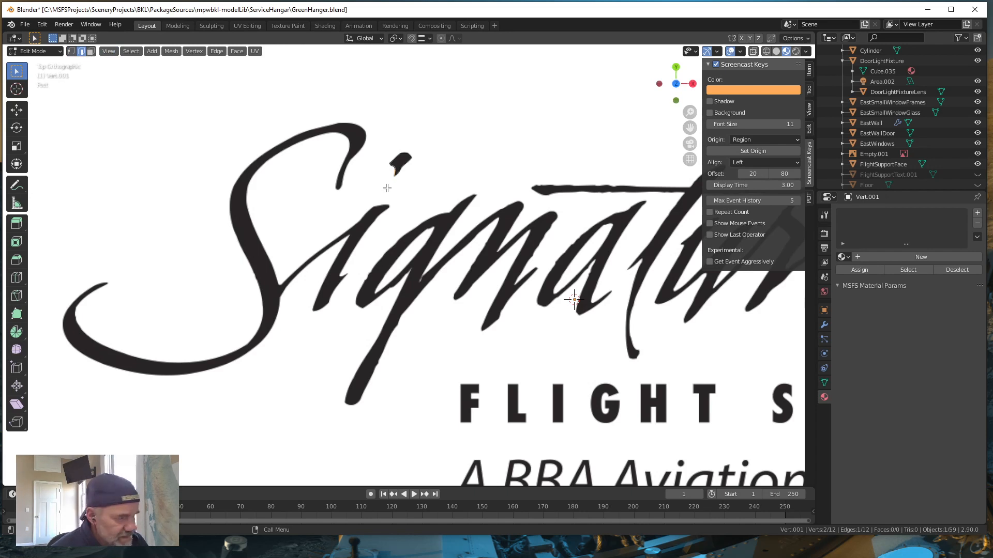
{"action": "key", "text": "a"}
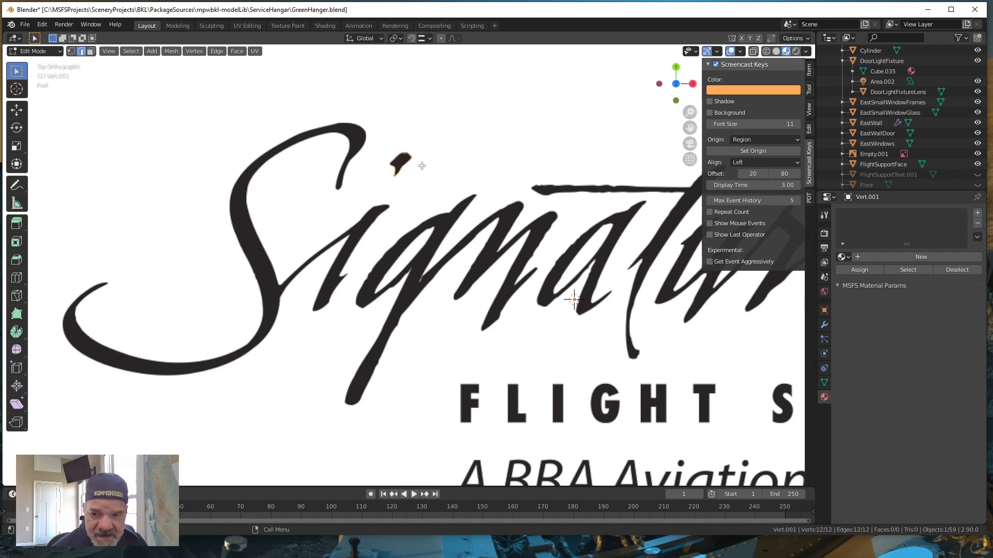
{"action": "key", "text": "f"}
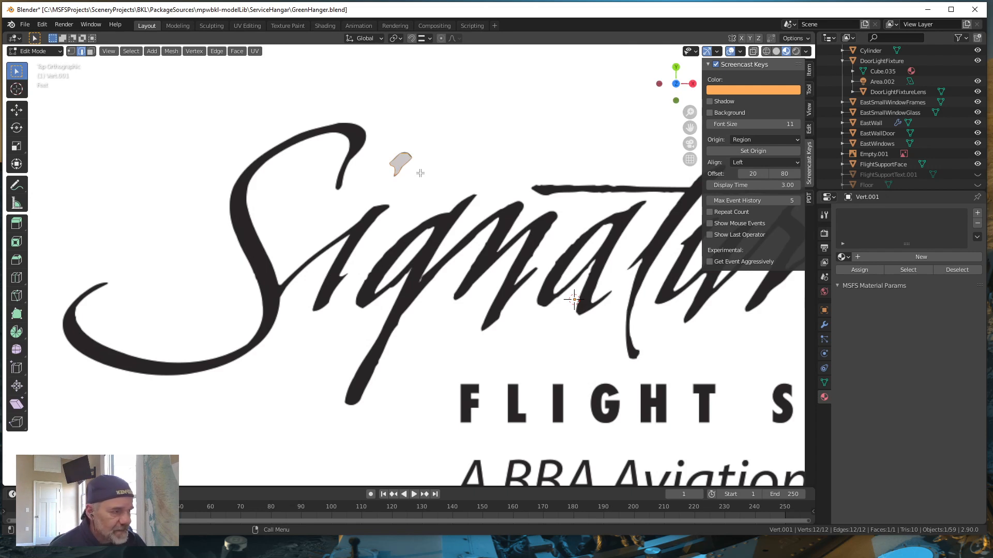
{"action": "scroll", "coordinate": [414, 192], "scroll_direction": "down", "scroll_amount": 2}
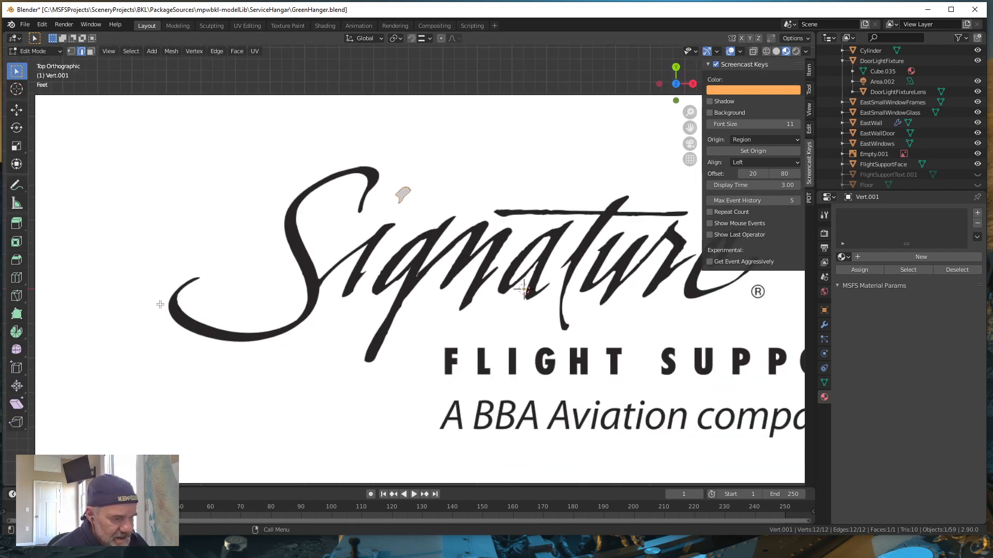
{"action": "scroll", "coordinate": [552, 306], "scroll_direction": "down", "scroll_amount": 2}
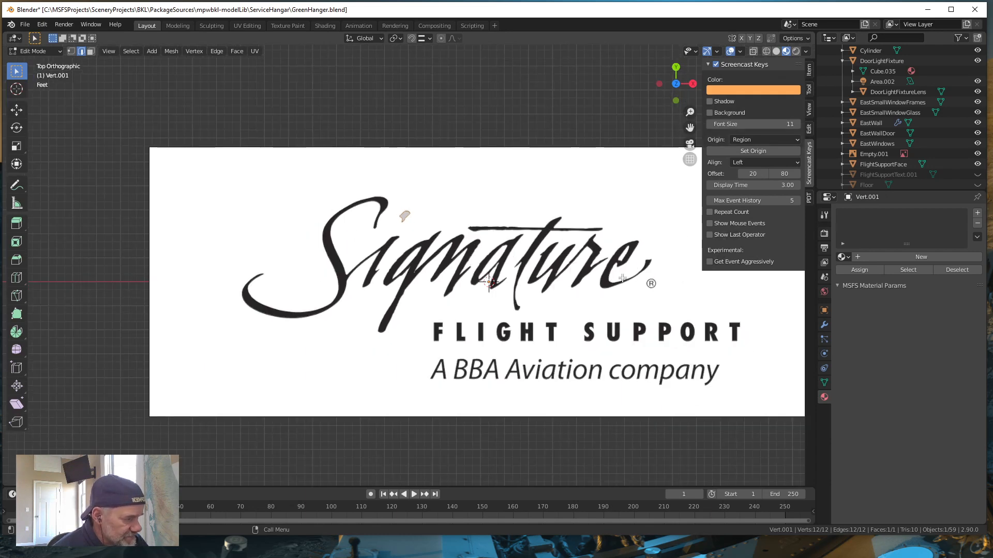
{"action": "scroll", "coordinate": [448, 216], "scroll_direction": "up", "scroll_amount": 2}
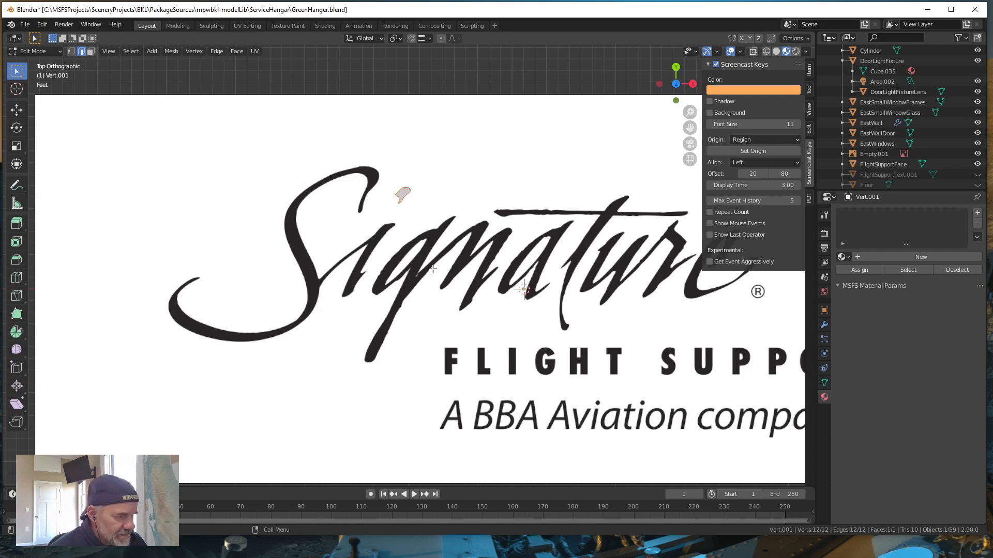
{"action": "scroll", "coordinate": [432, 270], "scroll_direction": "down", "scroll_amount": 3}
In vertex selection mode, add another single vertex and move it about -7.87' in X and 5.12' in Y, to the upper edge of the g
{"action": "scroll", "coordinate": [429, 269], "scroll_direction": "up", "scroll_amount": 5}
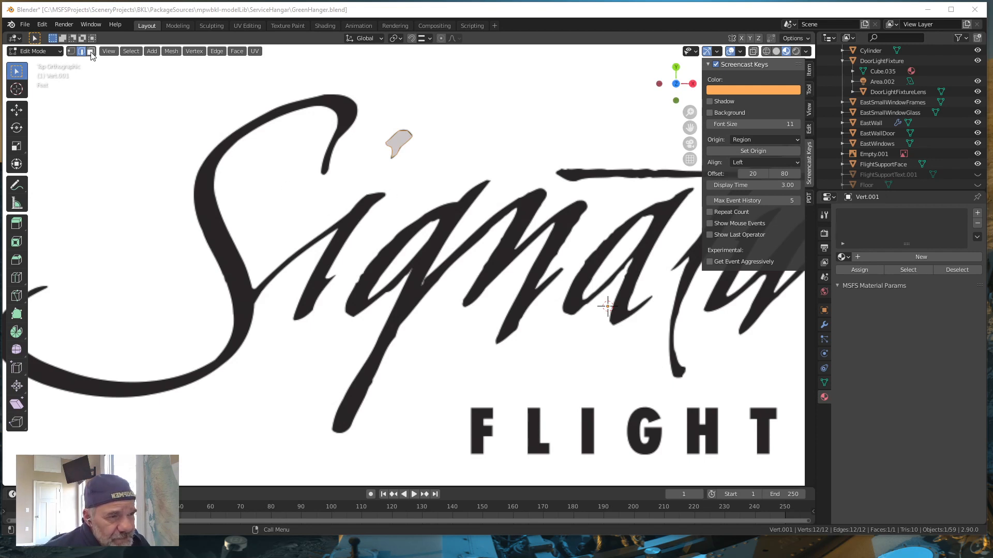
{"action": "left_click", "coordinate": [70, 51]}
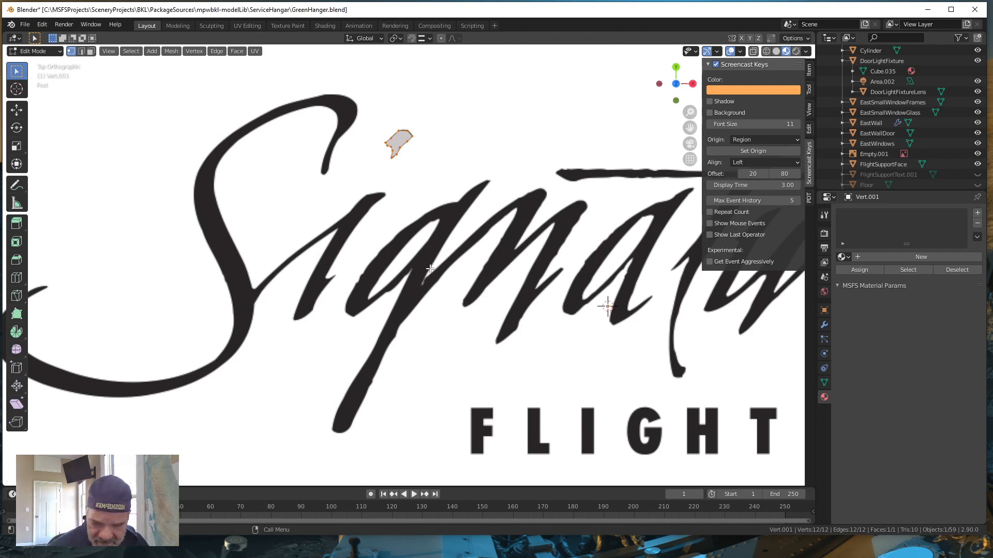
{"action": "key", "text": "shift+a"}
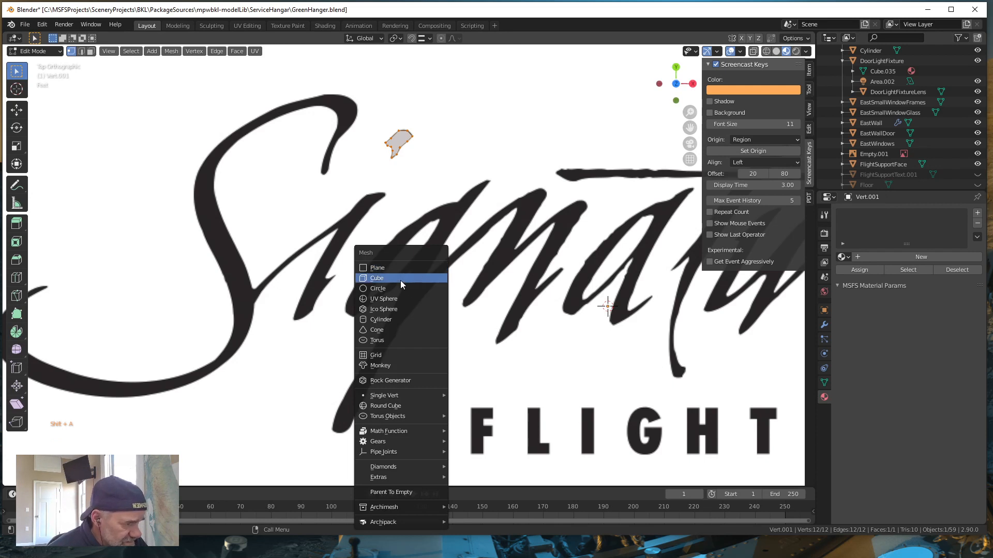
{"action": "mouse_move", "coordinate": [393, 396]}
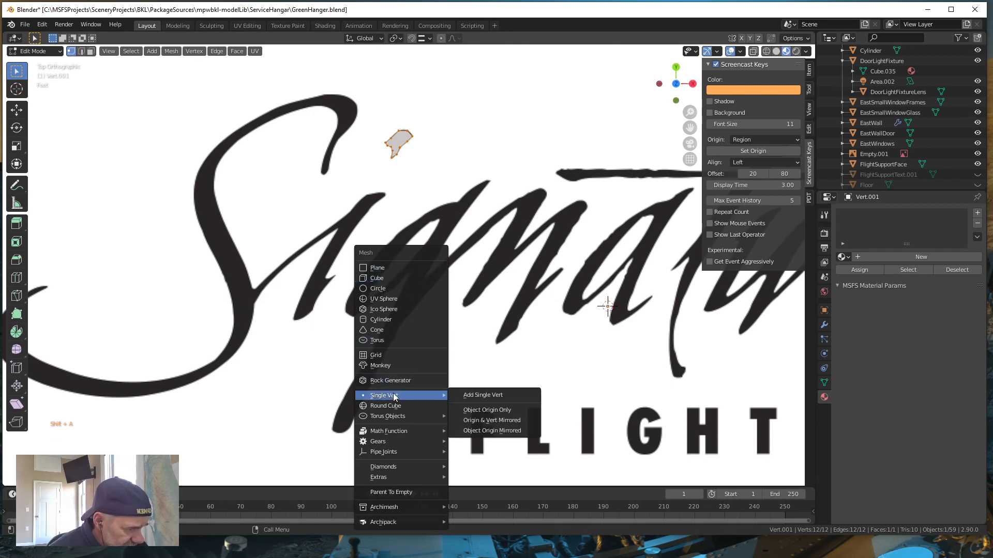
{"action": "left_click", "coordinate": [480, 395]}
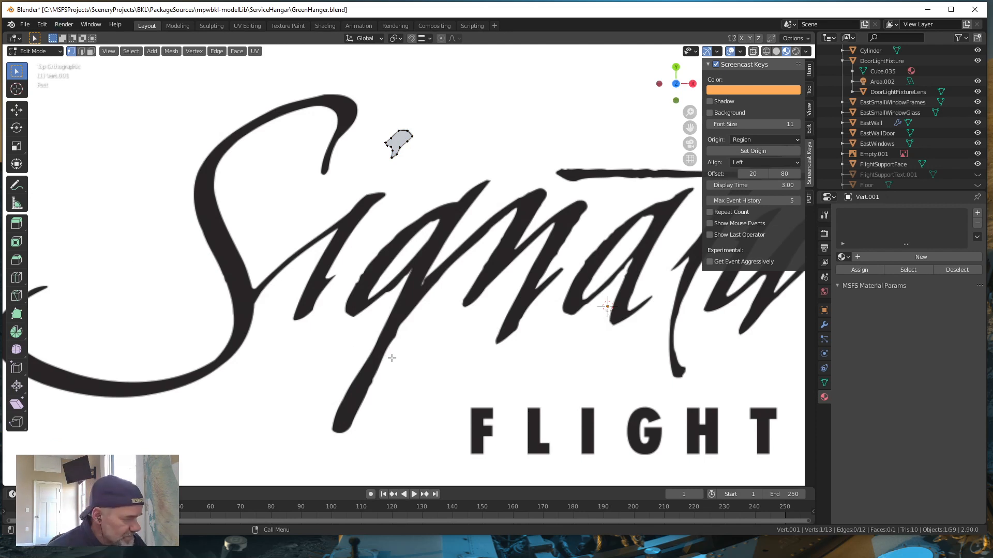
{"action": "key", "text": "g"}
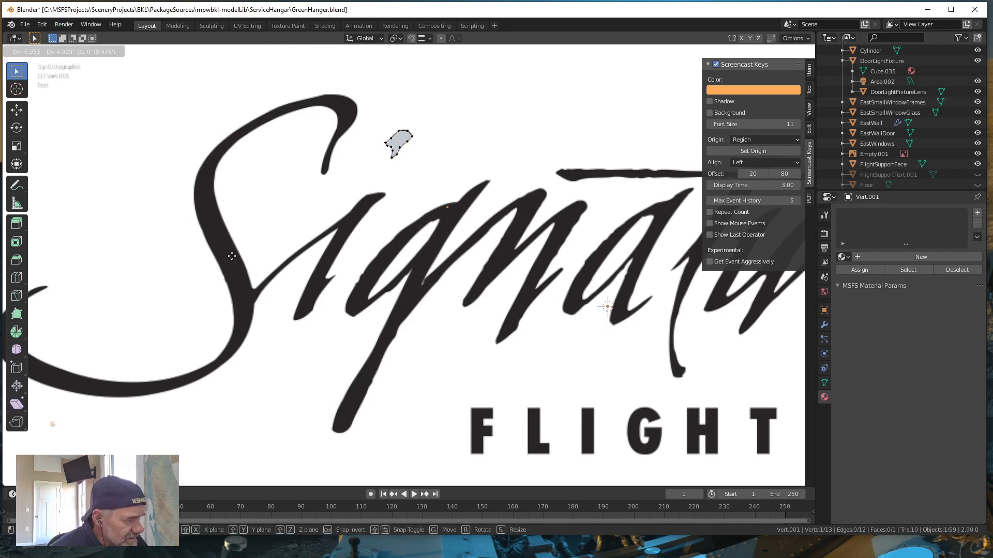
{"action": "left_click", "coordinate": [235, 257]}
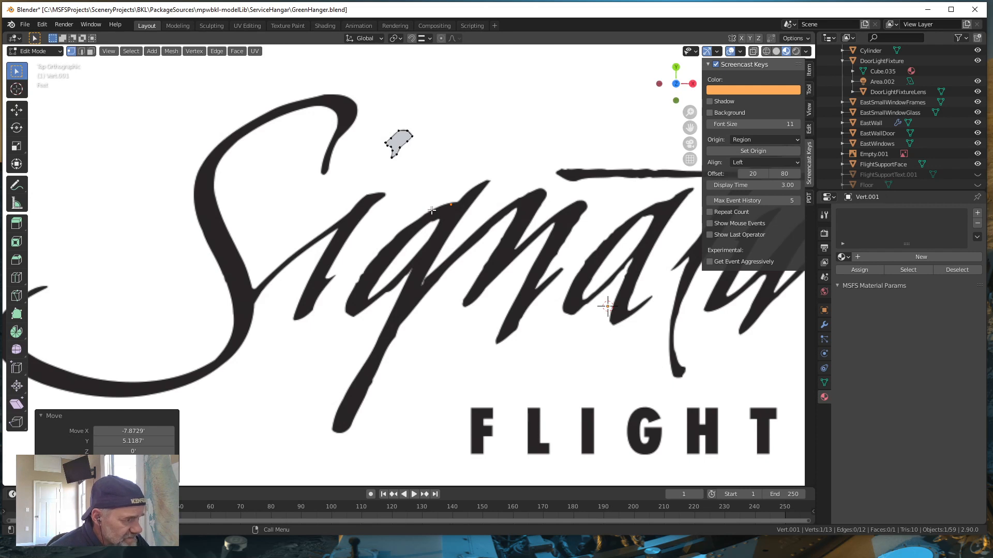
Extrude vertices from the new vertex down the left edge of the g's bowl to its lower tip
{"action": "key", "text": "e"}
{"action": "left_click", "coordinate": [410, 219]}
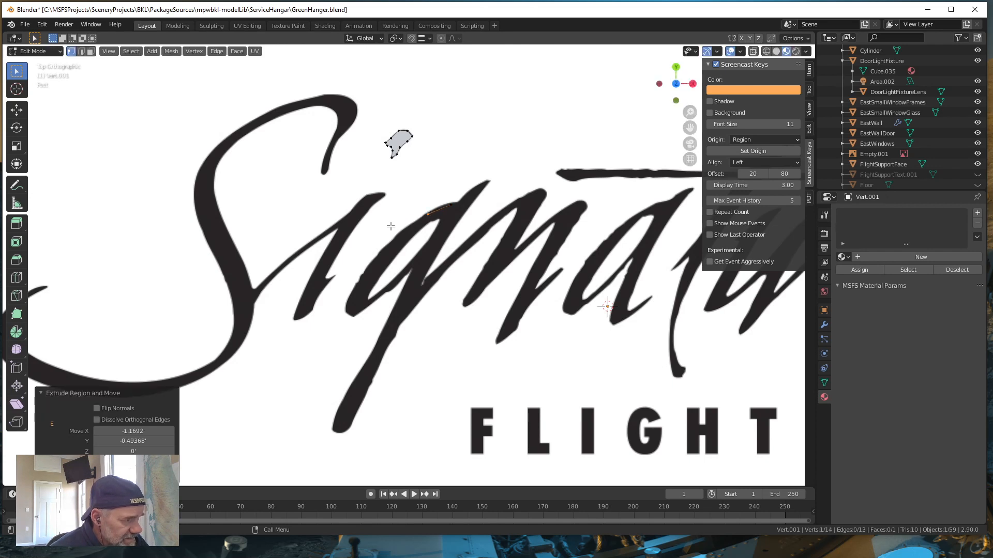
{"action": "key", "text": "e"}
{"action": "left_click", "coordinate": [441, 273]}
{"action": "key", "text": "e"}
{"action": "left_click", "coordinate": [400, 308]}
{"action": "key", "text": "e"}
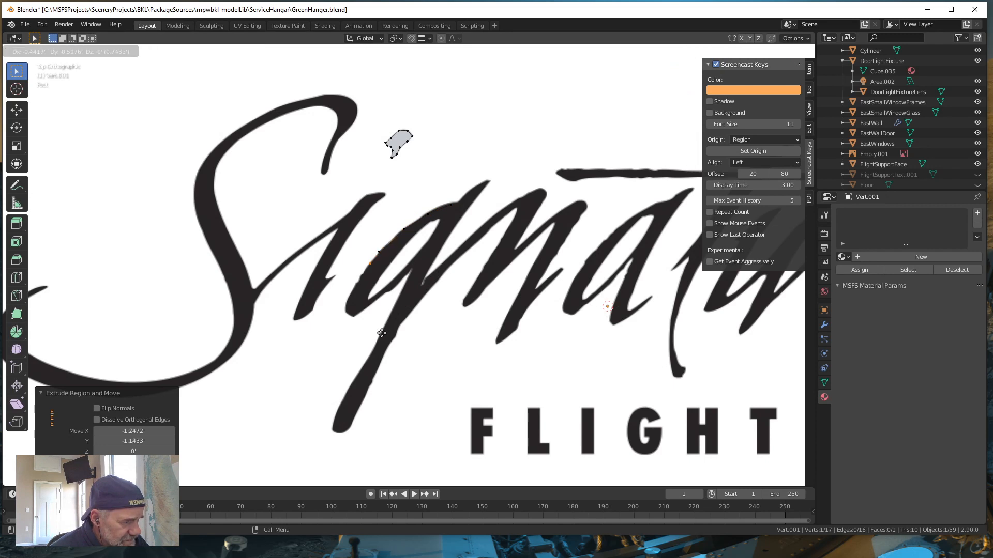
{"action": "left_click", "coordinate": [376, 340]}
{"action": "key", "text": "e"}
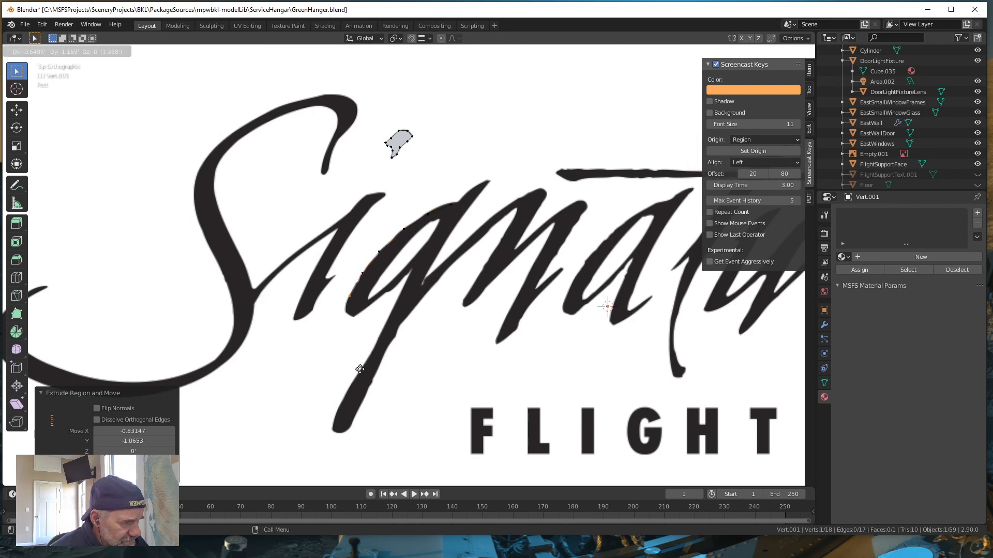
{"action": "left_click", "coordinate": [360, 370]}
{"action": "key", "text": "e"}
{"action": "left_click", "coordinate": [369, 388]}
Extrude vertices from the lower tip up the right edge of the g's bowl and join the last one to the starting vertex
{"action": "key", "text": "e"}
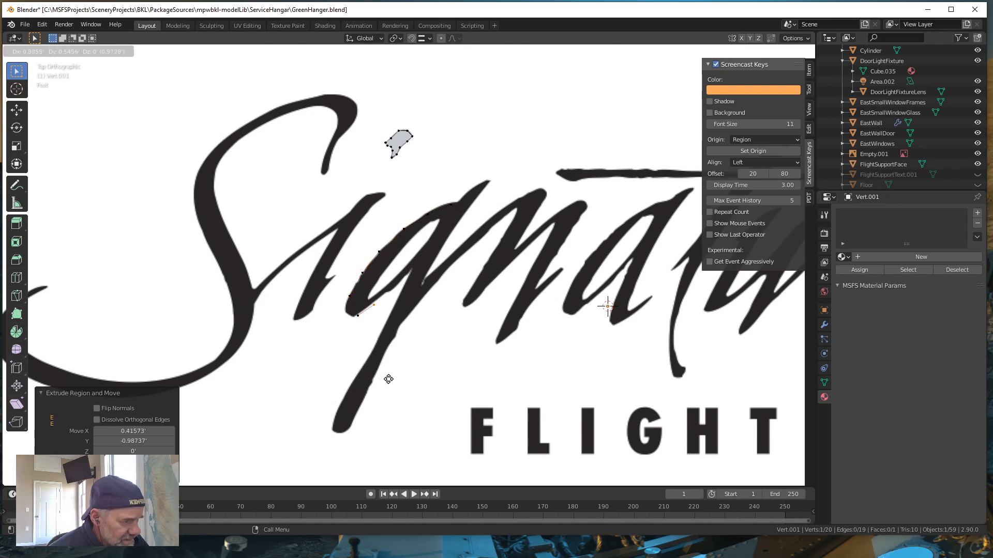
{"action": "left_click", "coordinate": [391, 377]}
{"action": "key", "text": "e"}
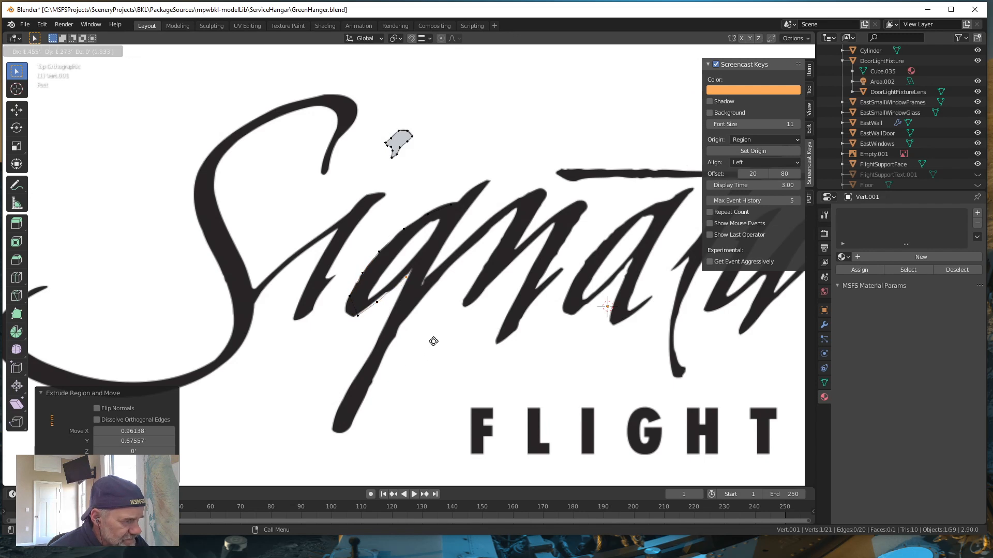
{"action": "left_click", "coordinate": [433, 341]}
{"action": "key", "text": "e"}
{"action": "left_click", "coordinate": [496, 281]}
{"action": "key", "text": "e"}
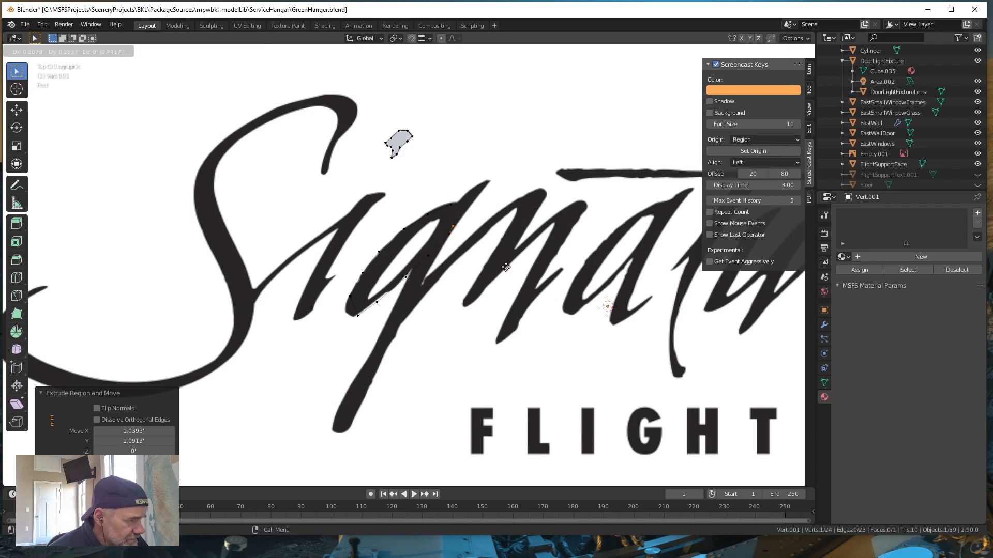
{"action": "left_click", "coordinate": [506, 256]}
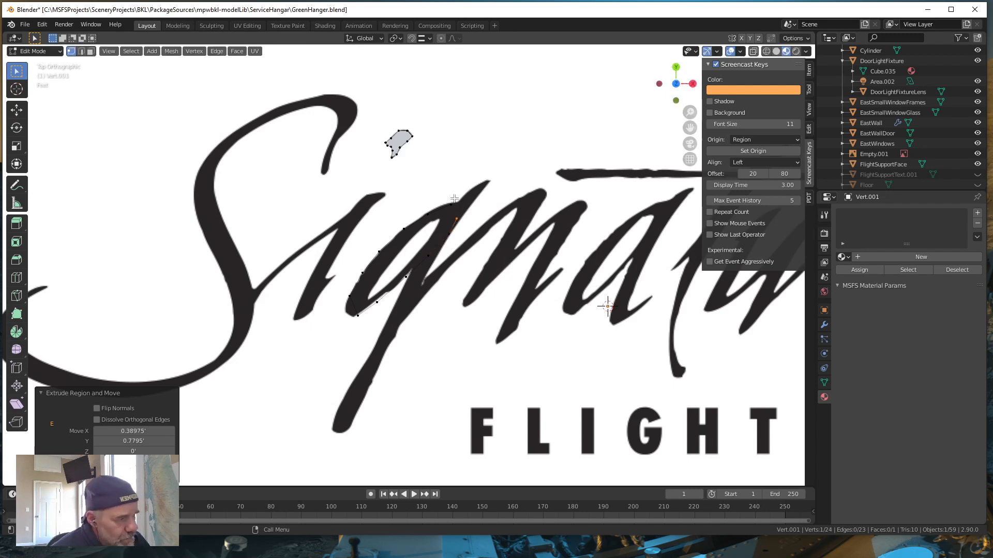
{"action": "left_click", "coordinate": [471, 220], "text": "shift"}
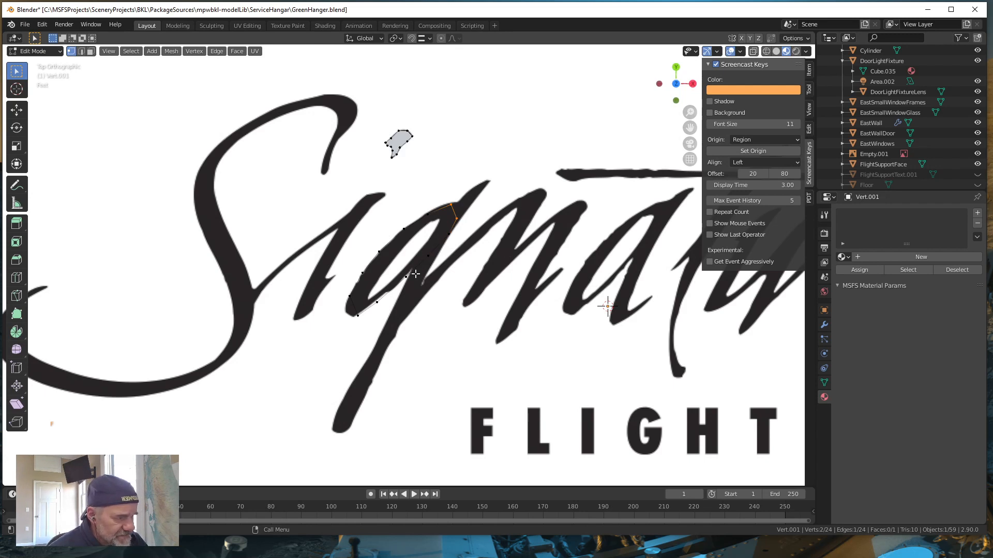
Switch to edge selection, select the whole outline of the g's bowl and fill it with a face
{"action": "left_click", "coordinate": [81, 52]}
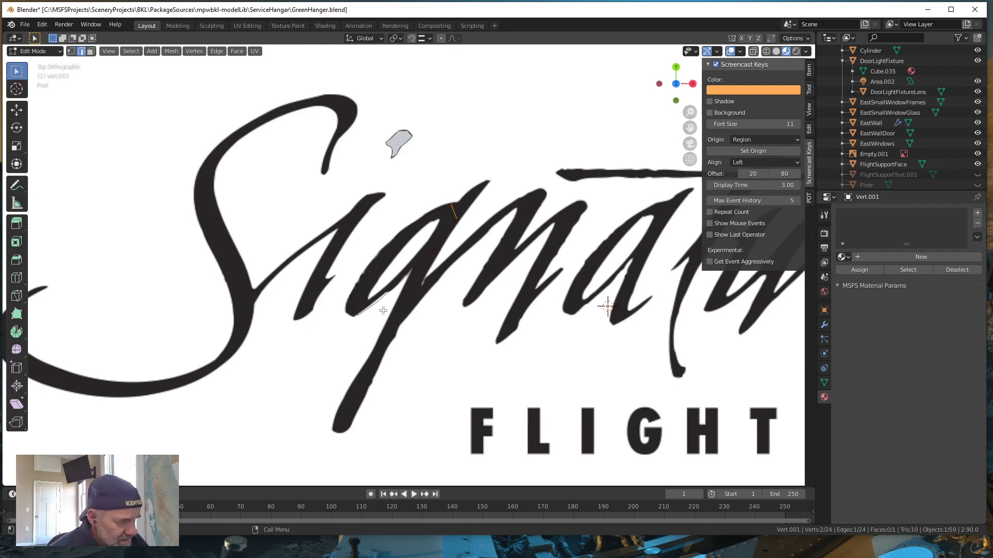
{"action": "key", "text": "alt"}
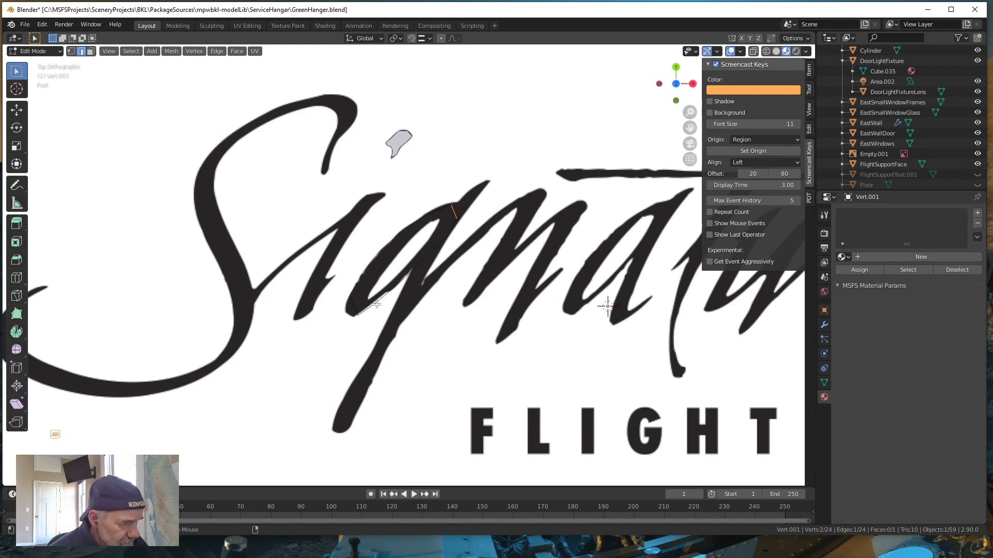
{"action": "left_click", "coordinate": [376, 304], "text": "alt"}
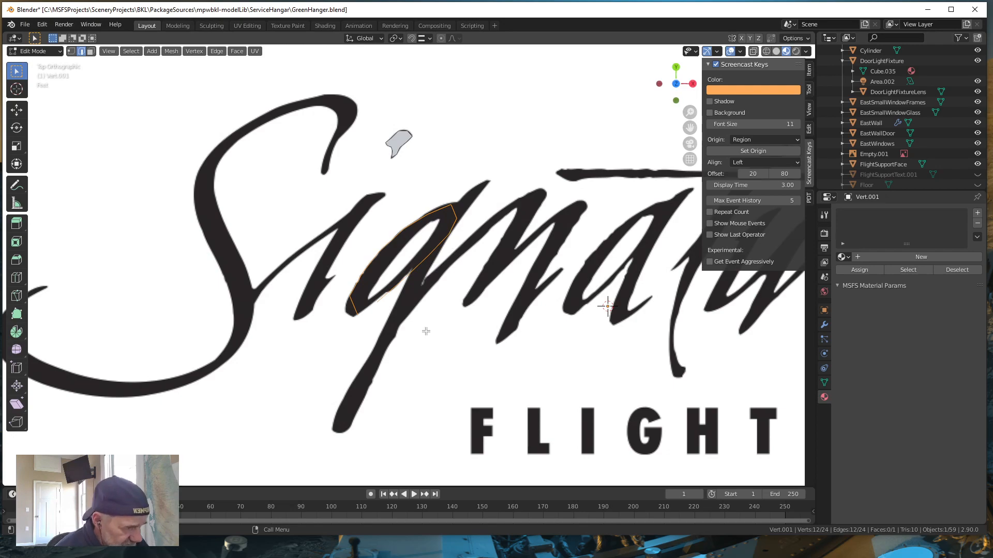
{"action": "mouse_move", "coordinate": [426, 331]}
{"action": "middle_mouse_down"}
{"action": "mouse_move", "coordinate": [432, 272]}
{"action": "mouse_move", "coordinate": [429, 322]}
{"action": "middle_mouse_up"}
{"action": "key", "text": "grave"}
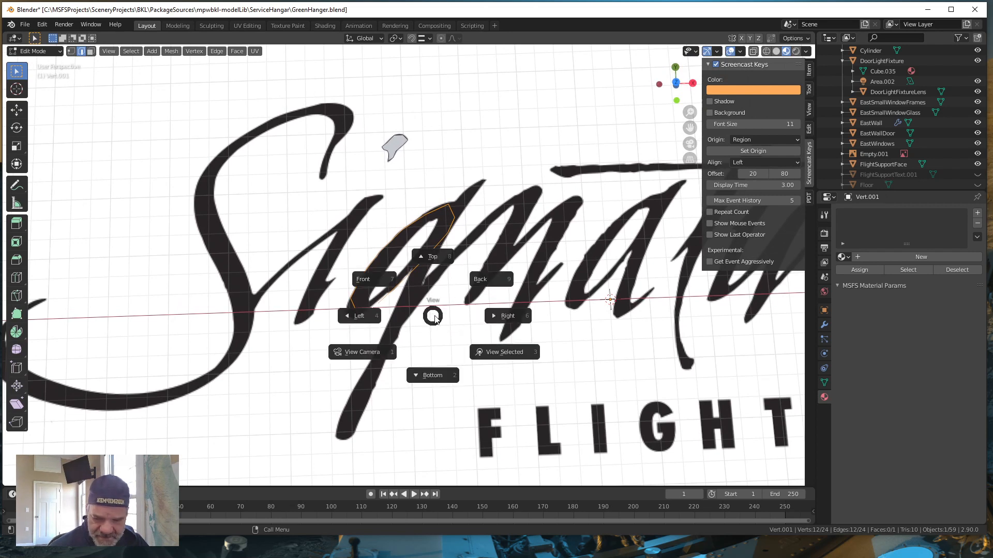
{"action": "key", "text": "8"}
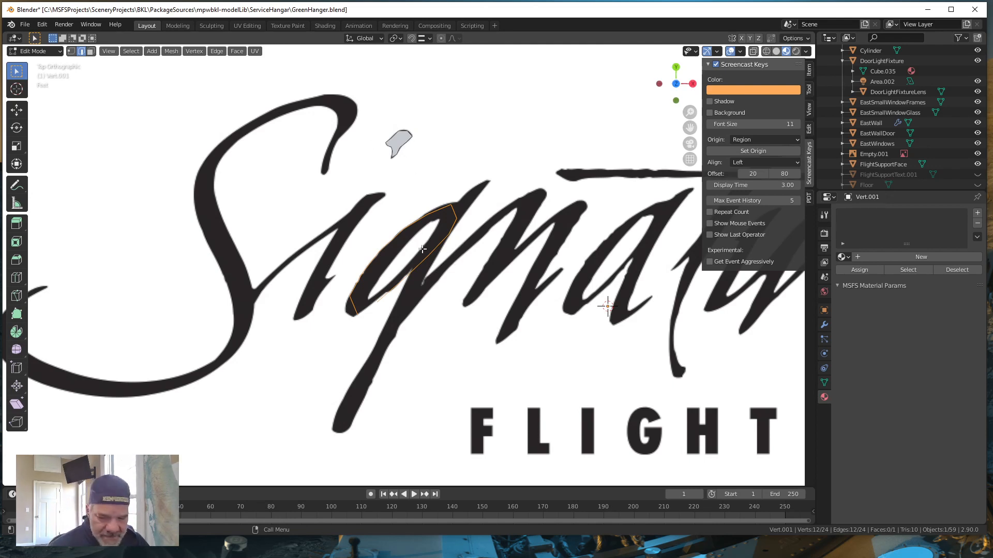
{"action": "key", "text": "f"}
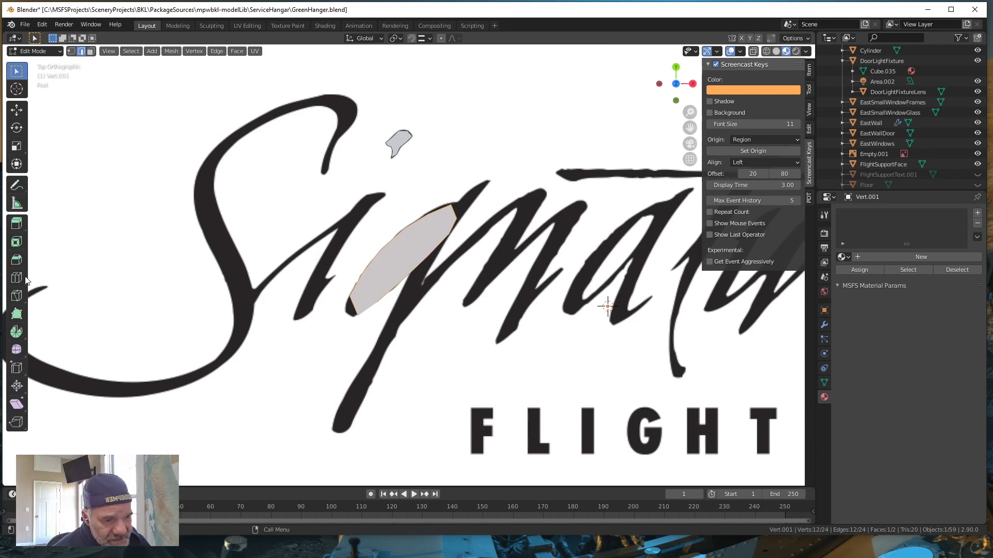
Activate the Knife tool and turn on X-ray with solid viewport shading so the logo shows through the g's face
{"action": "left_click", "coordinate": [17, 296]}
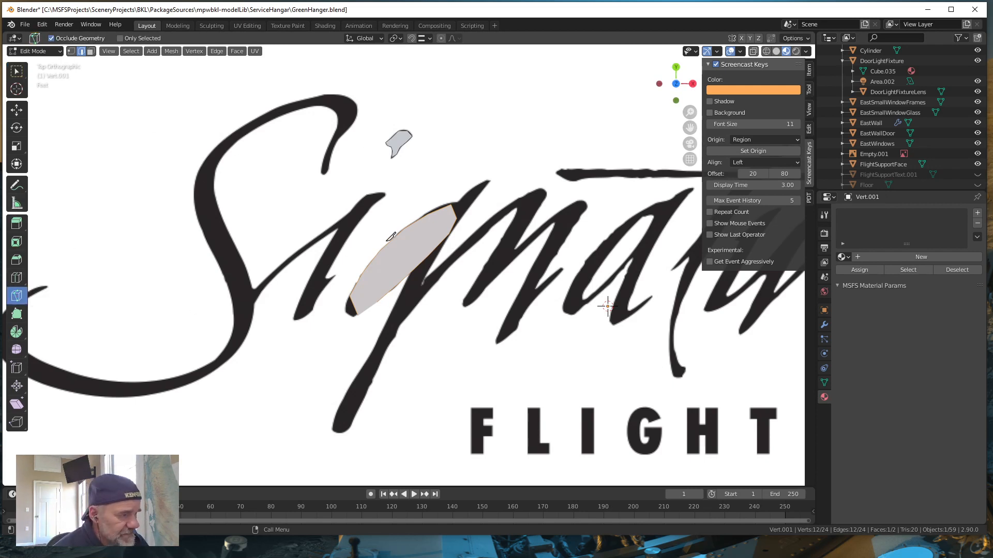
{"action": "left_click", "coordinate": [754, 51]}
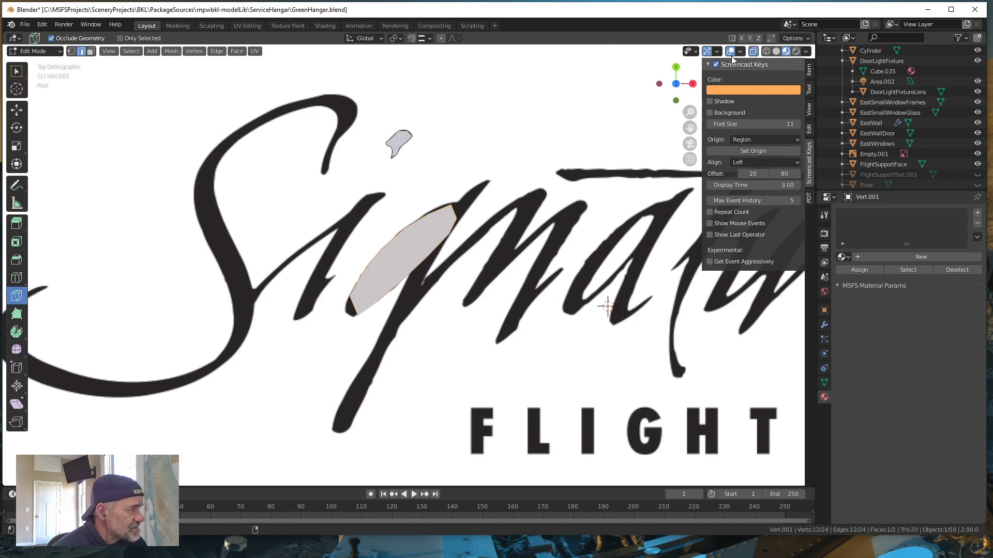
{"action": "left_click", "coordinate": [776, 51]}
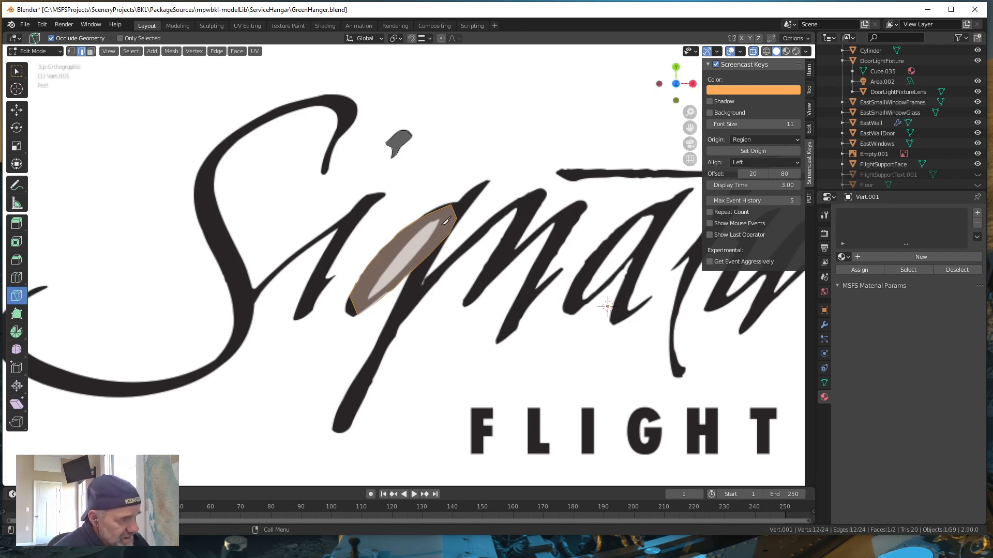
Knife-cut a closed outline around the white opening inside the g's bowl
{"action": "left_click", "coordinate": [431, 222]}
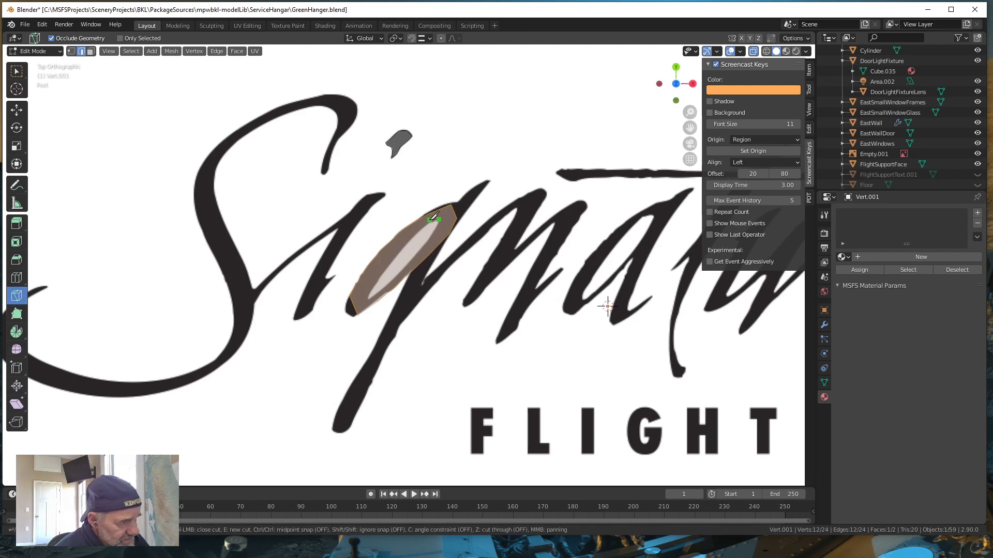
{"action": "left_click", "coordinate": [403, 250]}
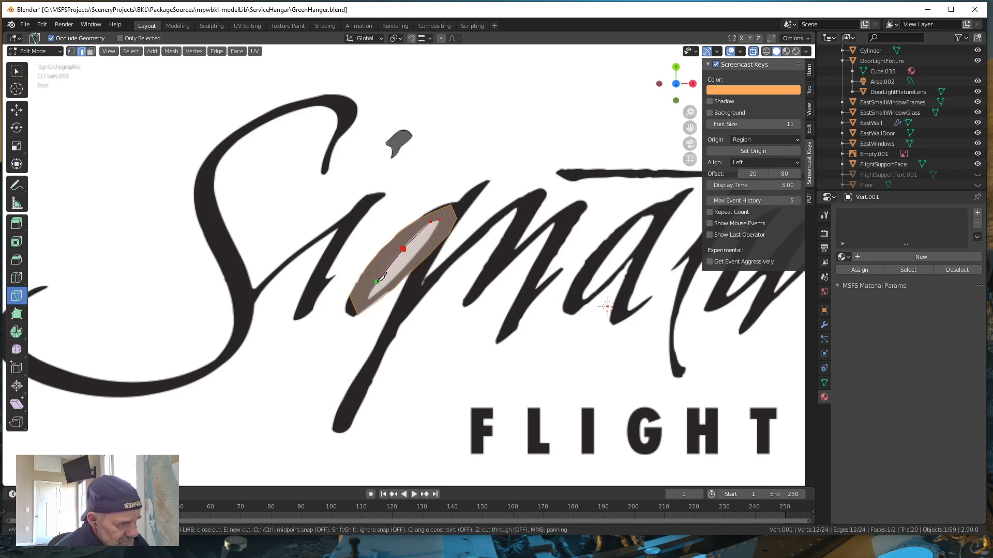
{"action": "left_click", "coordinate": [377, 282]}
{"action": "left_click", "coordinate": [367, 299]}
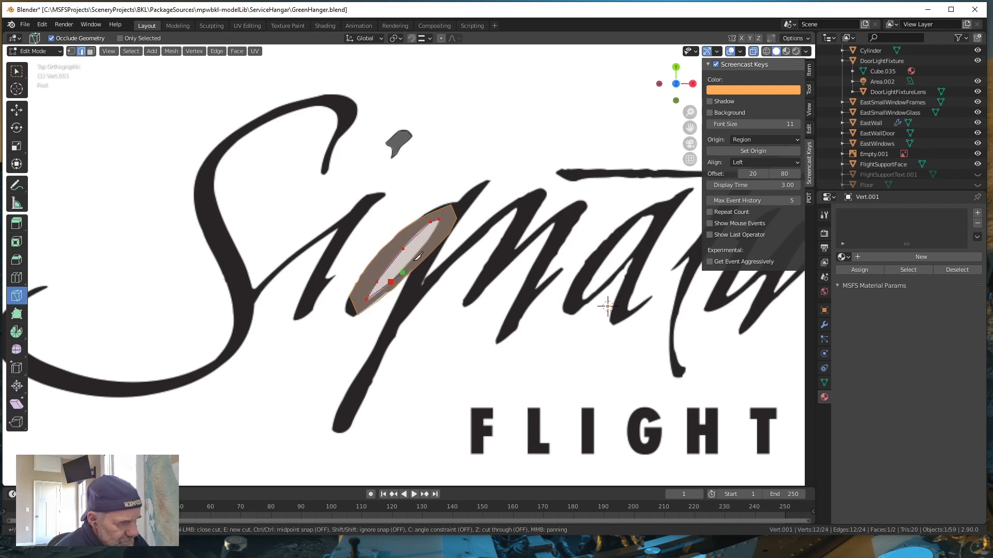
{"action": "left_click", "coordinate": [421, 252]}
{"action": "left_click", "coordinate": [434, 231]}
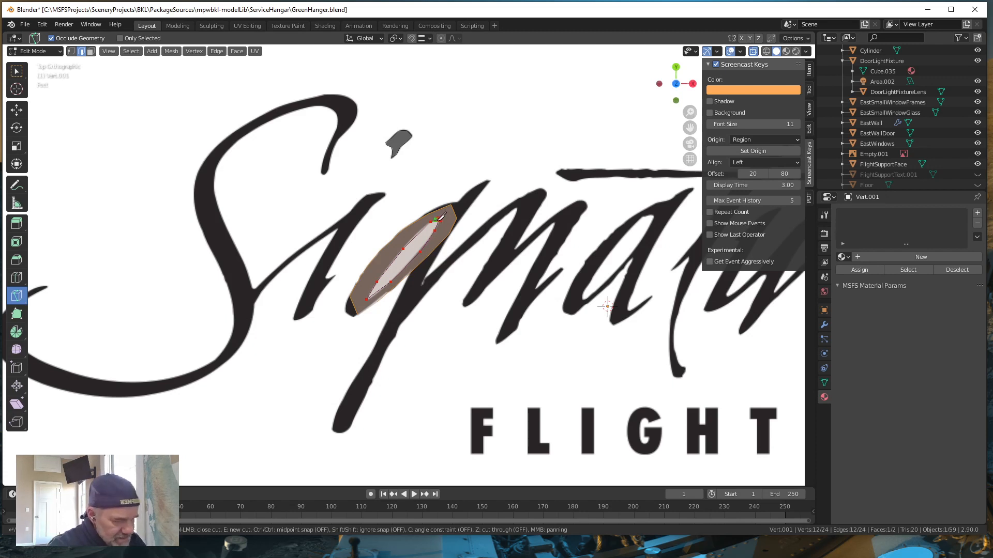
{"action": "left_click", "coordinate": [437, 220]}
{"action": "key", "text": "Return"}
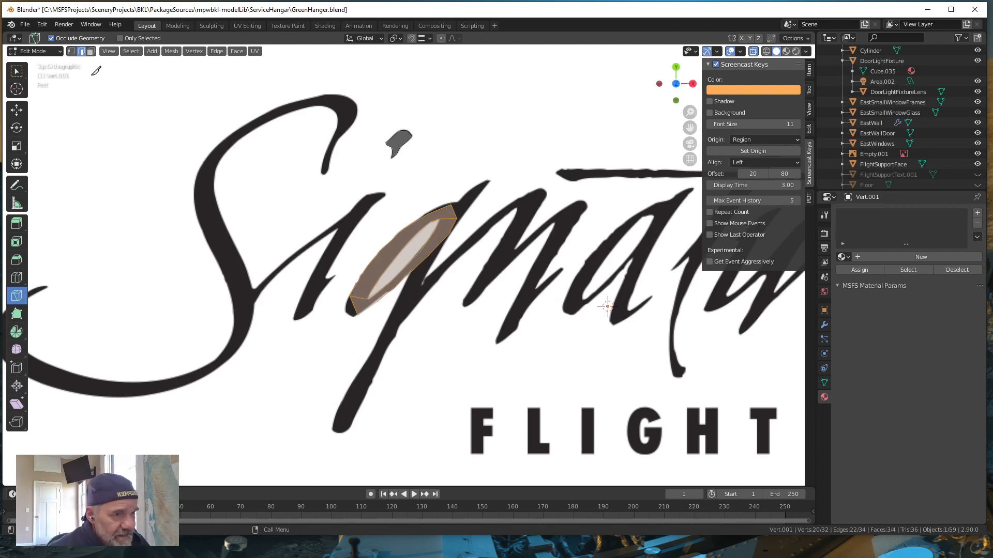
Return to the select tool in face mode, select the inner face of the g's bowl and delete it as a face
{"action": "left_click", "coordinate": [18, 71]}
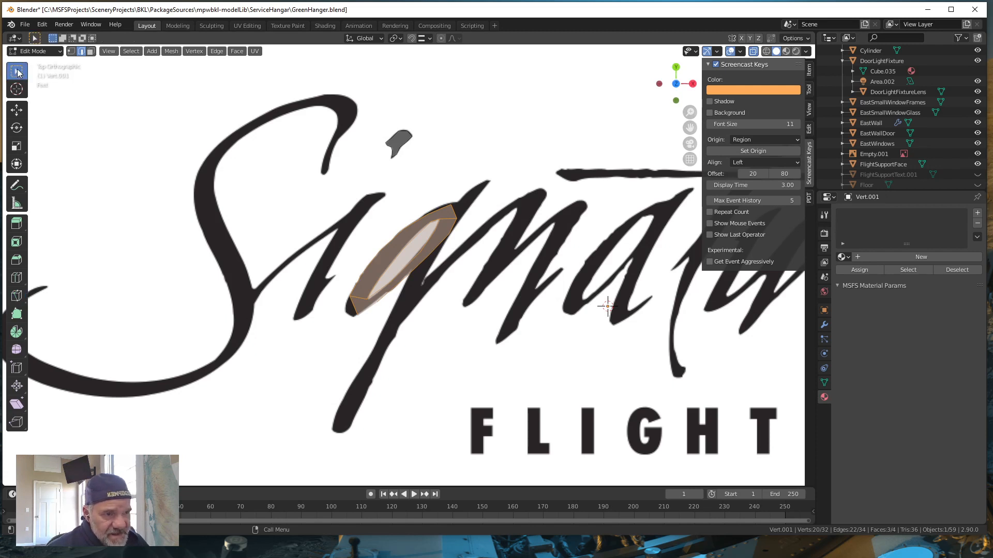
{"action": "left_click", "coordinate": [91, 51]}
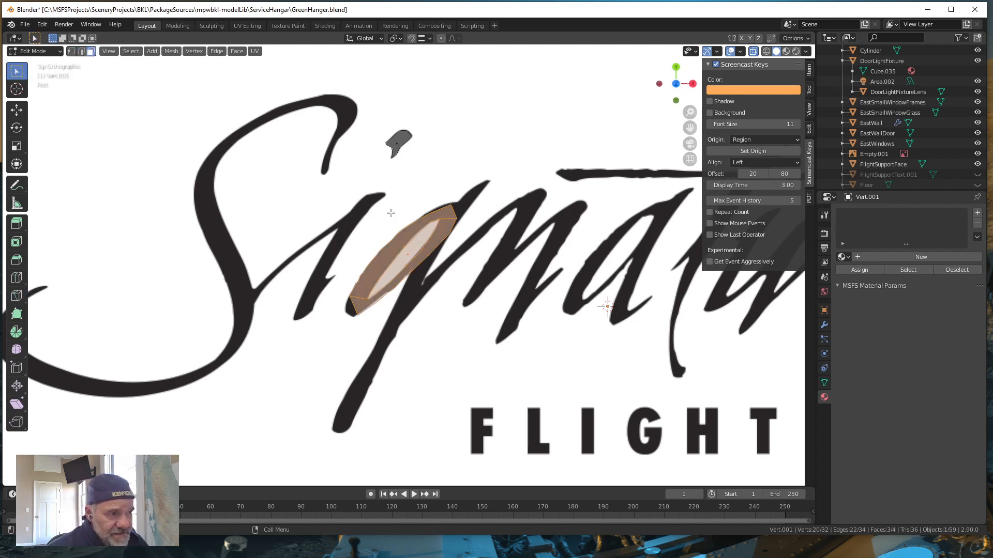
{"action": "left_click", "coordinate": [409, 252]}
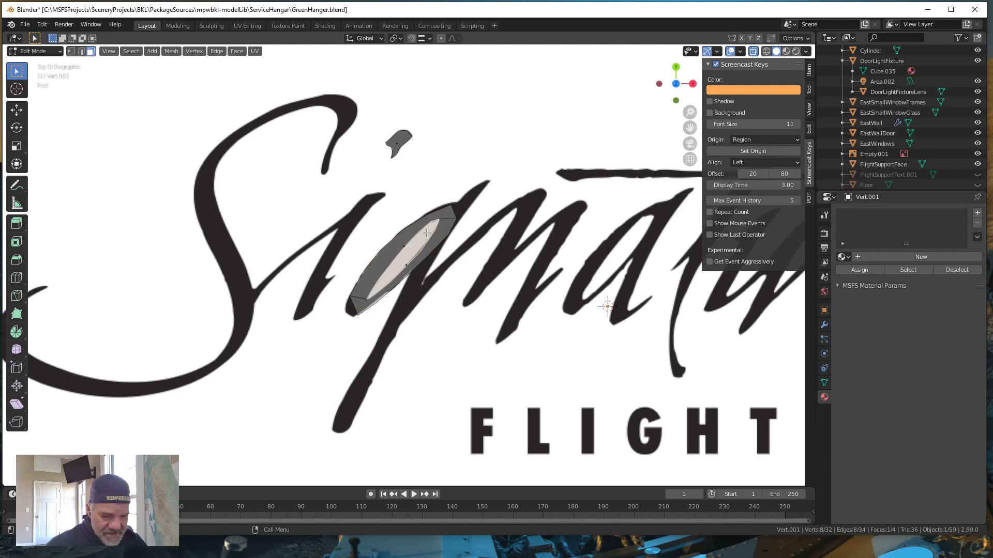
{"action": "key", "text": "Delete"}
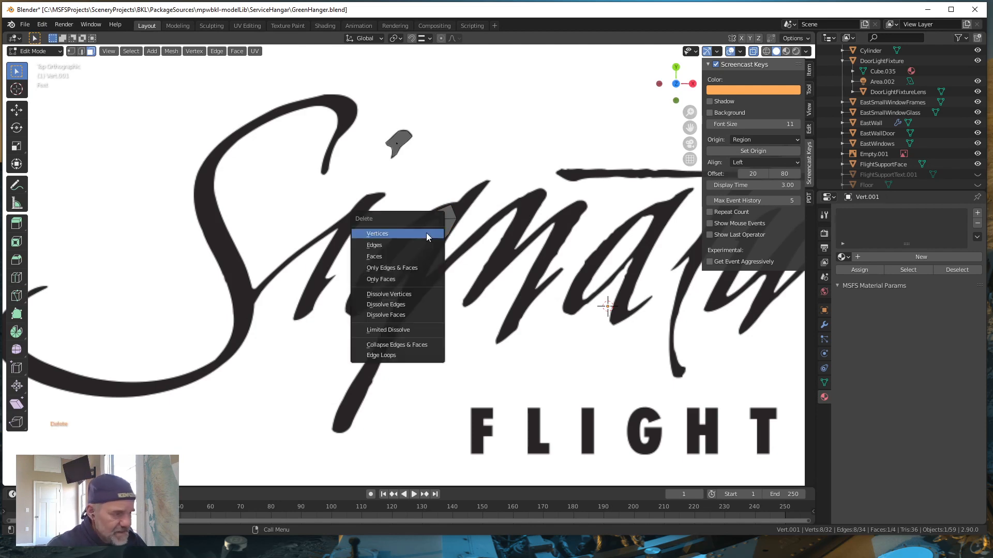
{"action": "left_click", "coordinate": [383, 258]}
Leave Edit Mode, select the traced demonstration object Vert.001 and delete it
{"action": "mouse_move", "coordinate": [436, 296]}
{"action": "middle_mouse_down"}
{"action": "mouse_move", "coordinate": [445, 251]}
{"action": "mouse_move", "coordinate": [417, 285]}
{"action": "mouse_move", "coordinate": [436, 306]}
{"action": "middle_mouse_up"}
{"action": "scroll", "coordinate": [545, 296], "scroll_direction": "down", "scroll_amount": 1}
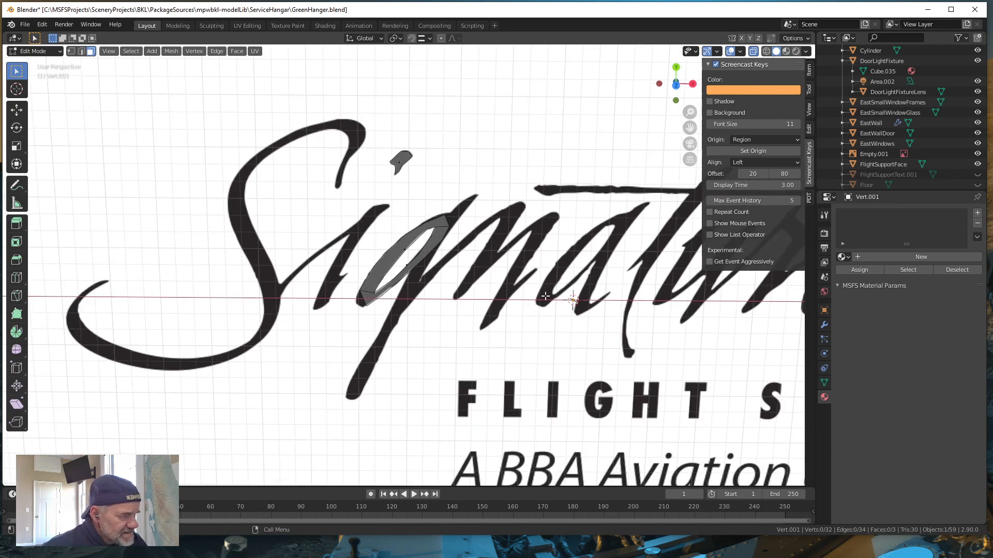
{"action": "scroll", "coordinate": [545, 297], "scroll_direction": "down", "scroll_amount": 3}
{"action": "scroll", "coordinate": [410, 259], "scroll_direction": "down", "scroll_amount": 1}
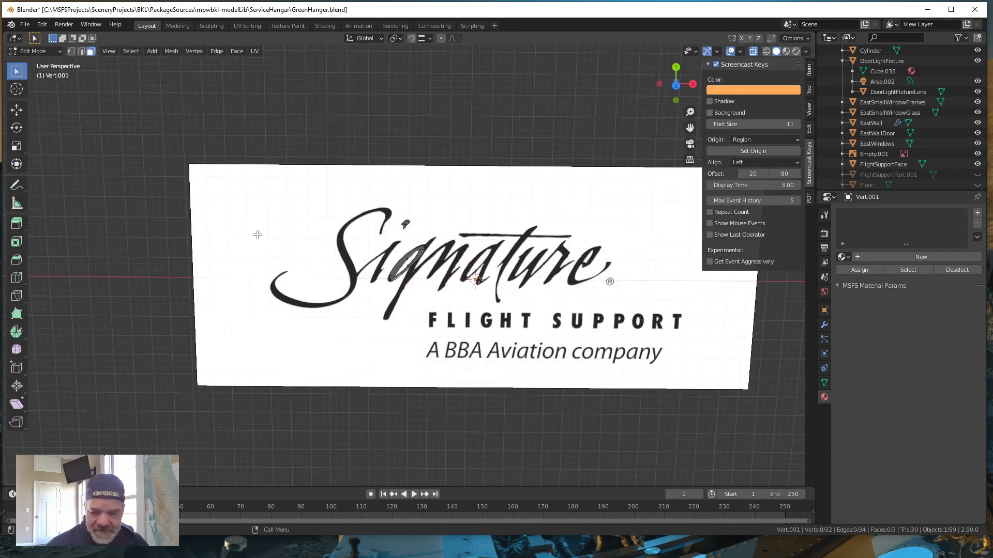
{"action": "key", "text": "Tab"}
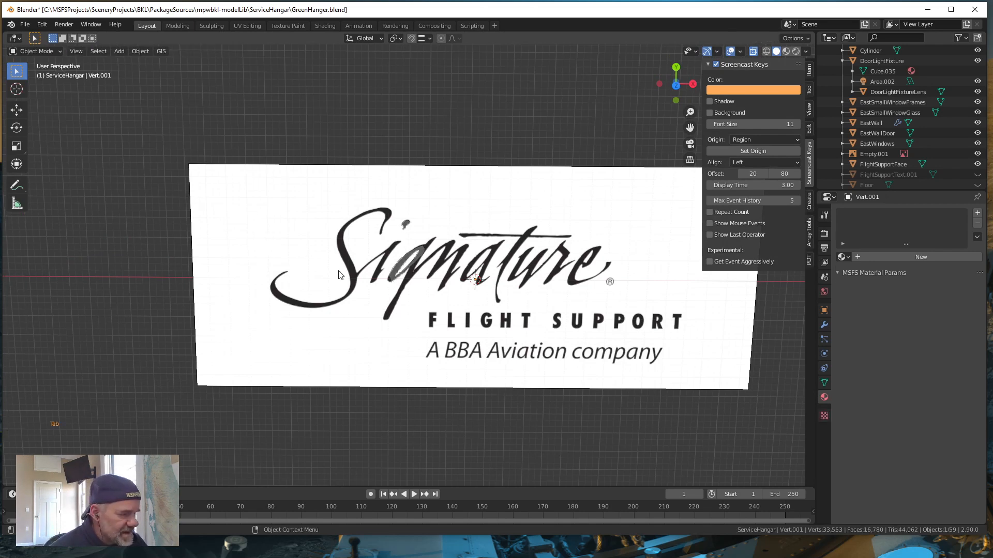
{"action": "left_click", "coordinate": [394, 280]}
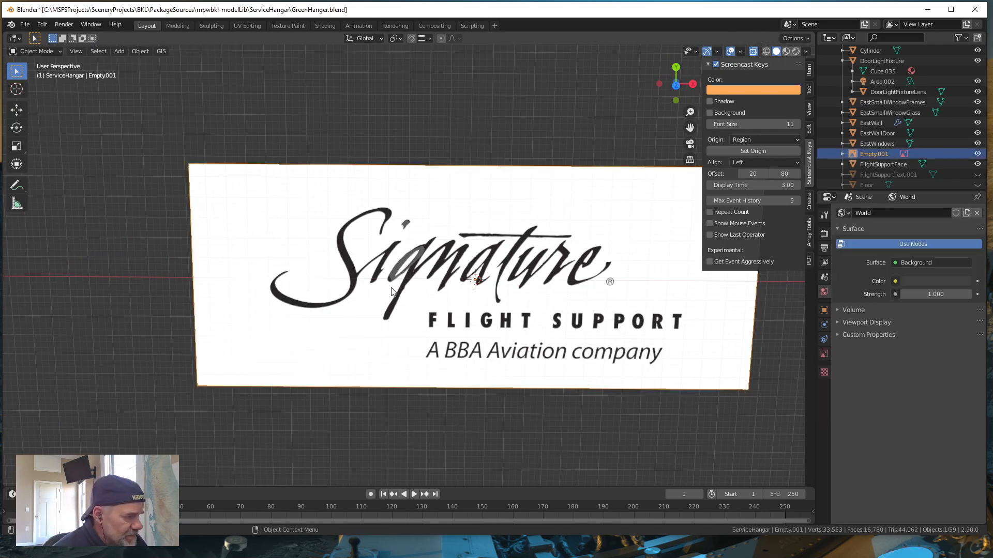
{"action": "left_click", "coordinate": [402, 275]}
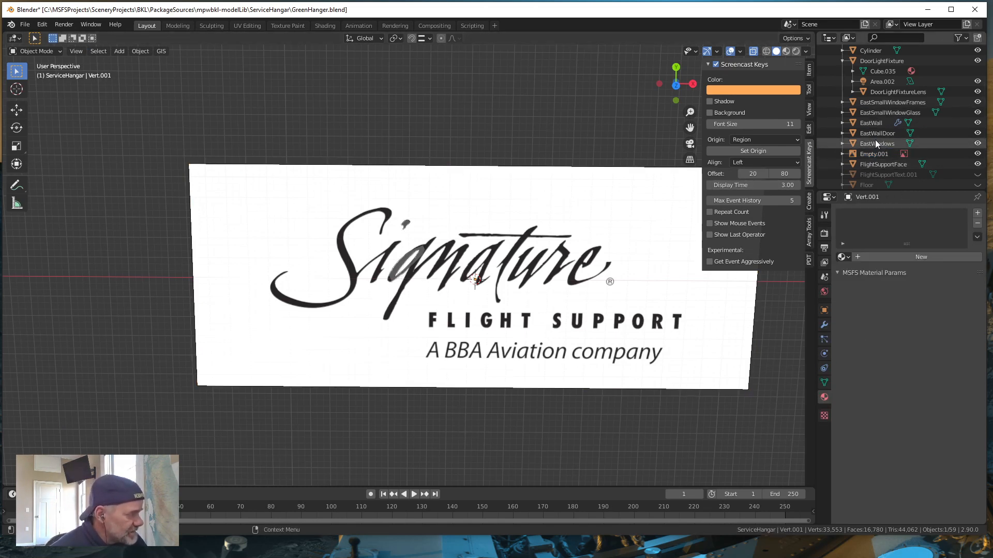
{"action": "key", "text": "KP_Decimal"}
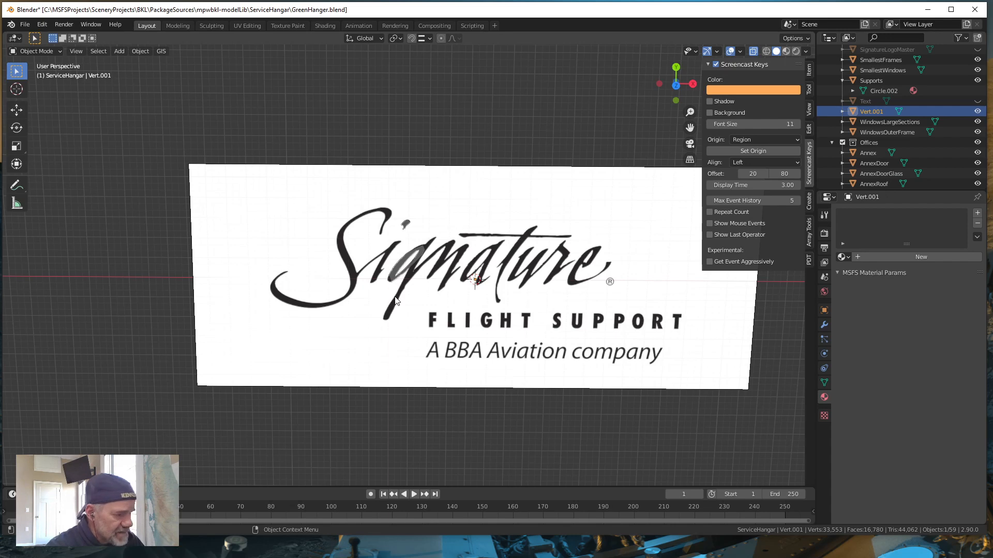
{"action": "key", "text": "Delete"}
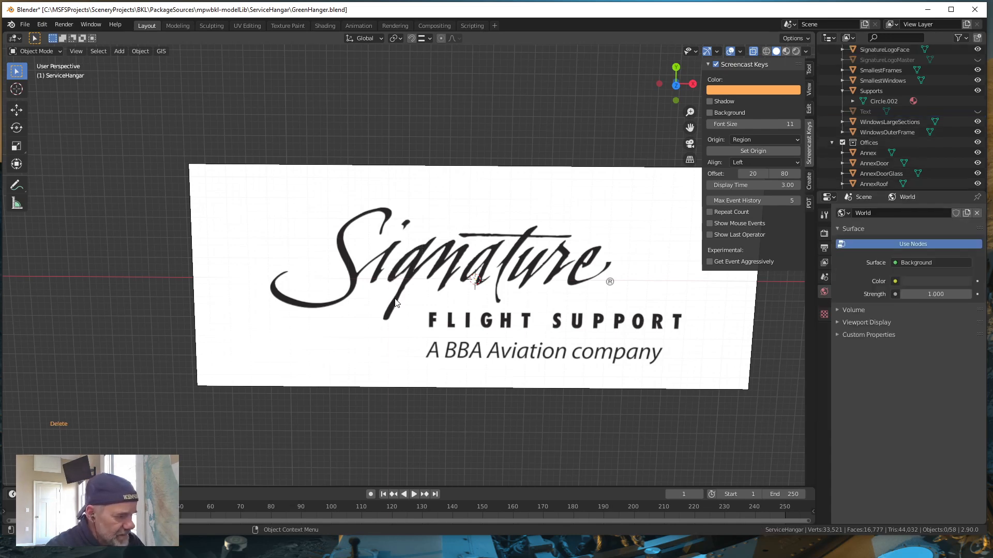
Unhide the SignatureLogoMaster object over the logo reference image
{"action": "middle_click_drag", "start_coordinate": [477, 341], "coordinate": [505, 335]}
{"action": "key", "text": "grave"}
{"action": "key", "text": "8"}
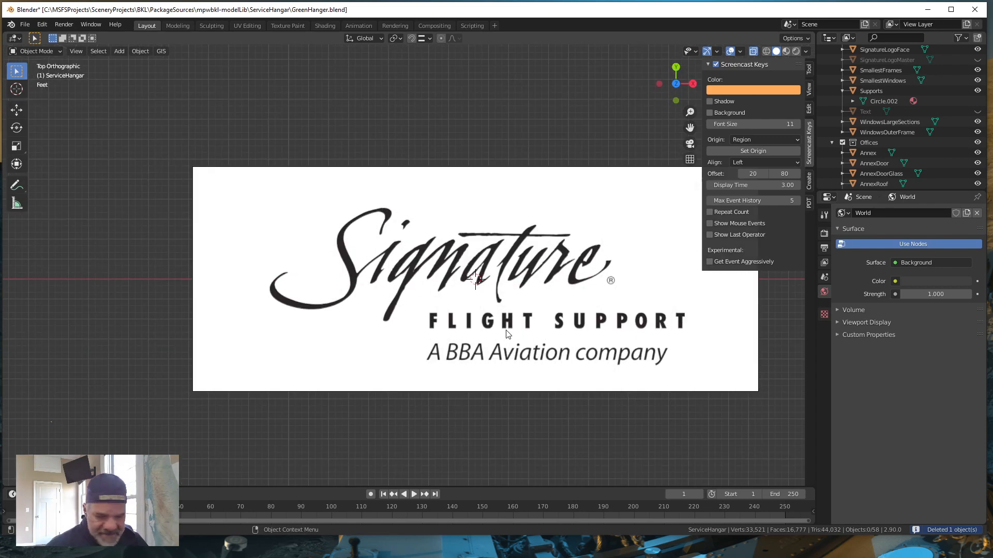
{"action": "middle_click_drag", "start_coordinate": [477, 348], "coordinate": [384, 337], "text": "shift"}
{"action": "scroll", "coordinate": [386, 338], "scroll_direction": "up", "scroll_amount": 1}
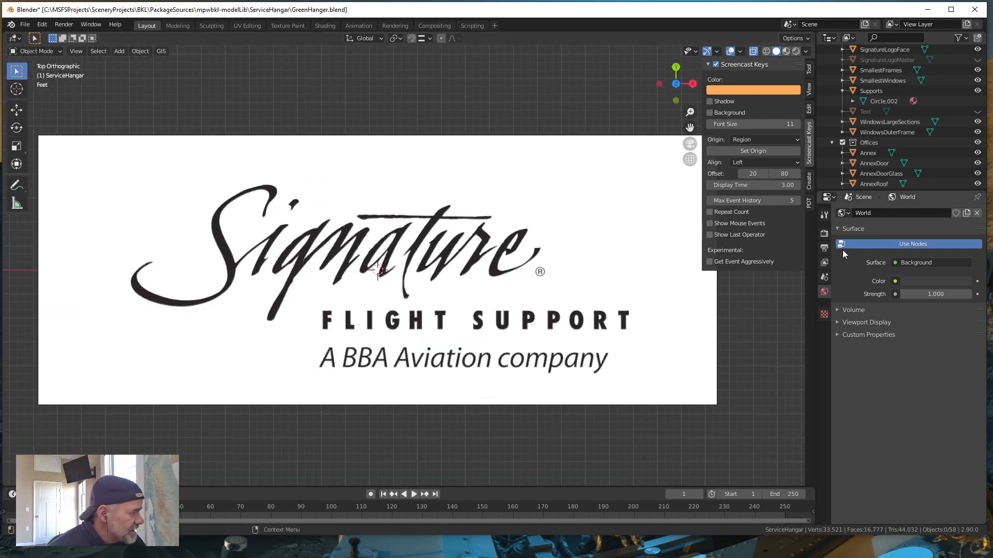
{"action": "scroll", "coordinate": [902, 110], "scroll_direction": "up", "scroll_amount": 2}
{"action": "scroll", "coordinate": [902, 112], "scroll_direction": "up", "scroll_amount": 3}
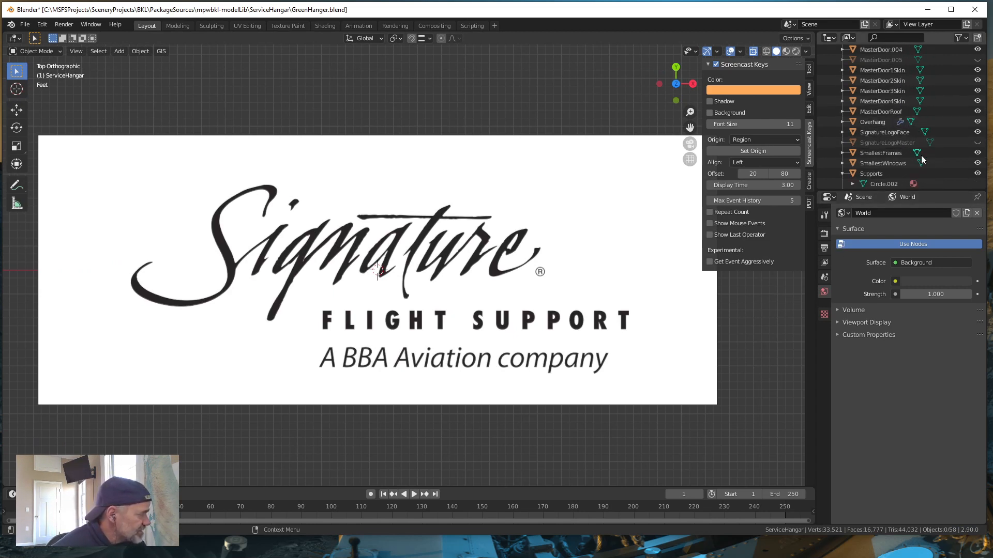
{"action": "scroll", "coordinate": [931, 147], "scroll_direction": "down", "scroll_amount": 1}
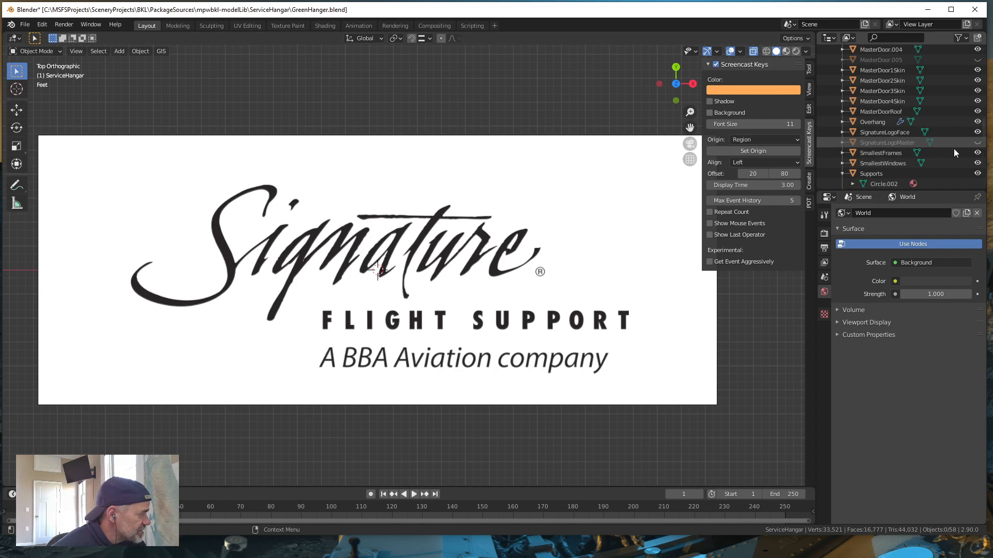
{"action": "left_click", "coordinate": [977, 144]}
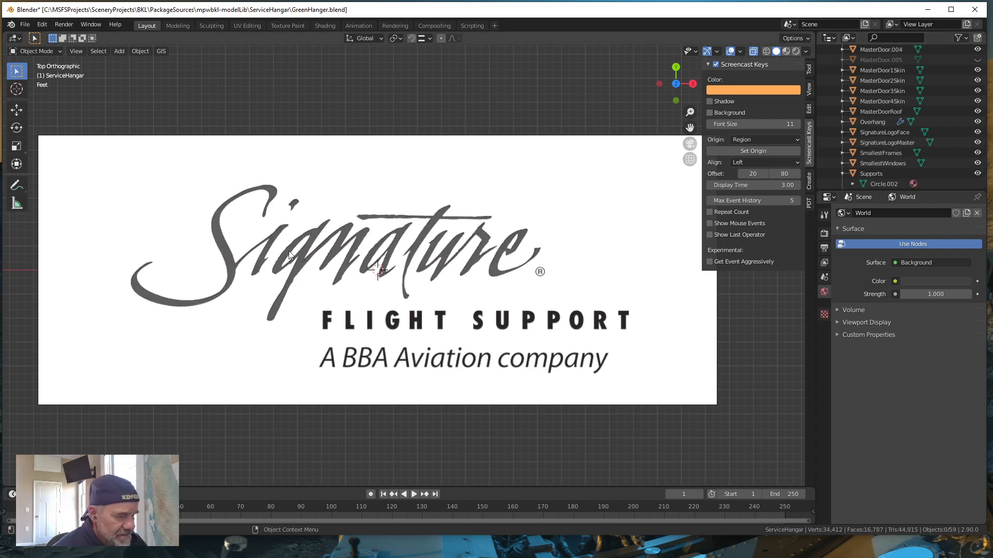
Locate the Empty.001 logo reference image among the scene objects and hide it
{"action": "scroll", "coordinate": [903, 151], "scroll_direction": "down", "scroll_amount": 6}
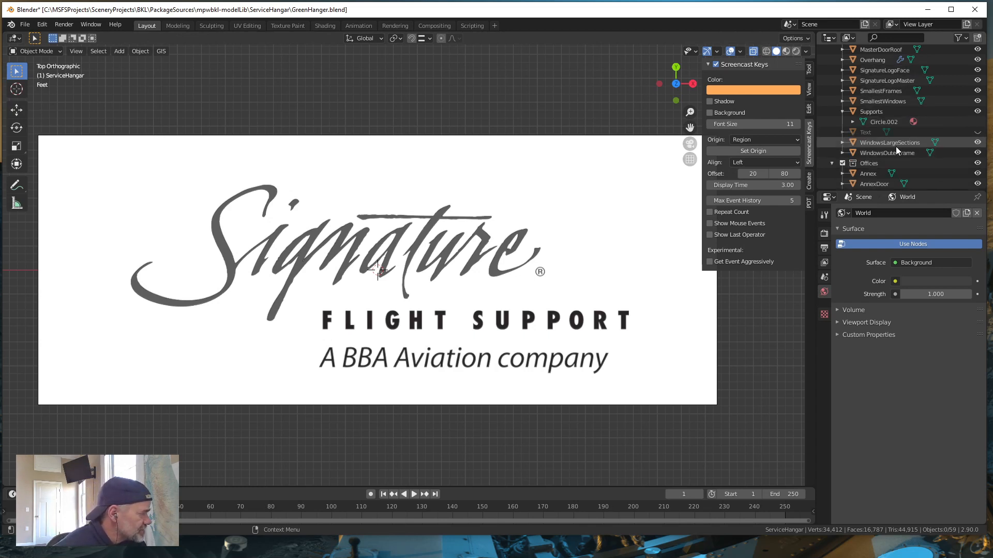
{"action": "scroll", "coordinate": [910, 155], "scroll_direction": "up", "scroll_amount": 4}
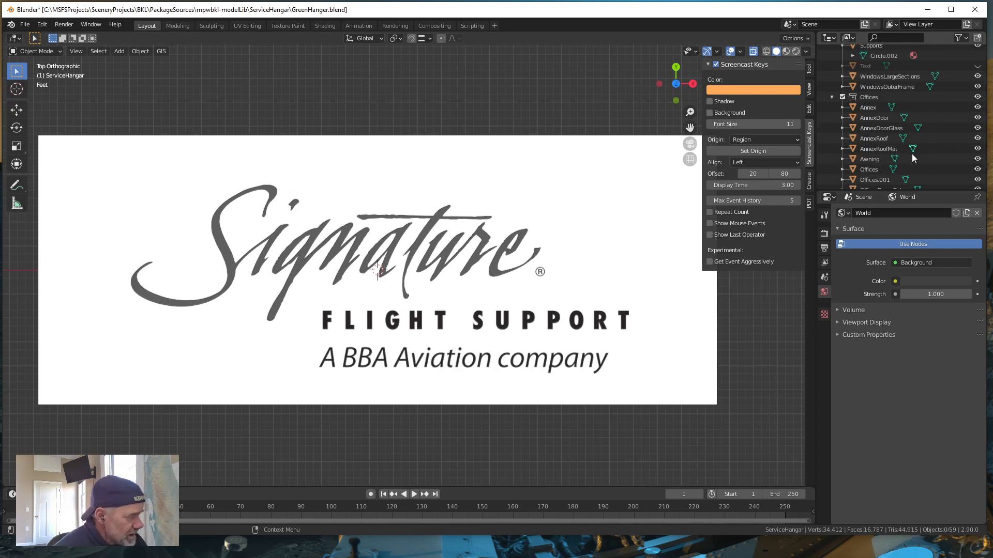
{"action": "scroll", "coordinate": [914, 157], "scroll_direction": "up", "scroll_amount": 5}
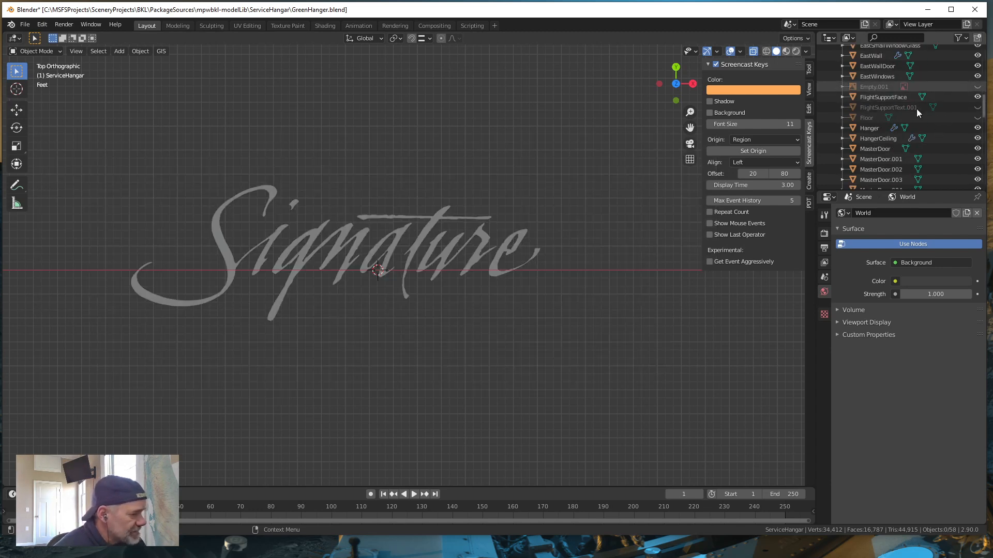
{"action": "left_click", "coordinate": [977, 87]}
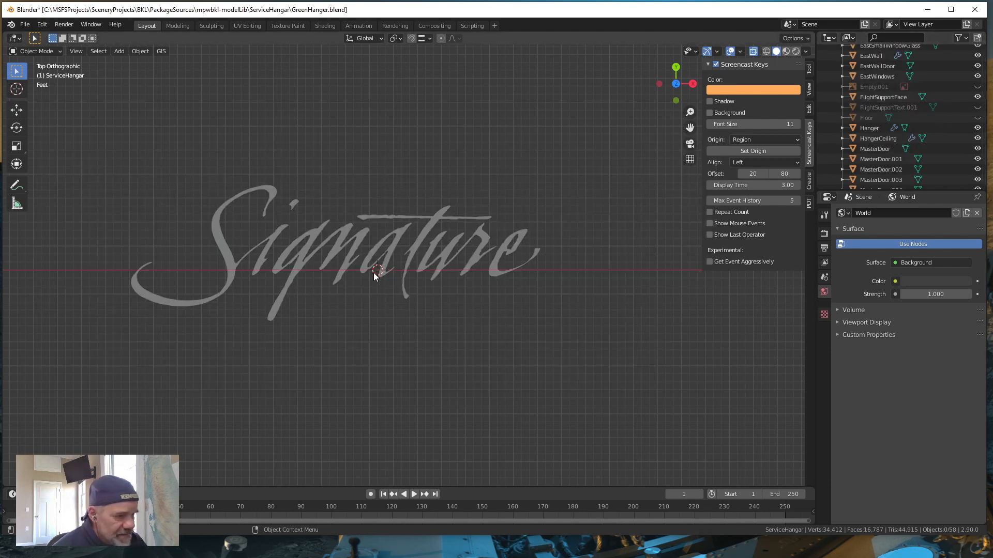
Select the SignatureLogoMaster lettering, duplicate it in place, and hide the original so only the copy remains selected
{"action": "mouse_move", "coordinate": [367, 274]}
{"action": "middle_mouse_down"}
{"action": "mouse_move", "coordinate": [381, 202]}
{"action": "mouse_move", "coordinate": [370, 248]}
{"action": "middle_mouse_up"}
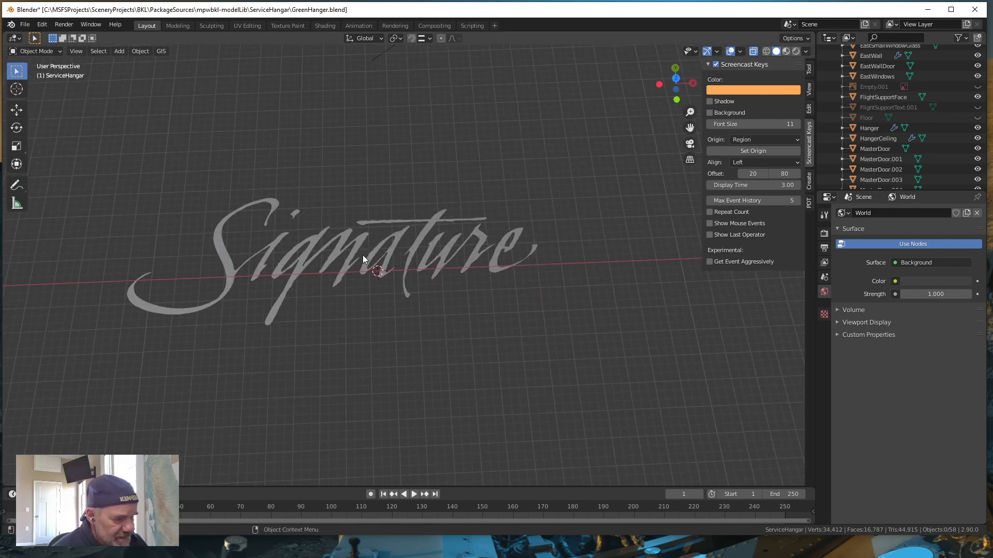
{"action": "left_click", "coordinate": [362, 249]}
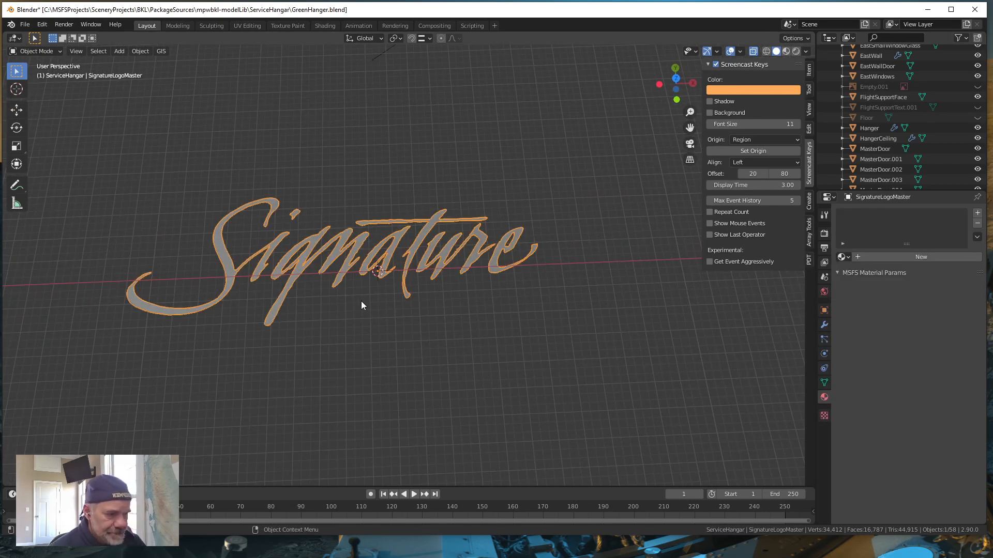
{"action": "mouse_move", "coordinate": [361, 301]}
{"action": "middle_mouse_down"}
{"action": "mouse_move", "coordinate": [373, 243]}
{"action": "mouse_move", "coordinate": [412, 228]}
{"action": "mouse_move", "coordinate": [476, 227]}
{"action": "mouse_move", "coordinate": [374, 299]}
{"action": "mouse_move", "coordinate": [358, 317]}
{"action": "mouse_move", "coordinate": [367, 324]}
{"action": "mouse_move", "coordinate": [376, 304]}
{"action": "mouse_move", "coordinate": [364, 303]}
{"action": "middle_mouse_up"}
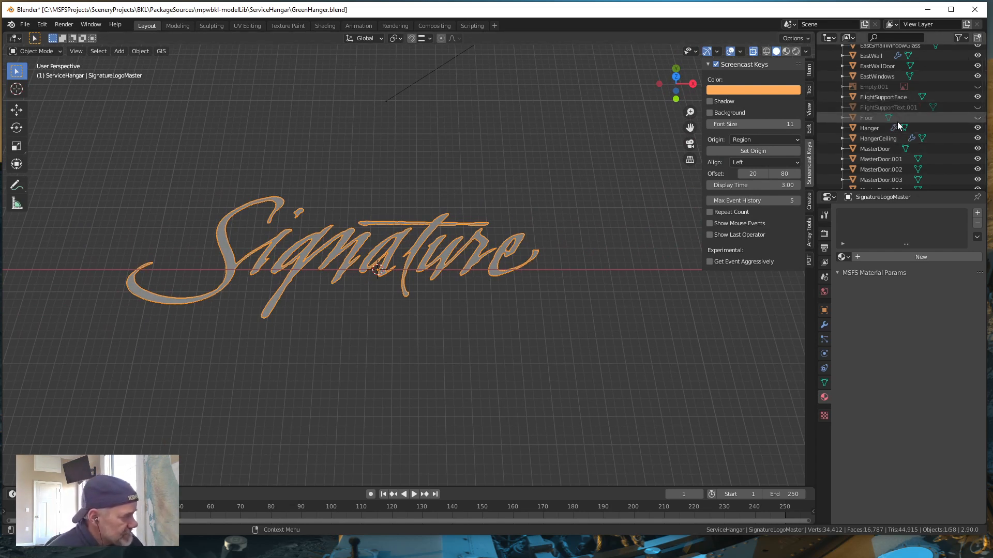
{"action": "scroll", "coordinate": [898, 126], "scroll_direction": "up", "scroll_amount": 5}
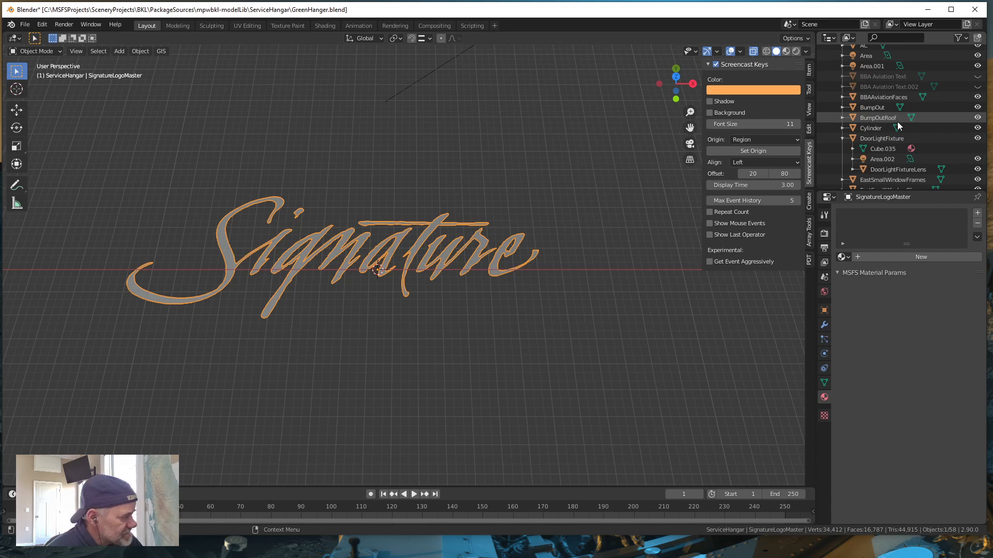
{"action": "scroll", "coordinate": [898, 125], "scroll_direction": "up", "scroll_amount": 3}
{"action": "scroll", "coordinate": [898, 122], "scroll_direction": "down", "scroll_amount": 15}
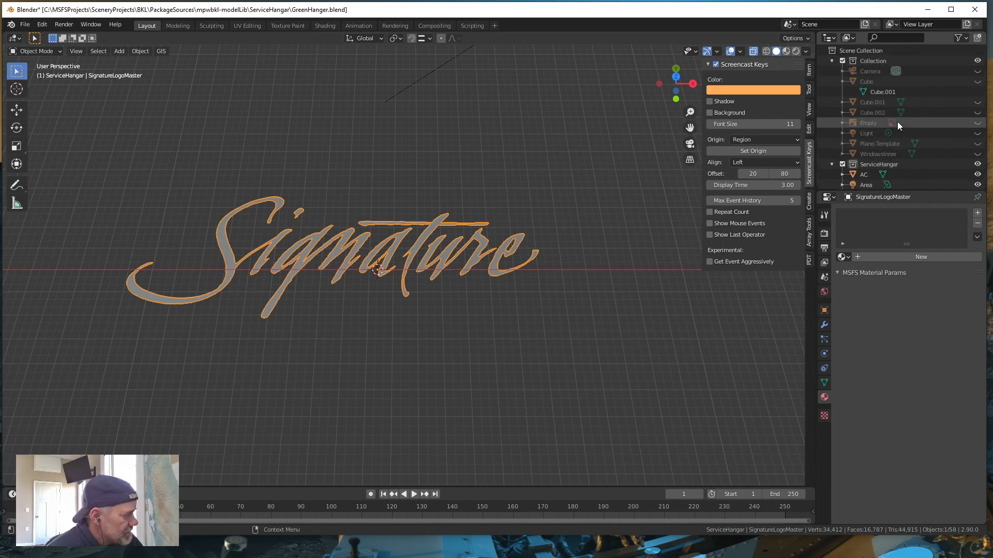
{"action": "scroll", "coordinate": [897, 122], "scroll_direction": "down", "scroll_amount": 3}
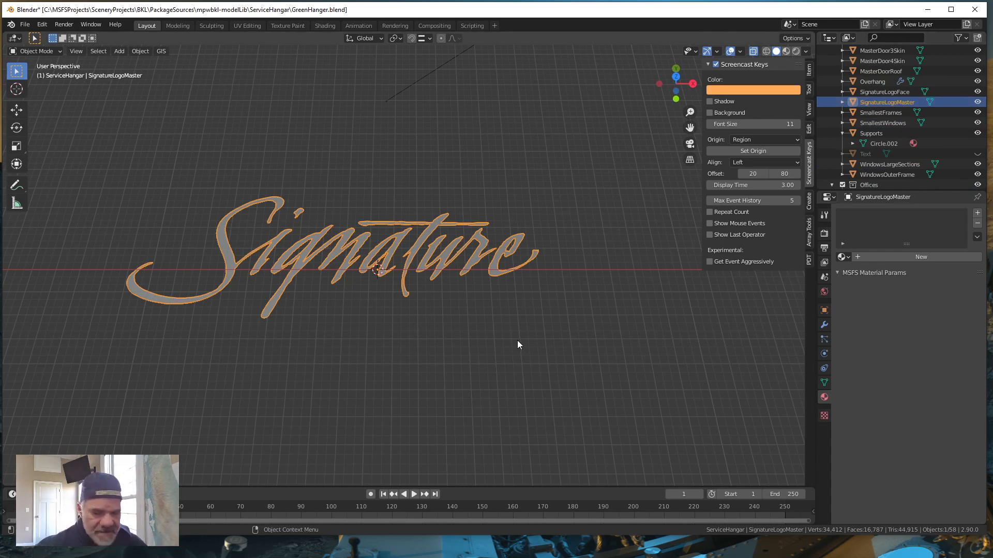
{"action": "key", "text": "shift+d"}
{"action": "right_click", "coordinate": [375, 252]}
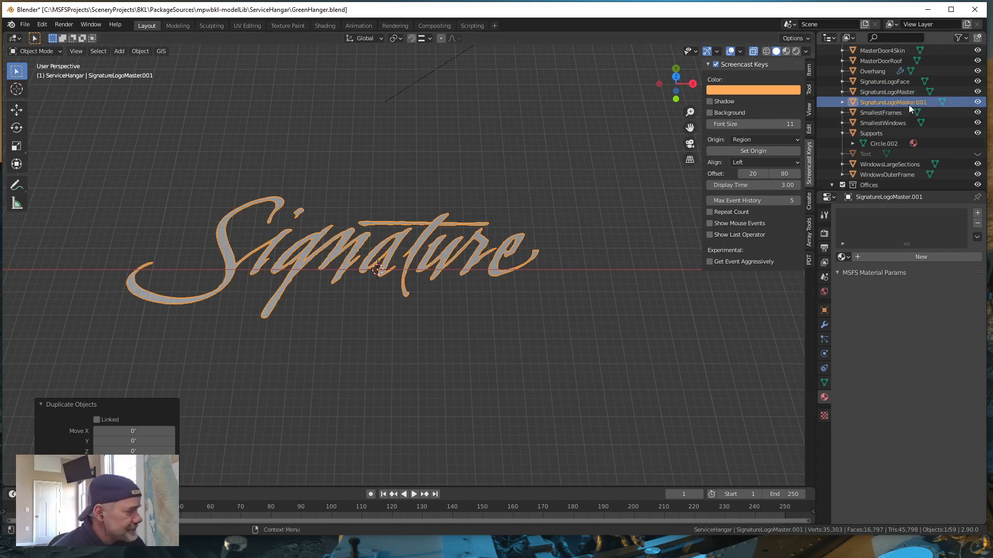
{"action": "left_click", "coordinate": [977, 92]}
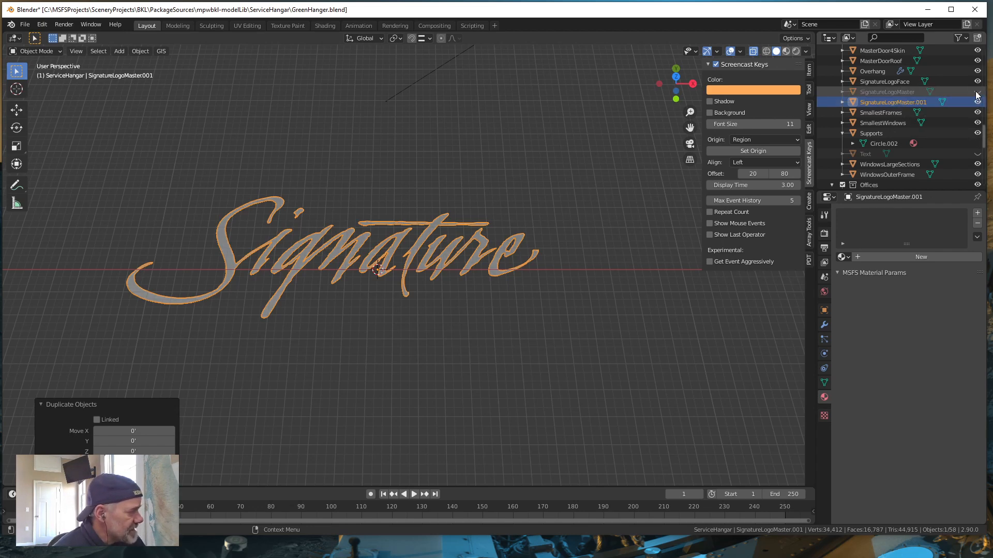
{"action": "left_click", "coordinate": [902, 100]}
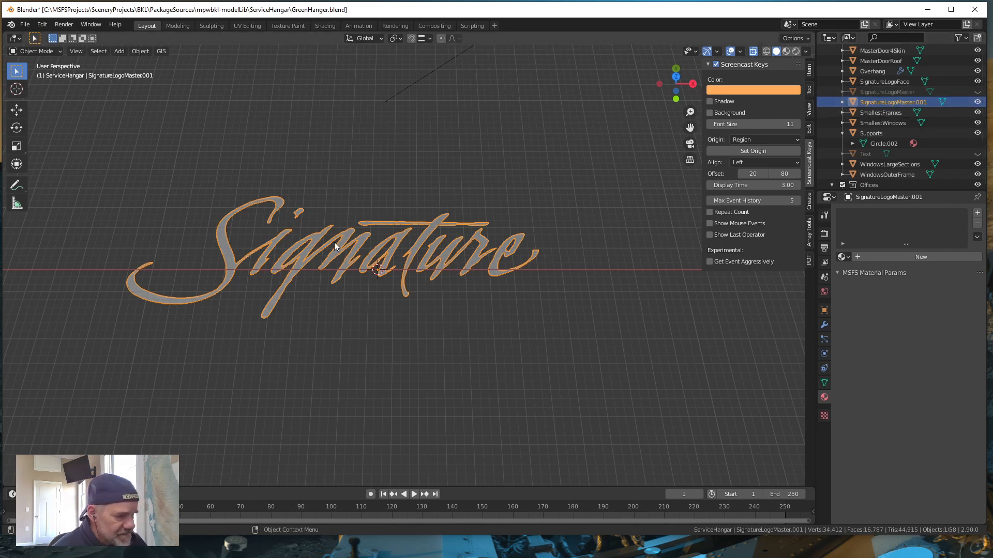
In Edit Mode, extrude all faces of the duplicated lettering upward by about 1.57 ft and turn off X-ray display
{"action": "mouse_move", "coordinate": [404, 263]}
{"action": "left_mouse_down", "text": "alt"}
{"action": "mouse_move", "coordinate": [401, 222]}
{"action": "mouse_move", "coordinate": [408, 234]}
{"action": "left_mouse_up", "text": "alt"}
{"action": "scroll", "coordinate": [387, 269], "scroll_direction": "up", "scroll_amount": 2}
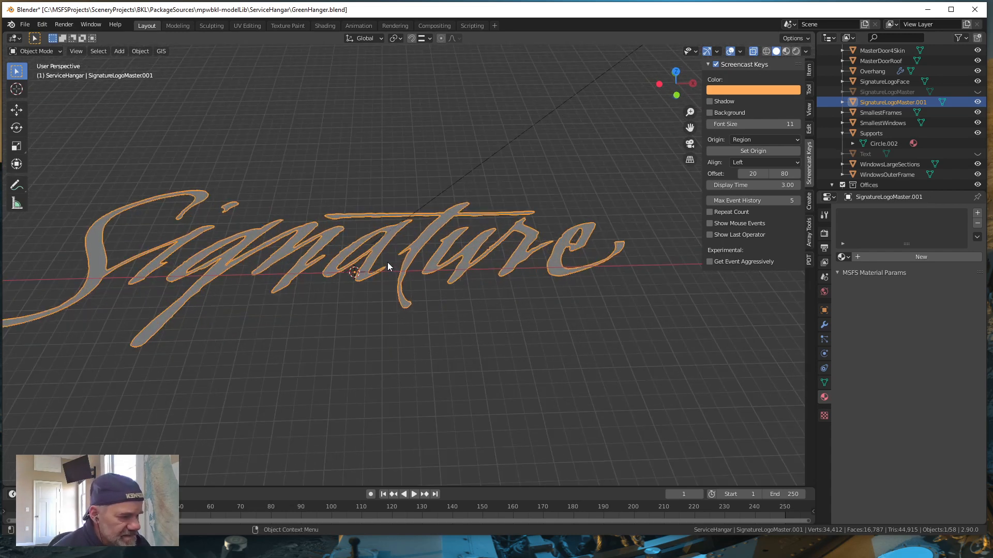
{"action": "mouse_move", "coordinate": [270, 278]}
{"action": "left_mouse_down", "text": "alt"}
{"action": "mouse_move", "coordinate": [348, 266]}
{"action": "mouse_move", "coordinate": [360, 240]}
{"action": "mouse_move", "coordinate": [364, 274]}
{"action": "left_mouse_up", "text": "alt"}
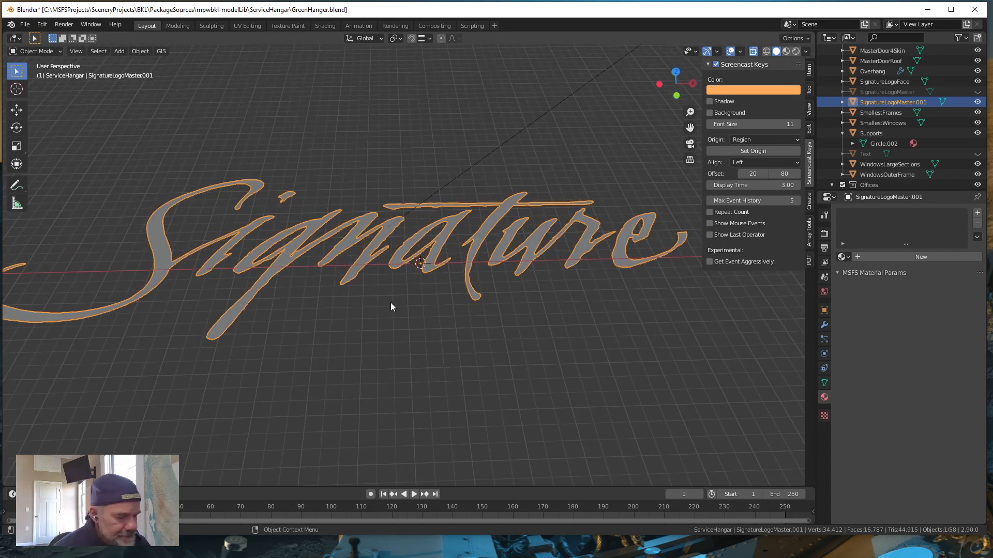
{"action": "key", "text": "Tab"}
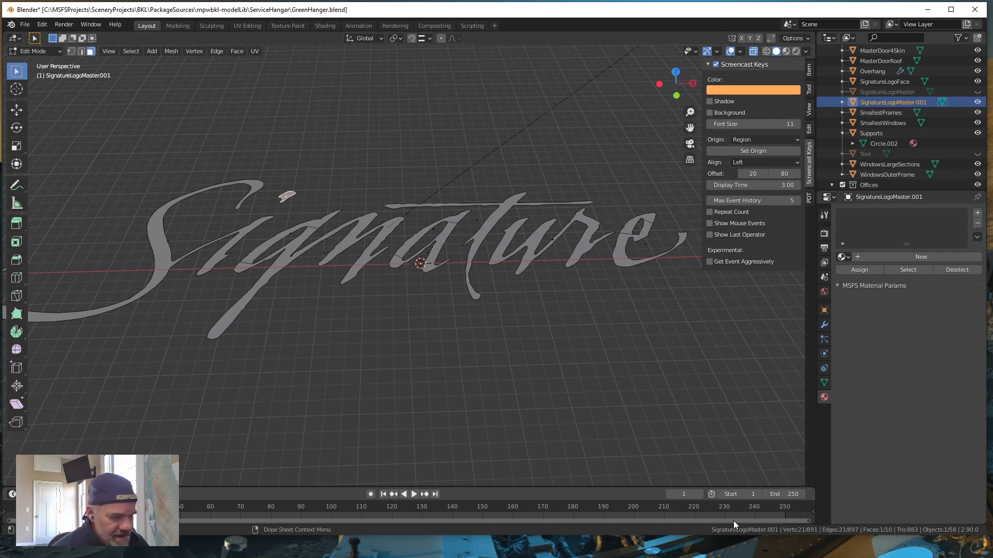
{"action": "key", "text": "a"}
{"action": "middle_click_drag", "start_coordinate": [440, 369], "coordinate": [439, 348]}
{"action": "key", "text": "e"}
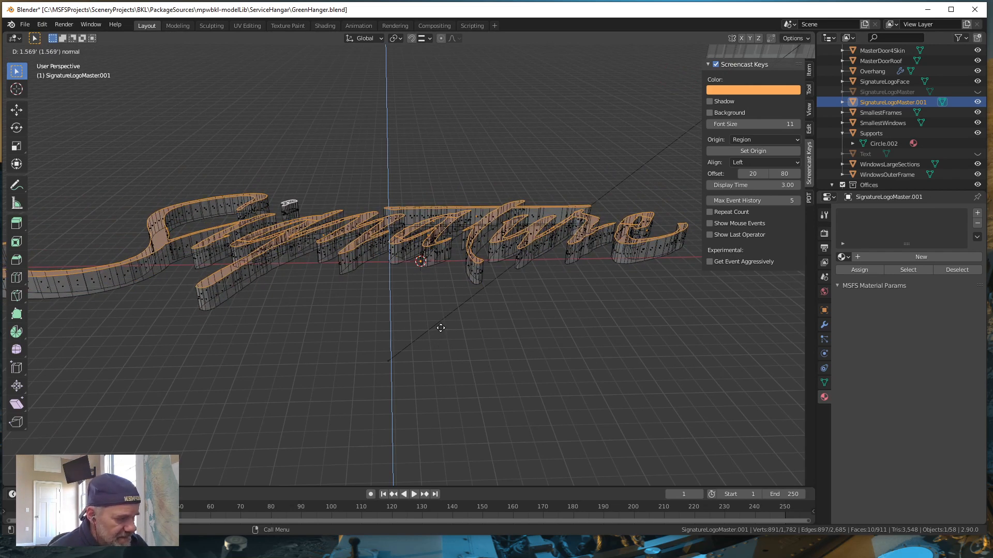
{"action": "left_click", "coordinate": [440, 328]}
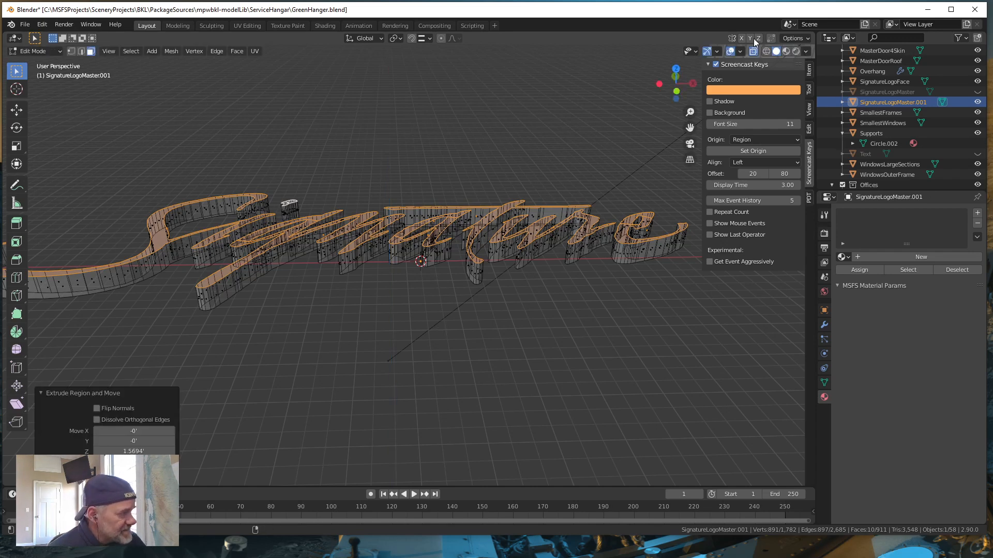
{"action": "left_click", "coordinate": [753, 52]}
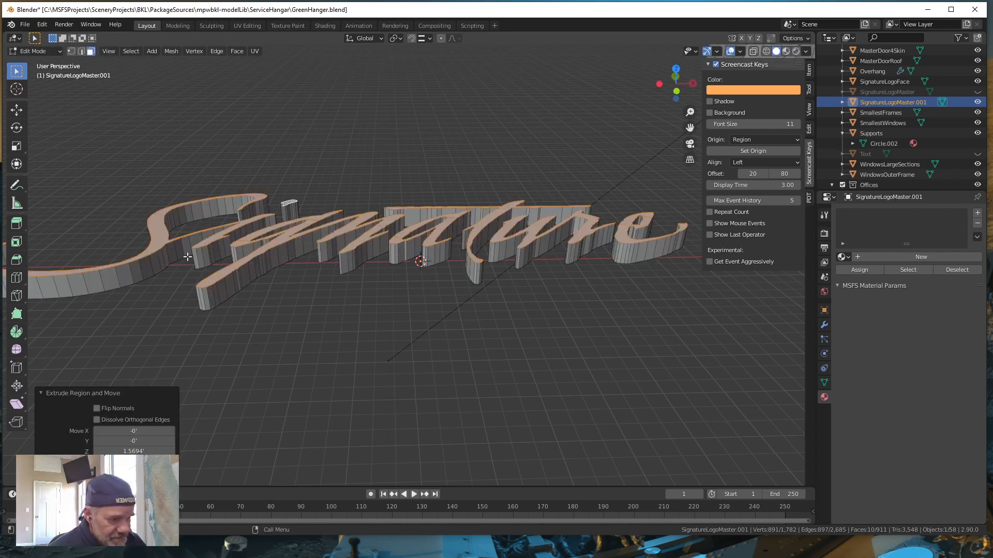
Separate the selected front faces of the extruded lettering into their own object
{"action": "mouse_move", "coordinate": [453, 215]}
{"action": "middle_mouse_down"}
{"action": "mouse_move", "coordinate": [451, 244]}
{"action": "mouse_move", "coordinate": [423, 242]}
{"action": "mouse_move", "coordinate": [436, 224]}
{"action": "mouse_move", "coordinate": [449, 251]}
{"action": "mouse_move", "coordinate": [450, 234]}
{"action": "mouse_move", "coordinate": [277, 234]}
{"action": "middle_mouse_up"}
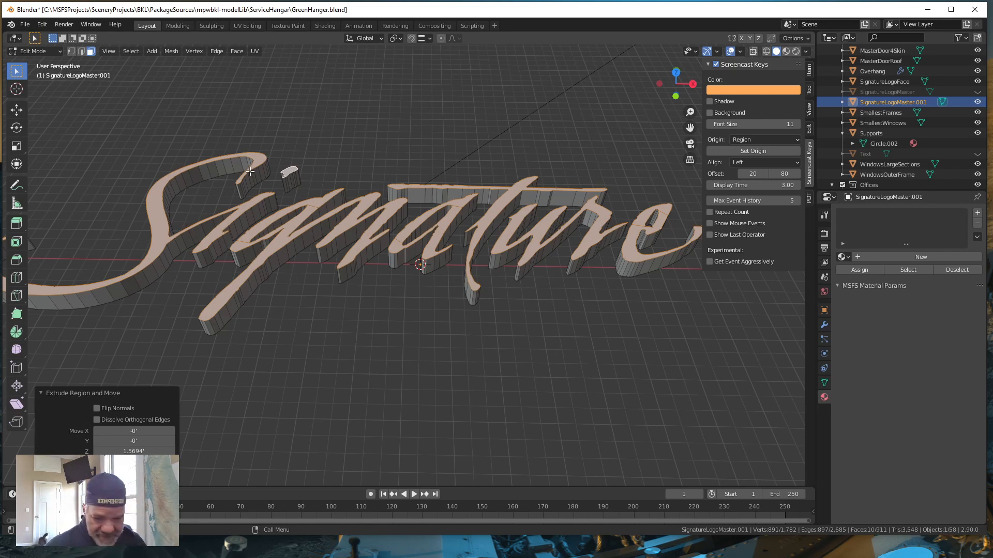
{"action": "key", "text": "p"}
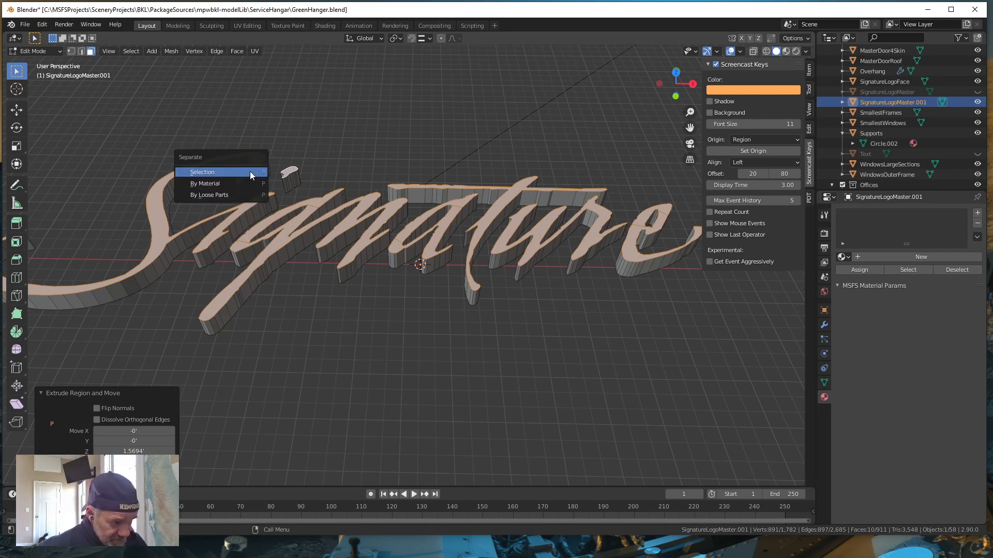
{"action": "left_click", "coordinate": [250, 171]}
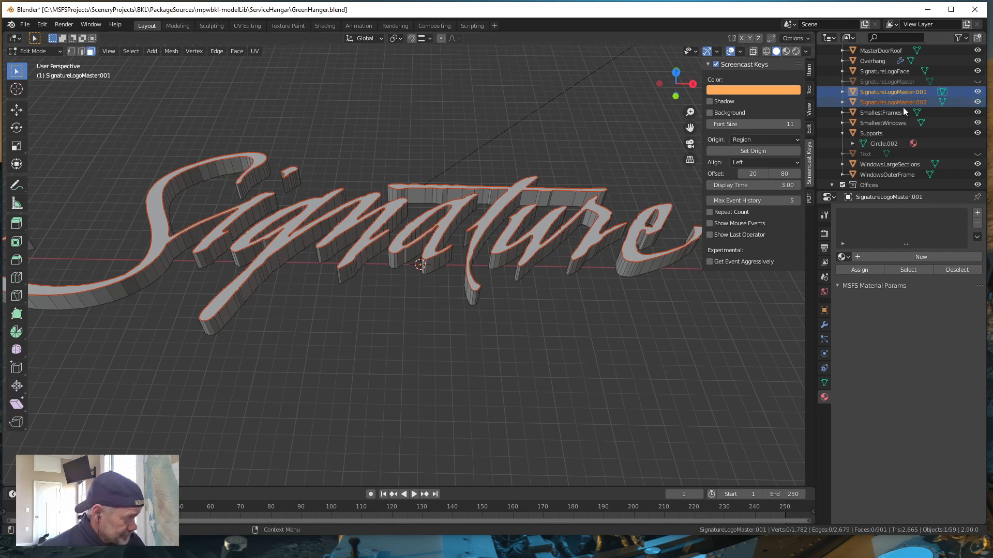
Rename the separated object SignatureLogoMaster.002 as SignatureLogoMasterFace
{"action": "left_click", "coordinate": [923, 106]}
{"action": "double_click", "coordinate": [922, 104]}
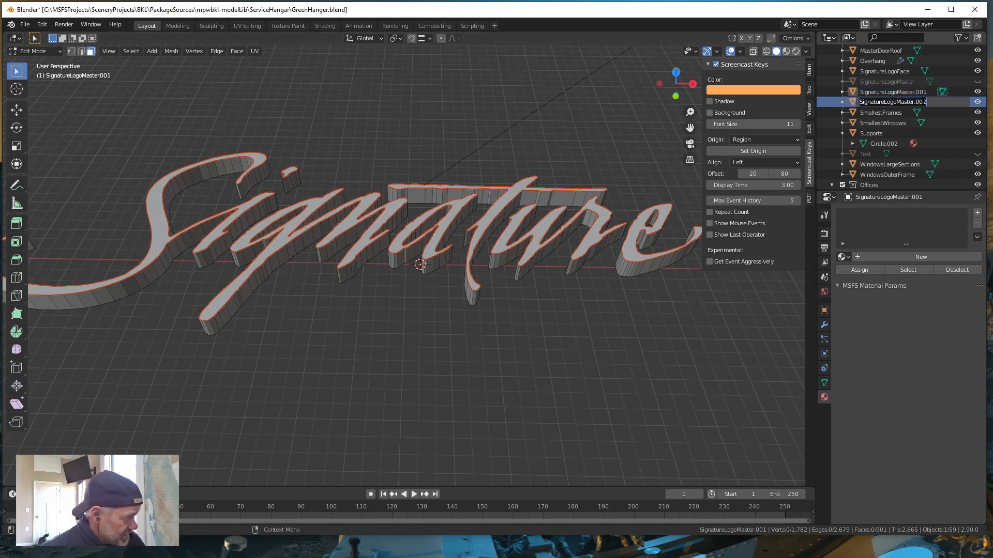
{"action": "left_click_drag", "start_coordinate": [916, 102], "coordinate": [935, 104]}
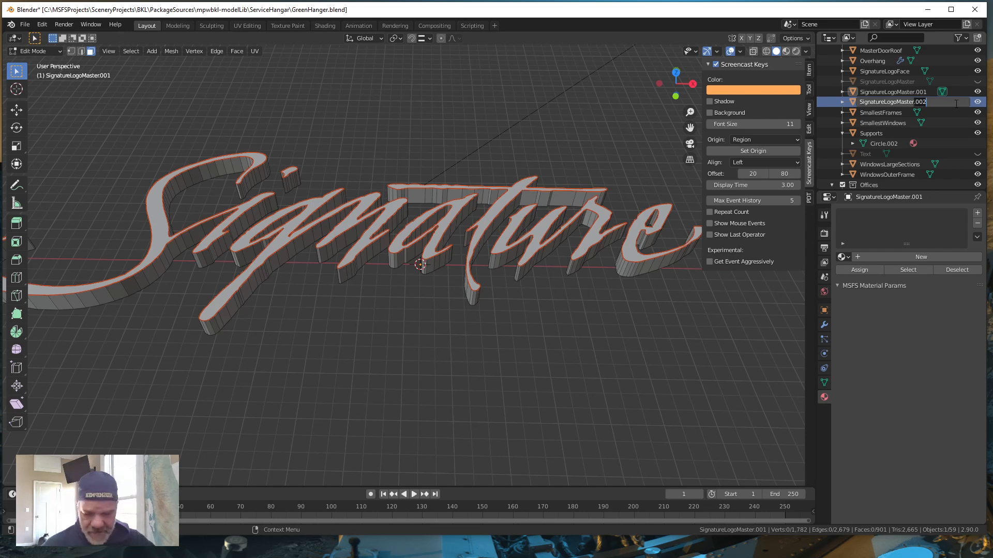
{"action": "type", "text": "Face"}
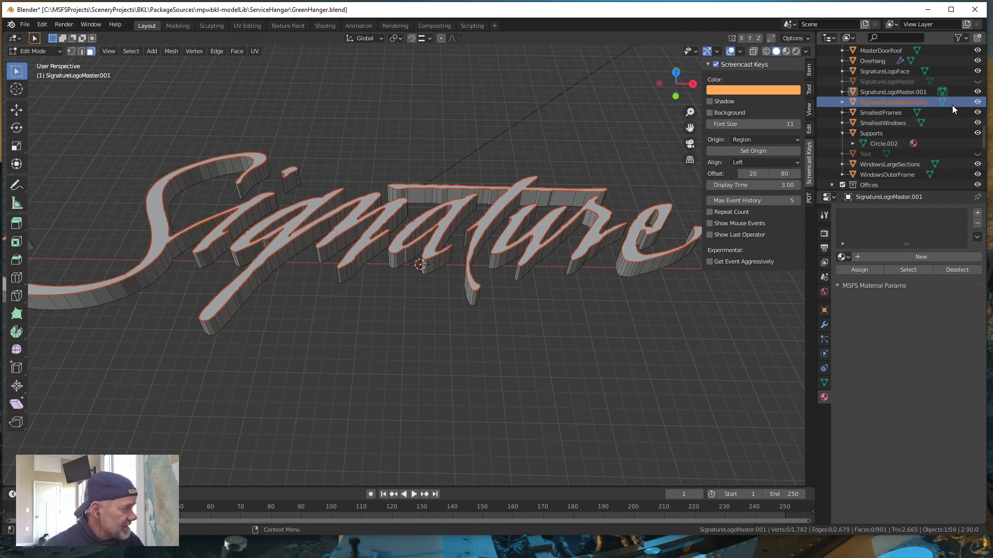
{"action": "key", "text": "Return"}
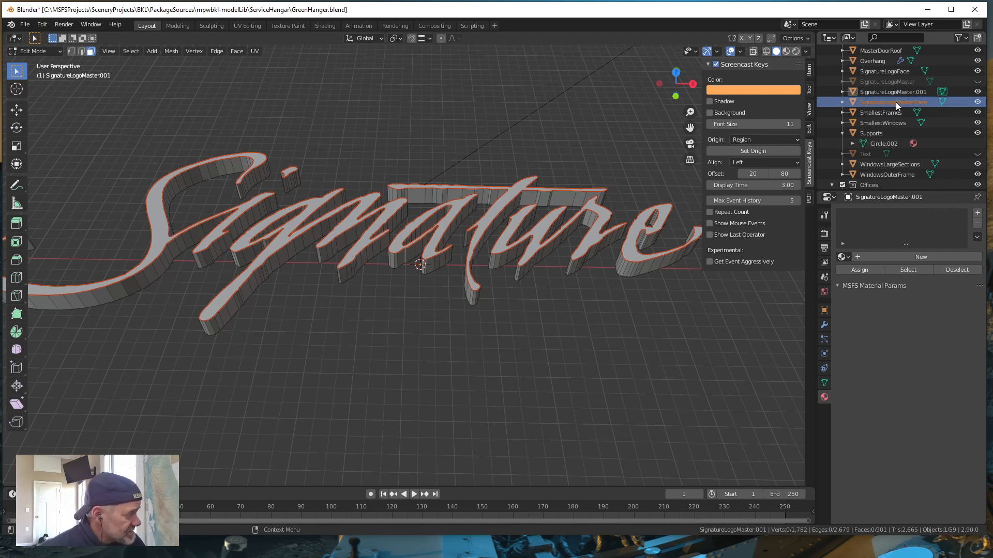
Rename the extruded side-wall object SignatureLogoMaster.001 as SignatureLogoMasterFrame
{"action": "left_click", "coordinate": [905, 96]}
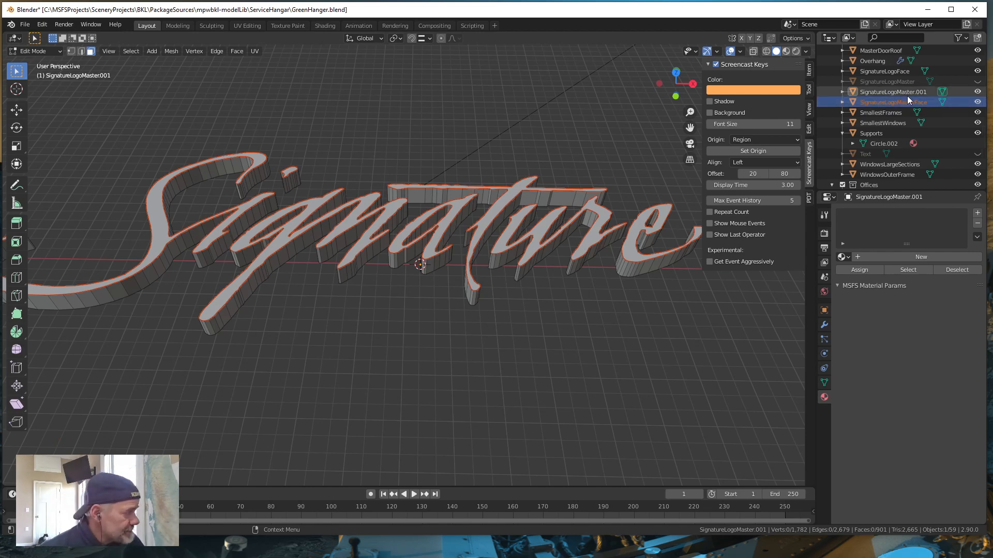
{"action": "double_click", "coordinate": [907, 92]}
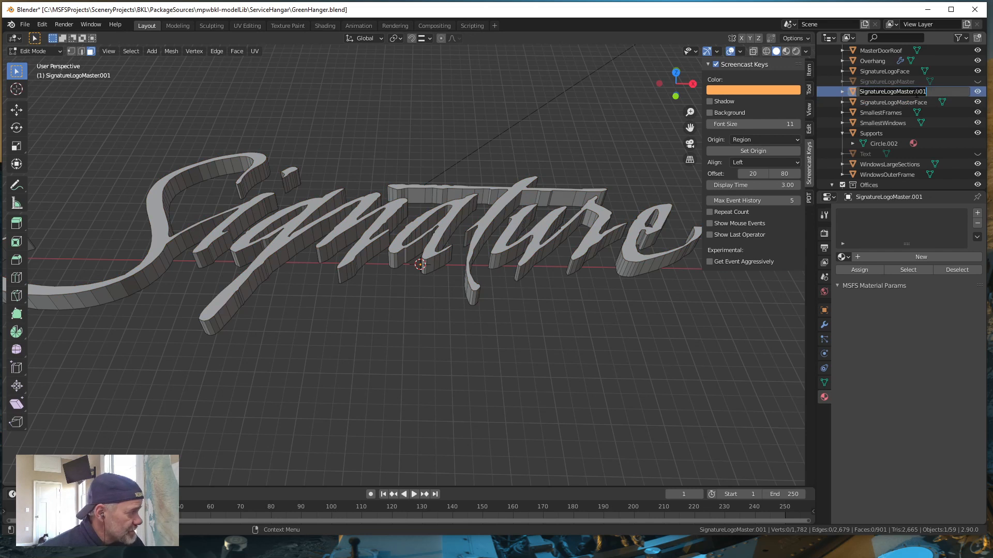
{"action": "left_click_drag", "start_coordinate": [914, 92], "coordinate": [941, 92]}
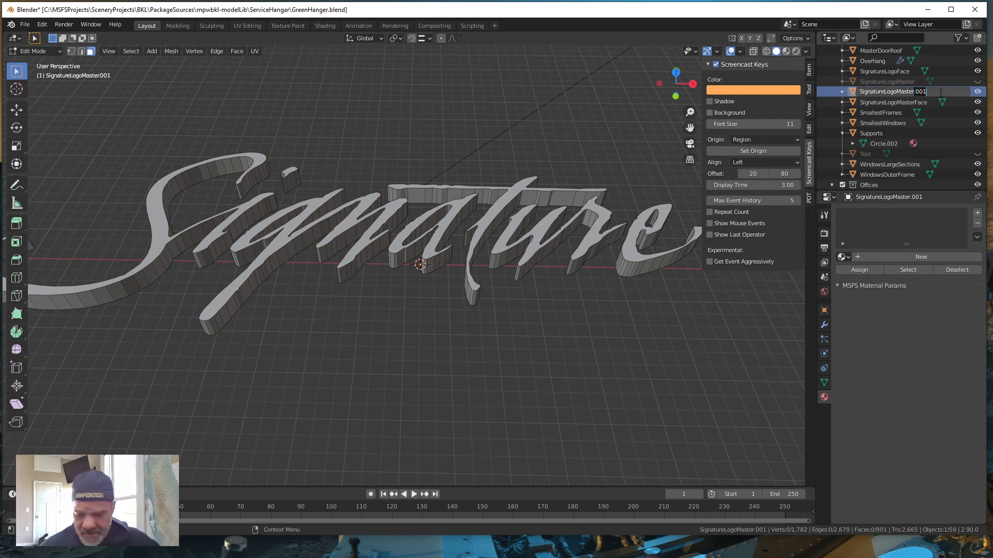
{"action": "type", "text": "Frame"}
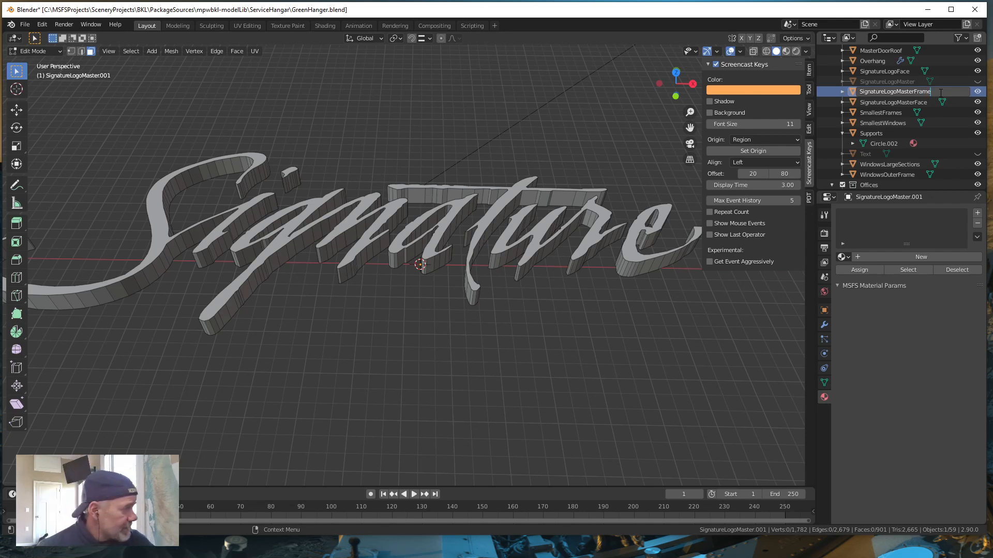
{"action": "key", "text": "Return"}
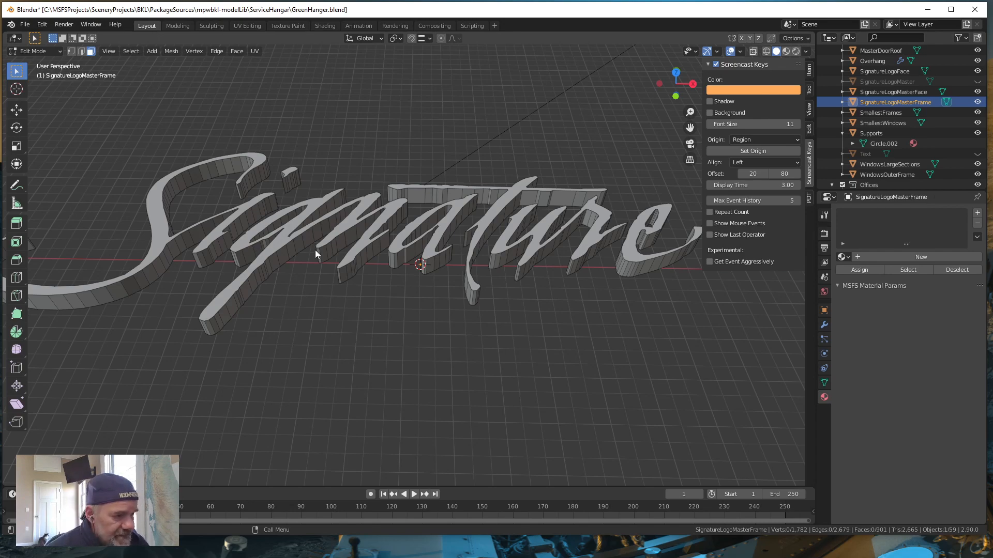
Return to Object Mode, assign the existing Bronze material to SignatureLogoMasterFrame, and switch the viewport to Material Preview shading
{"action": "key", "text": "Tab"}
{"action": "scroll", "coordinate": [364, 264], "scroll_direction": "down", "scroll_amount": 3}
{"action": "mouse_move", "coordinate": [384, 314]}
{"action": "middle_mouse_down"}
{"action": "mouse_move", "coordinate": [387, 353]}
{"action": "mouse_move", "coordinate": [366, 313]}
{"action": "mouse_move", "coordinate": [395, 290]}
{"action": "mouse_move", "coordinate": [384, 318]}
{"action": "mouse_move", "coordinate": [457, 303]}
{"action": "mouse_move", "coordinate": [497, 270]}
{"action": "mouse_move", "coordinate": [359, 323]}
{"action": "middle_mouse_up"}
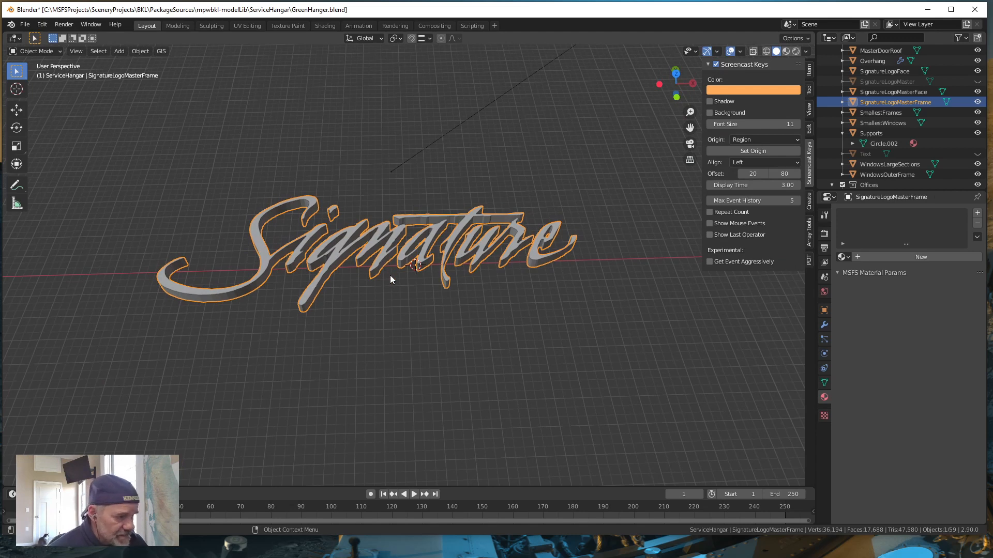
{"action": "mouse_move", "coordinate": [390, 275]}
{"action": "middle_mouse_down"}
{"action": "mouse_move", "coordinate": [387, 303]}
{"action": "mouse_move", "coordinate": [383, 282]}
{"action": "mouse_move", "coordinate": [405, 272]}
{"action": "mouse_move", "coordinate": [390, 271]}
{"action": "middle_mouse_up"}
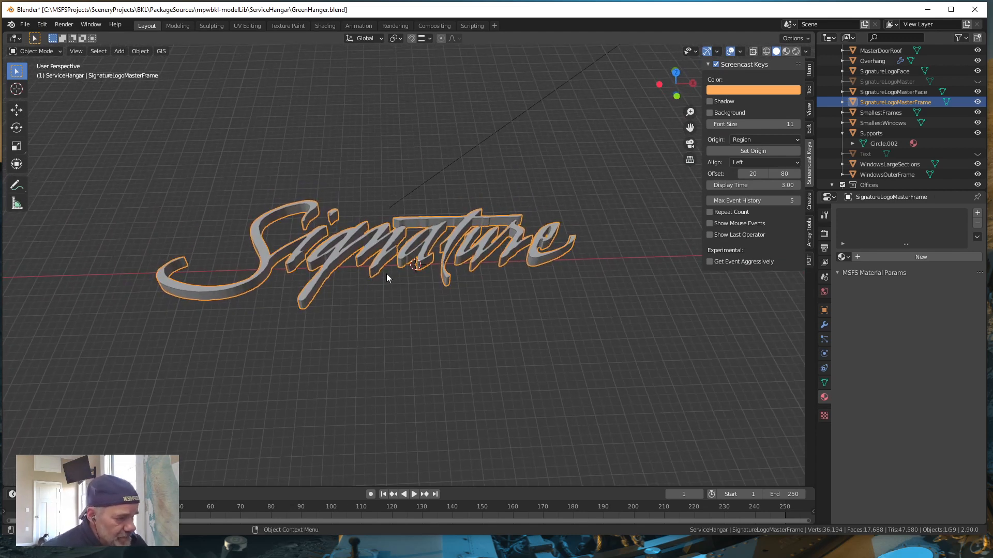
{"action": "scroll", "coordinate": [379, 278], "scroll_direction": "up", "scroll_amount": 3}
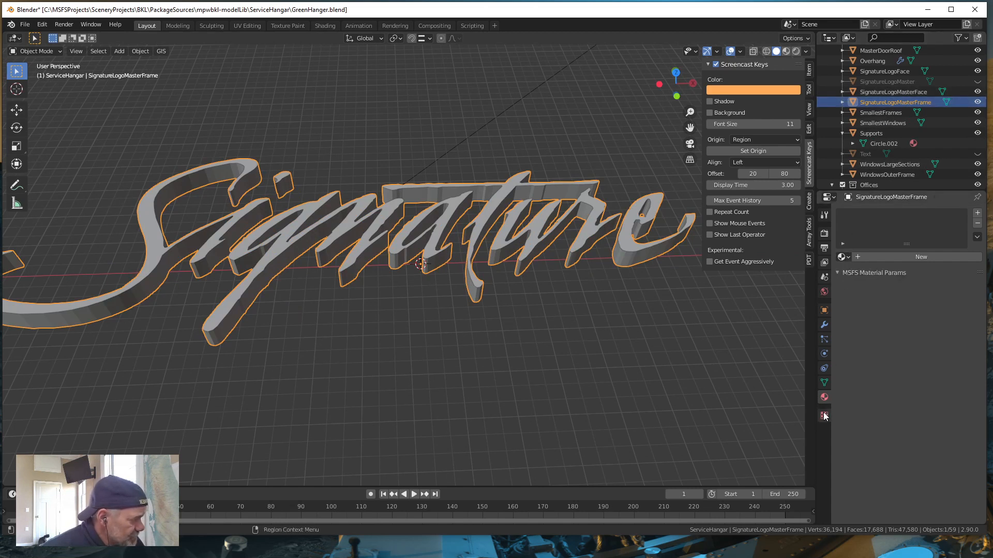
{"action": "left_click", "coordinate": [849, 258]}
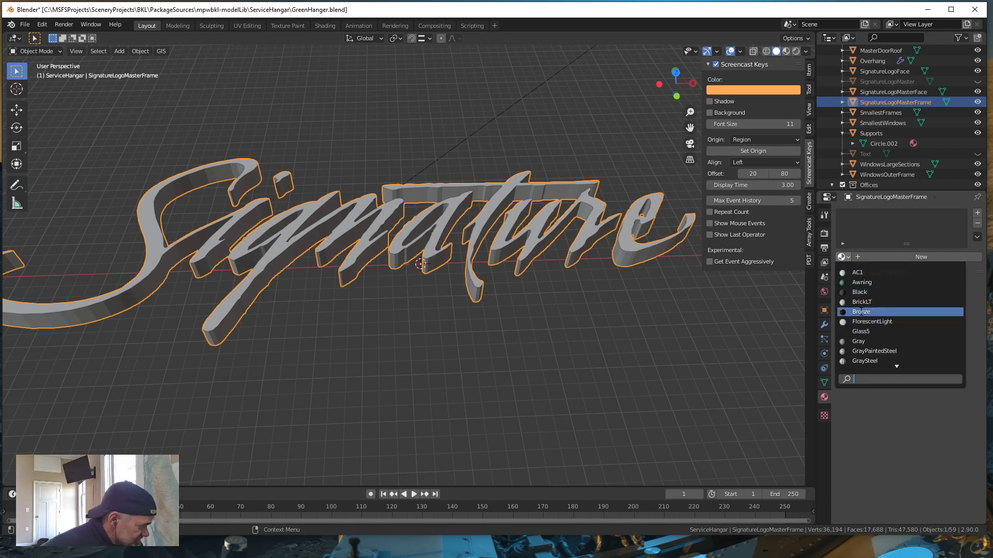
{"action": "left_click", "coordinate": [859, 312]}
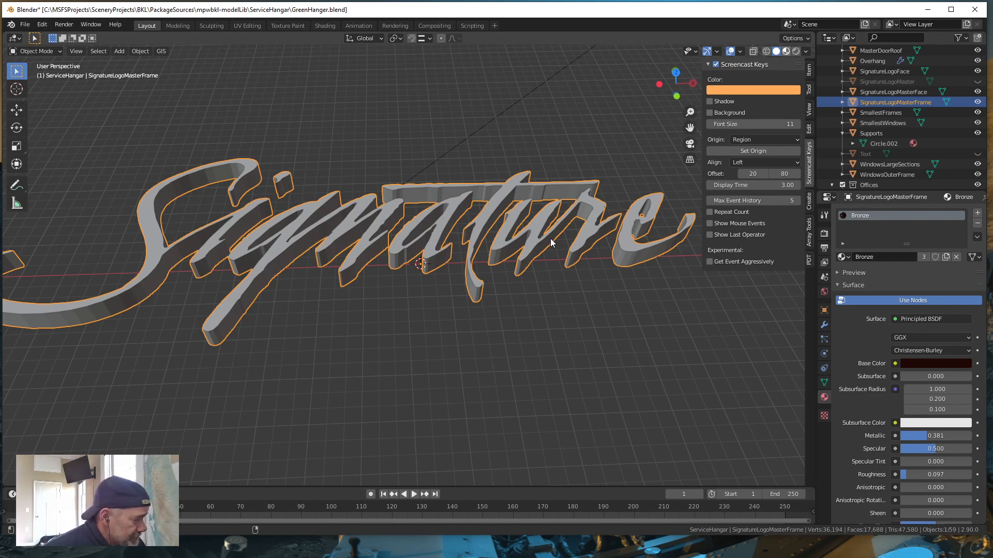
{"action": "mouse_move", "coordinate": [418, 327]}
{"action": "left_mouse_down", "text": "alt"}
{"action": "mouse_move", "coordinate": [421, 354]}
{"action": "mouse_move", "coordinate": [433, 288]}
{"action": "mouse_move", "coordinate": [418, 345]}
{"action": "mouse_move", "coordinate": [374, 353]}
{"action": "mouse_move", "coordinate": [381, 315]}
{"action": "mouse_move", "coordinate": [348, 279]}
{"action": "mouse_move", "coordinate": [347, 238]}
{"action": "mouse_move", "coordinate": [360, 227]}
{"action": "mouse_move", "coordinate": [385, 250]}
{"action": "mouse_move", "coordinate": [409, 353]}
{"action": "left_mouse_up", "text": "alt"}
{"action": "scroll", "coordinate": [409, 351], "scroll_direction": "down", "scroll_amount": 3}
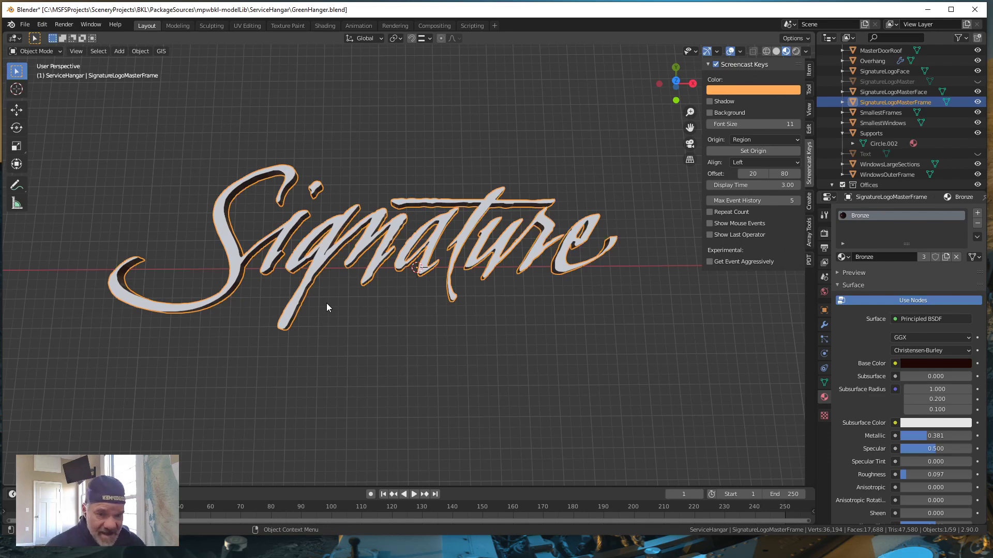
Assign the existing WhiteLight material to SignatureLogoMasterFace
{"action": "left_click", "coordinate": [897, 92]}
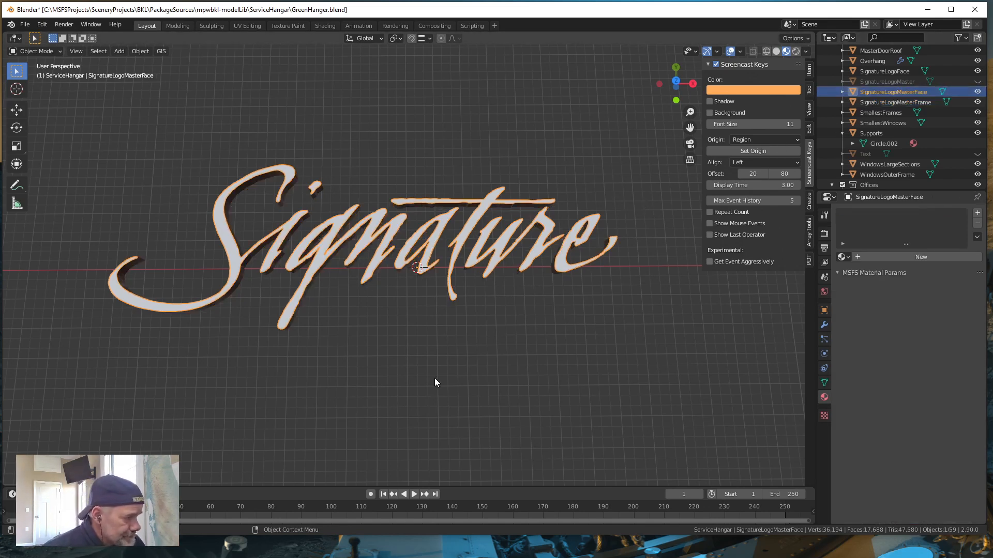
{"action": "left_click", "coordinate": [848, 258]}
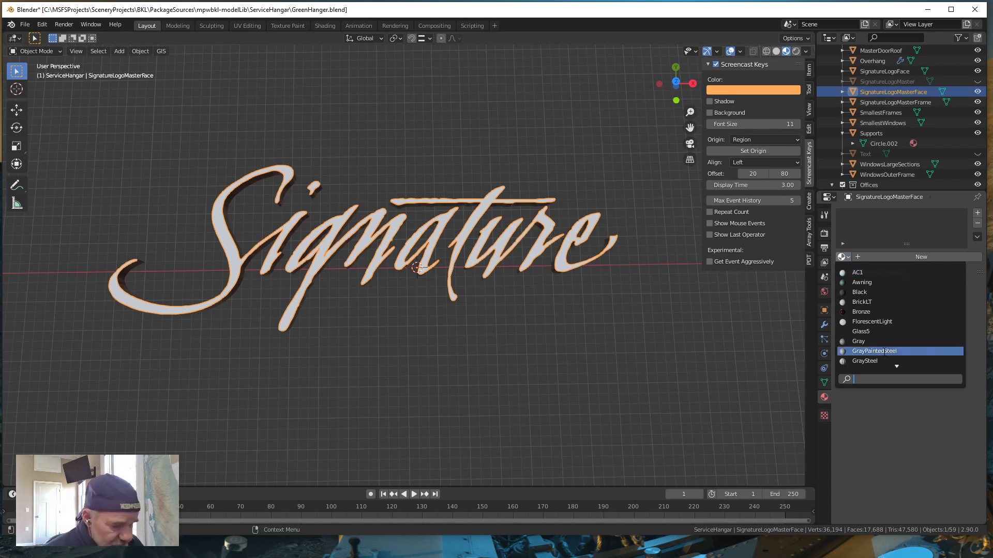
{"action": "scroll", "coordinate": [884, 351], "scroll_direction": "down", "scroll_amount": 6}
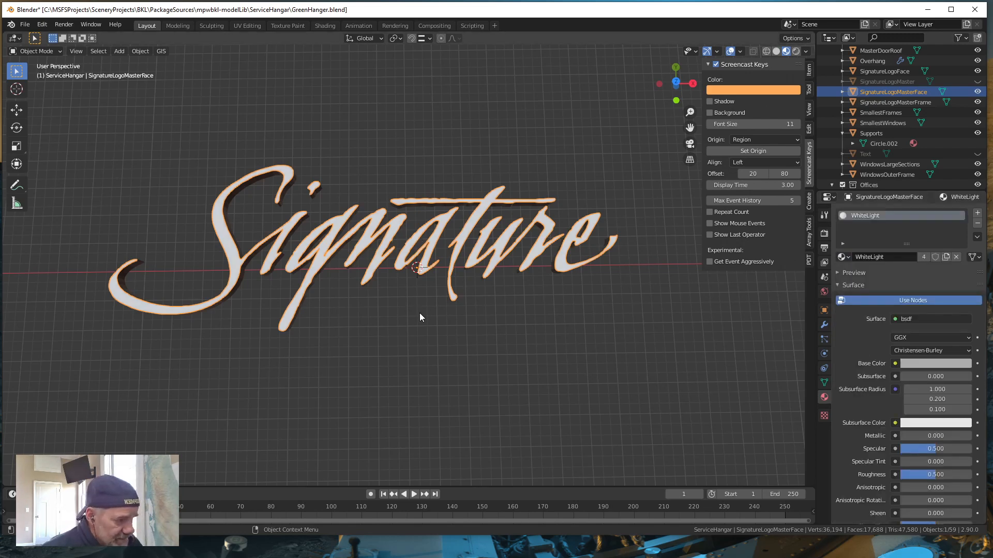
{"action": "mouse_move", "coordinate": [419, 315]}
{"action": "middle_mouse_down"}
{"action": "mouse_move", "coordinate": [412, 336]}
{"action": "mouse_move", "coordinate": [432, 303]}
{"action": "mouse_move", "coordinate": [419, 295]}
{"action": "mouse_move", "coordinate": [423, 279]}
{"action": "mouse_move", "coordinate": [416, 312]}
{"action": "middle_mouse_up"}
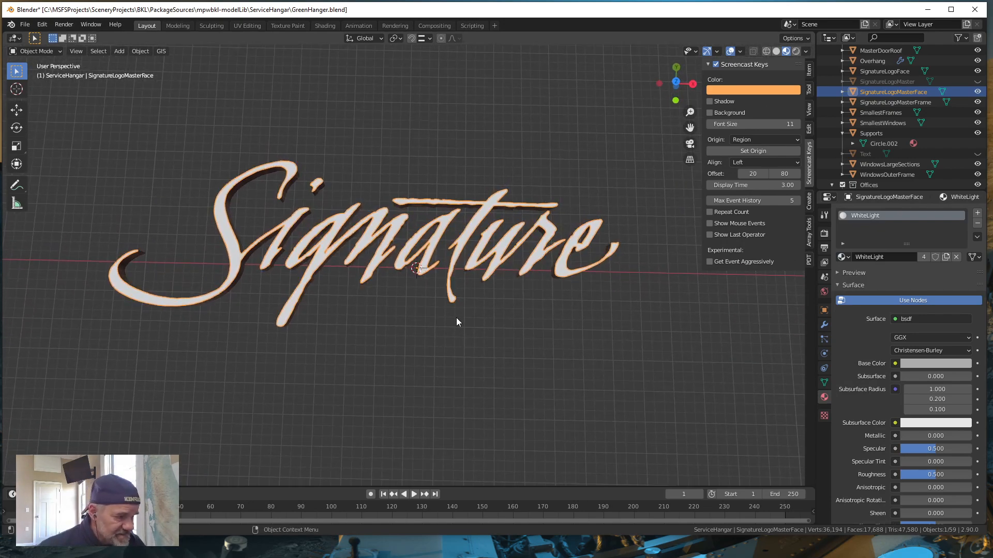
{"action": "mouse_move", "coordinate": [507, 311]}
{"action": "middle_mouse_down"}
{"action": "mouse_move", "coordinate": [436, 293]}
{"action": "mouse_move", "coordinate": [520, 290]}
{"action": "mouse_move", "coordinate": [509, 255]}
{"action": "middle_mouse_up"}
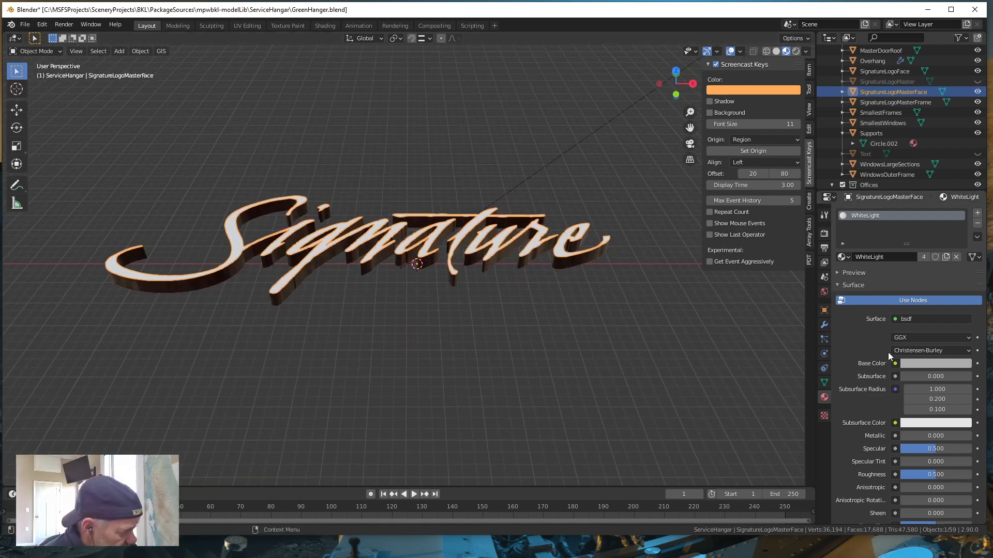
Examine the WhiteLight material's emission, color multipliers, texture maps and MSFS render parameters, including the day/night cycle option
{"action": "scroll", "coordinate": [888, 352], "scroll_direction": "down", "scroll_amount": 1}
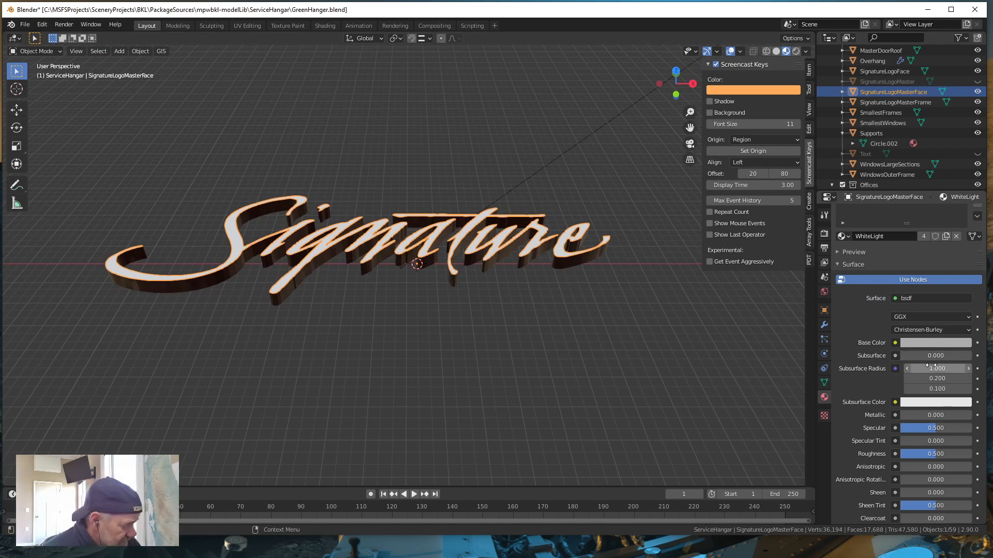
{"action": "scroll", "coordinate": [904, 367], "scroll_direction": "down", "scroll_amount": 10}
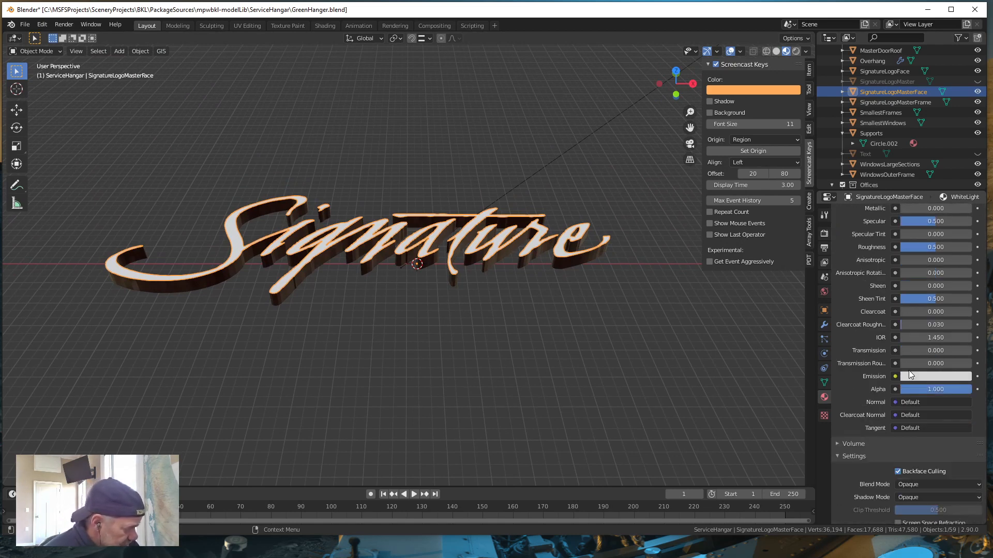
{"action": "scroll", "coordinate": [909, 374], "scroll_direction": "down", "scroll_amount": 5}
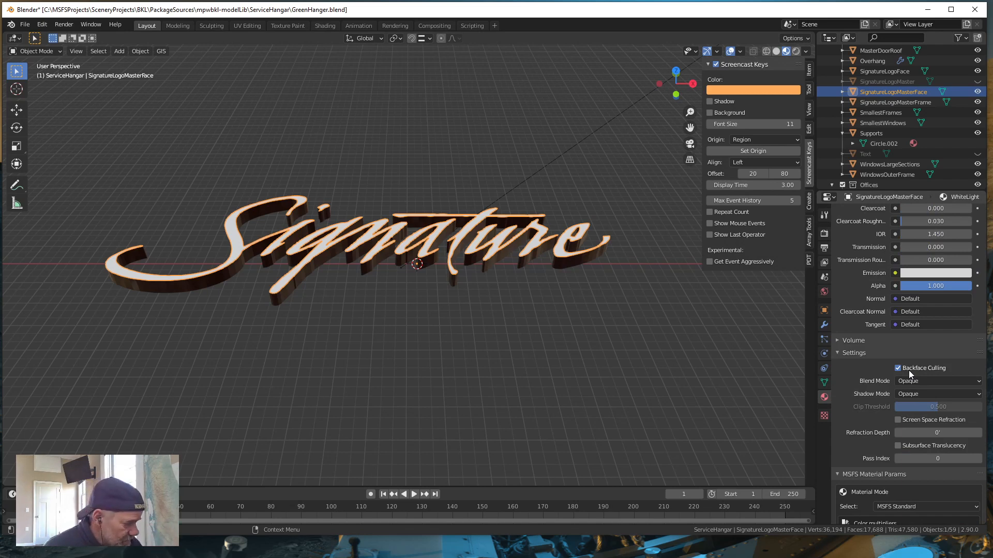
{"action": "scroll", "coordinate": [908, 371], "scroll_direction": "down", "scroll_amount": 8}
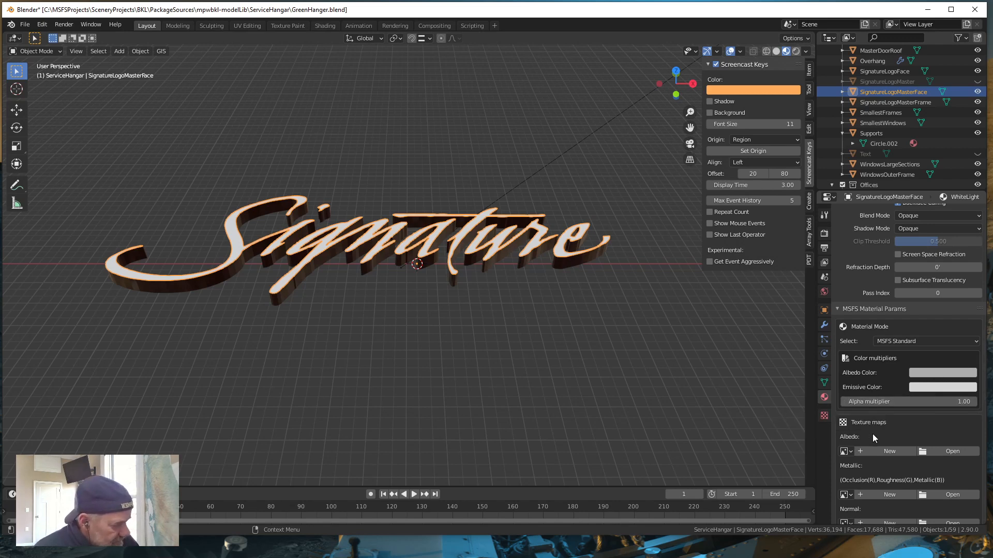
{"action": "scroll", "coordinate": [889, 437], "scroll_direction": "down", "scroll_amount": 6}
{"action": "scroll", "coordinate": [889, 437], "scroll_direction": "down", "scroll_amount": 8}
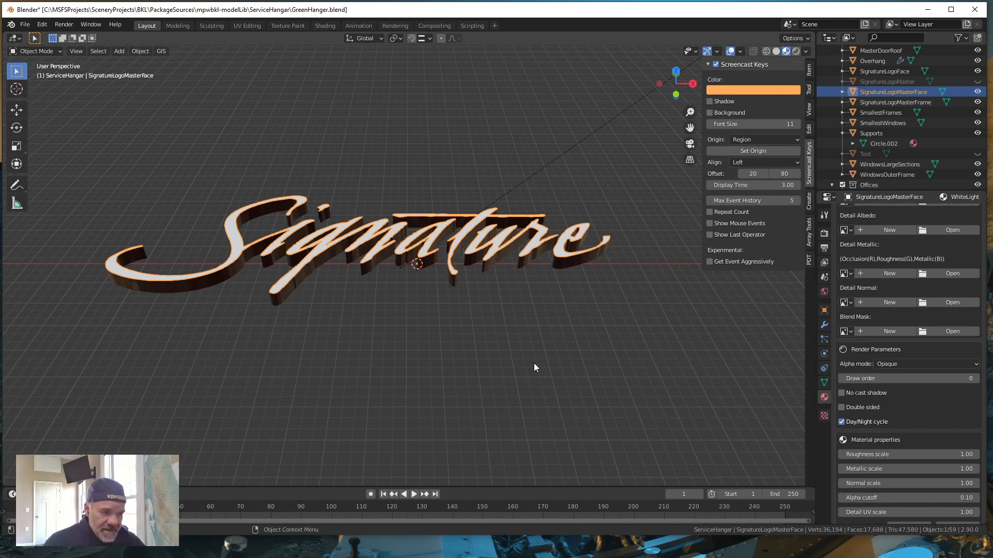
{"action": "scroll", "coordinate": [936, 346], "scroll_direction": "up", "scroll_amount": 12}
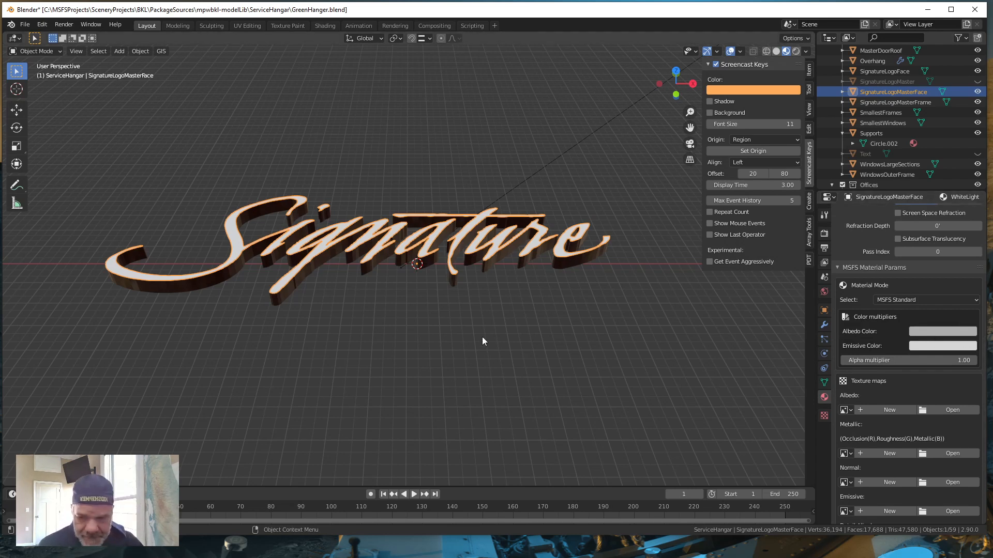
Save the Blender file, and hide SignatureLogoMasterFace and SignatureLogoMasterFrame in the viewport
{"action": "scroll", "coordinate": [450, 258], "scroll_direction": "down", "scroll_amount": 5}
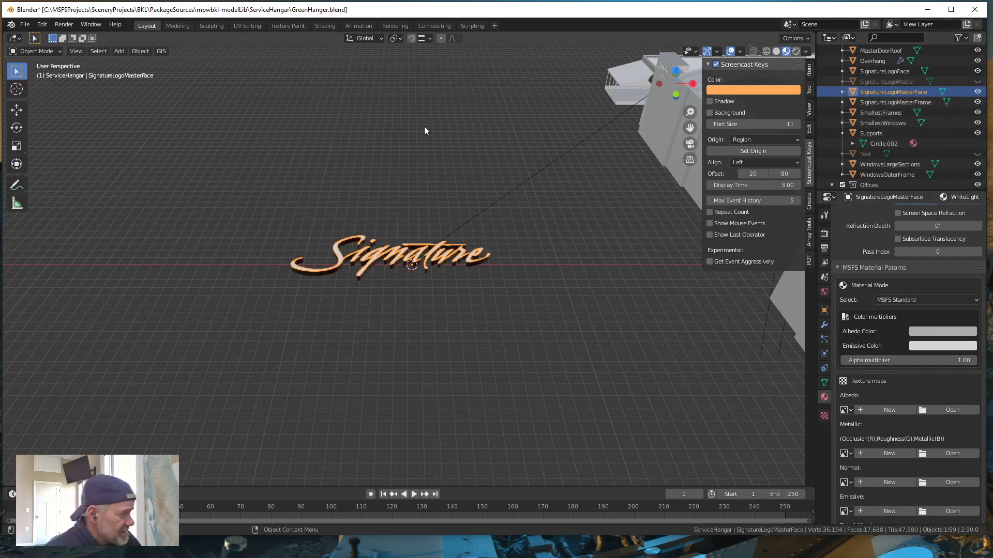
{"action": "left_click", "coordinate": [25, 25]}
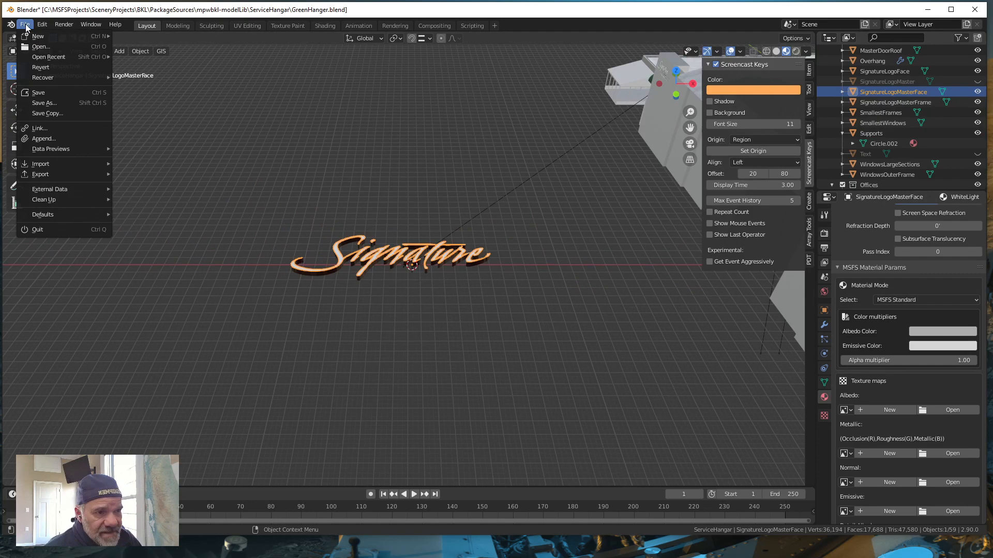
{"action": "left_click", "coordinate": [38, 94]}
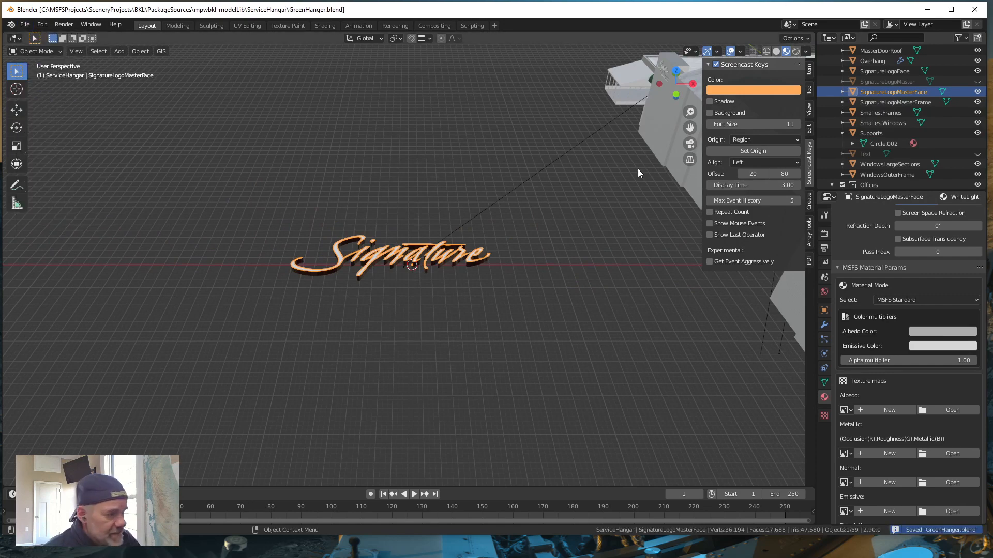
{"action": "left_click", "coordinate": [977, 91]}
{"action": "left_click", "coordinate": [977, 102]}
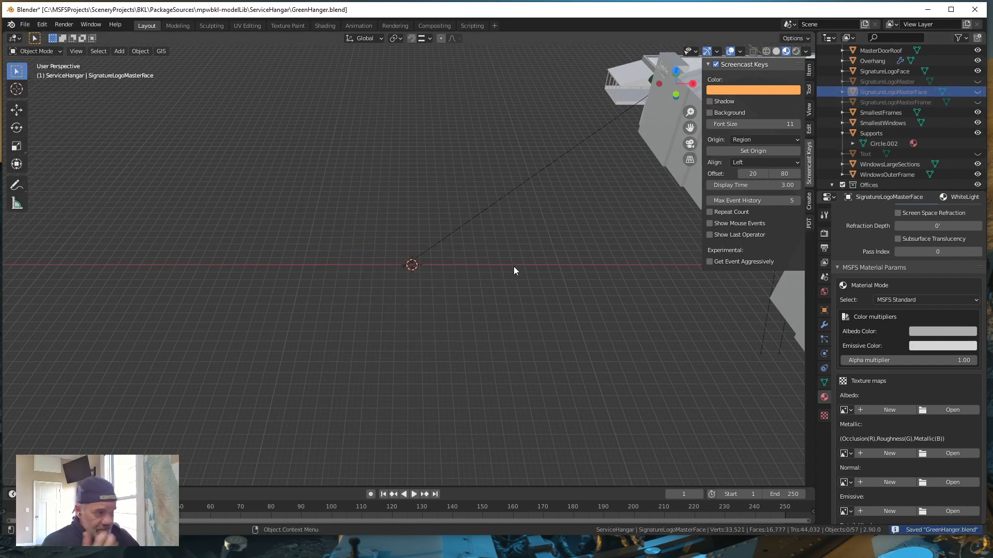
Select the SignatureLogoFace lettering on the hangar door and frame the viewport on it
{"action": "middle_click_drag", "start_coordinate": [514, 266], "coordinate": [548, 249]}
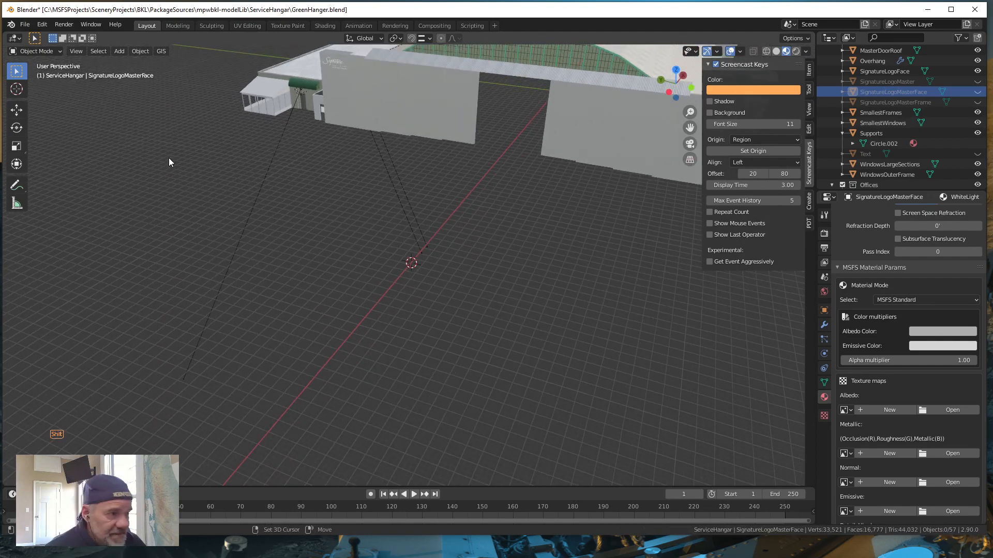
{"action": "middle_click_drag", "start_coordinate": [168, 162], "coordinate": [520, 247]}
{"action": "left_click", "coordinate": [385, 231]}
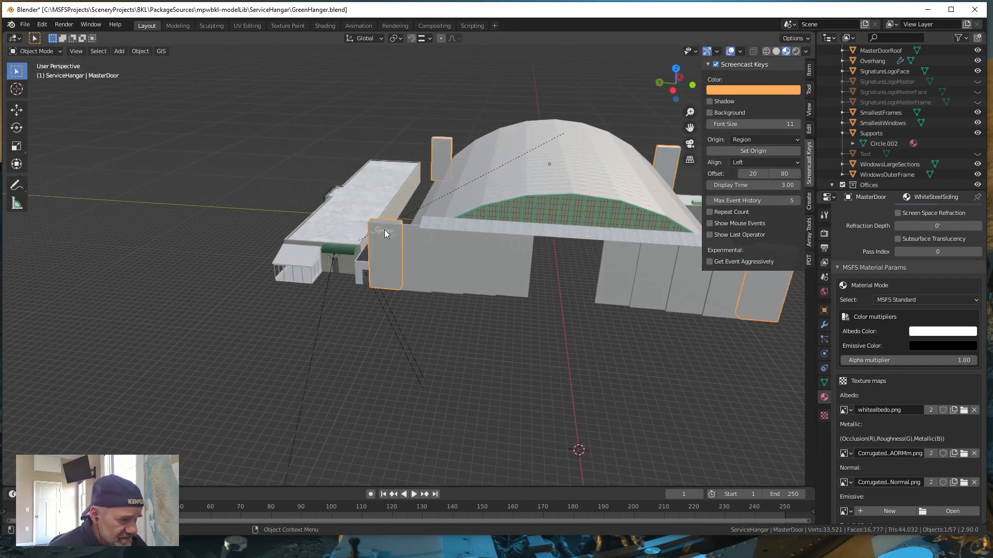
{"action": "left_click", "coordinate": [389, 235]}
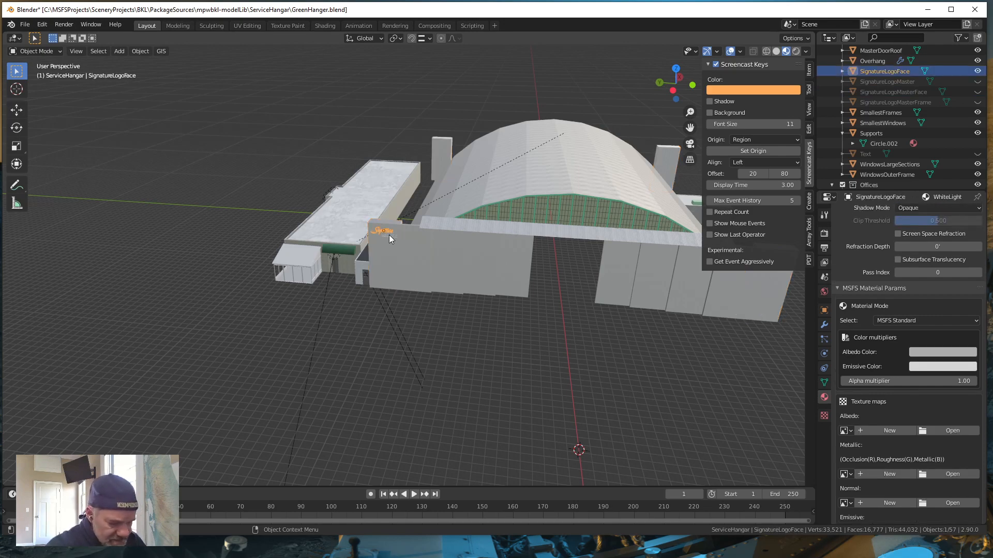
{"action": "key", "text": "KP_Decimal"}
{"action": "scroll", "coordinate": [364, 290], "scroll_direction": "down", "scroll_amount": 5}
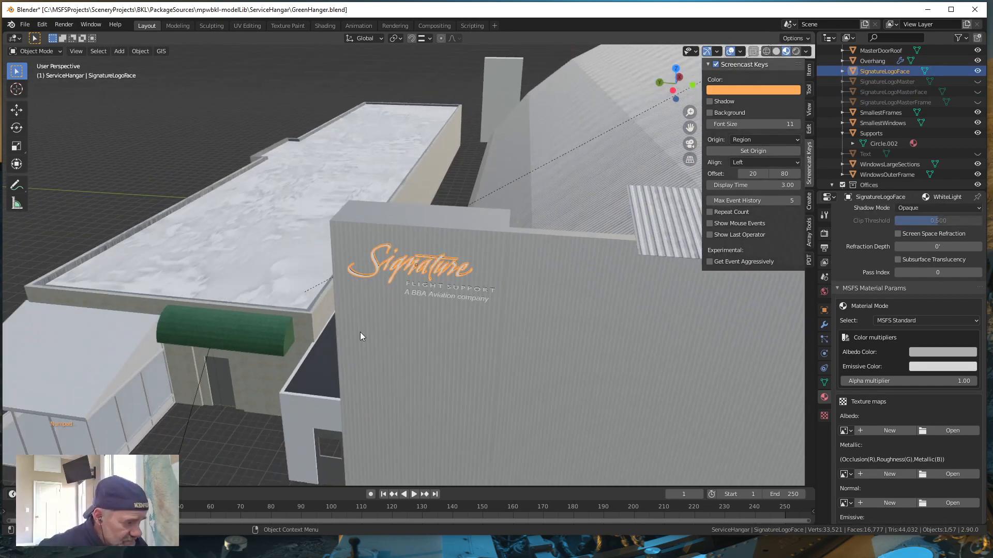
Examine the finished Signature Flight Support sign on the hangar door from several angles, including its extruded sides and smaller text lines
{"action": "mouse_move", "coordinate": [360, 333]}
{"action": "middle_mouse_down"}
{"action": "mouse_move", "coordinate": [412, 308]}
{"action": "mouse_move", "coordinate": [389, 309]}
{"action": "mouse_move", "coordinate": [397, 323]}
{"action": "mouse_move", "coordinate": [404, 312]}
{"action": "mouse_move", "coordinate": [396, 334]}
{"action": "mouse_move", "coordinate": [438, 328]}
{"action": "mouse_move", "coordinate": [372, 281]}
{"action": "middle_mouse_up"}
{"action": "scroll", "coordinate": [403, 307], "scroll_direction": "up", "scroll_amount": 5}
{"action": "scroll", "coordinate": [403, 307], "scroll_direction": "up", "scroll_amount": 2}
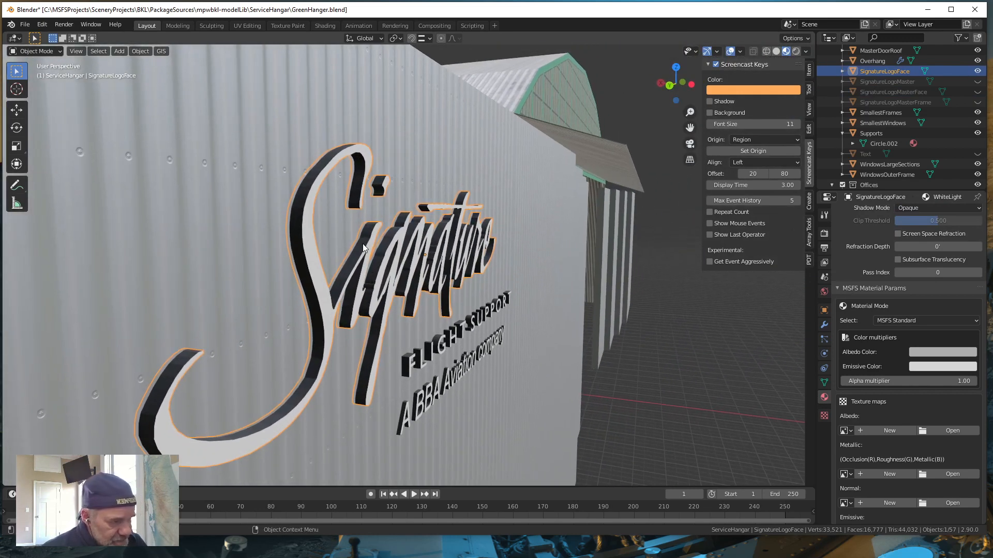
{"action": "mouse_move", "coordinate": [482, 324]}
{"action": "middle_mouse_down"}
{"action": "mouse_move", "coordinate": [464, 325]}
{"action": "mouse_move", "coordinate": [464, 261]}
{"action": "mouse_move", "coordinate": [457, 317]}
{"action": "mouse_move", "coordinate": [433, 338]}
{"action": "middle_mouse_up"}
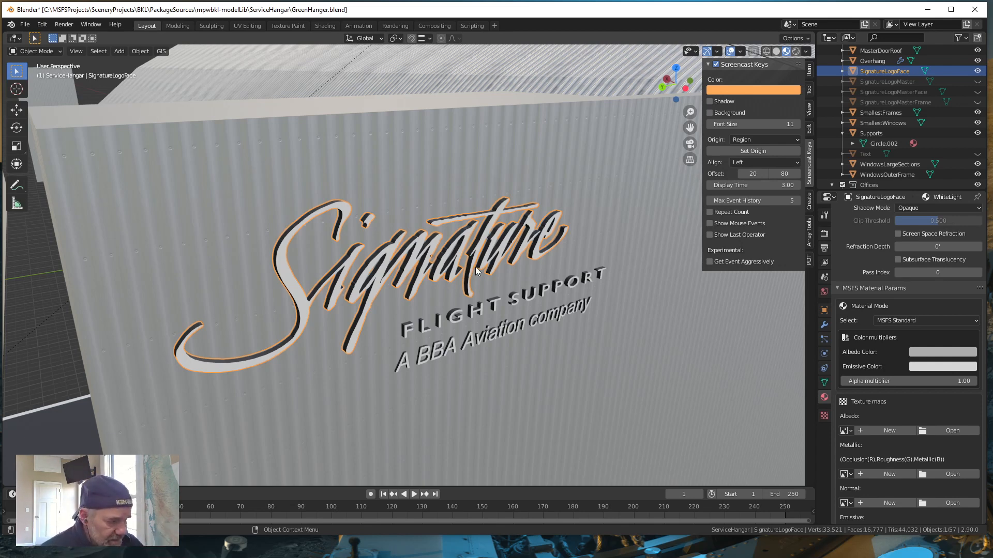
{"action": "middle_click_drag", "start_coordinate": [494, 400], "coordinate": [473, 376]}
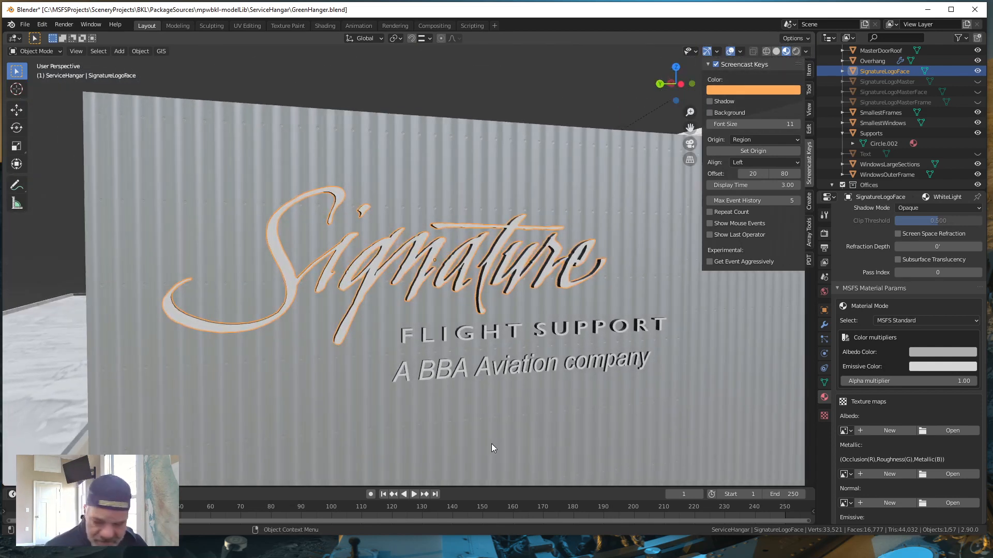
{"action": "mouse_move", "coordinate": [553, 439]}
{"action": "middle_mouse_down", "text": "shift"}
{"action": "mouse_move", "coordinate": [373, 350]}
{"action": "mouse_move", "coordinate": [389, 378]}
{"action": "middle_mouse_up", "text": "shift"}
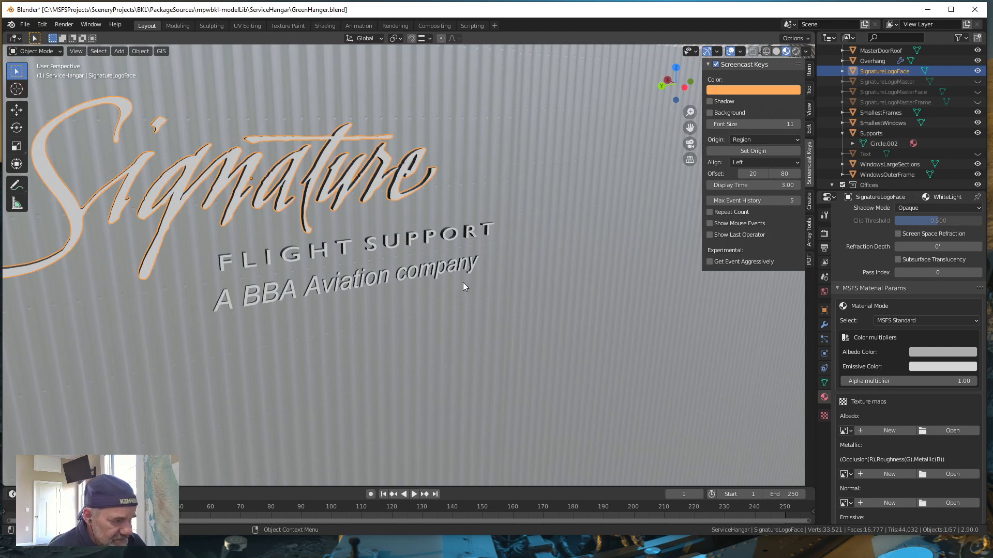
{"action": "middle_click_drag", "start_coordinate": [282, 285], "coordinate": [331, 287], "text": "shift"}
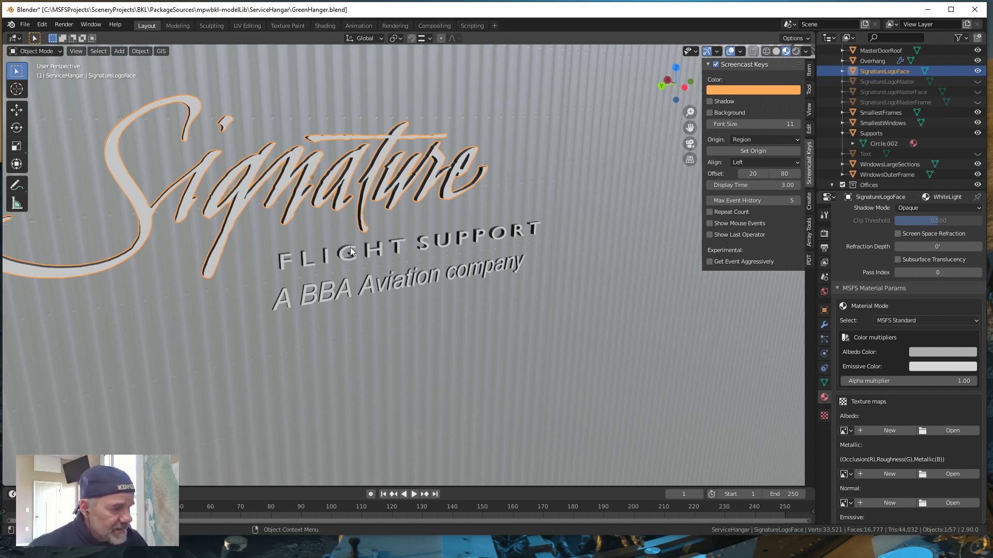
{"action": "scroll", "coordinate": [416, 274], "scroll_direction": "down", "scroll_amount": 4}
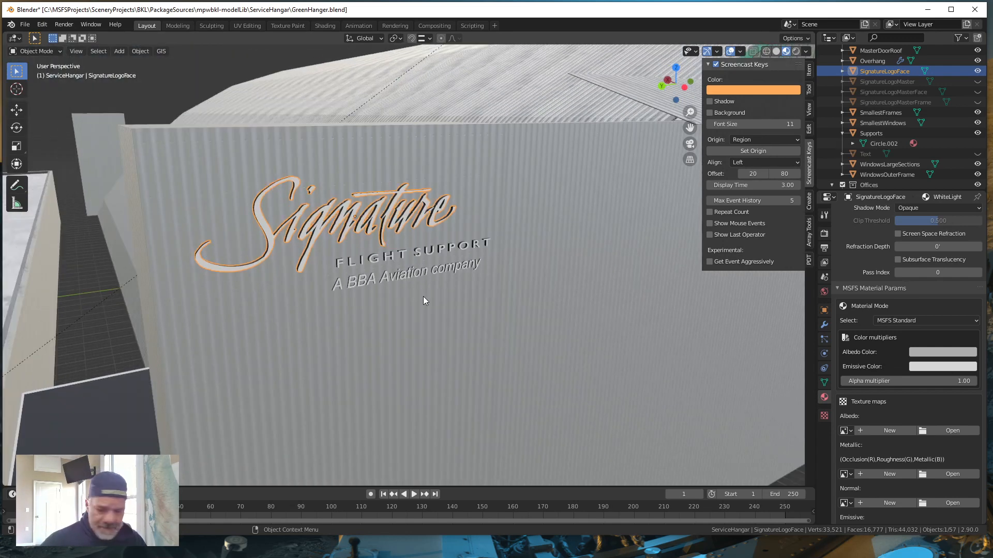
{"action": "mouse_move", "coordinate": [460, 350]}
{"action": "middle_mouse_down", "text": "shift"}
{"action": "mouse_move", "coordinate": [414, 317]}
{"action": "mouse_move", "coordinate": [401, 288]}
{"action": "middle_mouse_up", "text": "shift"}
{"action": "scroll", "coordinate": [511, 302], "scroll_direction": "down", "scroll_amount": 3}
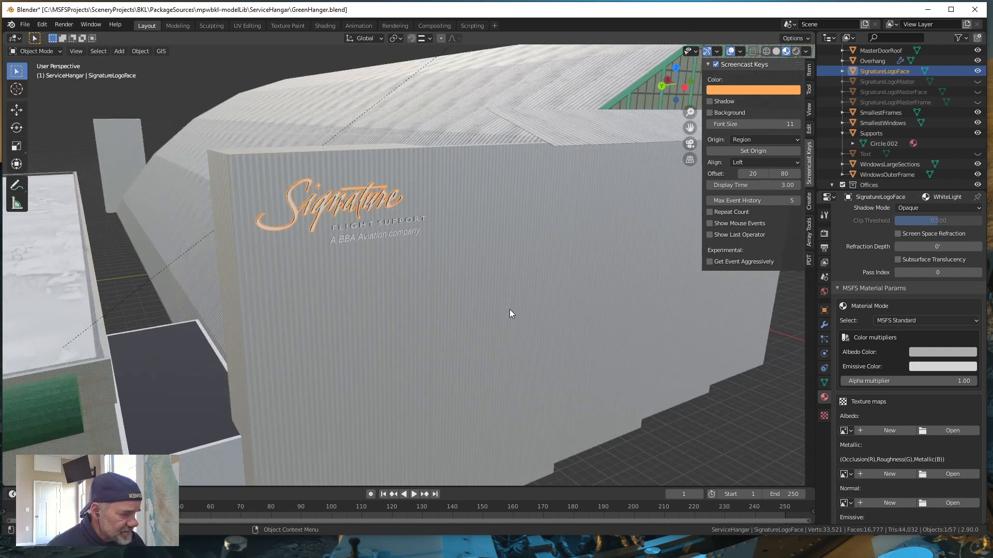
Snap the 3D cursor to the centre of the outer face of MasterDoor1Skin, the door panel beside the Signature sign
{"action": "left_click", "coordinate": [488, 331]}
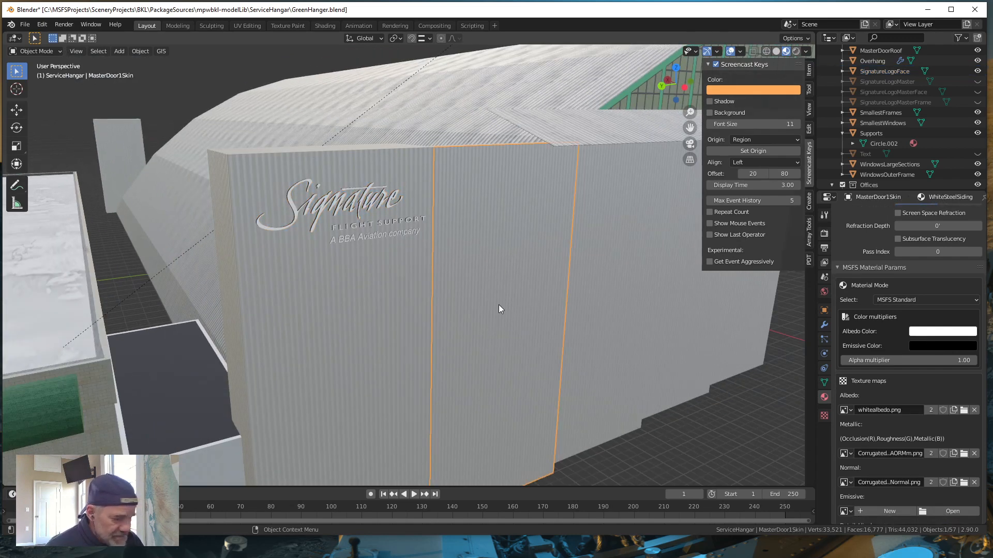
{"action": "key", "text": "Tab"}
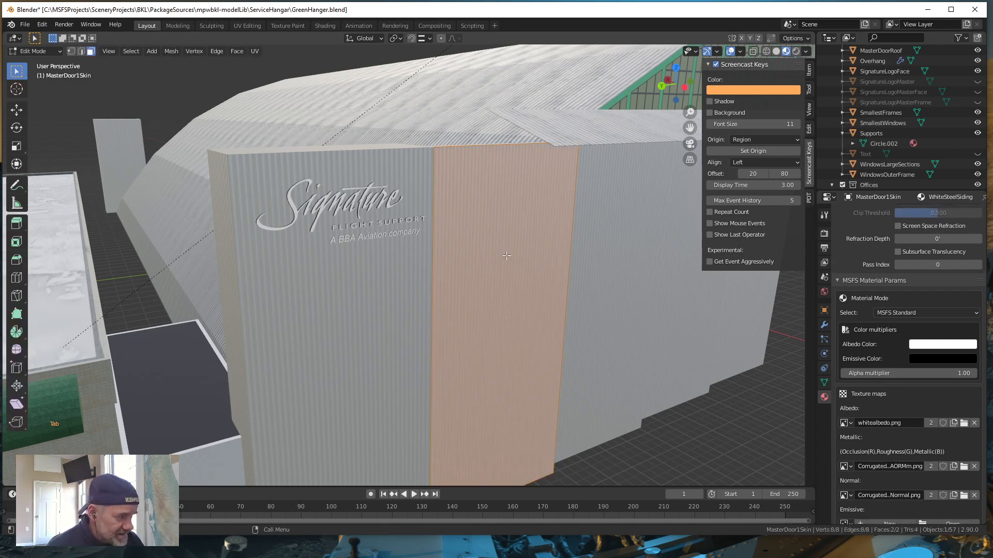
{"action": "key", "text": "shift"}
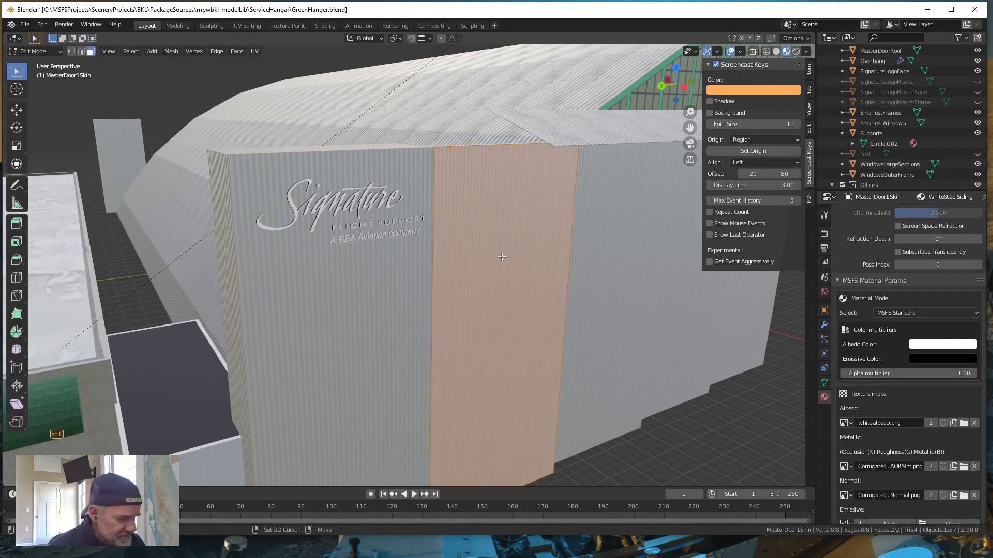
{"action": "key", "text": "shift+s"}
{"action": "left_click", "coordinate": [504, 317]}
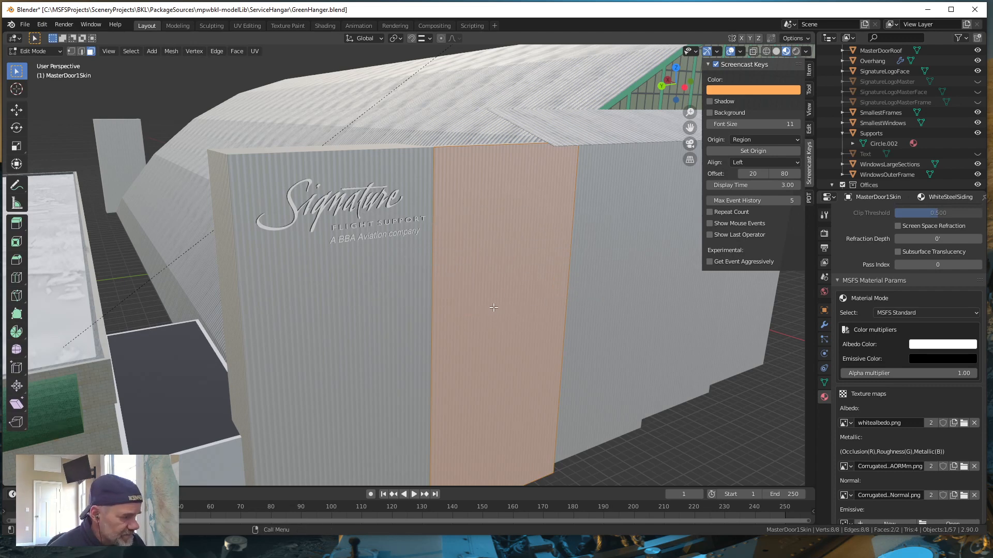
{"action": "left_click", "coordinate": [491, 314]}
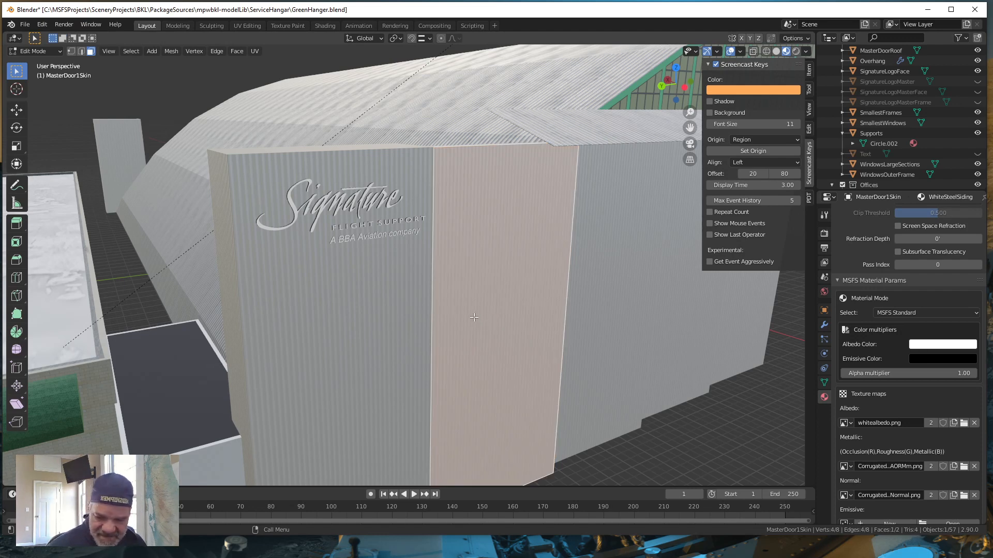
{"action": "key", "text": "shift"}
{"action": "key", "text": "shift+s"}
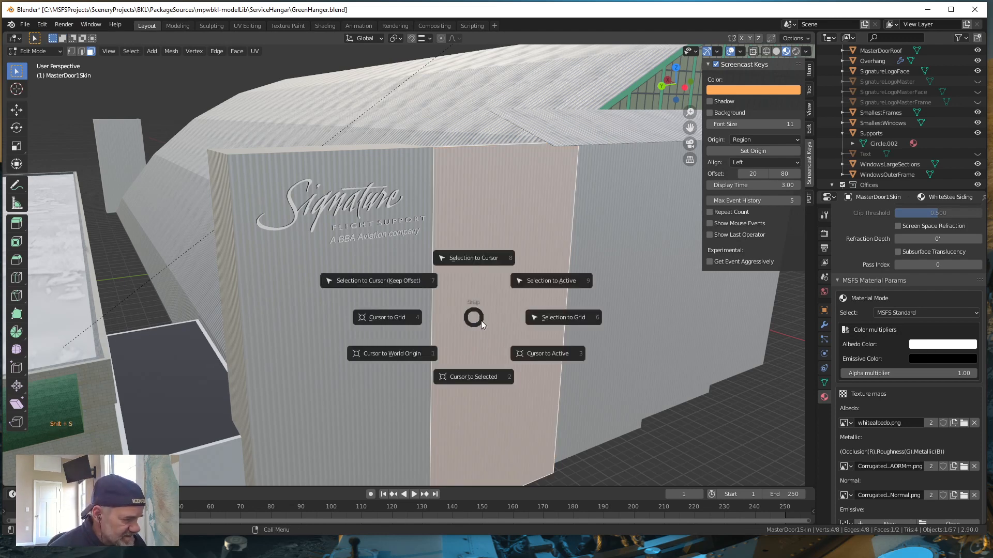
{"action": "left_click", "coordinate": [471, 377]}
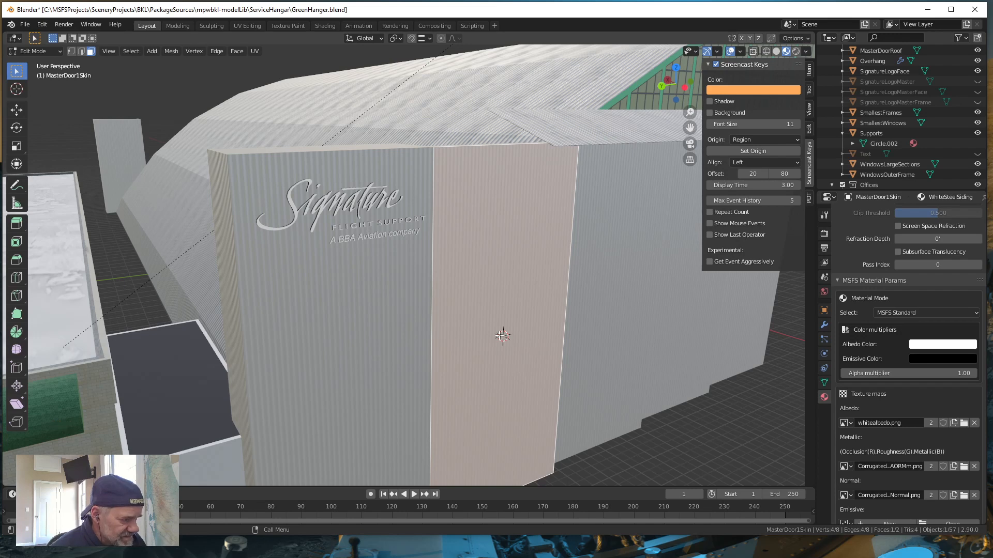
{"action": "key", "text": "alt"}
{"action": "left_click_drag", "start_coordinate": [550, 361], "coordinate": [402, 327], "text": "alt"}
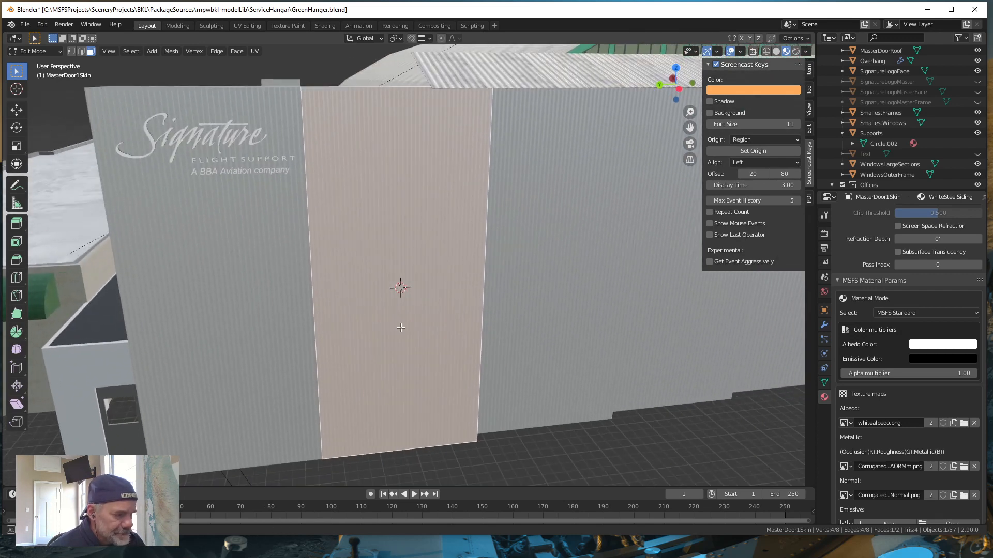
{"action": "key", "text": "Tab"}
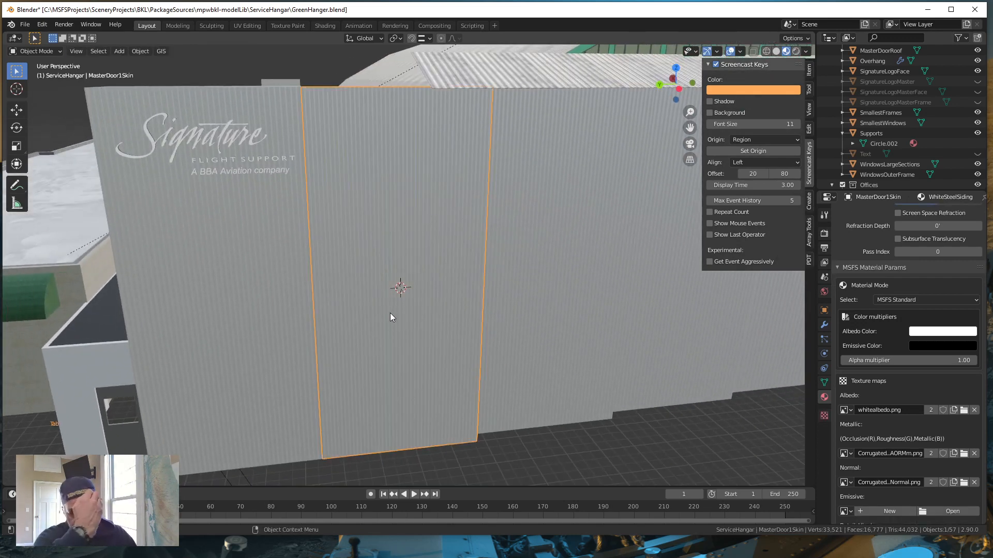
Add a new text object at the 3D cursor on the hangar door
{"action": "scroll", "coordinate": [416, 310], "scroll_direction": "up", "scroll_amount": 2}
{"action": "mouse_move", "coordinate": [402, 322]}
{"action": "middle_mouse_down"}
{"action": "mouse_move", "coordinate": [429, 318]}
{"action": "mouse_move", "coordinate": [396, 330]}
{"action": "mouse_move", "coordinate": [403, 320]}
{"action": "middle_mouse_up"}
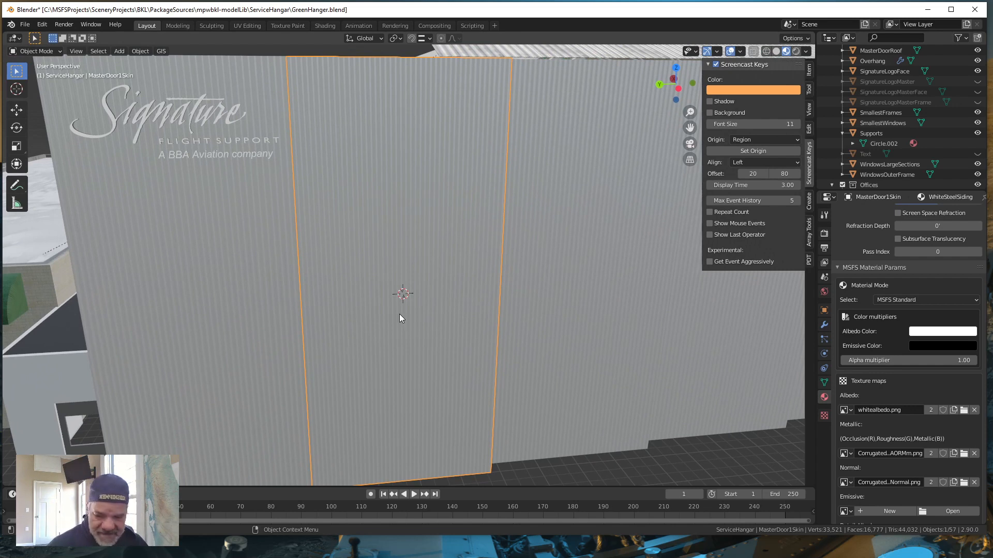
{"action": "key", "text": "shift"}
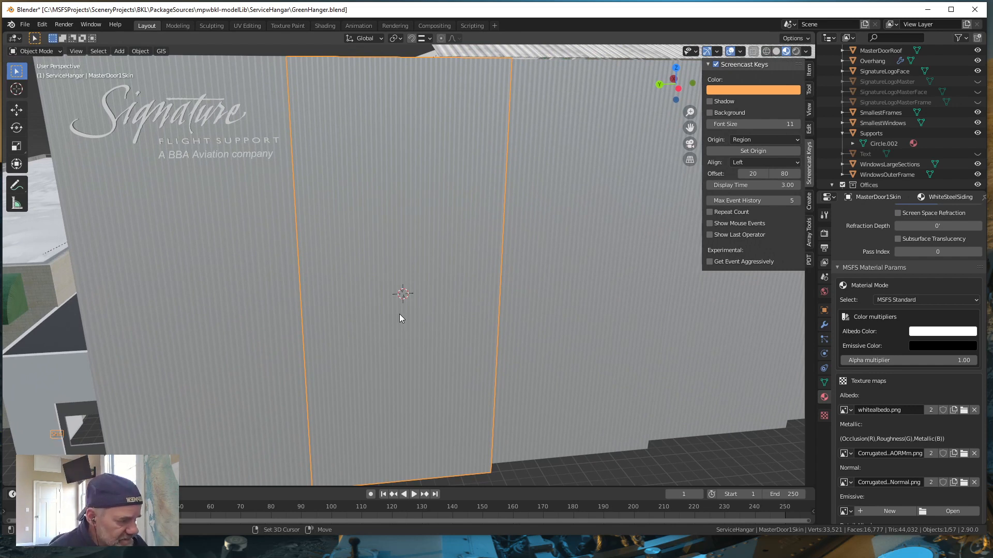
{"action": "key", "text": "shift+a"}
{"action": "mouse_move", "coordinate": [399, 315]}
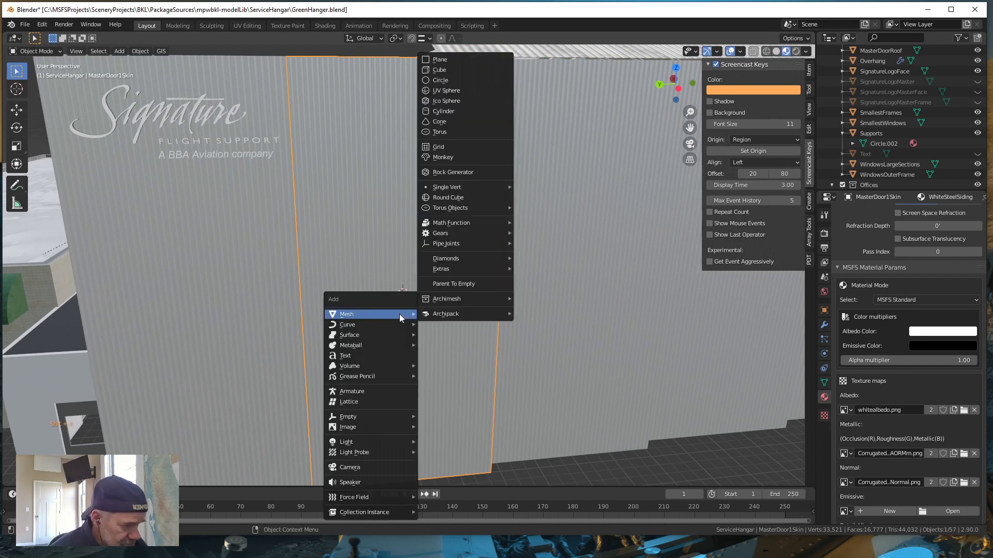
{"action": "left_click", "coordinate": [364, 357]}
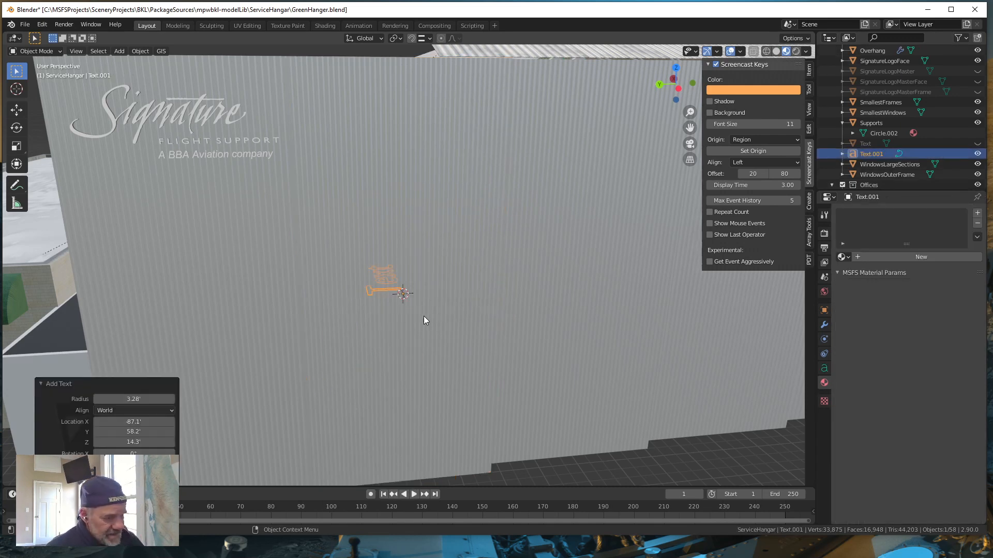
Rotate the new text object 90° about the global X axis and -90° about the global Z axis
{"action": "mouse_move", "coordinate": [424, 316]}
{"action": "middle_mouse_down"}
{"action": "mouse_move", "coordinate": [407, 303]}
{"action": "mouse_move", "coordinate": [420, 293]}
{"action": "mouse_move", "coordinate": [413, 319]}
{"action": "middle_mouse_up"}
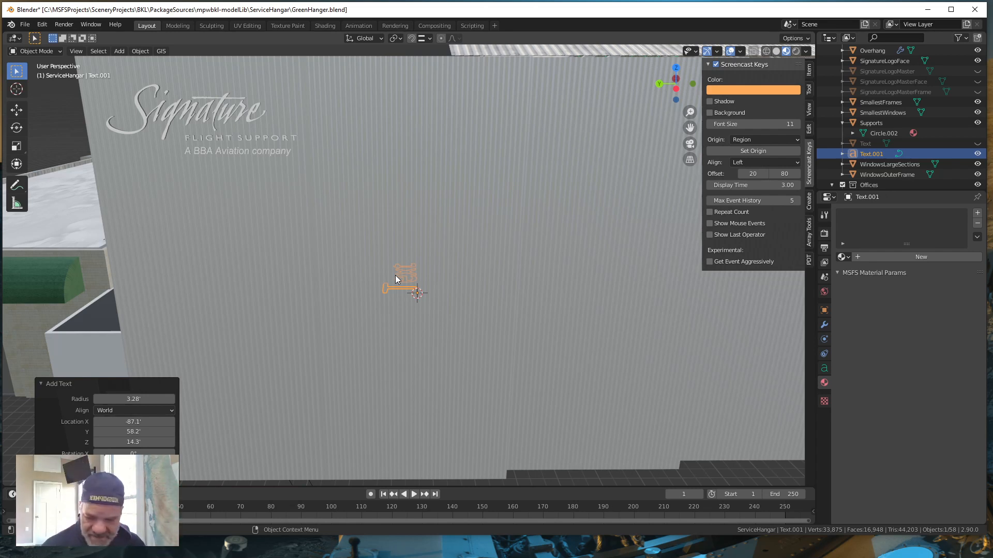
{"action": "type", "text": "rx"}
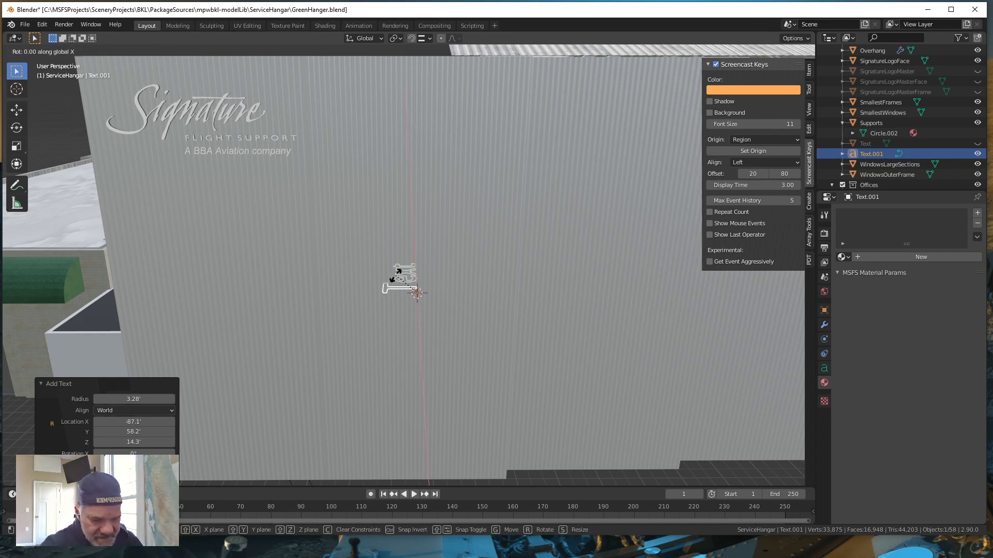
{"action": "type", "text": "9"}
{"action": "type", "text": "0"}
{"action": "key", "text": "Return"}
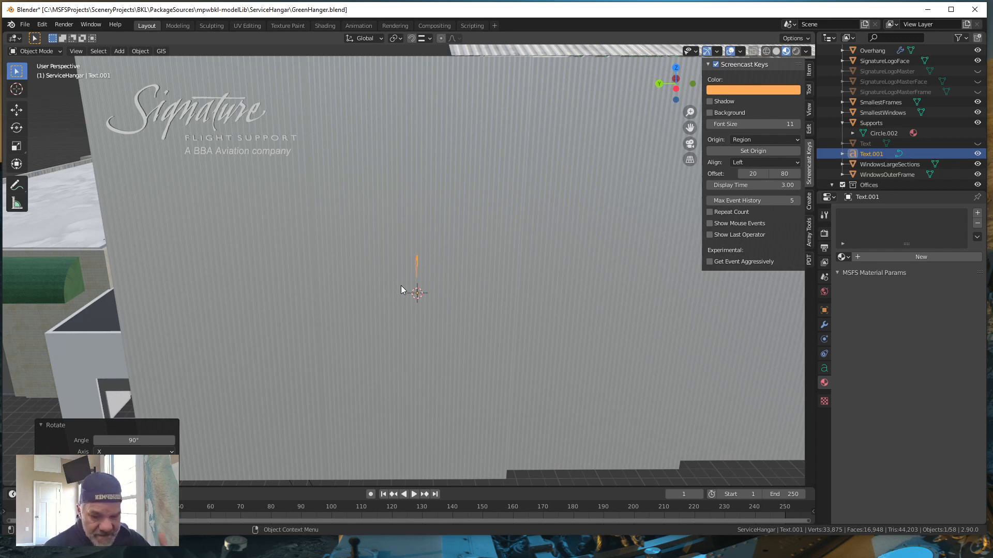
{"action": "key", "text": "r"}
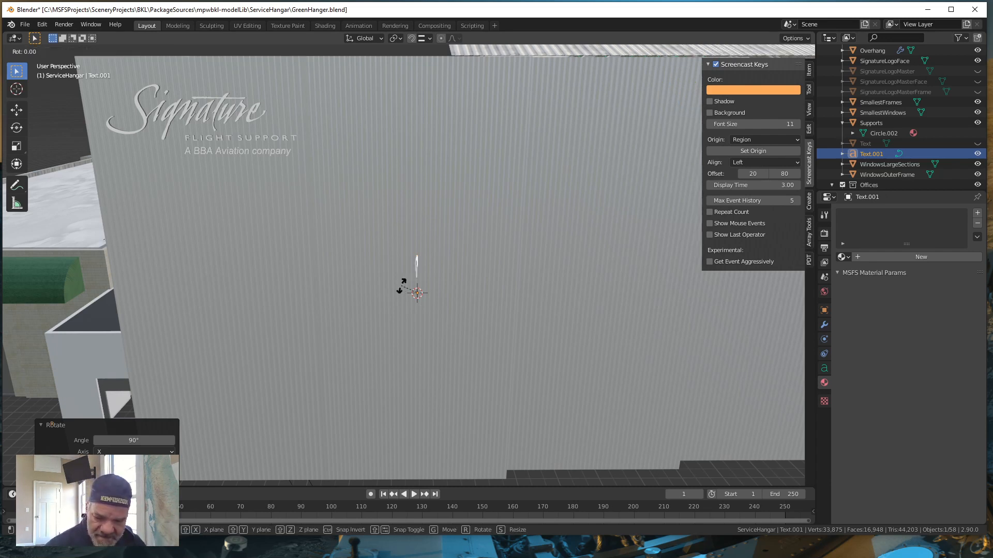
{"action": "key", "text": "z"}
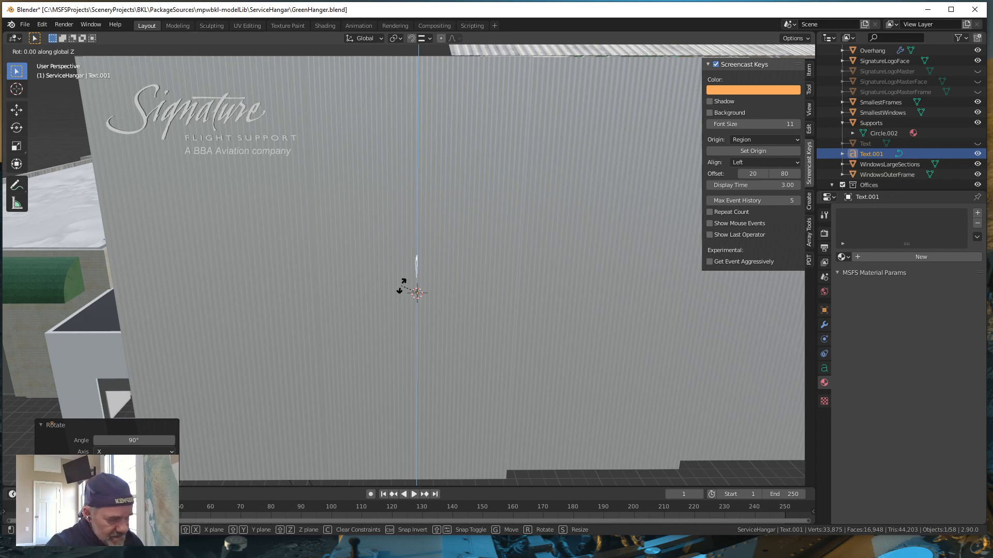
{"action": "type", "text": "-90"}
{"action": "key", "text": "Return"}
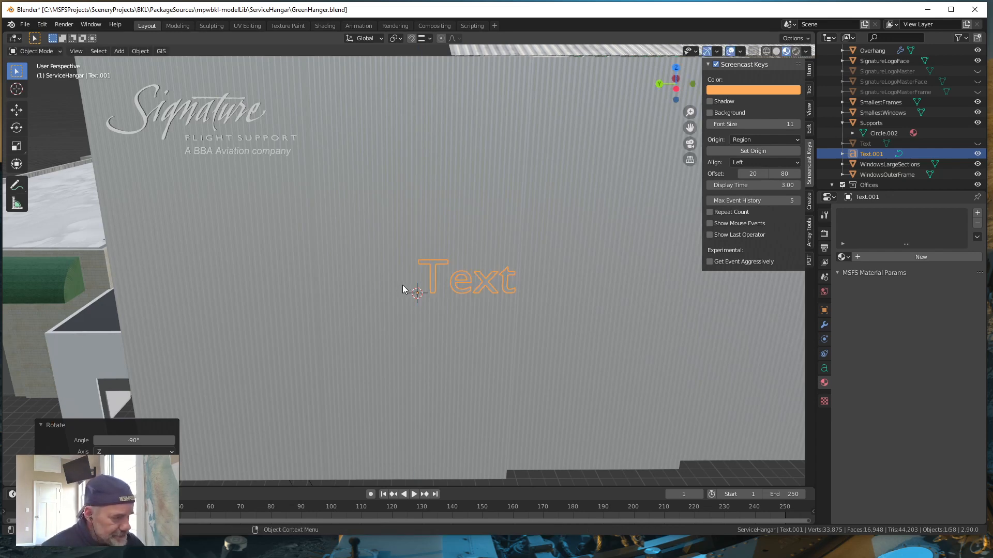
Open the new text object on the hangar door for content editing
{"action": "mouse_move", "coordinate": [462, 352]}
{"action": "middle_mouse_down"}
{"action": "mouse_move", "coordinate": [512, 337]}
{"action": "mouse_move", "coordinate": [596, 357]}
{"action": "mouse_move", "coordinate": [543, 368]}
{"action": "mouse_move", "coordinate": [475, 353]}
{"action": "middle_mouse_up"}
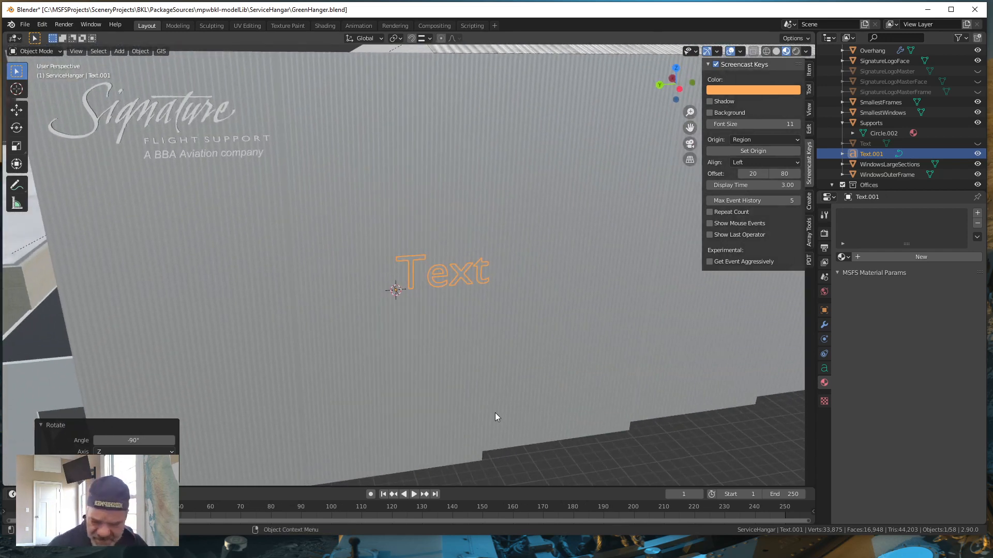
{"action": "middle_click_drag", "start_coordinate": [497, 414], "coordinate": [367, 354], "text": "shift"}
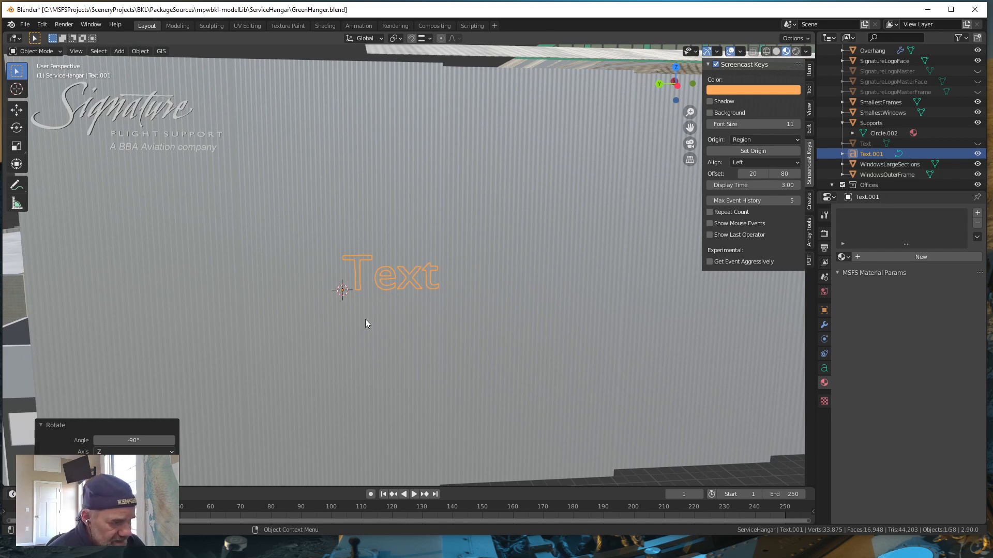
{"action": "key", "text": "Tab"}
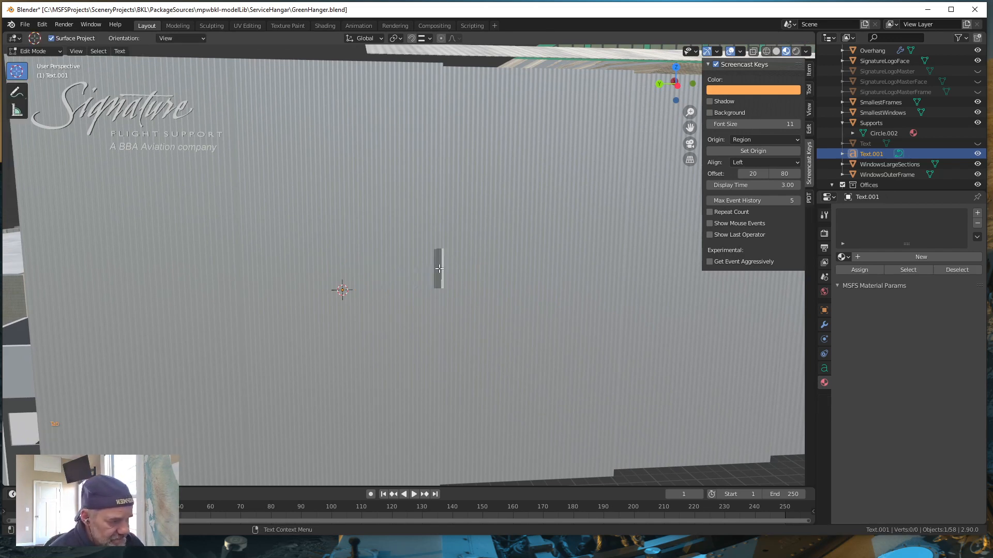
Replace the new text object's placeholder text on the hangar wall with "FLIGHT" and return to Object Mode
{"action": "key", "text": "BackSpace"}
{"action": "key", "text": "BackSpace"}
{"action": "key", "text": "BackSpace"}
{"action": "key", "text": "BackSpace"}
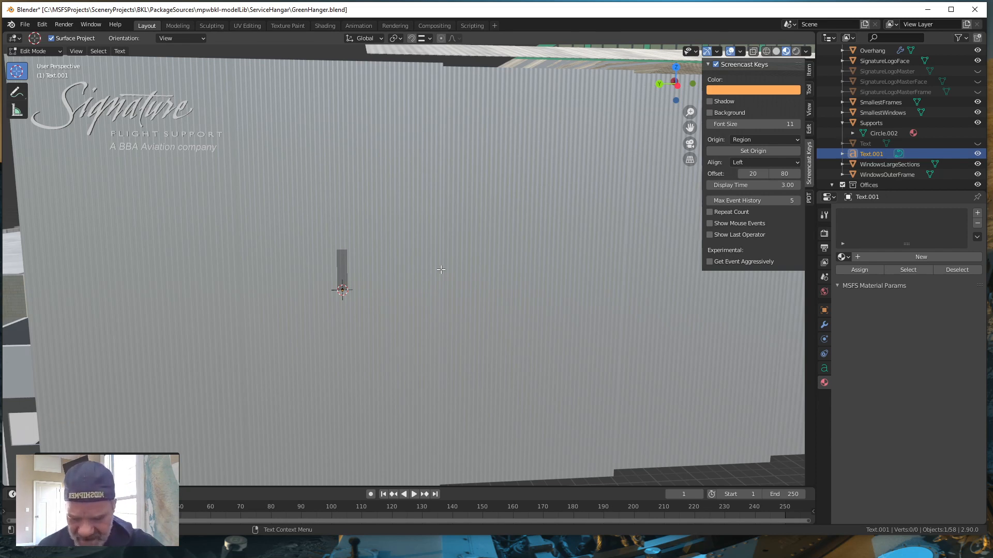
{"action": "key", "text": "shift"}
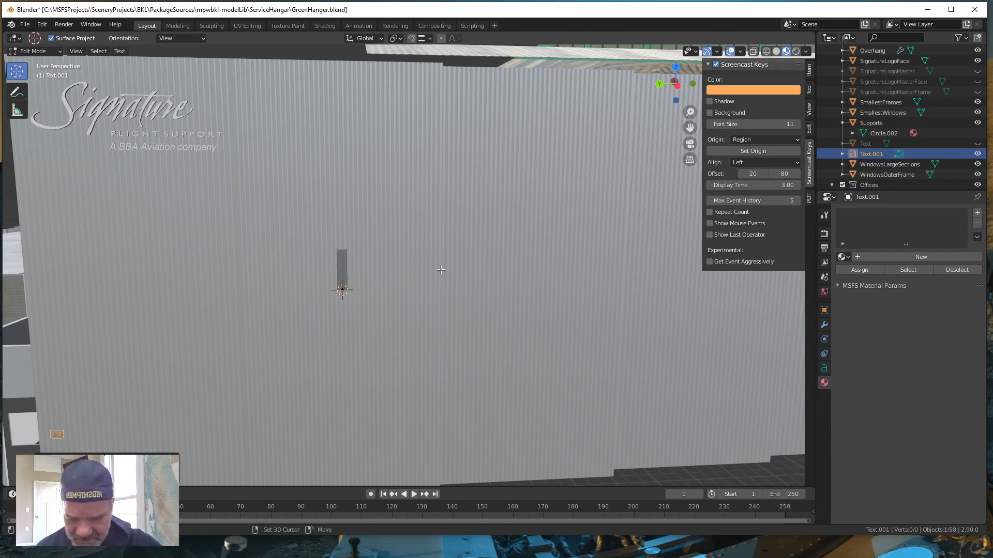
{"action": "key", "text": "shift"}
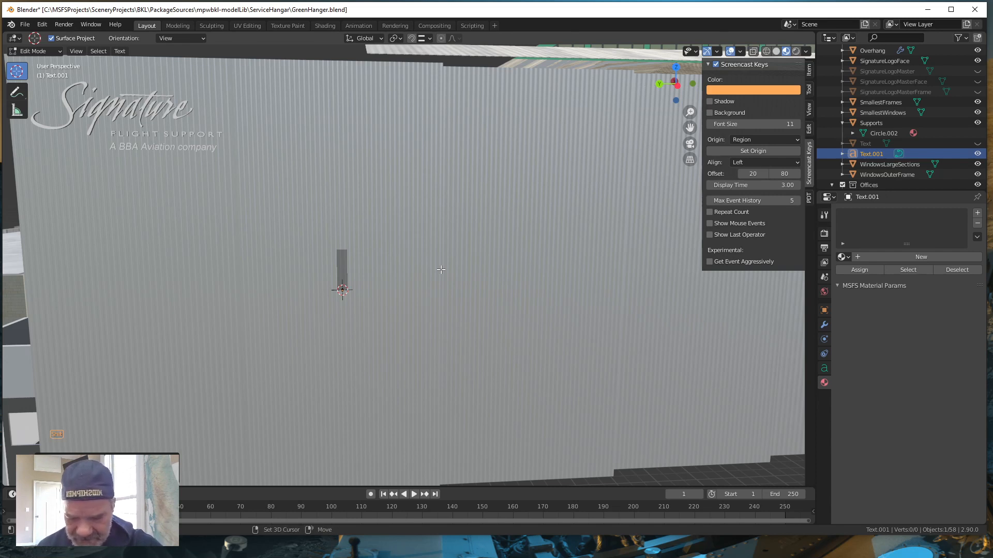
{"action": "type", "text": "F"}
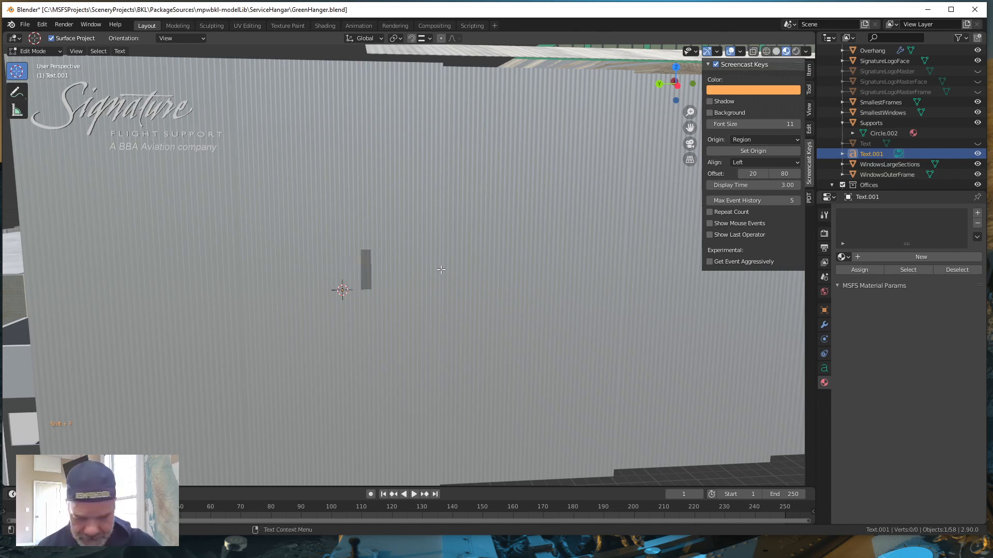
{"action": "type", "text": "LIGH"}
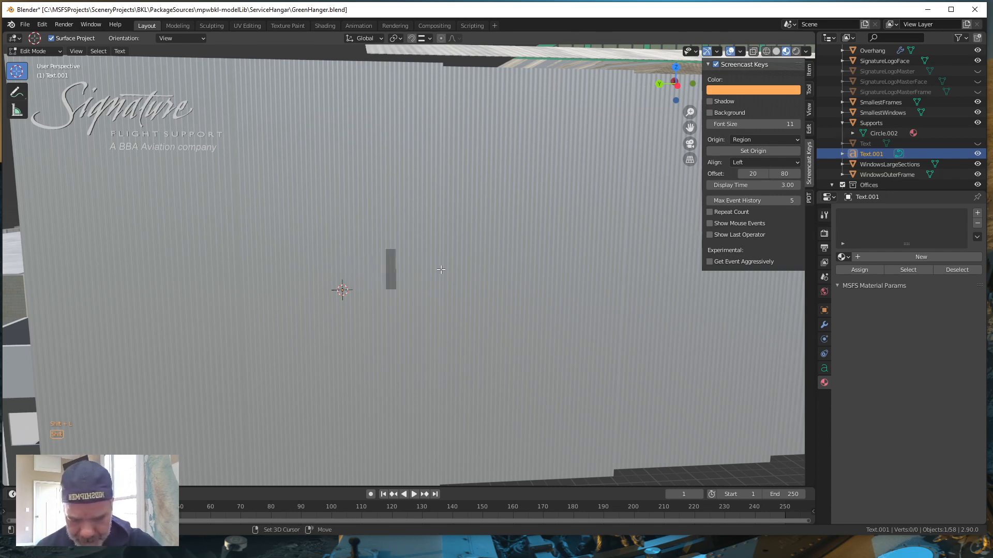
{"action": "type", "text": "T"}
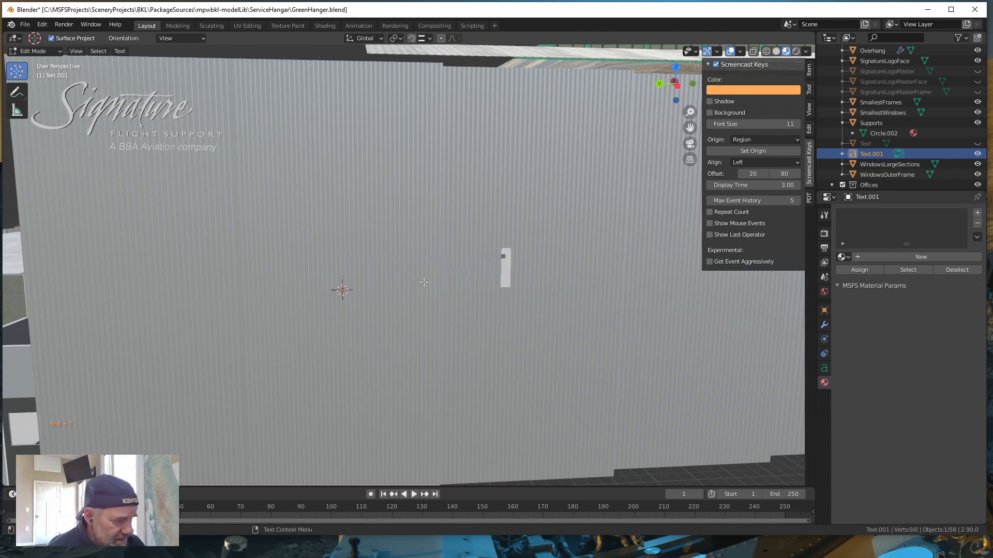
{"action": "key", "text": "Tab"}
{"action": "mouse_move", "coordinate": [449, 323]}
{"action": "middle_mouse_down"}
{"action": "mouse_move", "coordinate": [434, 335]}
{"action": "mouse_move", "coordinate": [449, 339]}
{"action": "mouse_move", "coordinate": [445, 325]}
{"action": "mouse_move", "coordinate": [434, 346]}
{"action": "mouse_move", "coordinate": [427, 326]}
{"action": "middle_mouse_up"}
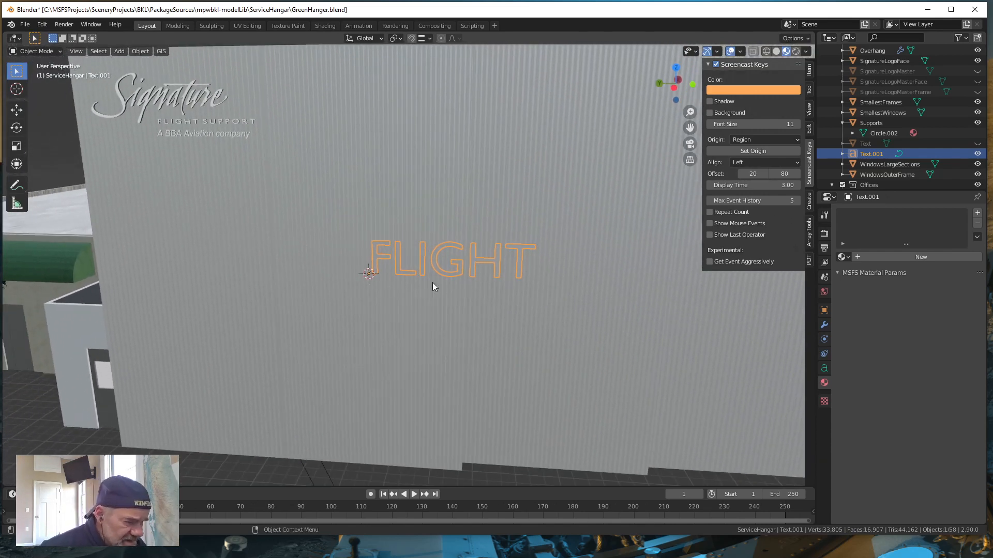
Convert the FLIGHT text object to a mesh
{"action": "middle_click_drag", "start_coordinate": [441, 283], "coordinate": [416, 321]}
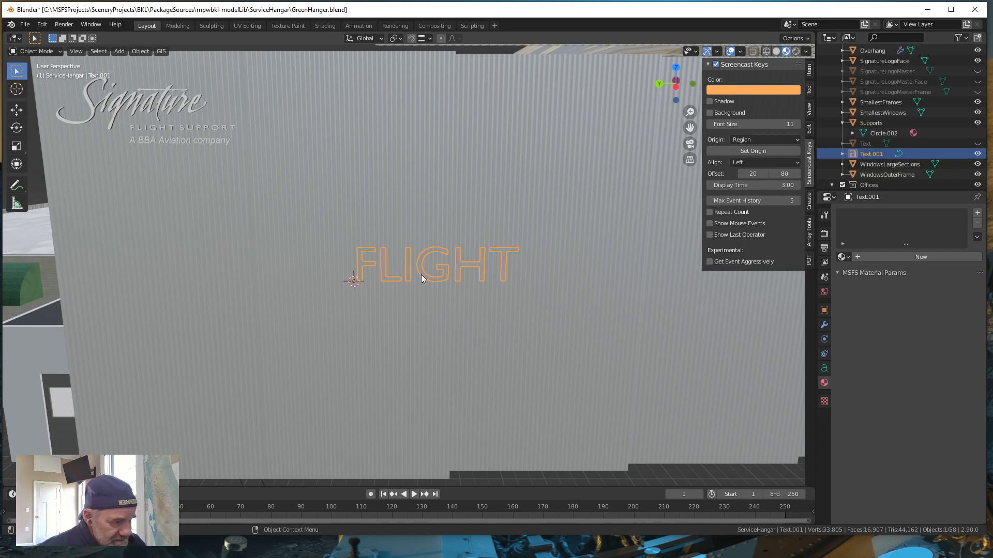
{"action": "right_click", "coordinate": [398, 290]}
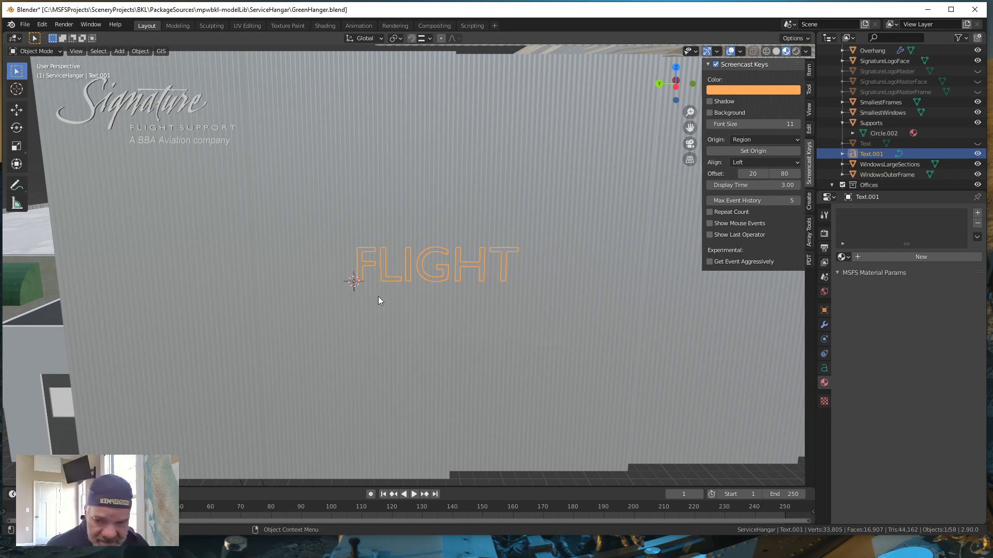
{"action": "key", "text": "Tab"}
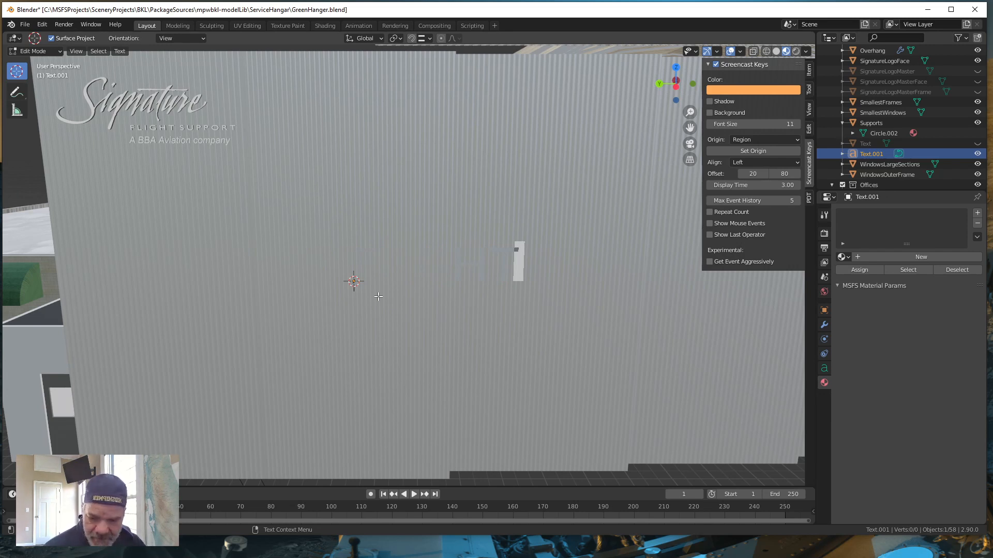
{"action": "key", "text": "Tab"}
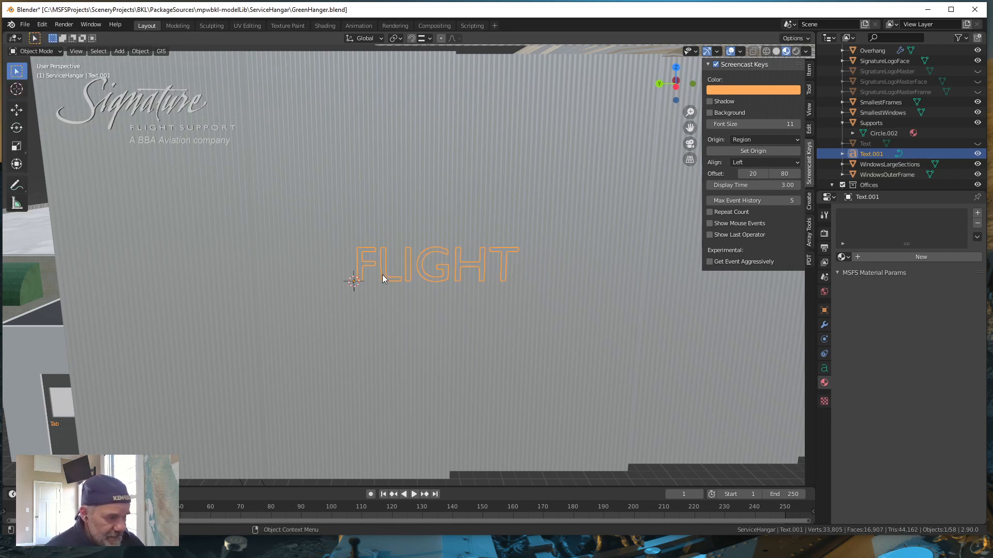
{"action": "right_click", "coordinate": [382, 274]}
{"action": "left_click", "coordinate": [351, 302]}
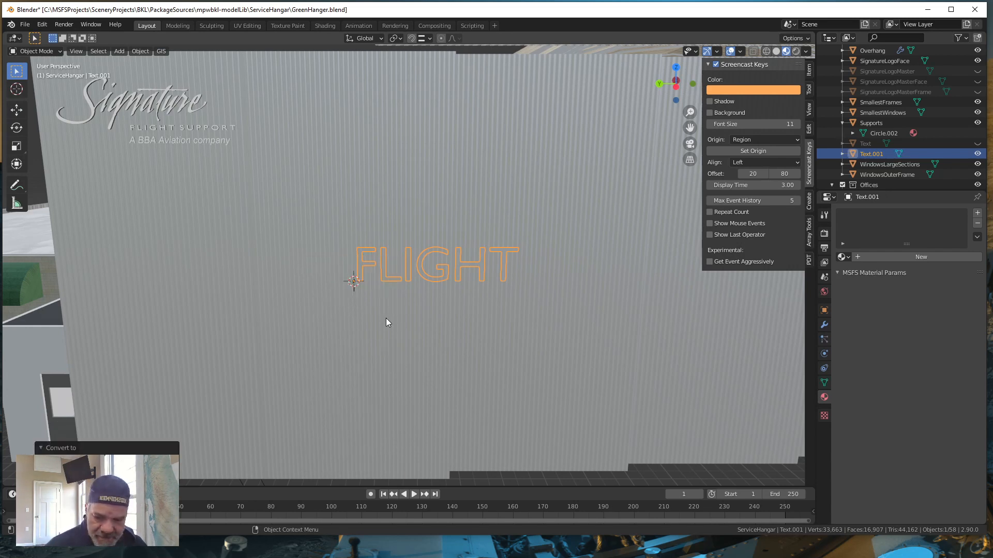
Enter Edit Mode on the FLIGHT mesh and examine its vertices and triangulated faces, especially on the letter G
{"action": "key", "text": "Tab"}
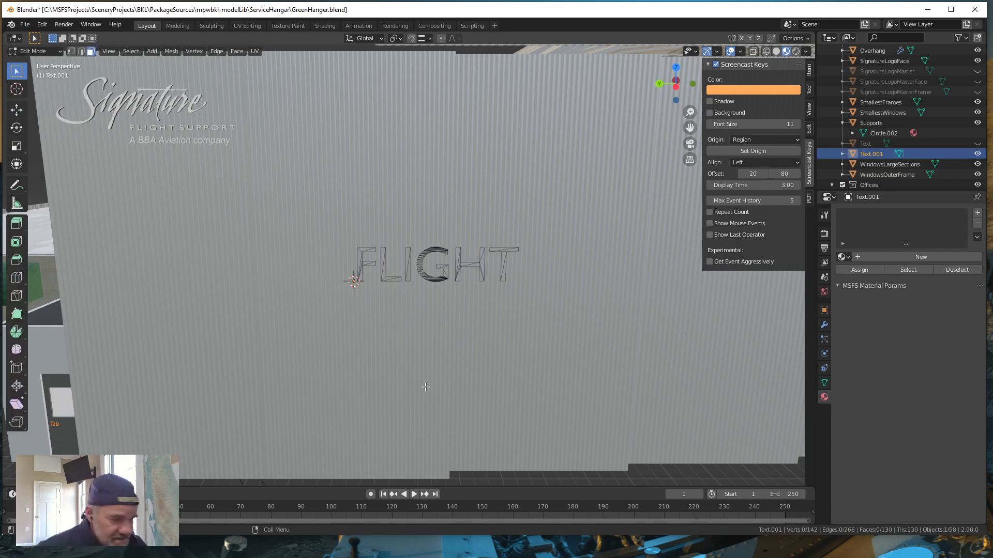
{"action": "mouse_move", "coordinate": [425, 386]}
{"action": "middle_mouse_down"}
{"action": "mouse_move", "coordinate": [444, 393]}
{"action": "mouse_move", "coordinate": [465, 372]}
{"action": "mouse_move", "coordinate": [466, 406]}
{"action": "mouse_move", "coordinate": [441, 401]}
{"action": "mouse_move", "coordinate": [437, 383]}
{"action": "middle_mouse_up"}
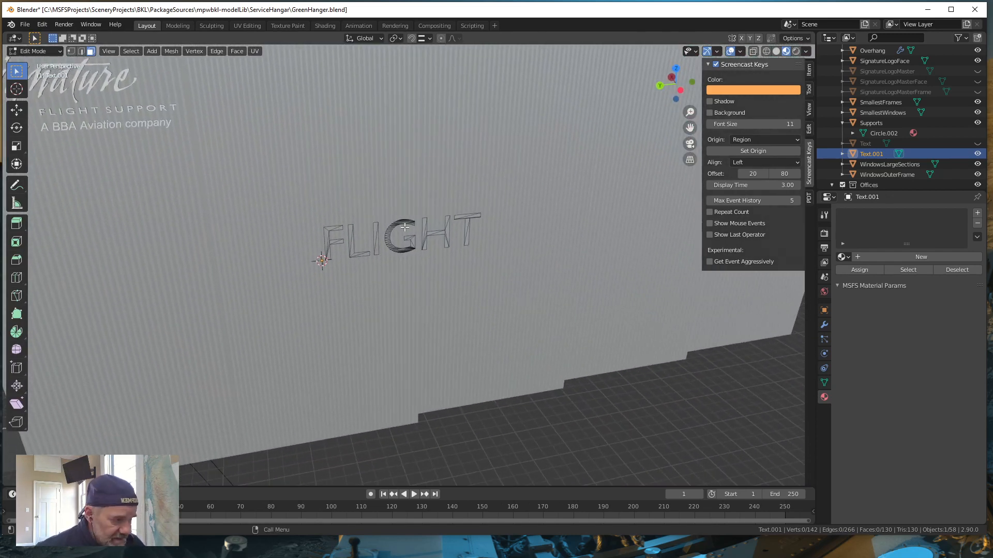
{"action": "left_click", "coordinate": [71, 51]}
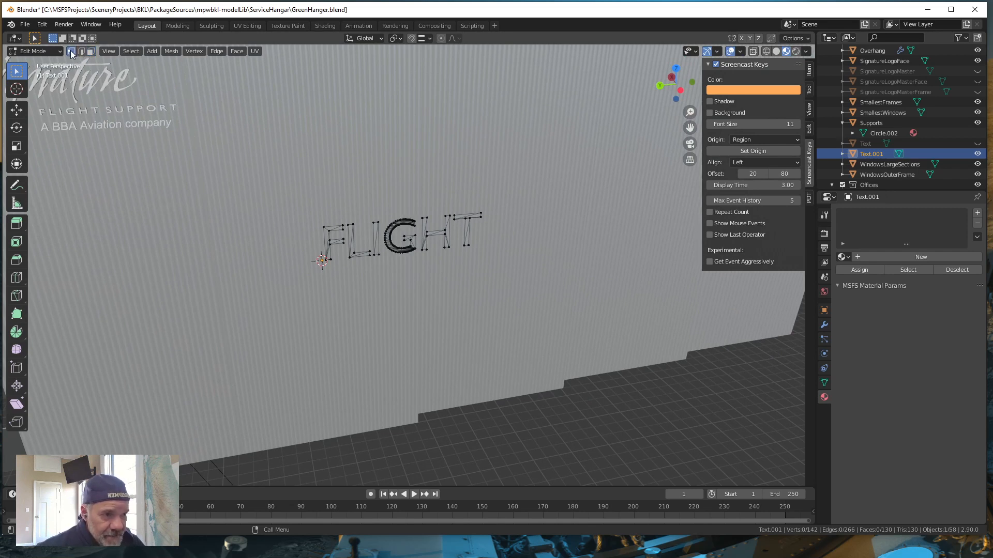
{"action": "left_click", "coordinate": [91, 52]}
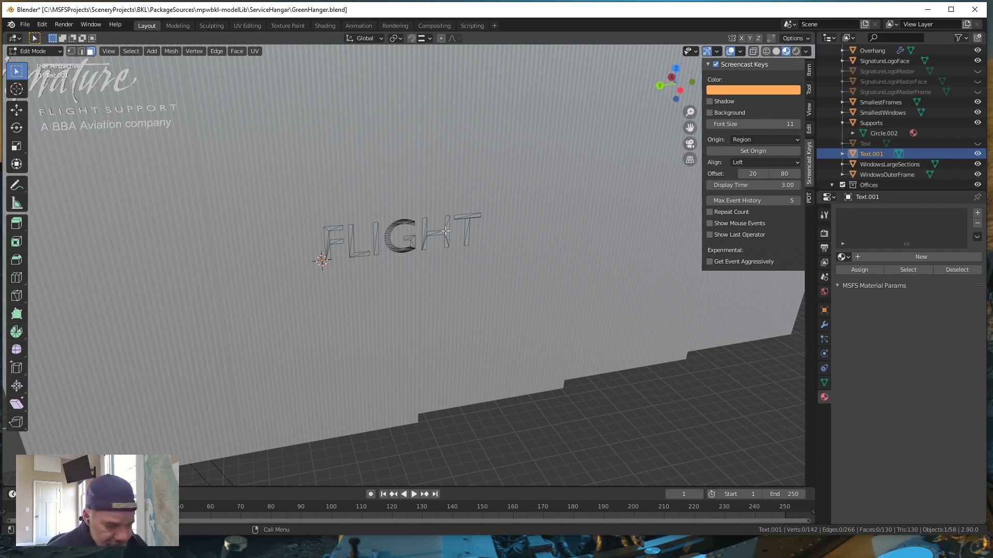
{"action": "middle_click_drag", "start_coordinate": [417, 288], "coordinate": [333, 309], "text": "shift"}
{"action": "scroll", "coordinate": [334, 309], "scroll_direction": "up", "scroll_amount": 4}
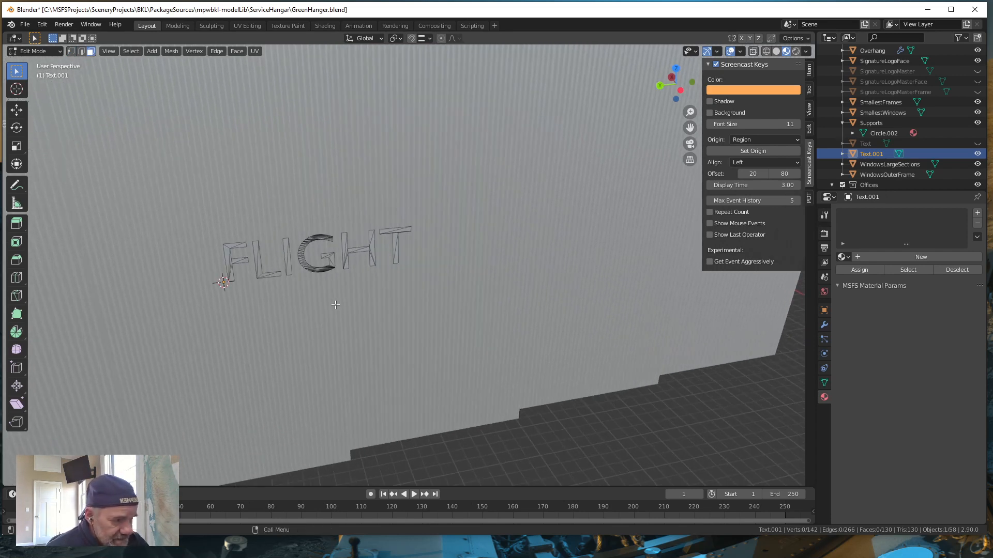
{"action": "scroll", "coordinate": [332, 314], "scroll_direction": "up", "scroll_amount": 2}
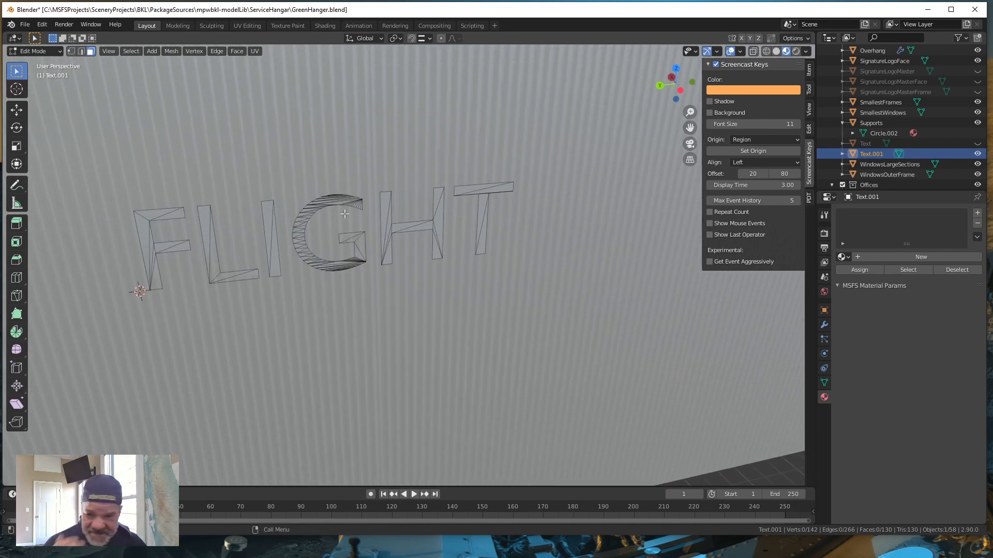
{"action": "left_click", "coordinate": [71, 51]}
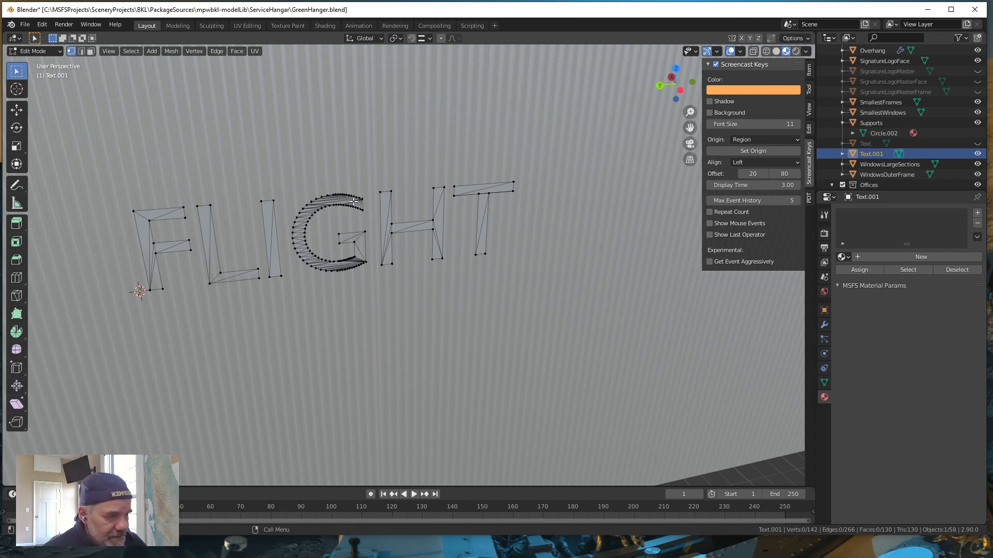
{"action": "scroll", "coordinate": [360, 277], "scroll_direction": "down", "scroll_amount": 2}
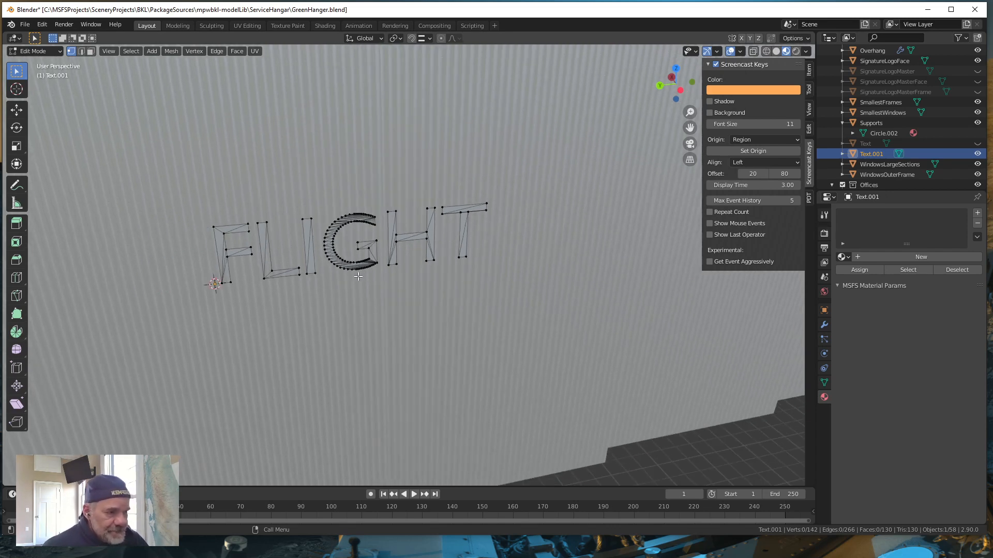
{"action": "mouse_move", "coordinate": [360, 270]}
{"action": "middle_mouse_down"}
{"action": "mouse_move", "coordinate": [350, 275]}
{"action": "mouse_move", "coordinate": [355, 259]}
{"action": "middle_mouse_up"}
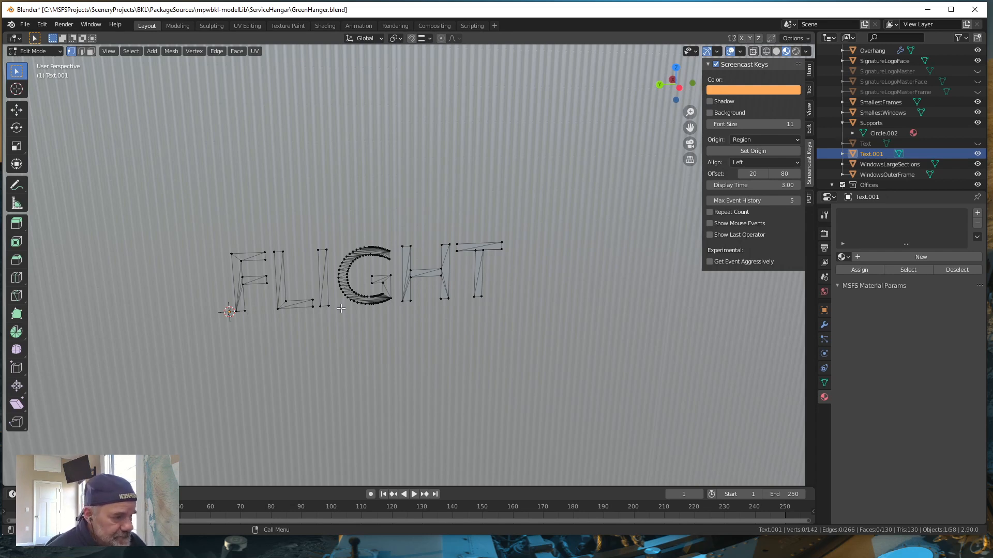
{"action": "middle_click_drag", "start_coordinate": [341, 311], "coordinate": [331, 321]}
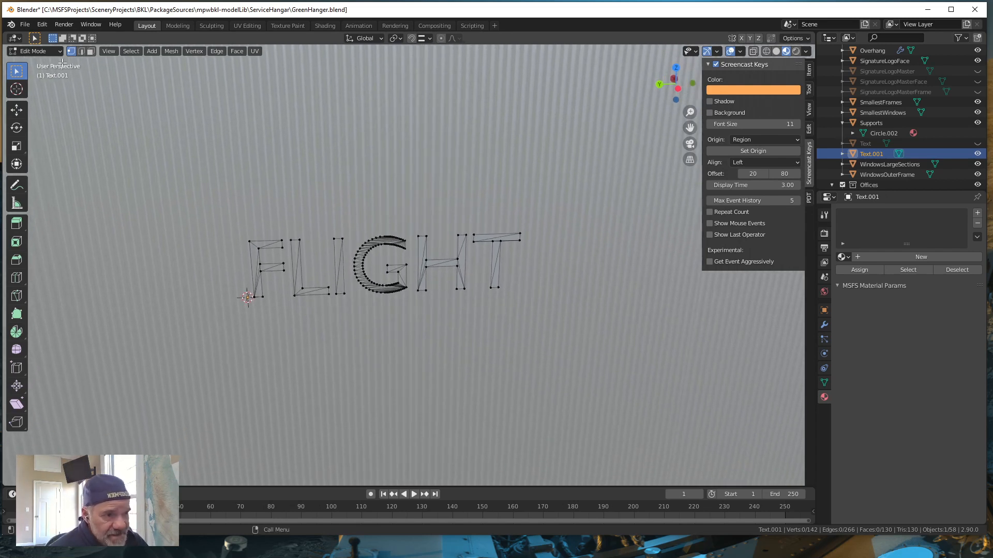
Switch to edge selection and select the outer boundary edges of the letter F
{"action": "left_click", "coordinate": [82, 50]}
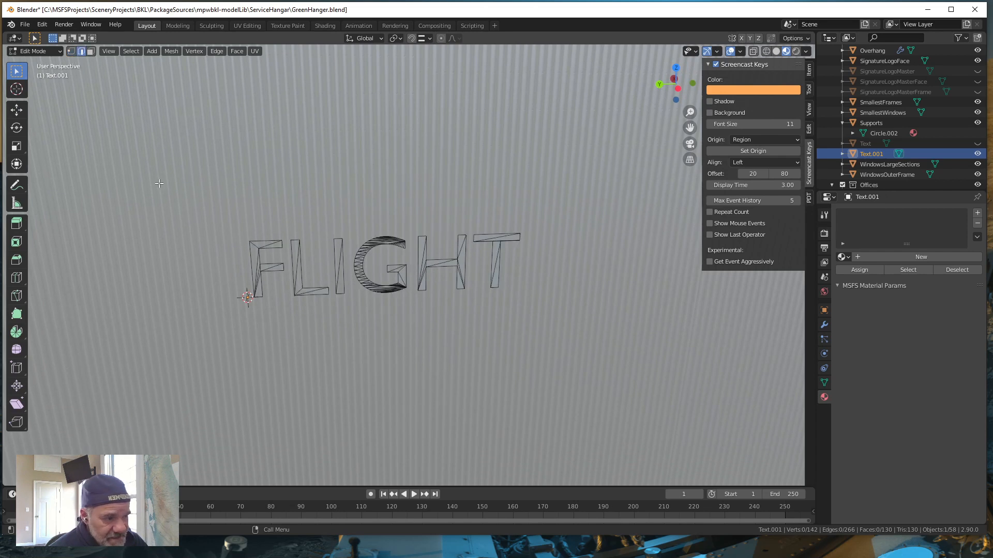
{"action": "scroll", "coordinate": [360, 323], "scroll_direction": "up", "scroll_amount": 5}
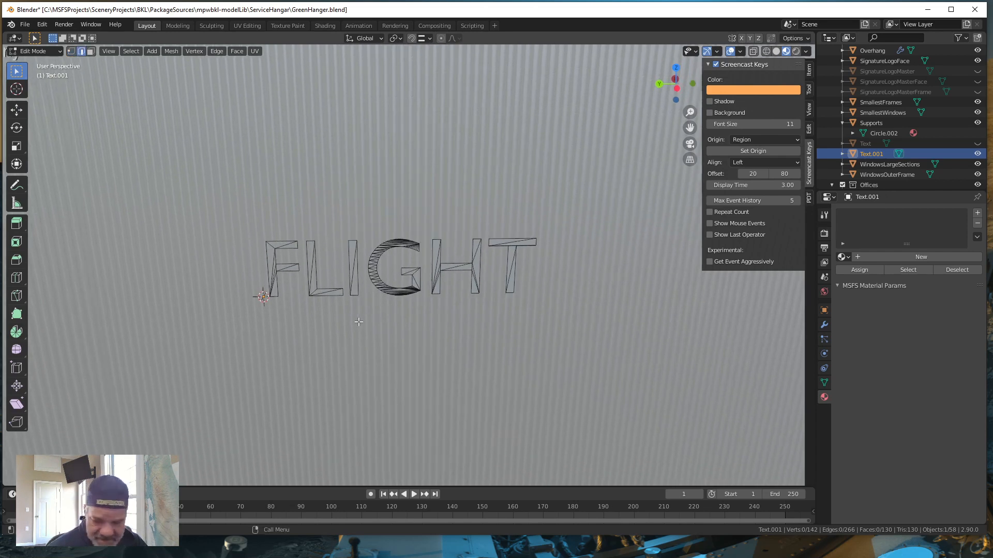
{"action": "scroll", "coordinate": [363, 323], "scroll_direction": "up", "scroll_amount": 1}
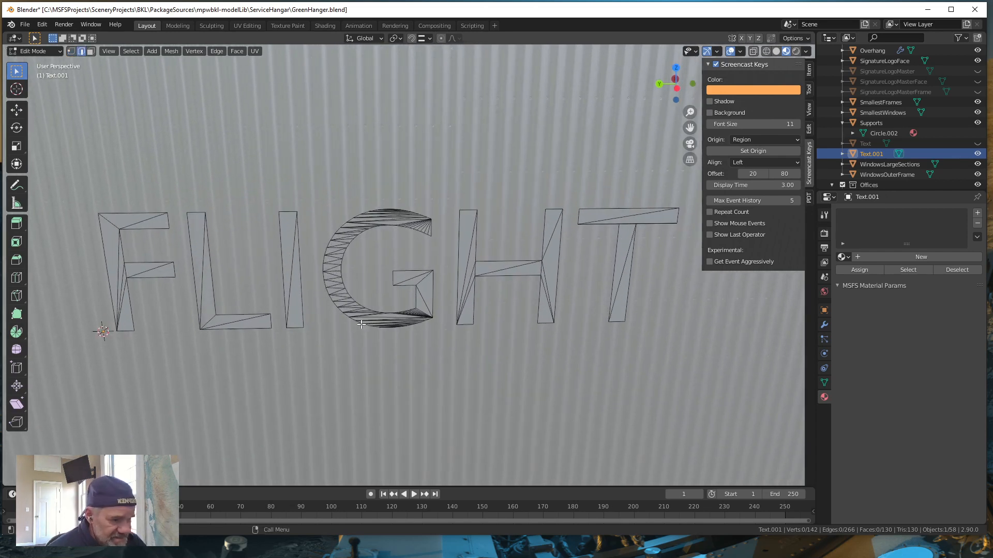
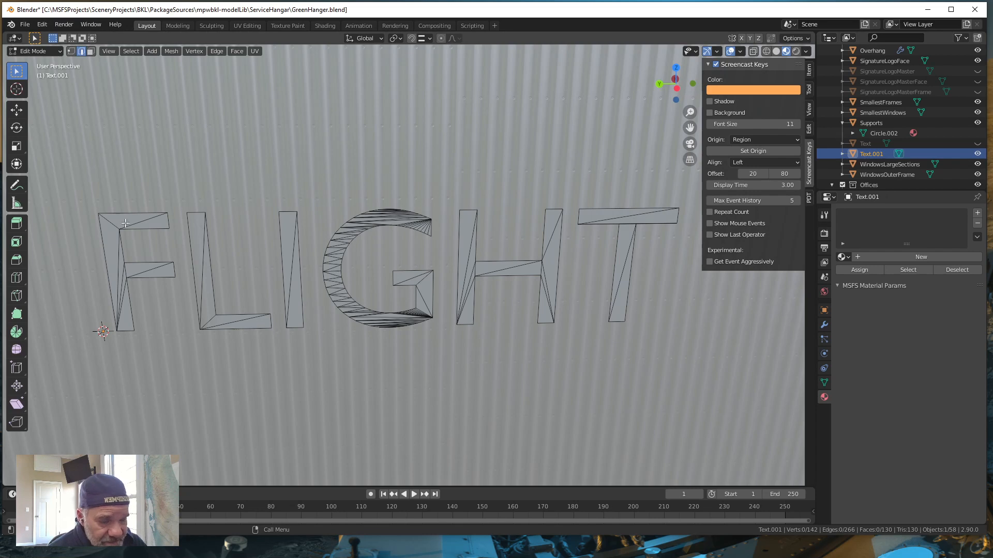
{"action": "left_click", "coordinate": [133, 323], "text": "alt"}
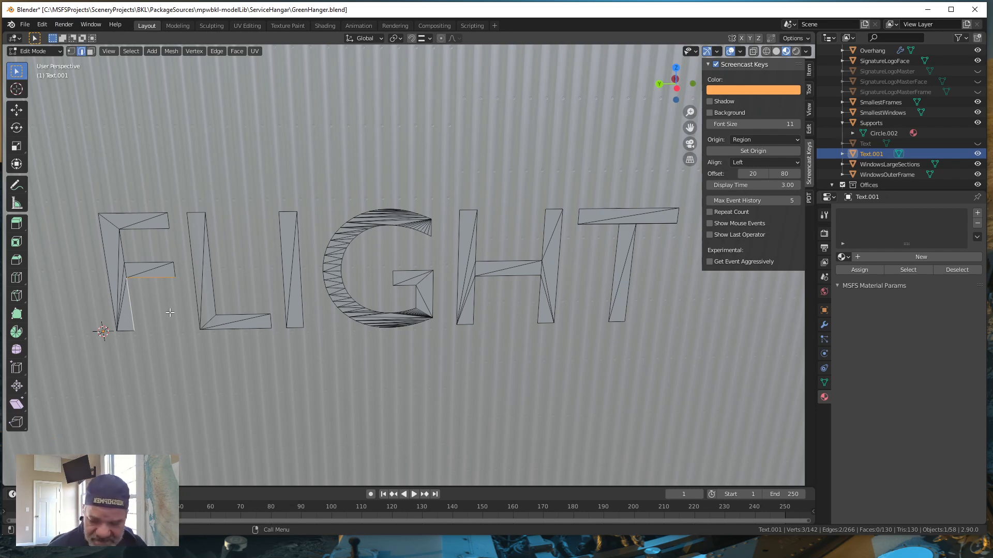
{"action": "key", "text": "alt"}
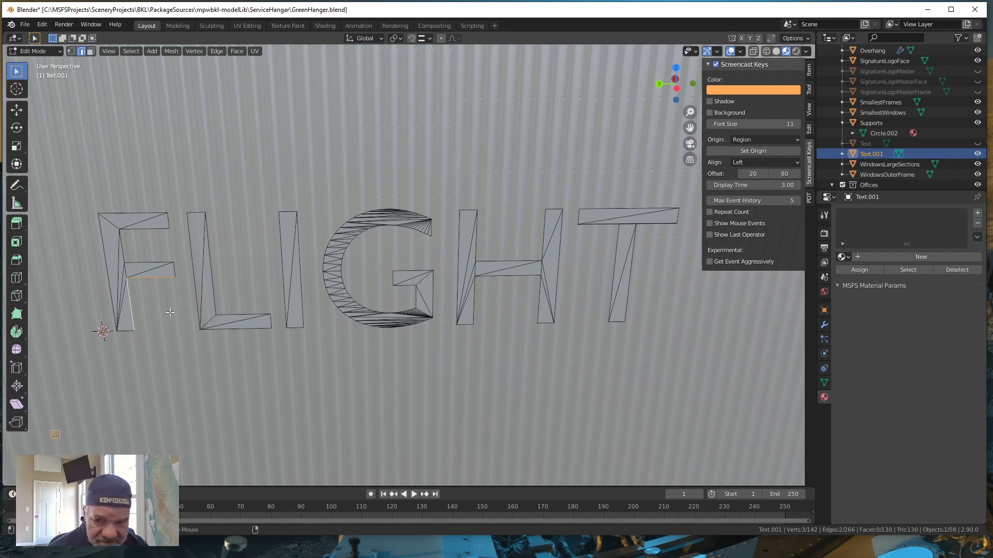
{"action": "left_click", "coordinate": [125, 334], "text": "alt+shift"}
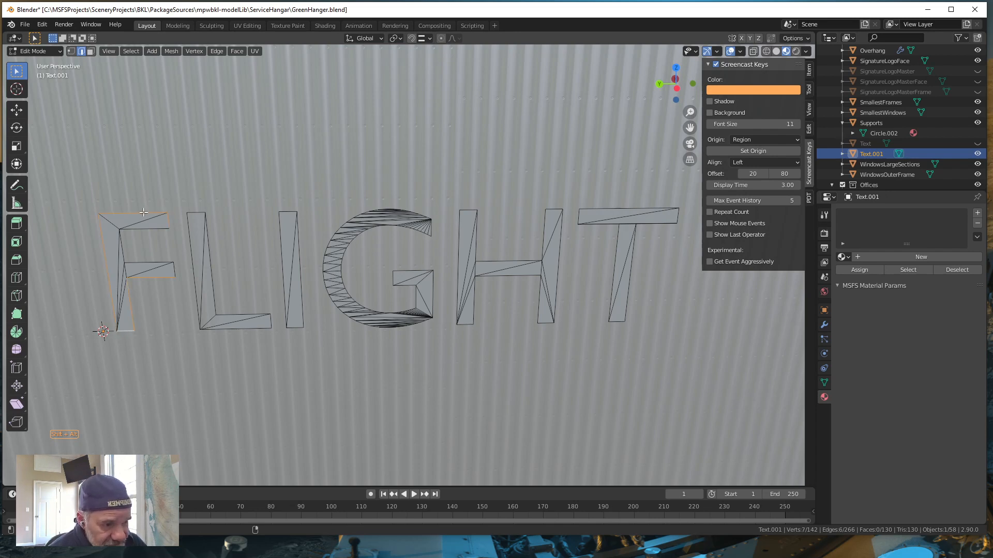
{"action": "left_click", "coordinate": [147, 228], "text": "alt+shift"}
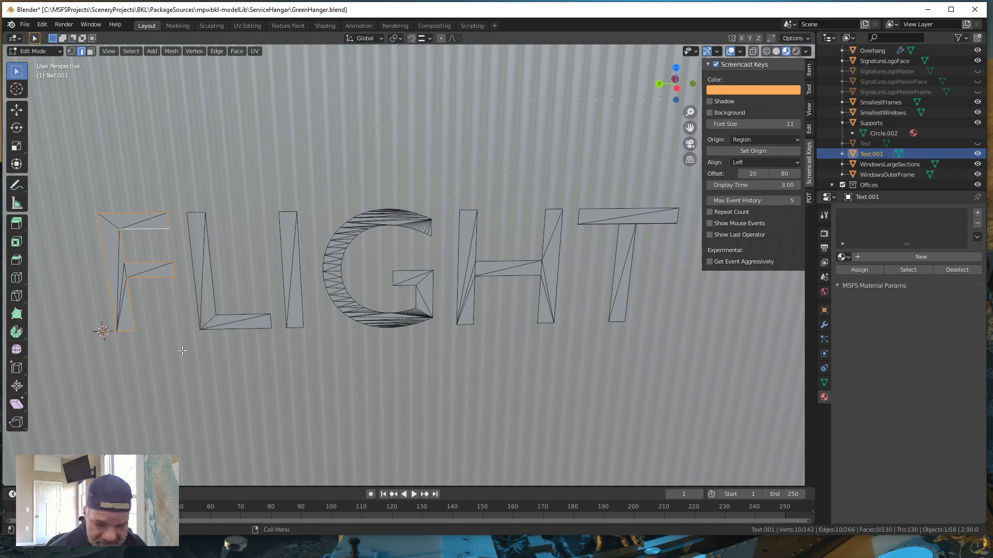
Add the outer boundary edges of the letters L, I and G to the edge selection
{"action": "left_click", "coordinate": [247, 330], "text": "alt+shift"}
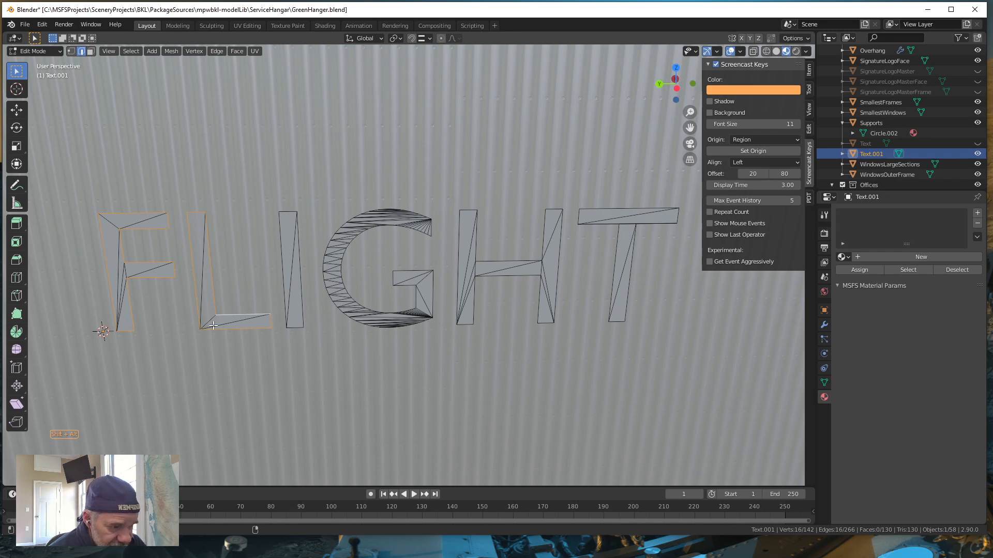
{"action": "left_click", "coordinate": [283, 298], "text": "alt+shift"}
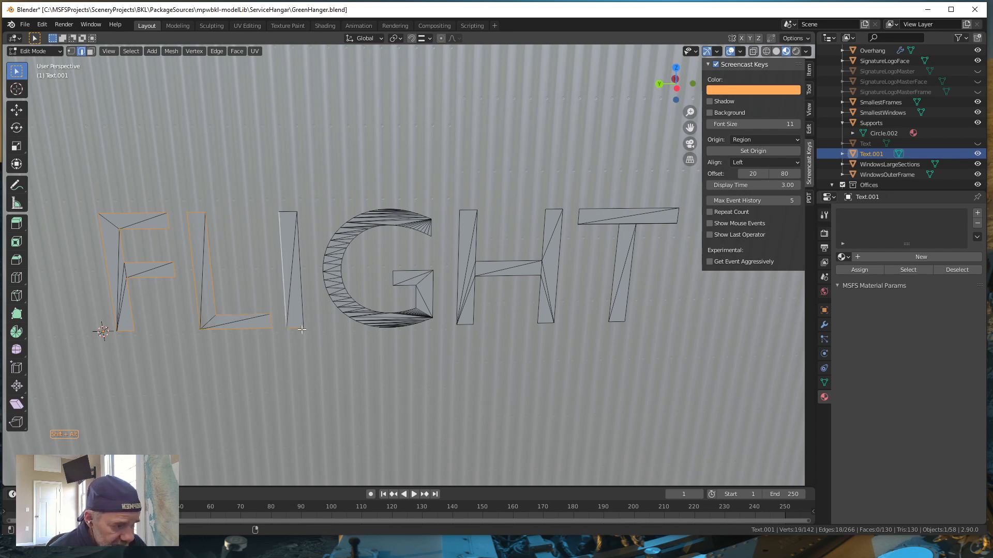
{"action": "left_click", "coordinate": [305, 313], "text": "alt+shift"}
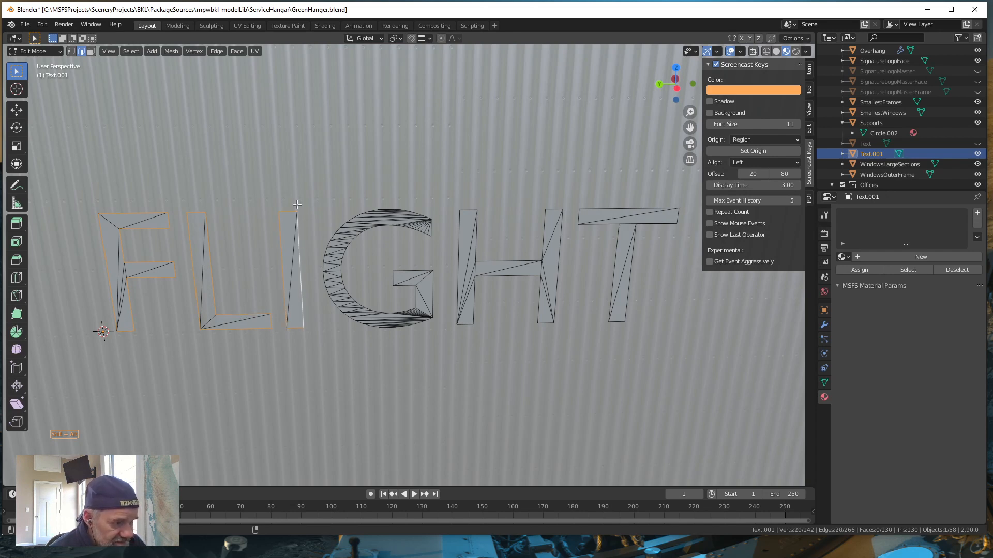
{"action": "left_click", "coordinate": [436, 292], "text": "alt+shift"}
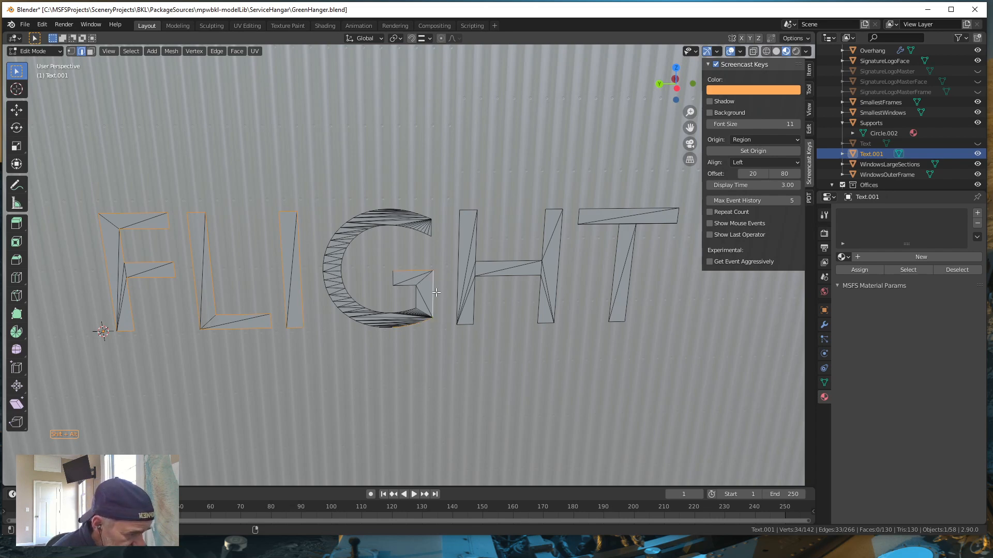
{"action": "left_click", "coordinate": [393, 279], "text": "alt+shift"}
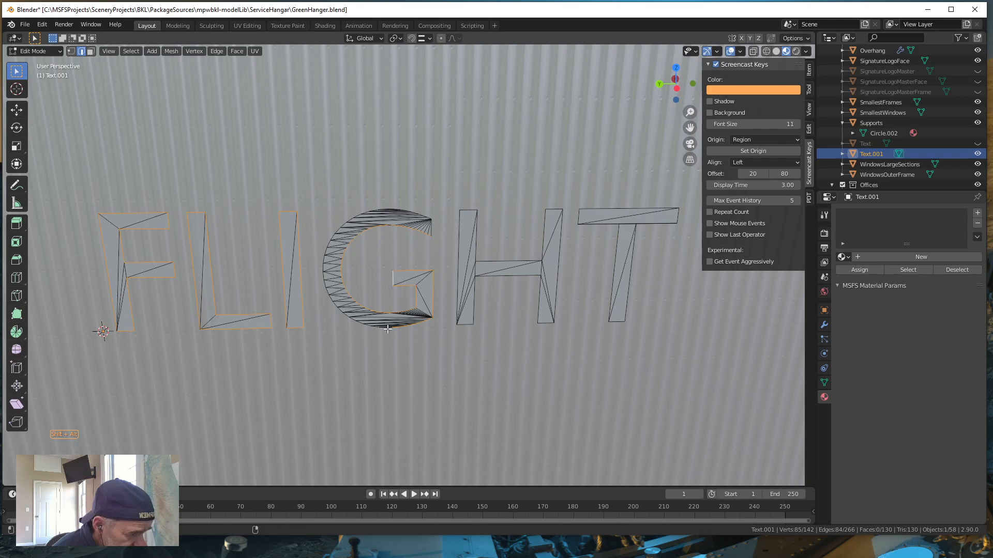
{"action": "left_click", "coordinate": [319, 269], "text": "alt+shift"}
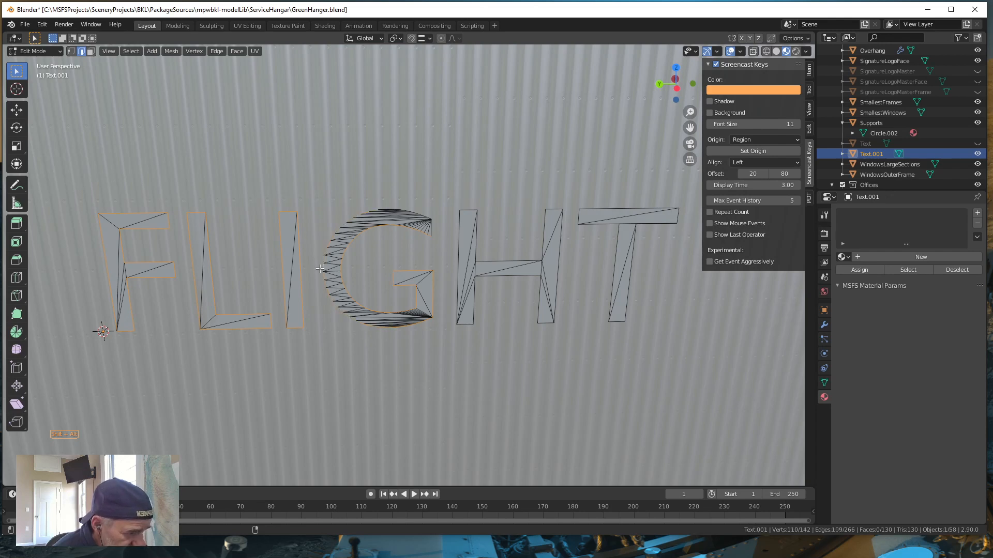
{"action": "left_click", "coordinate": [430, 232], "text": "alt+shift"}
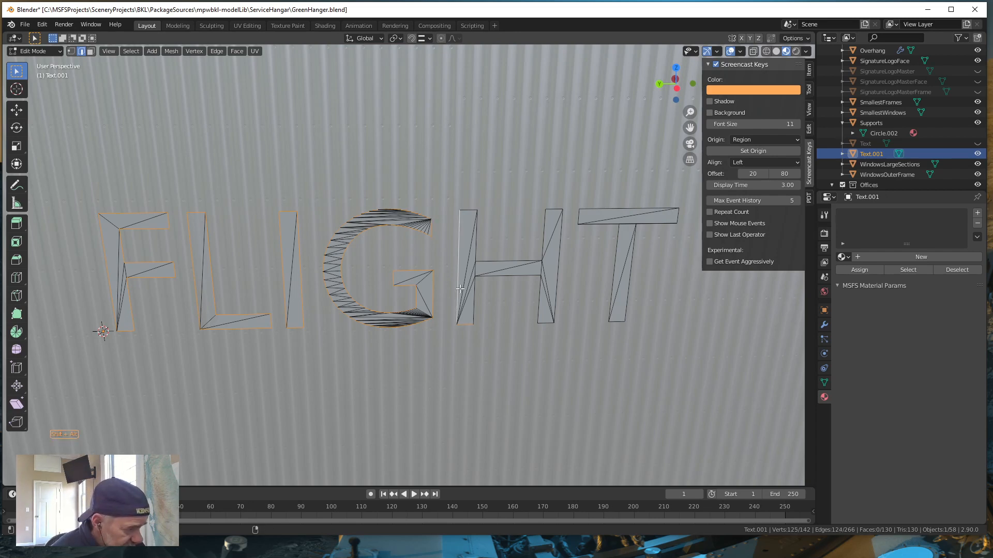
Extend the edge selection with the remaining outline edges of the letters H and T
{"action": "left_click", "coordinate": [481, 314], "text": "alt+shift"}
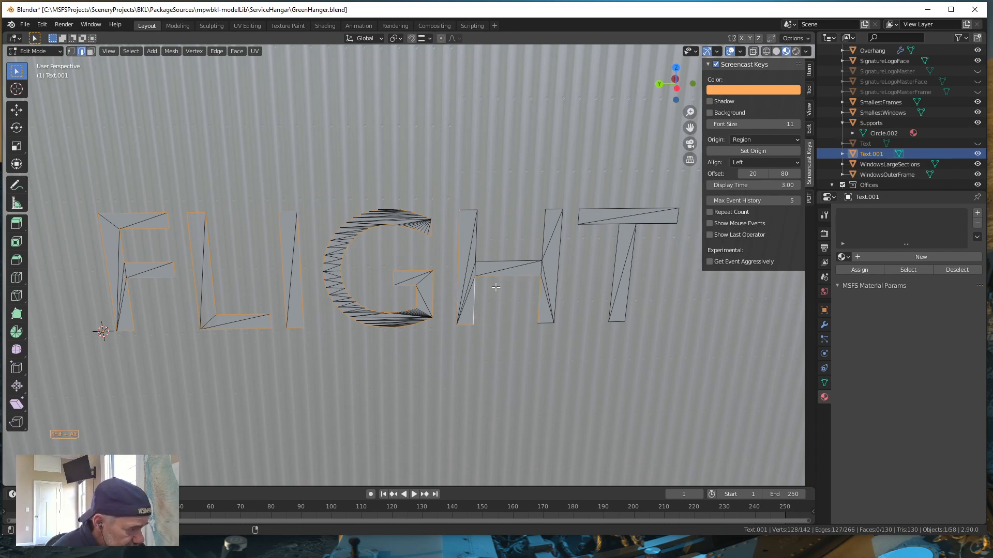
{"action": "left_click", "coordinate": [506, 261], "text": "alt+shift"}
{"action": "left_click", "coordinate": [562, 231], "text": "alt+shift"}
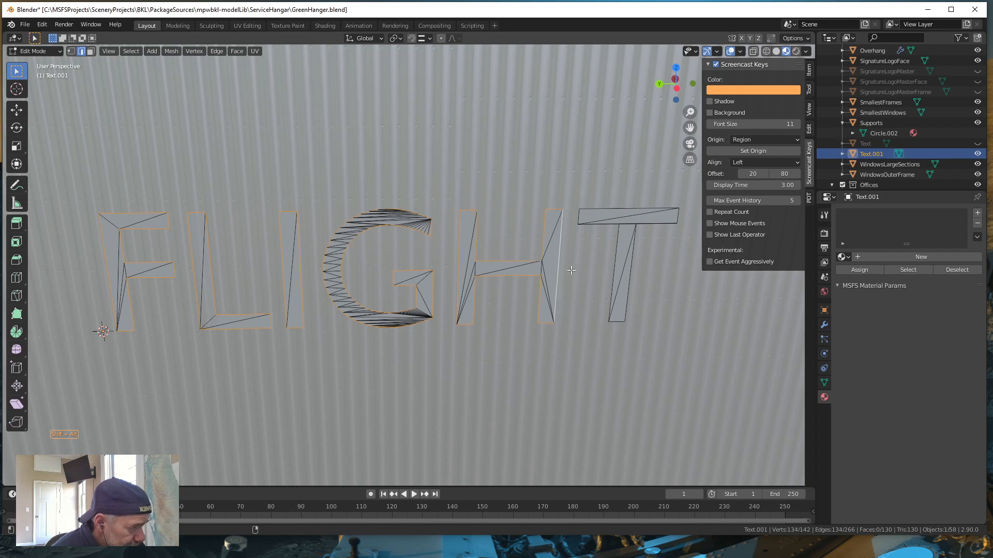
{"action": "left_click", "coordinate": [616, 299], "text": "alt+shift"}
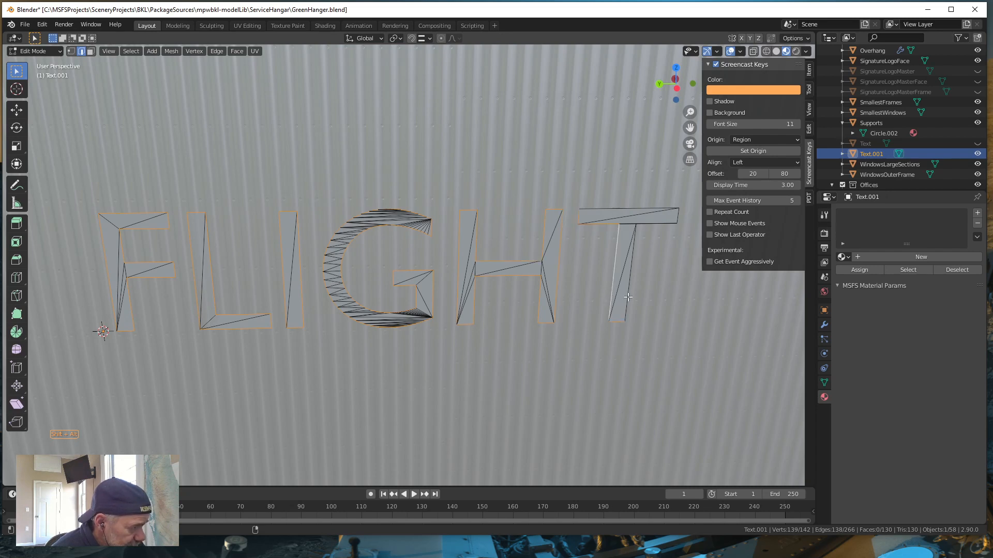
{"action": "left_click", "coordinate": [629, 296], "text": "alt+shift"}
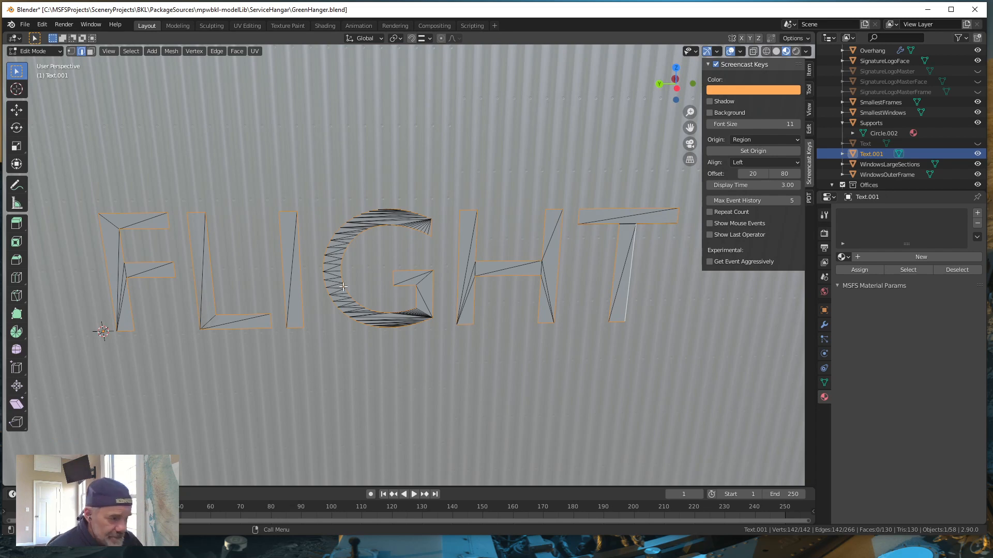
Duplicate the selected outline edges in place and separate the copy into its own object
{"action": "scroll", "coordinate": [339, 280], "scroll_direction": "down", "scroll_amount": 3}
{"action": "scroll", "coordinate": [339, 280], "scroll_direction": "up", "scroll_amount": 1}
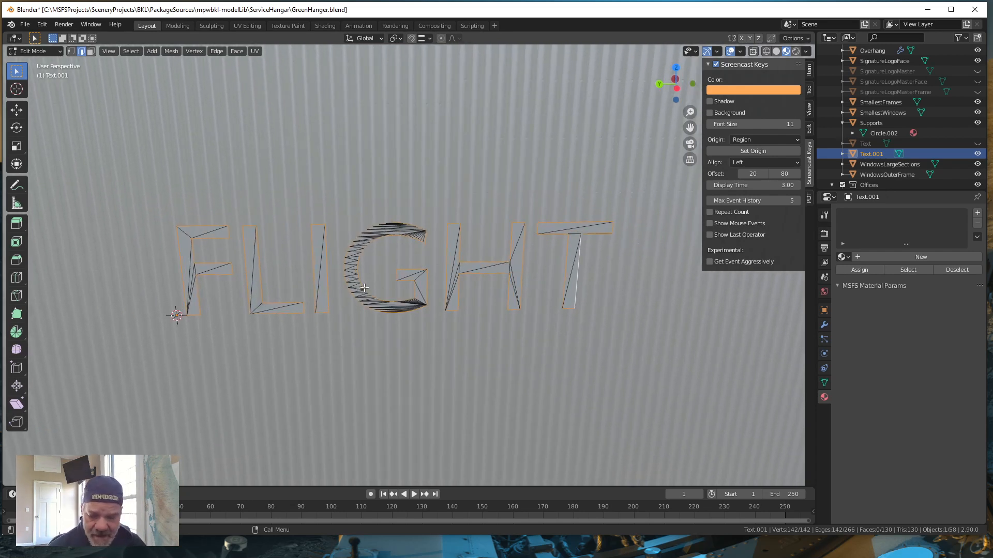
{"action": "key", "text": "shift"}
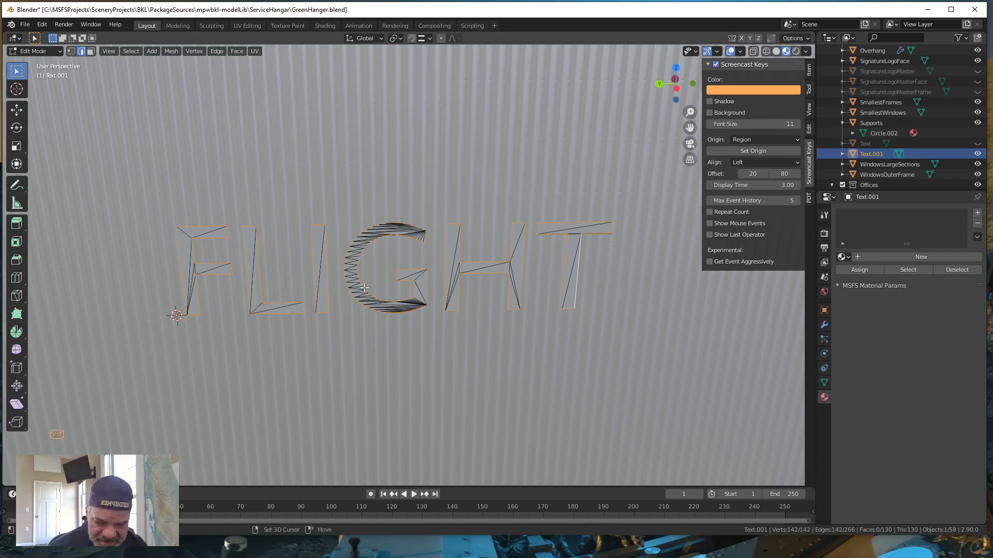
{"action": "key", "text": "shift+d"}
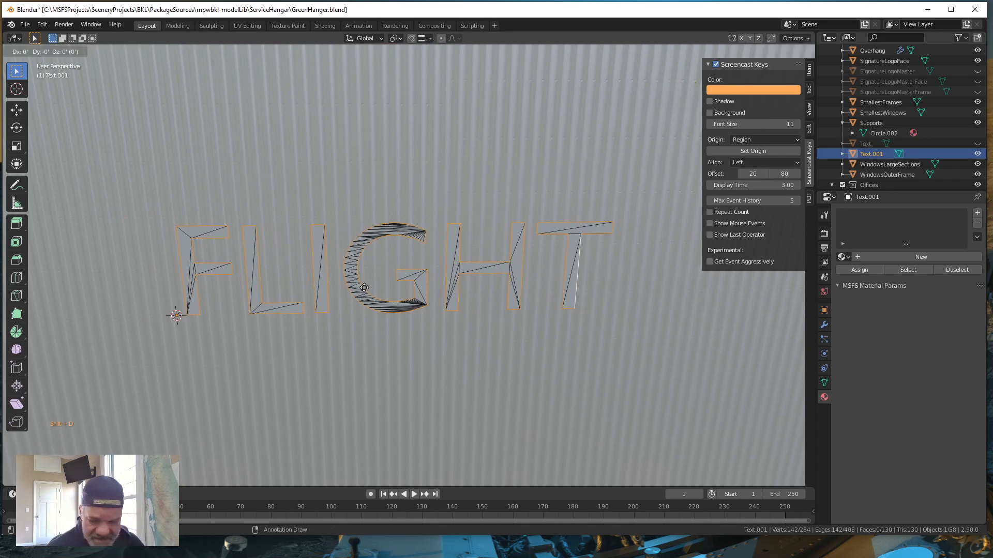
{"action": "left_click", "coordinate": [364, 288]}
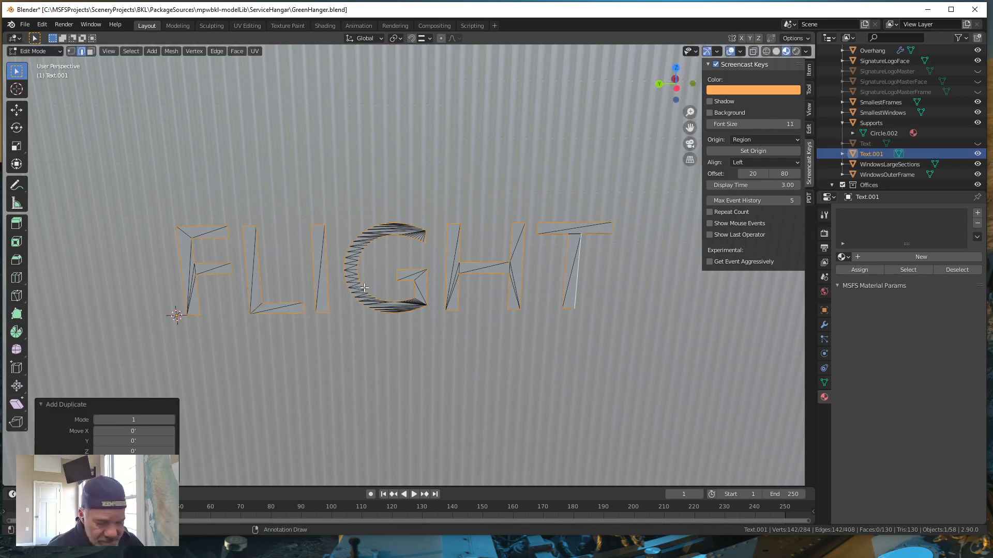
{"action": "key", "text": "p"}
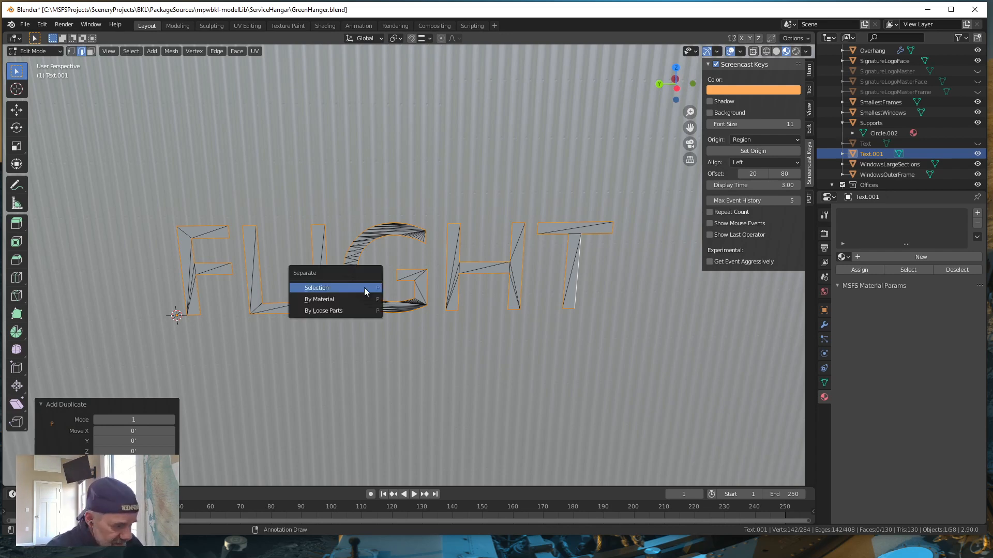
{"action": "left_click", "coordinate": [364, 288]}
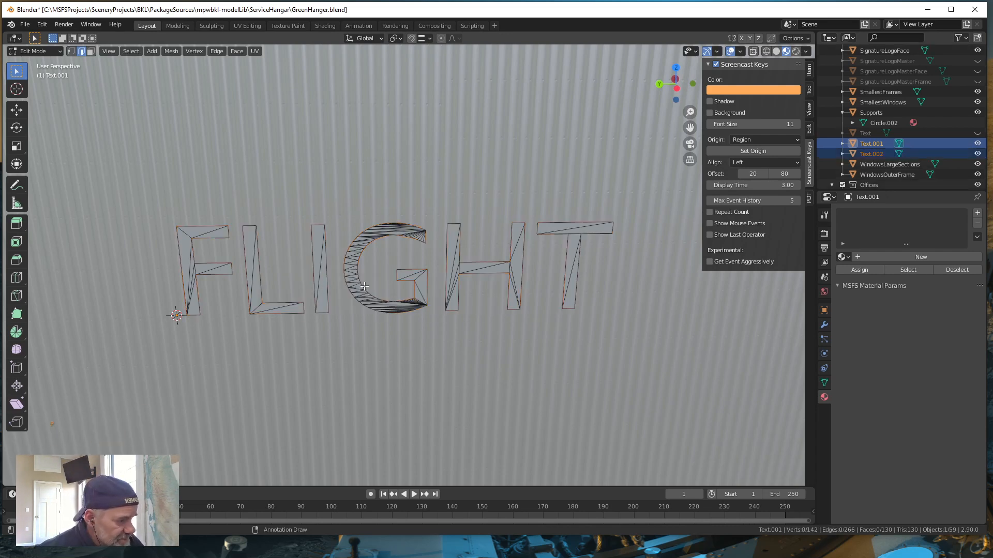
Rename the separated object Text.002 as TextOutline
{"action": "left_click", "coordinate": [872, 154]}
{"action": "double_click", "coordinate": [871, 153]}
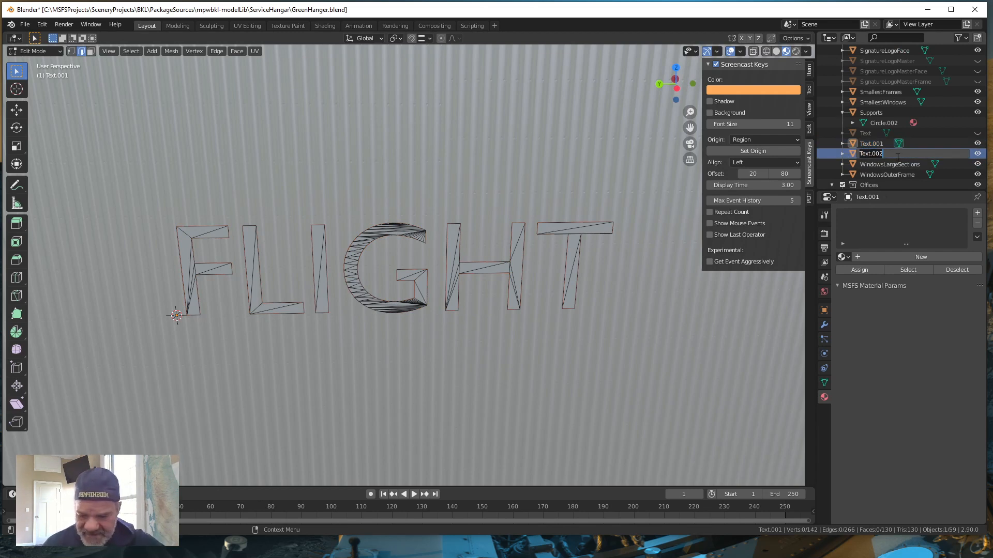
{"action": "type", "text": "Tex"}
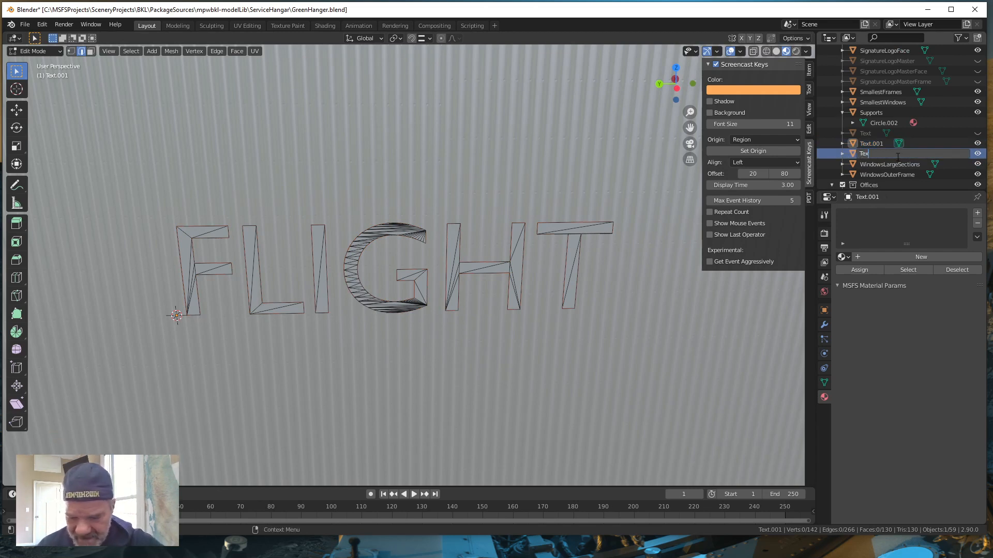
{"action": "type", "text": "tOu"}
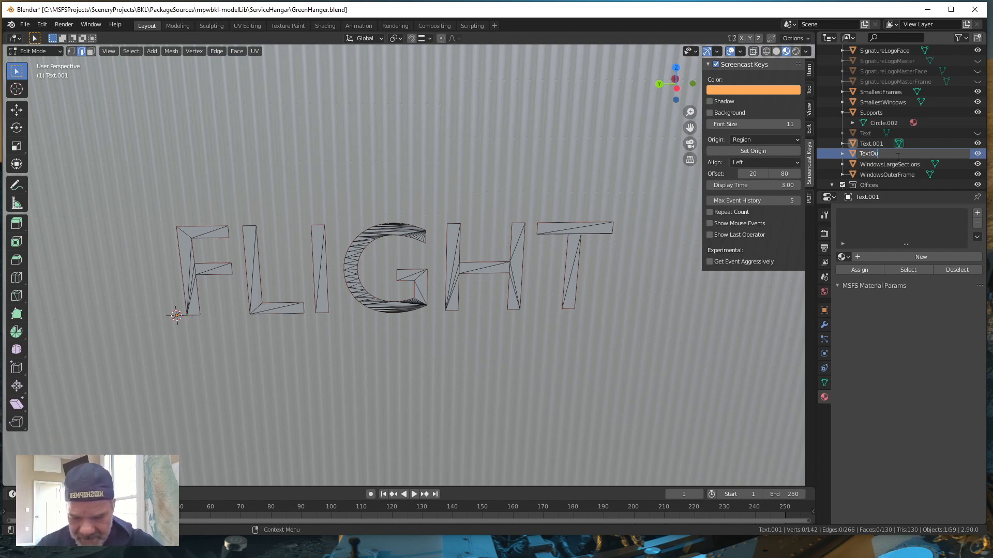
{"action": "type", "text": "tline"}
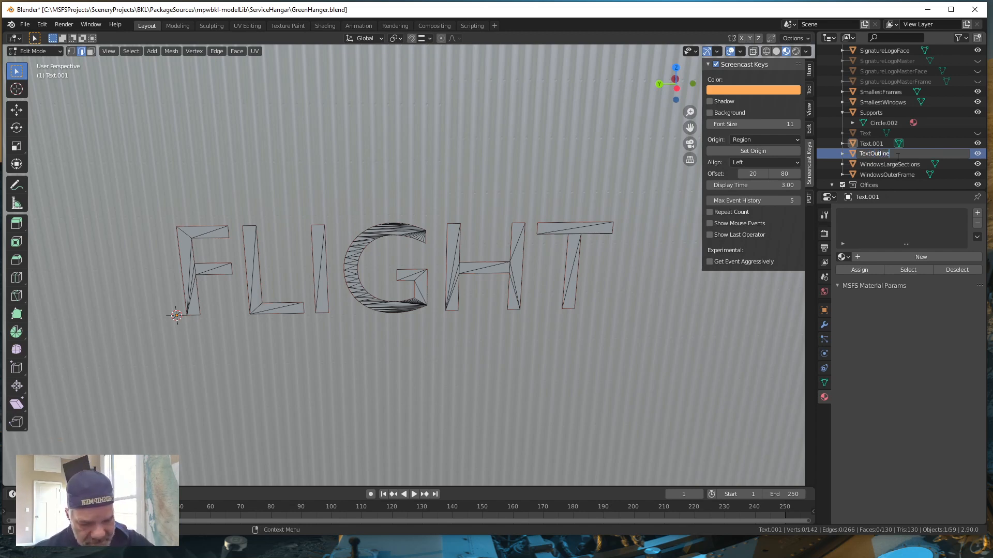
{"action": "key", "text": "Return"}
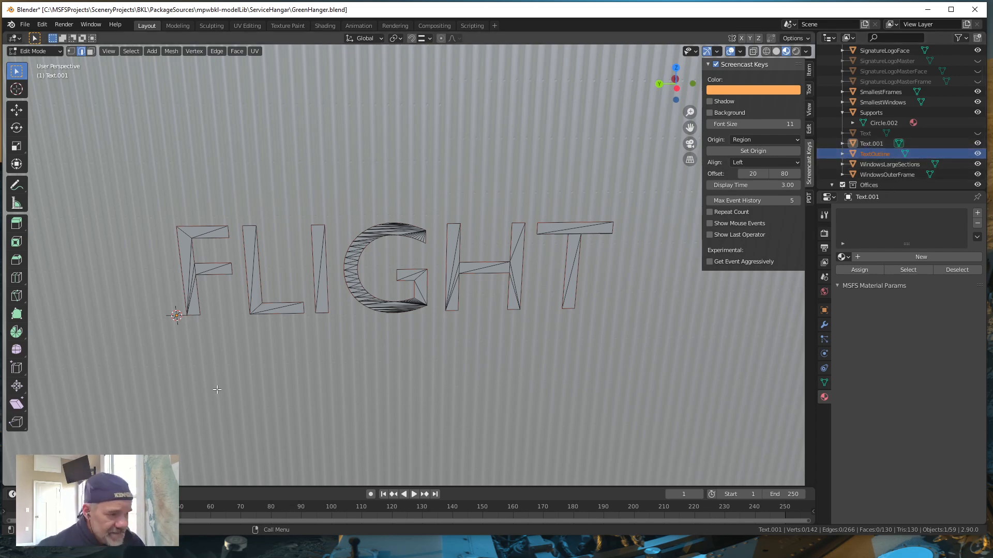
Return to Object Mode and hide the original triangulated FLIGHT mesh, Text.001
{"action": "key", "text": "Tab"}
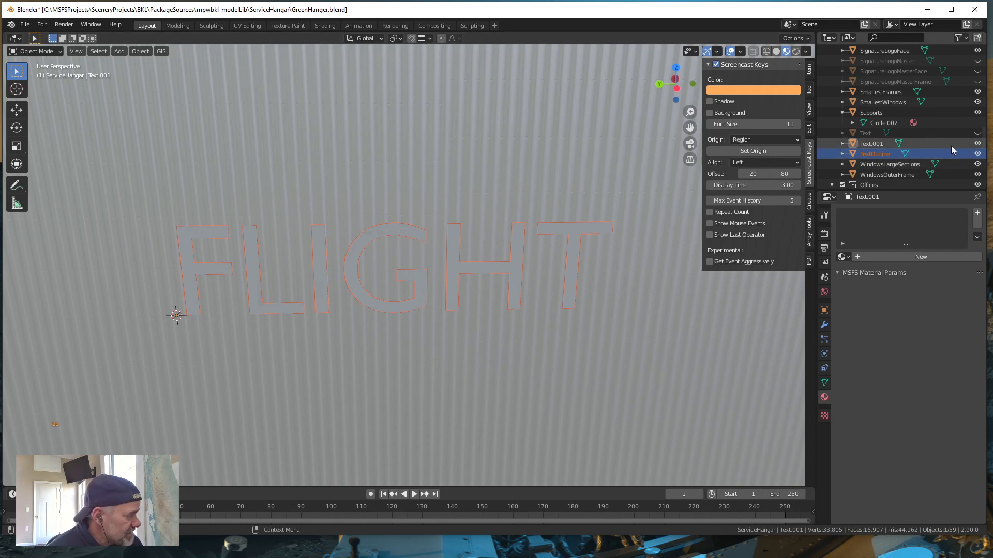
{"action": "left_click", "coordinate": [977, 143]}
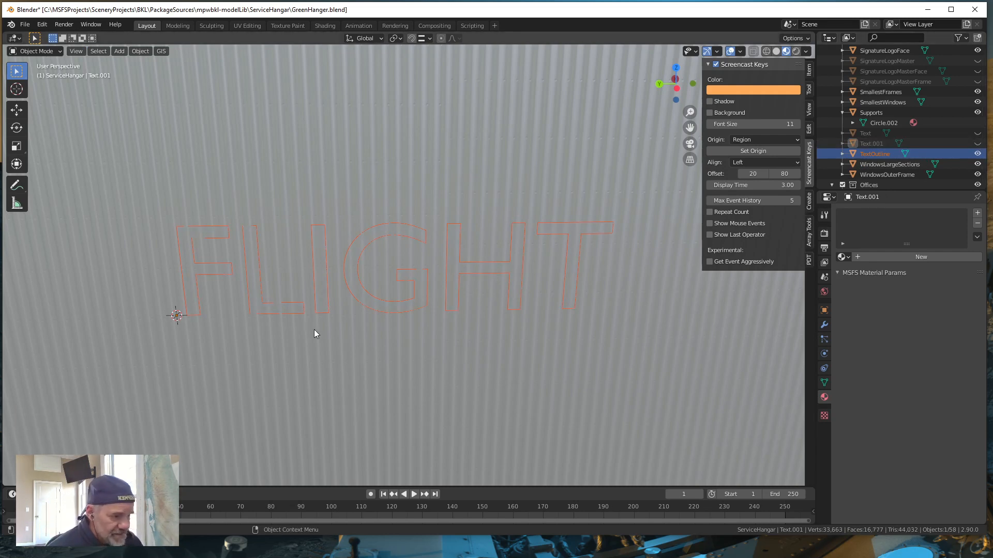
{"action": "mouse_move", "coordinate": [315, 330]}
{"action": "middle_mouse_down"}
{"action": "mouse_move", "coordinate": [314, 314]}
{"action": "mouse_move", "coordinate": [313, 325]}
{"action": "middle_mouse_up"}
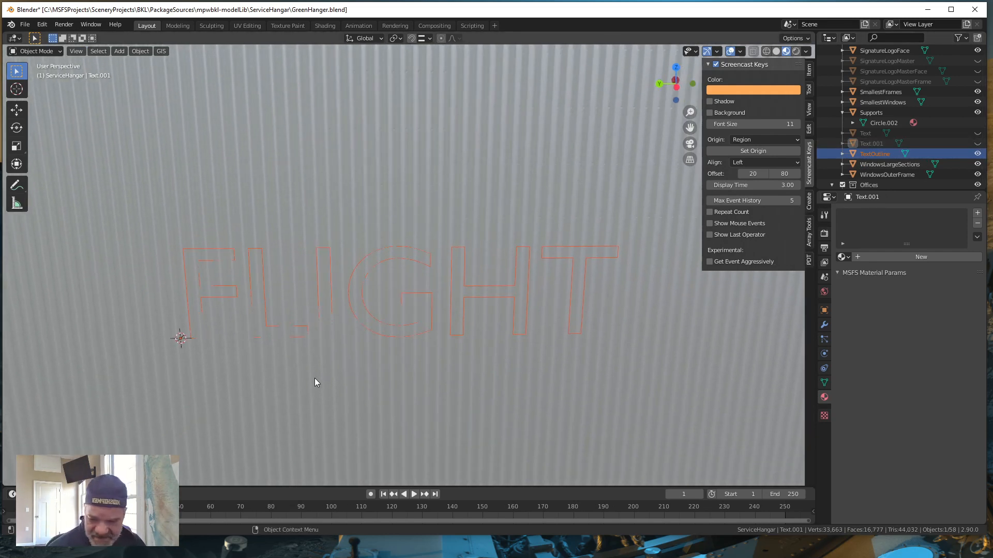
{"action": "middle_click_drag", "start_coordinate": [326, 381], "coordinate": [378, 354]}
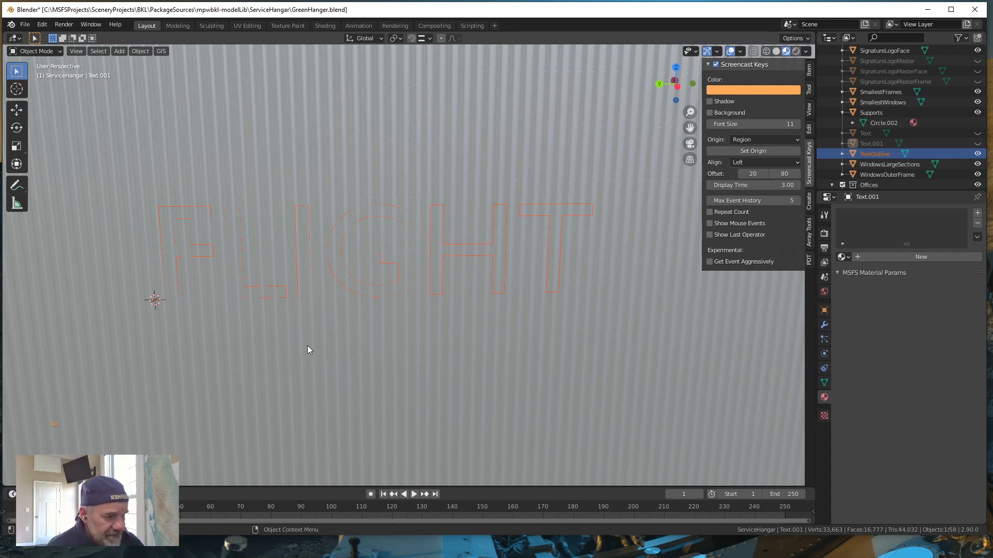
Make TextOutline the active object, enter Edit Mode on it and display its vertices
{"action": "left_click", "coordinate": [888, 151]}
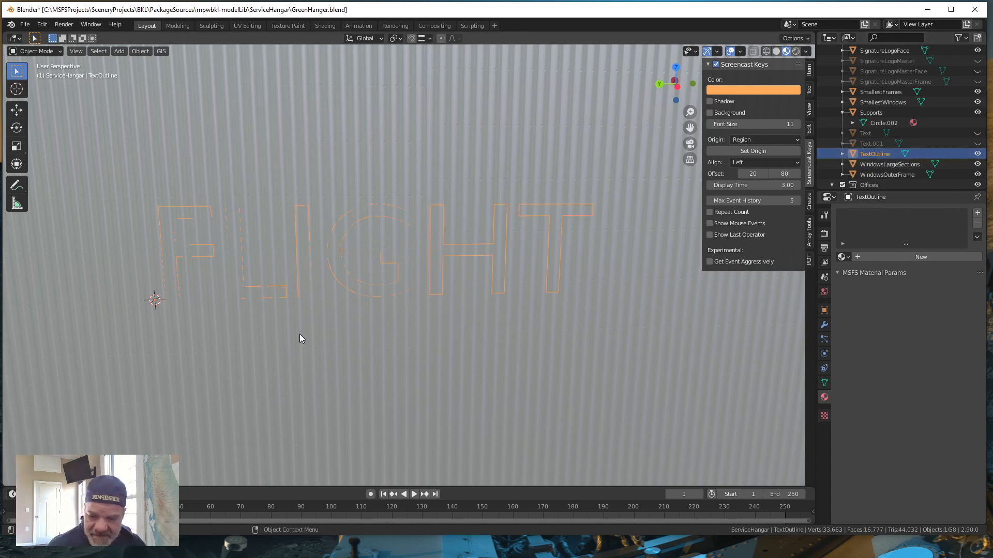
{"action": "key", "text": "Tab"}
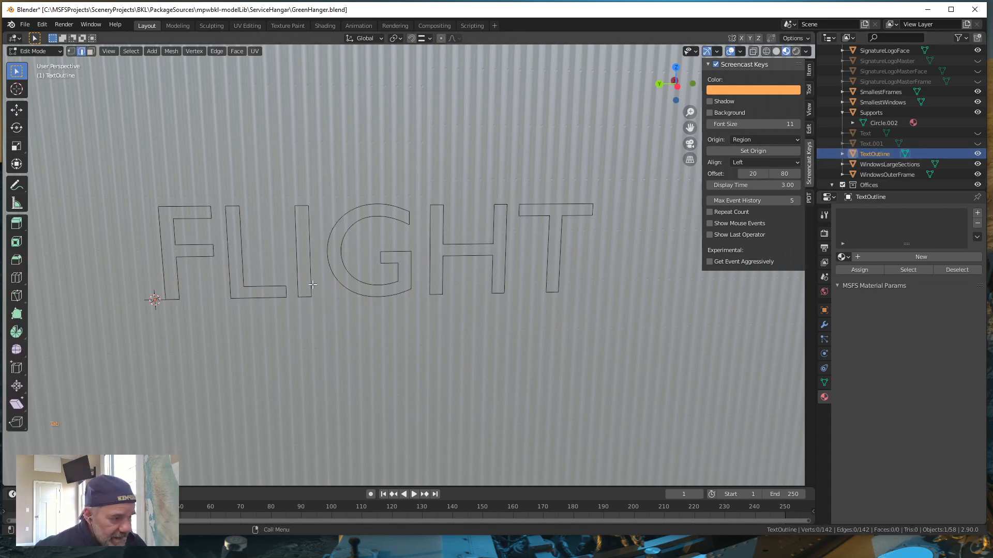
{"action": "left_click", "coordinate": [71, 51]}
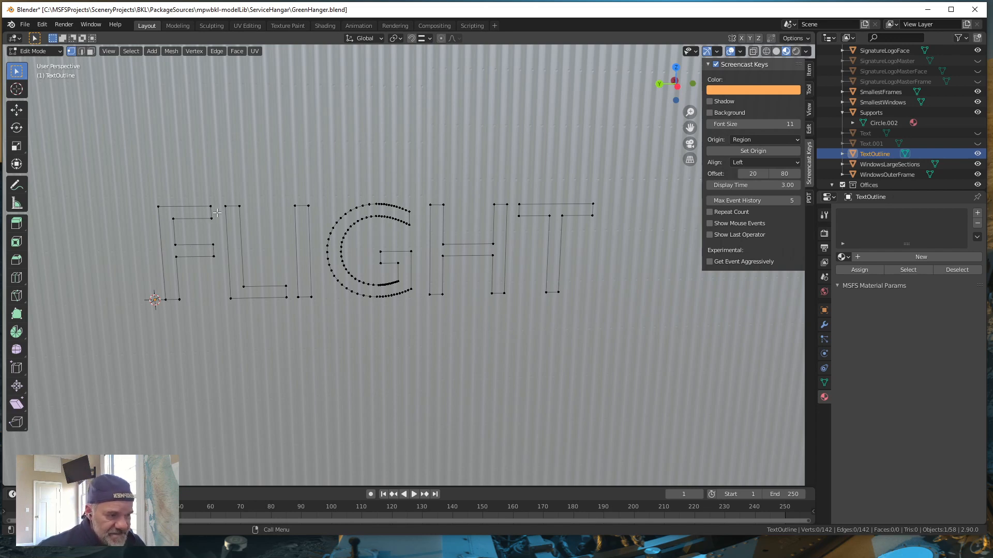
{"action": "middle_click", "coordinate": [263, 221], "text": "alt"}
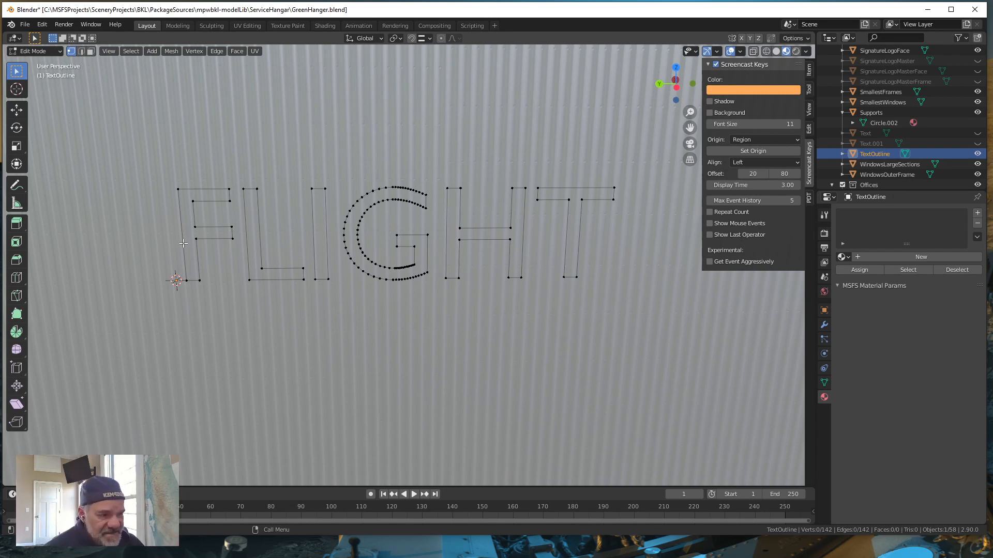
Switch to edge selection and select only the closed outline loop of the letter F in TextOutline
{"action": "left_click", "coordinate": [81, 51]}
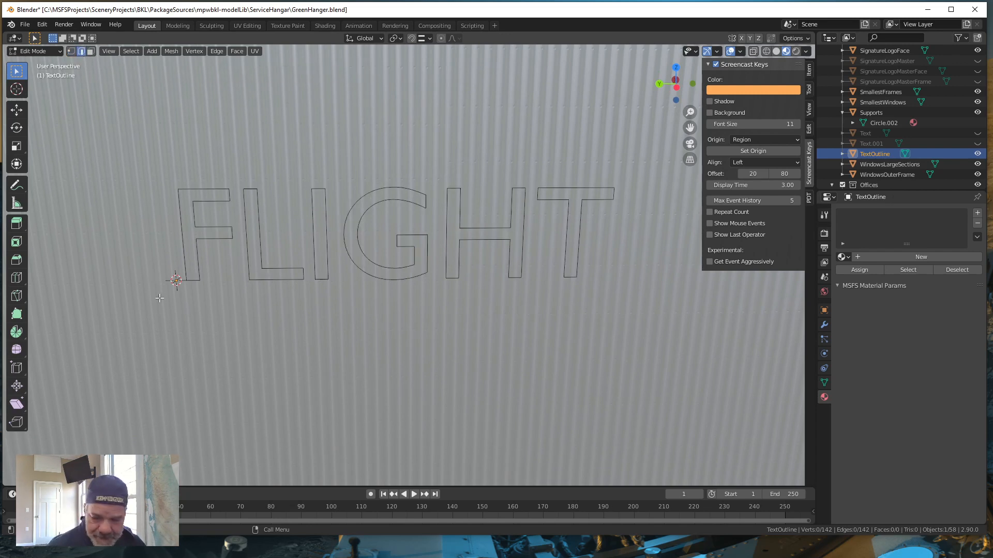
{"action": "left_click", "coordinate": [194, 282], "text": "alt"}
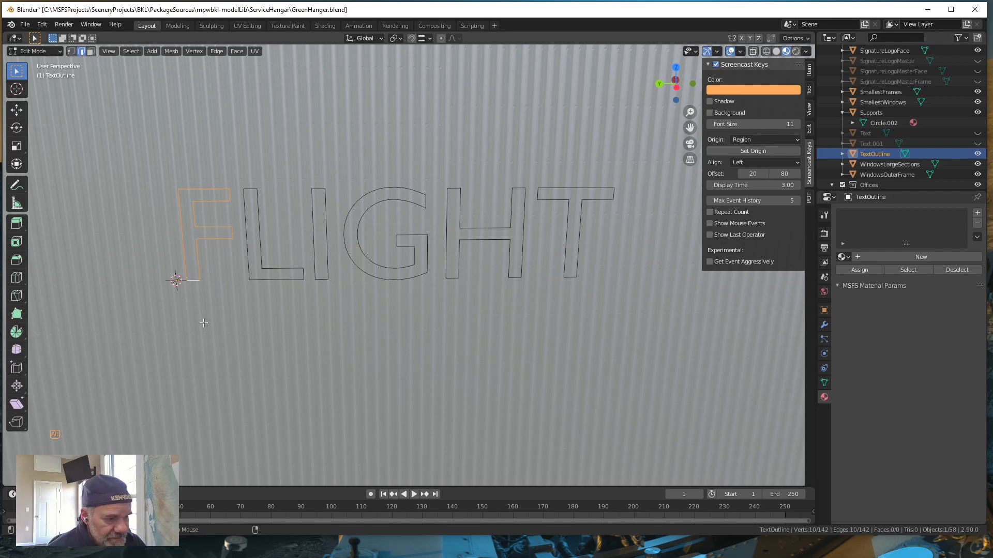
{"action": "left_click", "coordinate": [264, 284], "text": "alt+shift"}
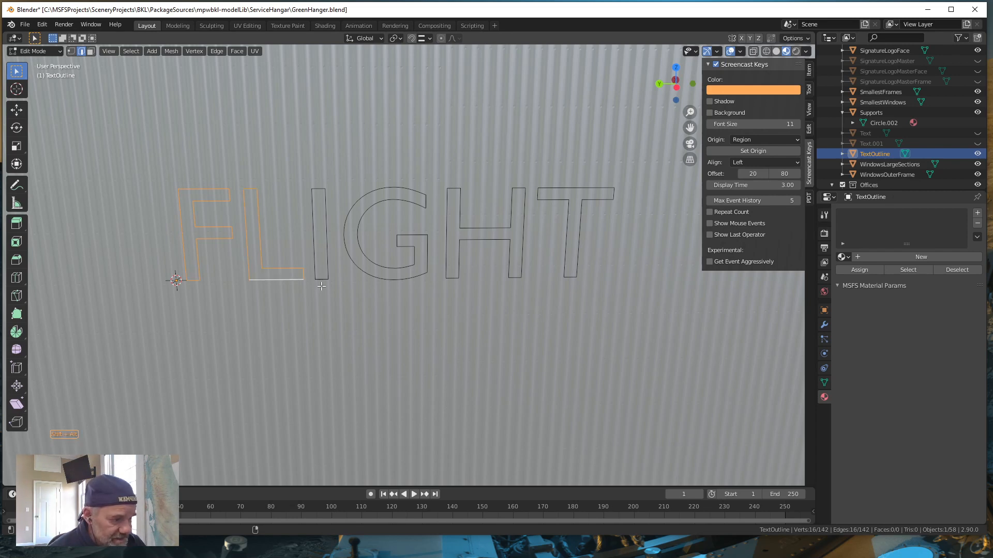
{"action": "left_click", "coordinate": [190, 282]}
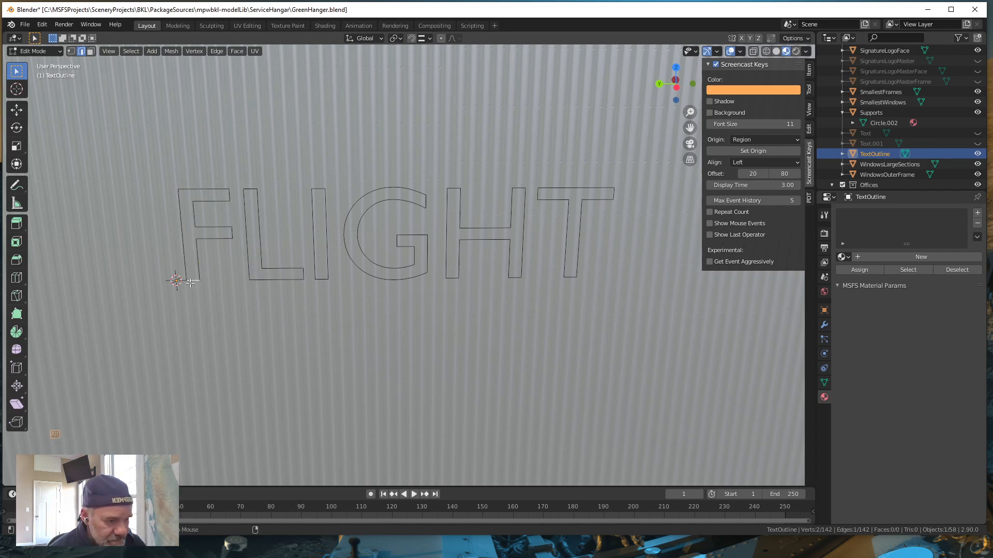
{"action": "left_click", "coordinate": [190, 283], "text": "alt"}
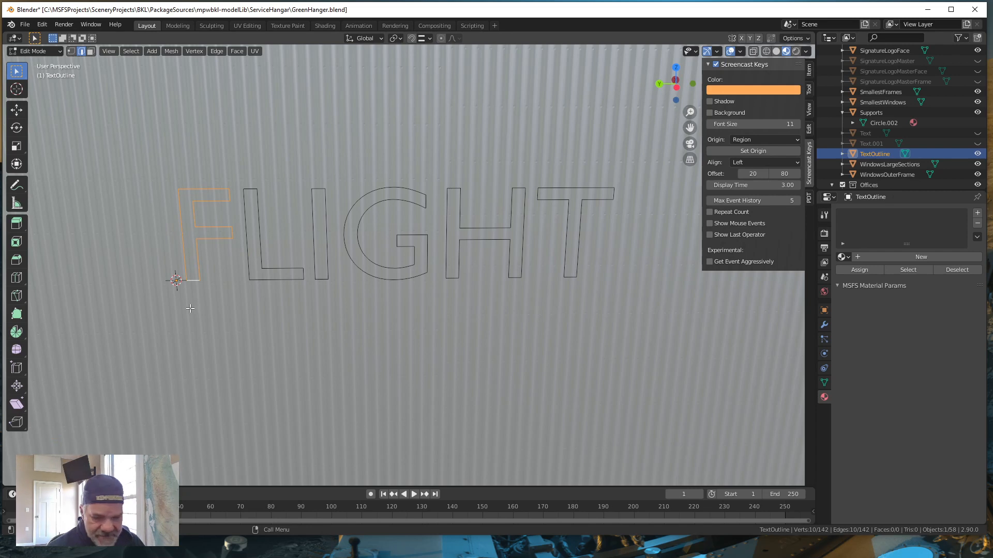
Fill the closed outlines of the letters F, L and I with one face each
{"action": "key", "text": "f"}
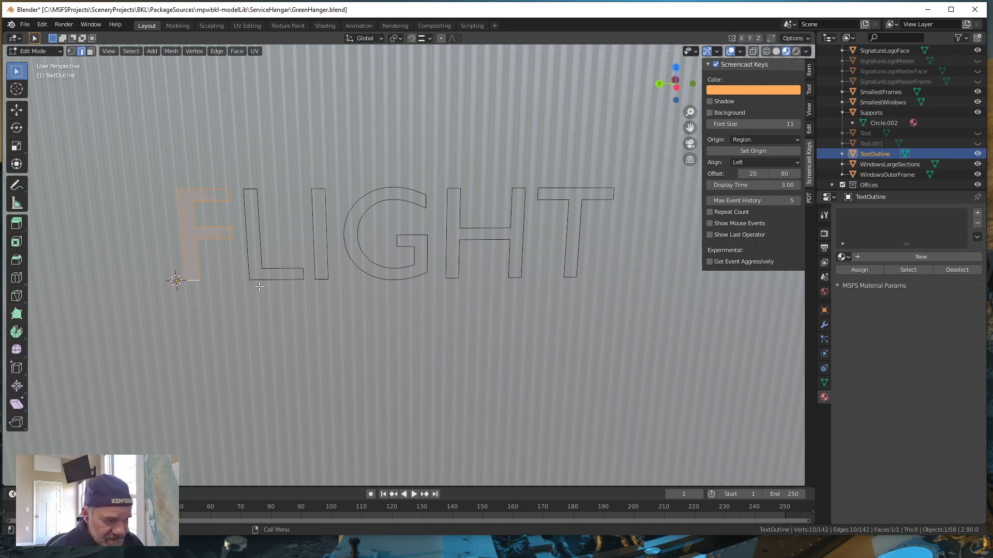
{"action": "key", "text": "alt"}
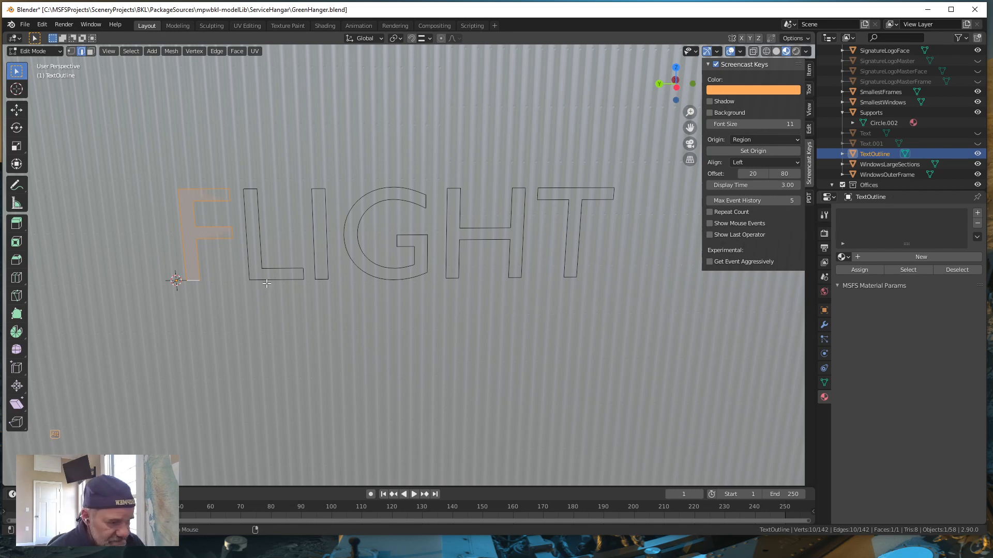
{"action": "left_click", "coordinate": [268, 282], "text": "alt"}
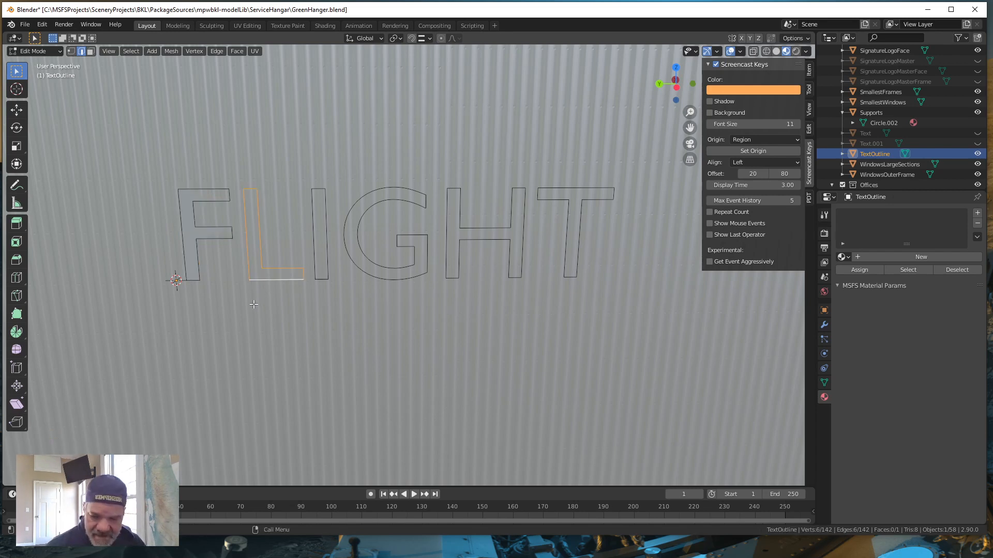
{"action": "key", "text": "f"}
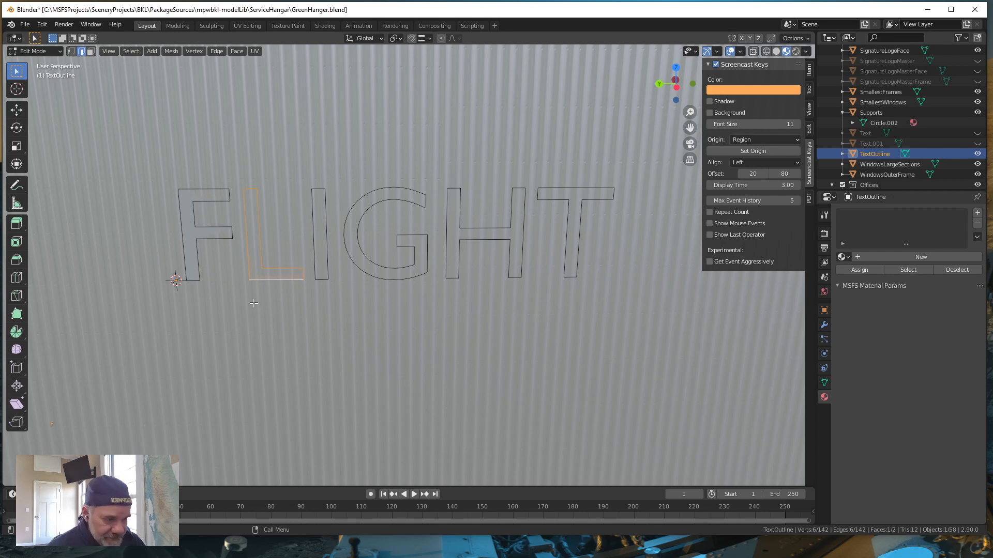
{"action": "key", "text": "alt"}
{"action": "left_click", "coordinate": [323, 281], "text": "alt"}
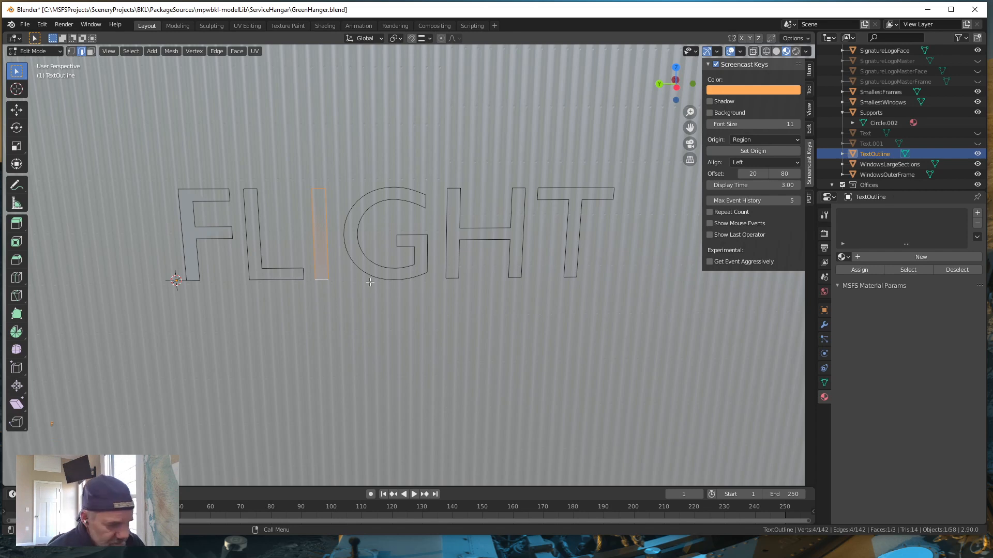
Fill the closed outlines of the letters G, H and T with one face each
{"action": "left_click", "coordinate": [388, 282], "text": "alt"}
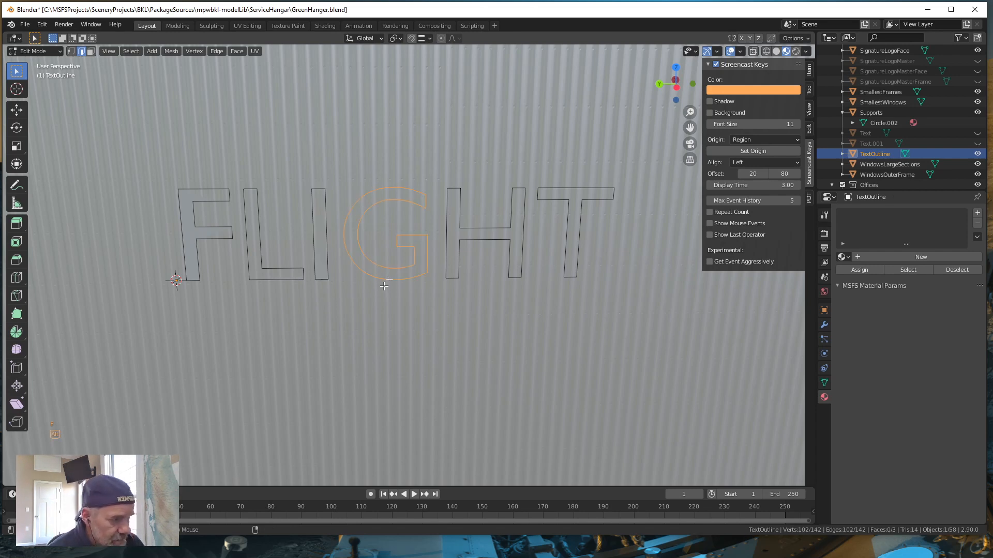
{"action": "key", "text": "f"}
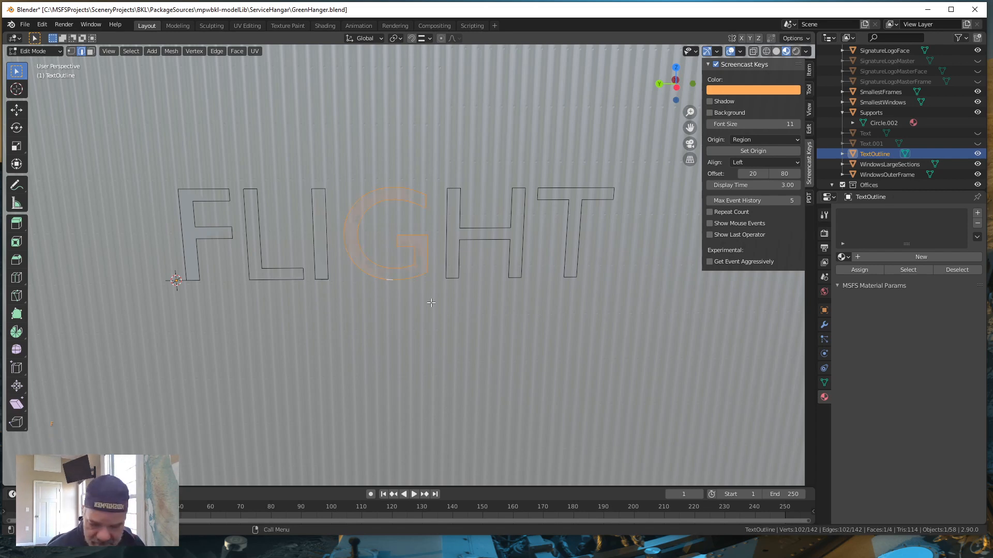
{"action": "left_click", "coordinate": [452, 280], "text": "alt"}
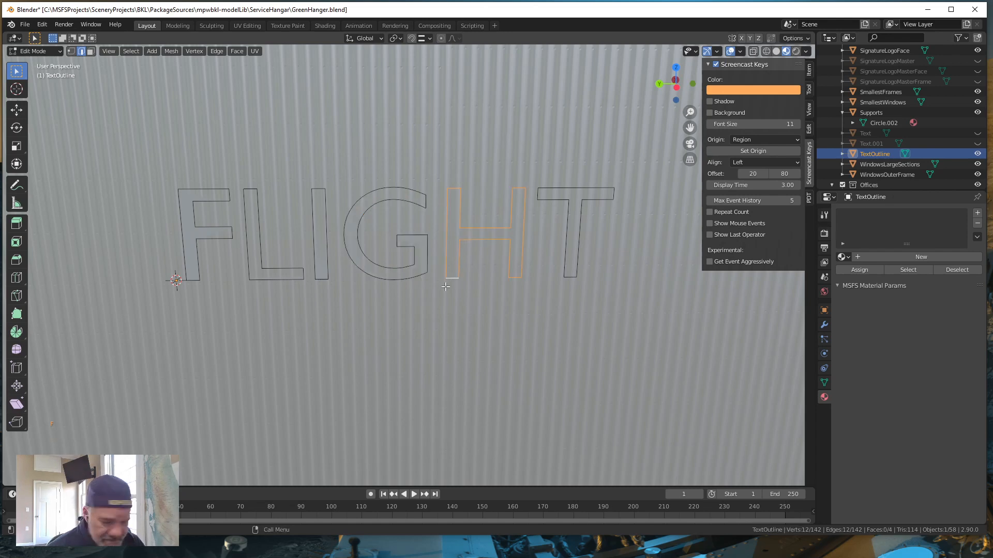
{"action": "key", "text": "f"}
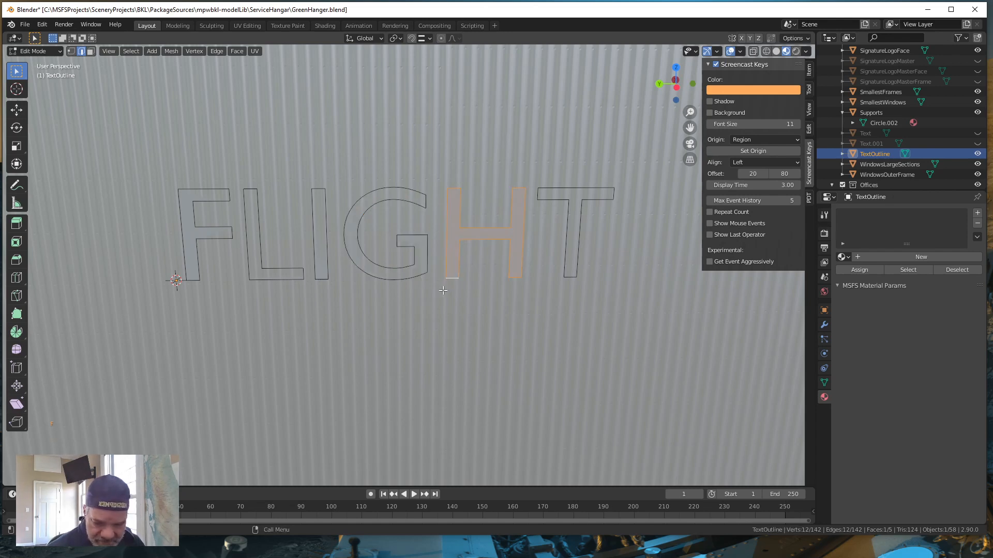
{"action": "left_click", "coordinate": [567, 282], "text": "alt"}
{"action": "key", "text": "f"}
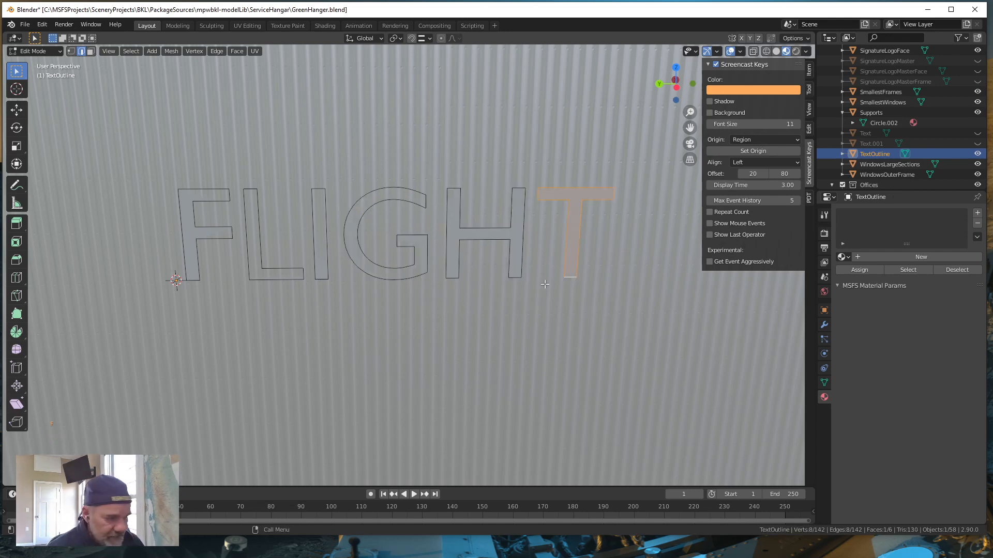
Switch to face selection and examine the filled F and G faces for how cleanly each letter is covered
{"action": "left_click", "coordinate": [90, 52]}
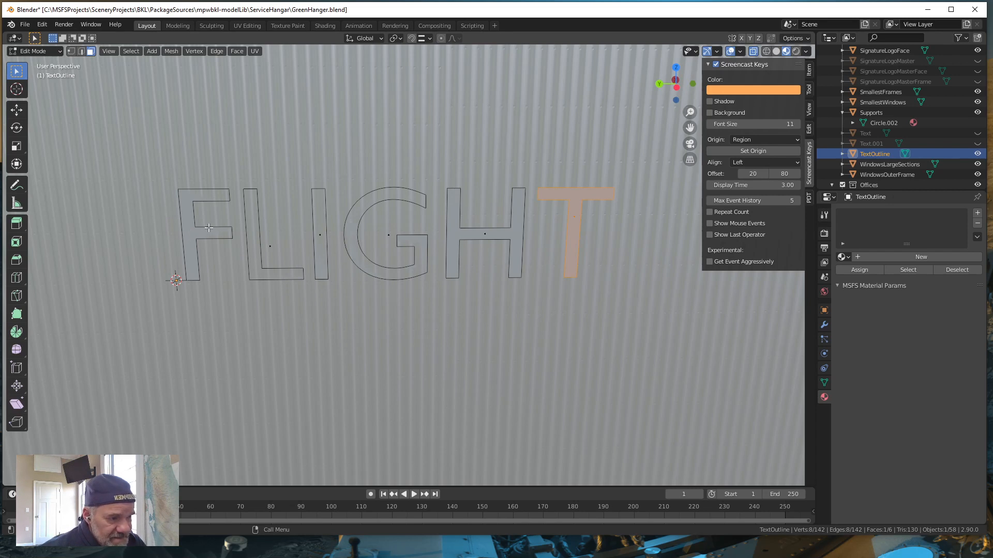
{"action": "left_click", "coordinate": [205, 250]}
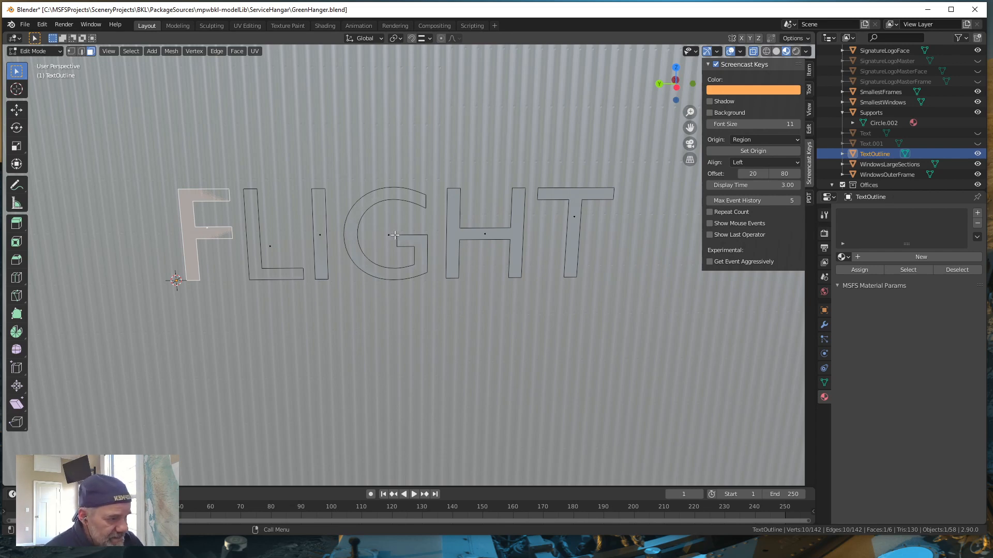
{"action": "left_click", "coordinate": [370, 261]}
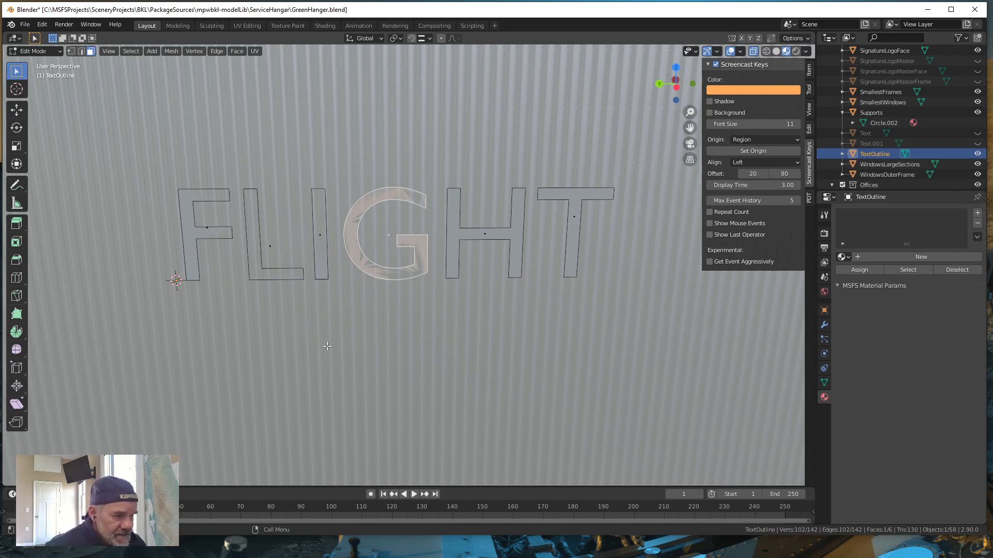
{"action": "middle_click_drag", "start_coordinate": [318, 340], "coordinate": [347, 325]}
{"action": "scroll", "coordinate": [347, 325], "scroll_direction": "down", "scroll_amount": 5}
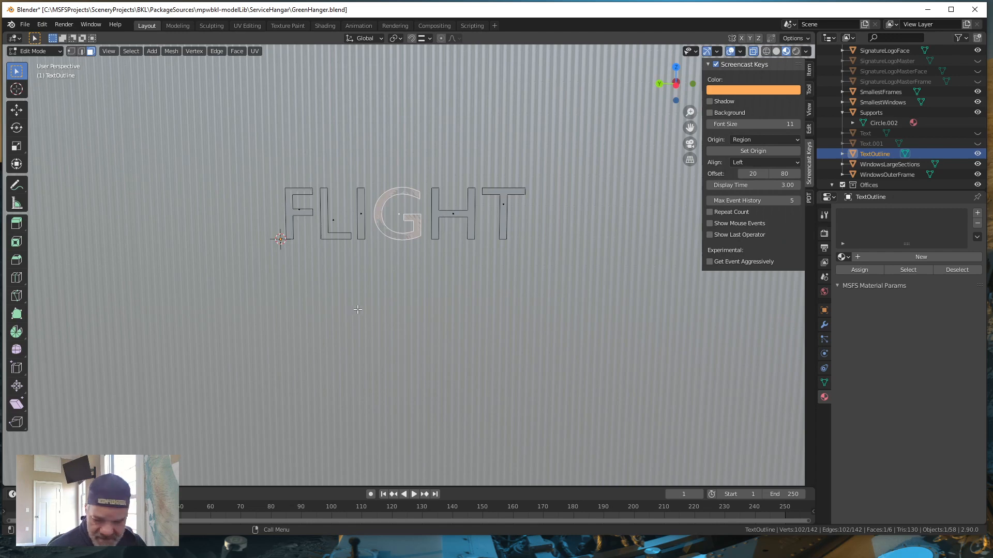
{"action": "scroll", "coordinate": [359, 306], "scroll_direction": "up", "scroll_amount": 5}
{"action": "key", "text": "KP_Decimal"}
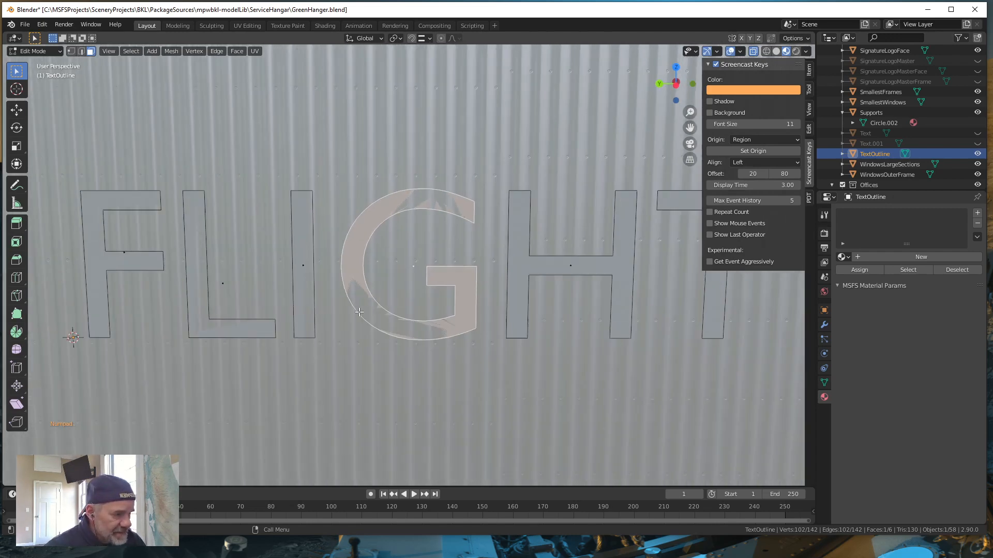
{"action": "scroll", "coordinate": [384, 317], "scroll_direction": "up", "scroll_amount": 5}
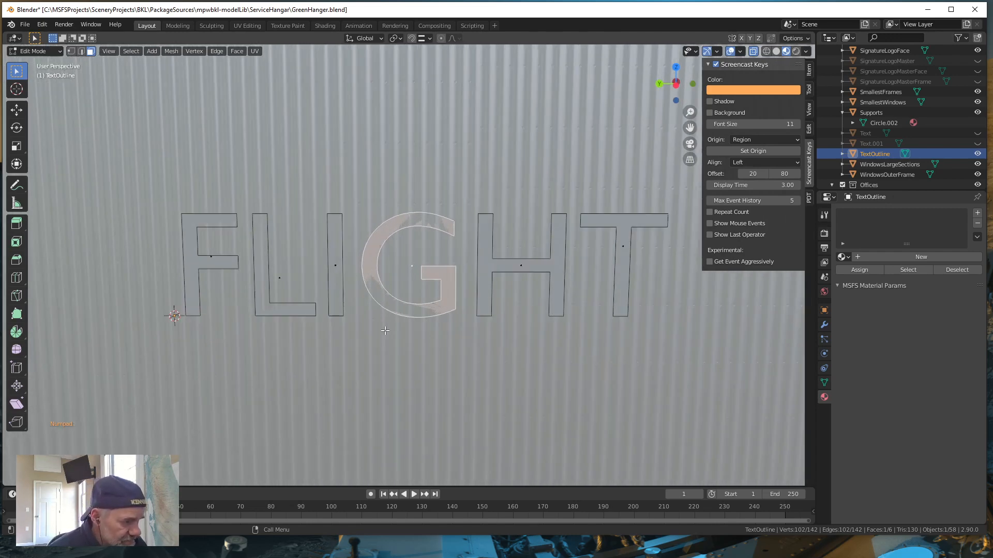
Select all six FLIGHT letter faces and extrude them outward from the wall by about 0.346'
{"action": "middle_click_drag", "start_coordinate": [424, 358], "coordinate": [391, 371]}
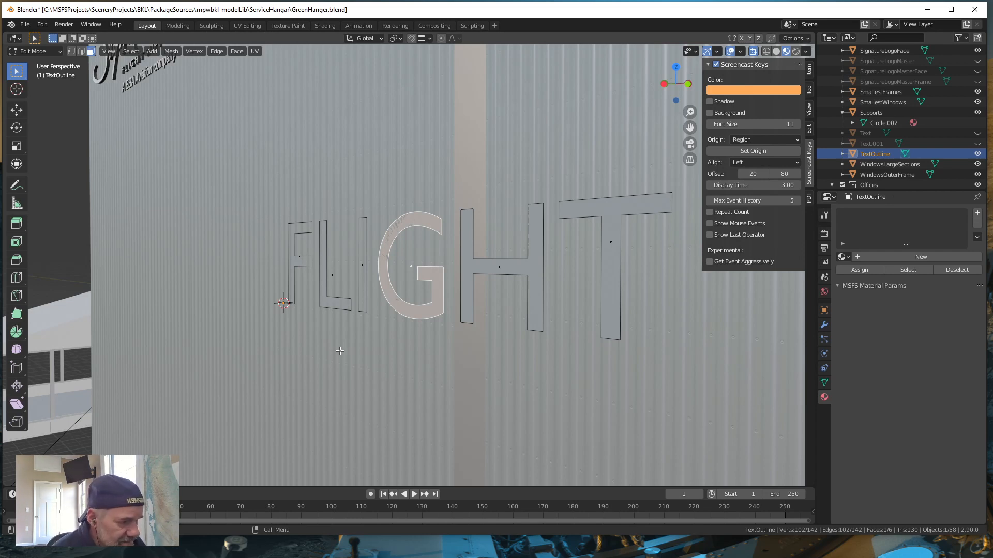
{"action": "key", "text": "a"}
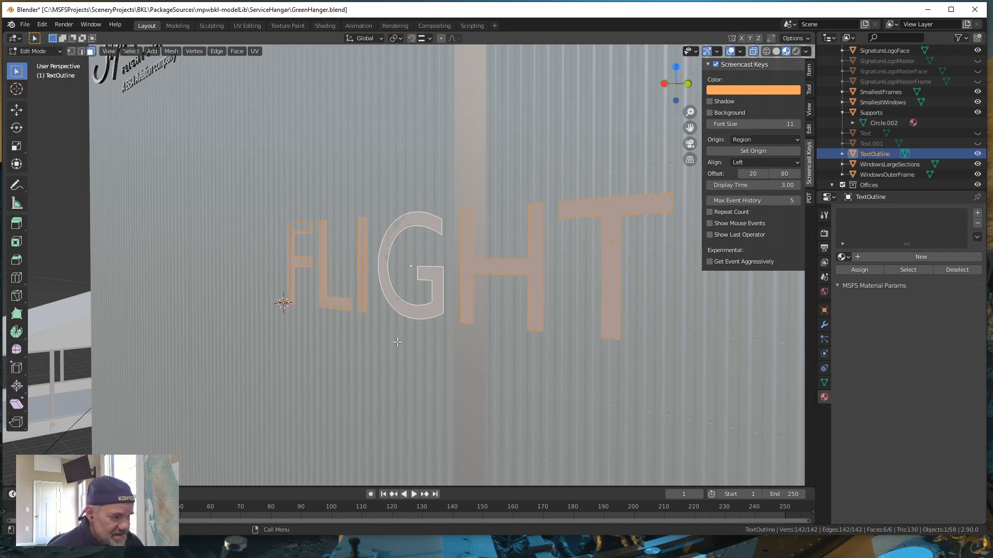
{"action": "key", "text": "e"}
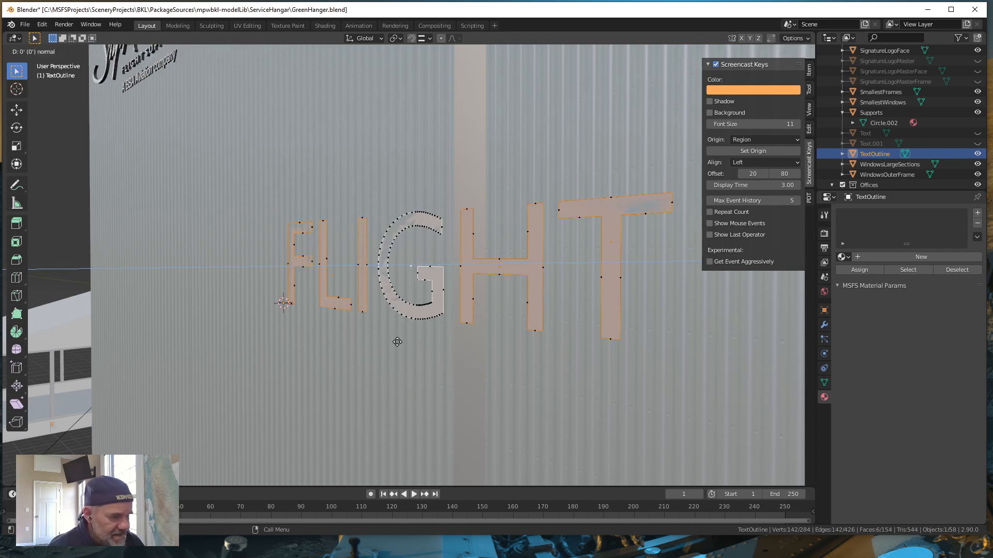
{"action": "key", "text": "shift"}
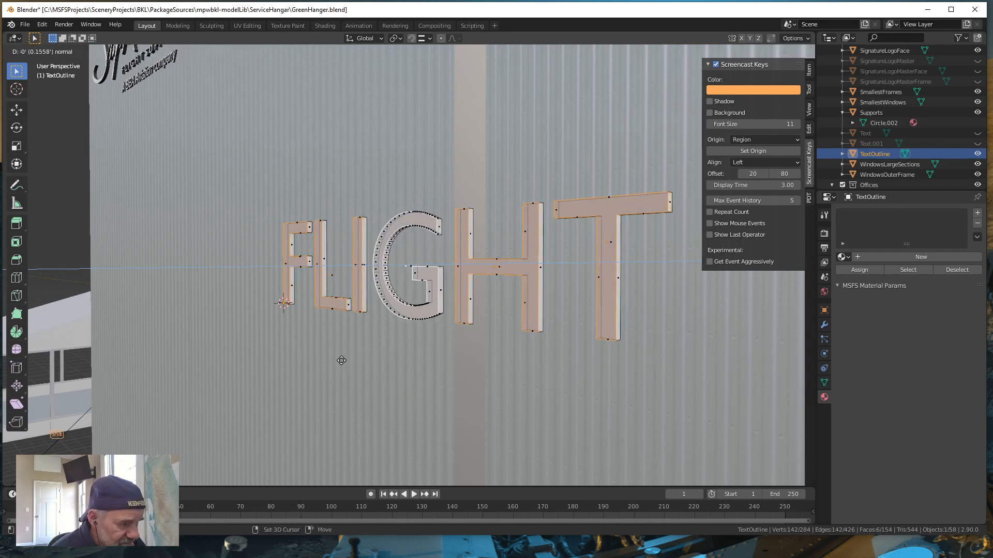
{"action": "left_click", "coordinate": [280, 370]}
{"action": "middle_click_drag", "start_coordinate": [287, 367], "coordinate": [334, 379]}
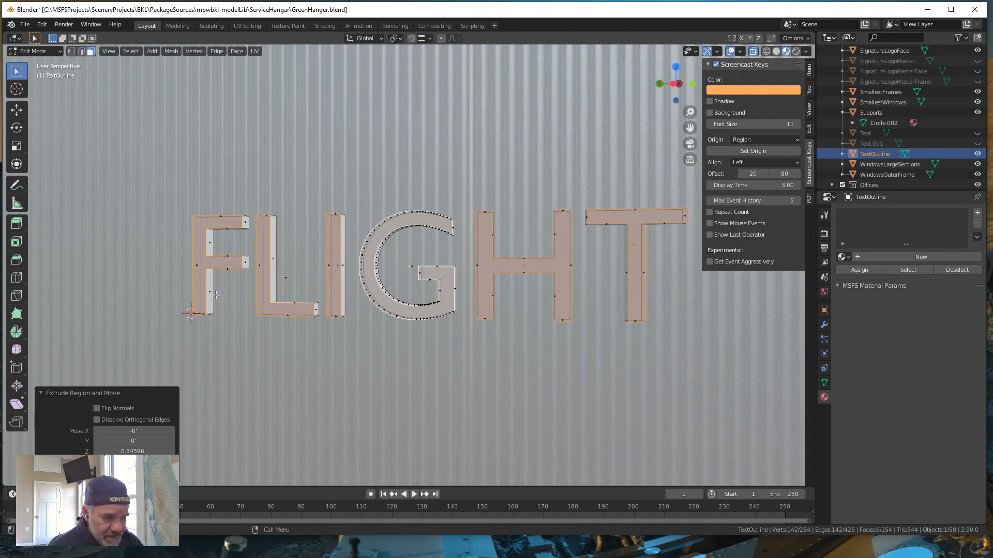
Separate the selected front faces of the letters into their own object and rename it TextFace
{"action": "key", "text": "p"}
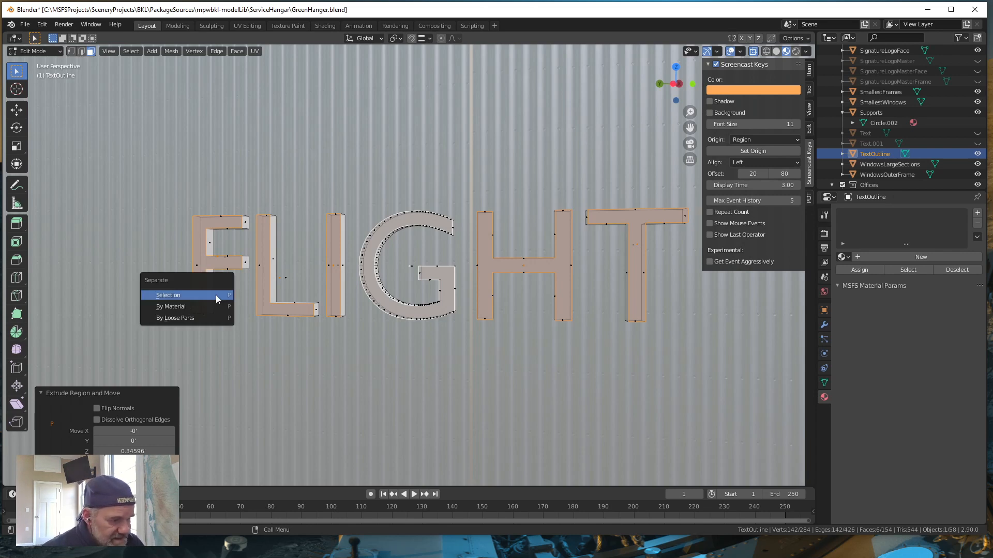
{"action": "left_click", "coordinate": [215, 294]}
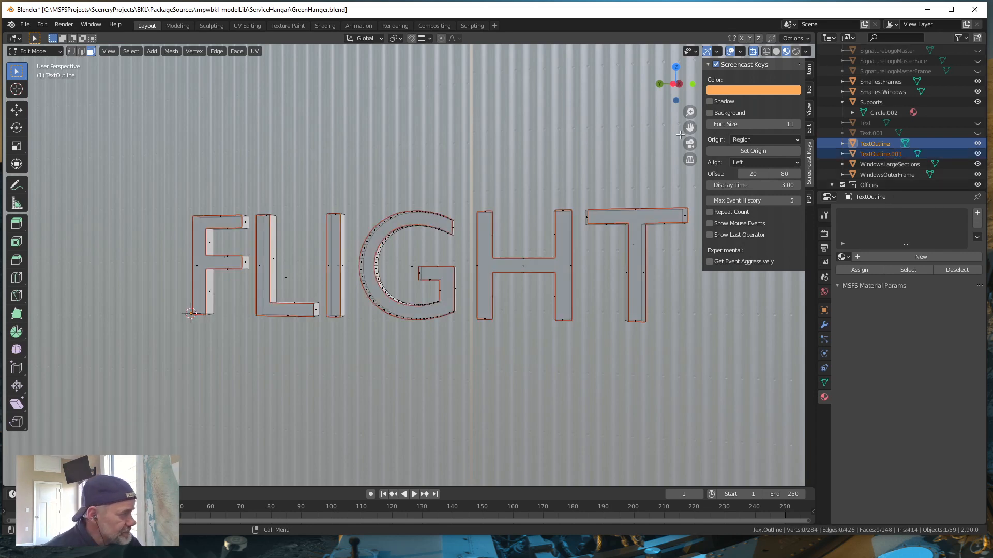
{"action": "double_click", "coordinate": [895, 154]}
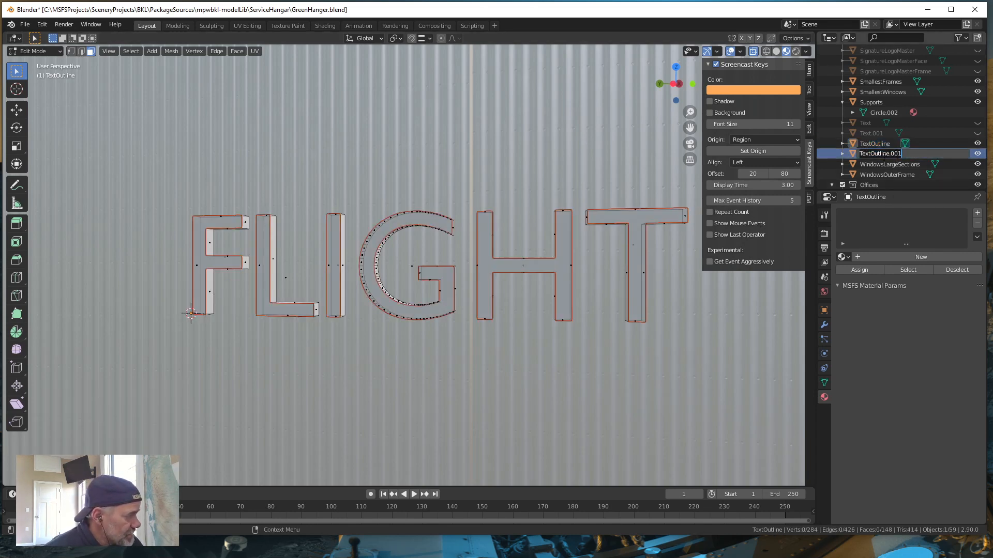
{"action": "left_click_drag", "start_coordinate": [870, 154], "coordinate": [933, 155]}
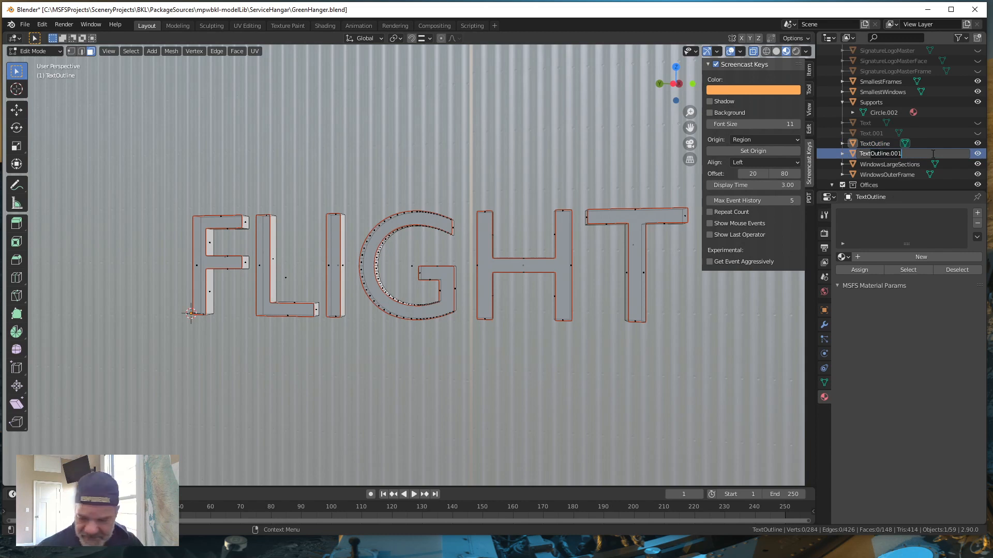
{"action": "type", "text": "F"}
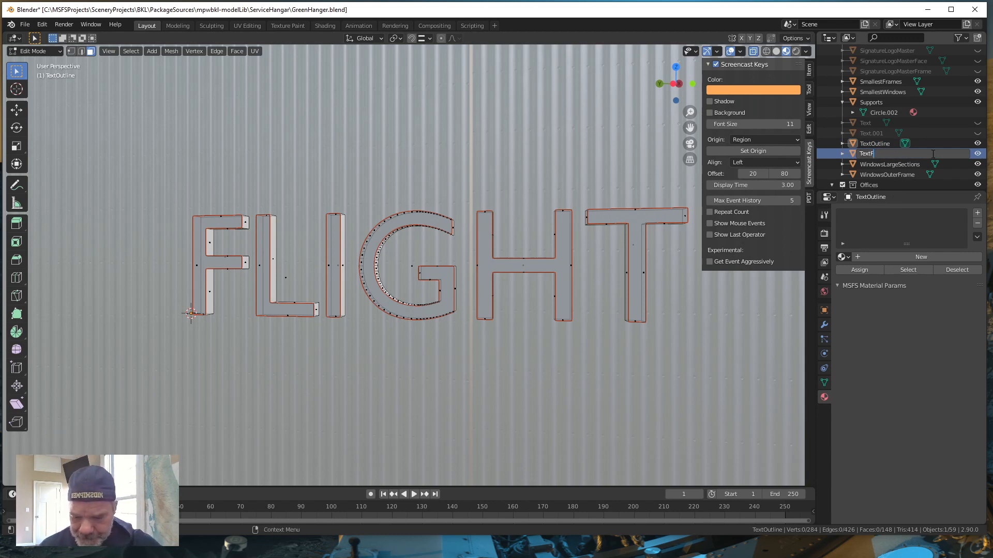
{"action": "type", "text": "ace"}
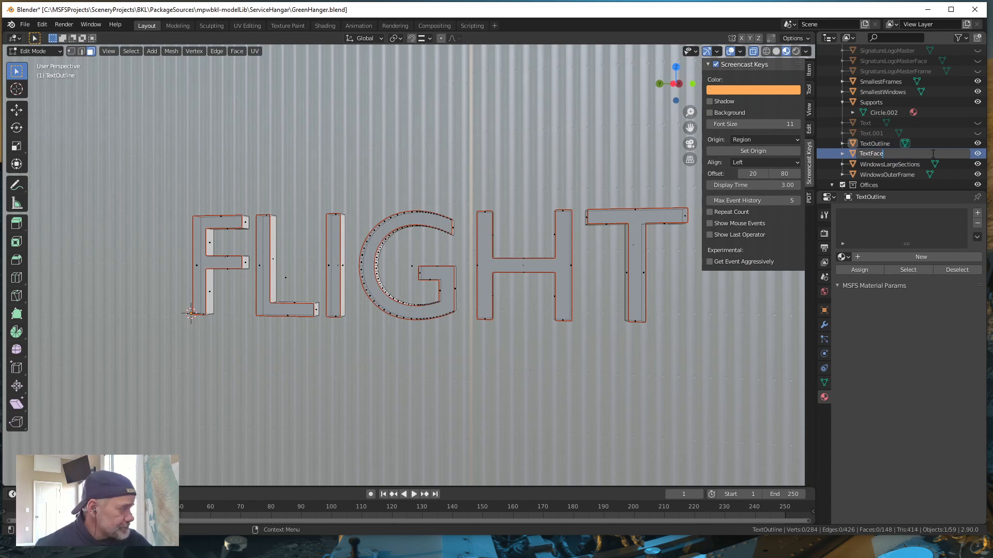
{"action": "key", "text": "Return"}
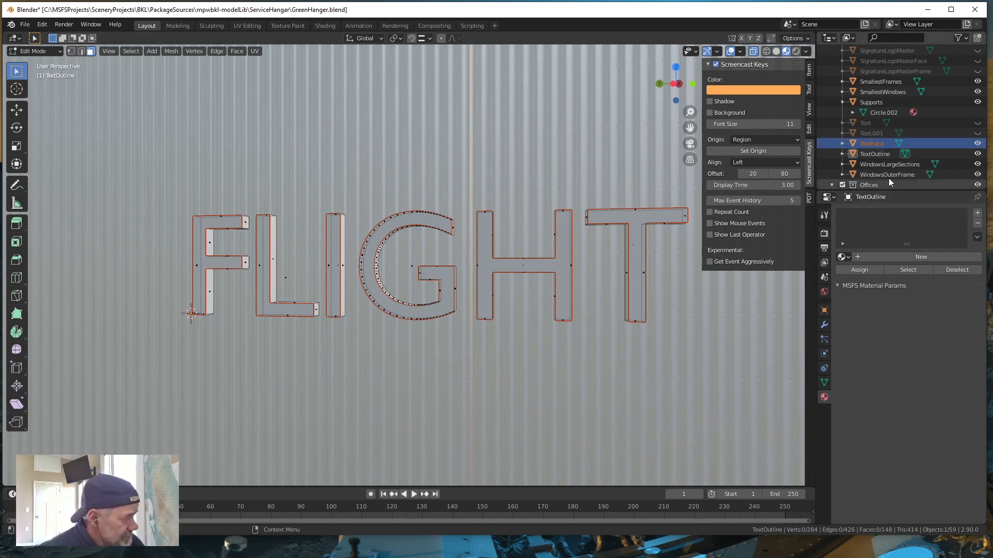
Rename the TextOutline object holding the letter sides as TextFrame
{"action": "left_click", "coordinate": [875, 154]}
{"action": "double_click", "coordinate": [874, 154]}
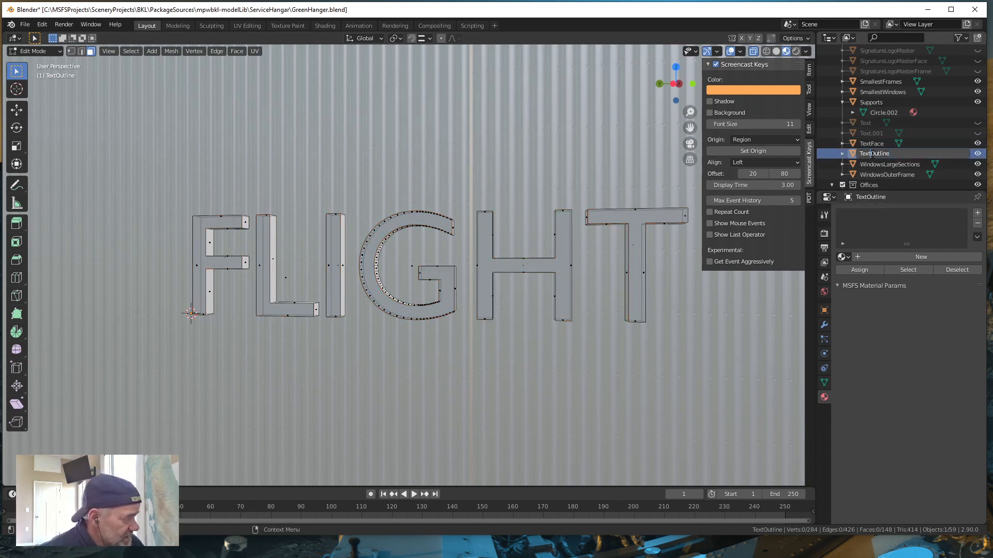
{"action": "type", "text": "TextFrame"}
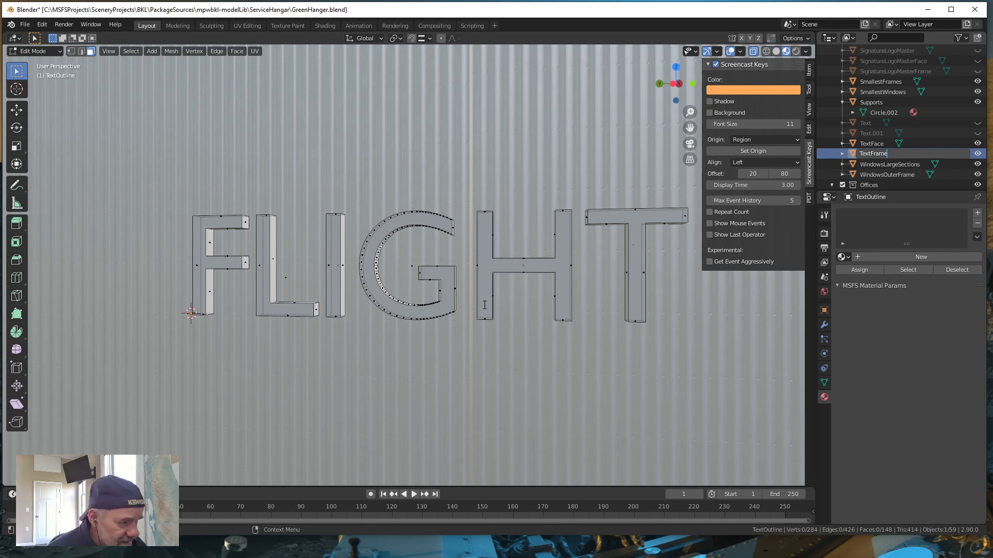
{"action": "key", "text": "Return"}
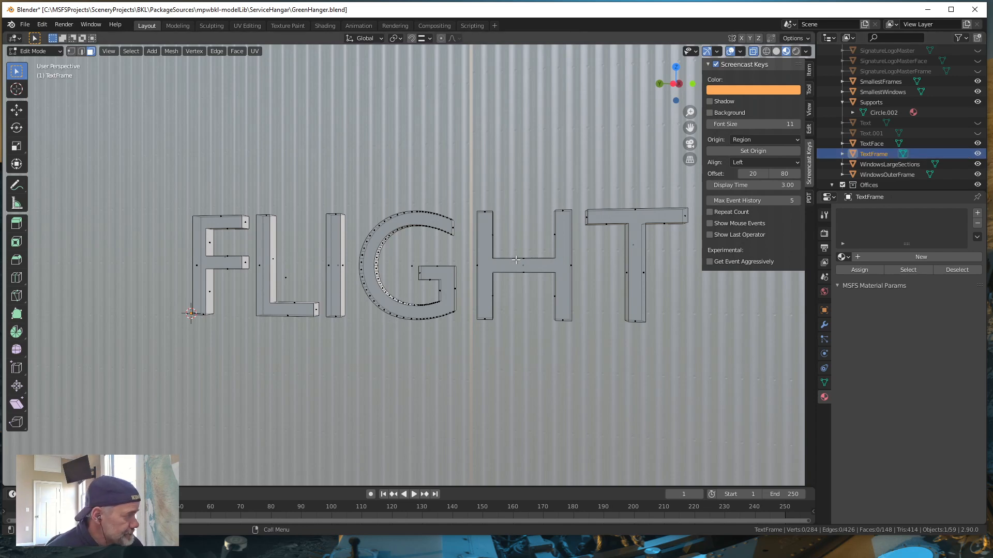
Return to Object Mode and assign the existing Bronze material to TextFrame
{"action": "key", "text": "Tab"}
{"action": "middle_click_drag", "start_coordinate": [440, 302], "coordinate": [417, 315]}
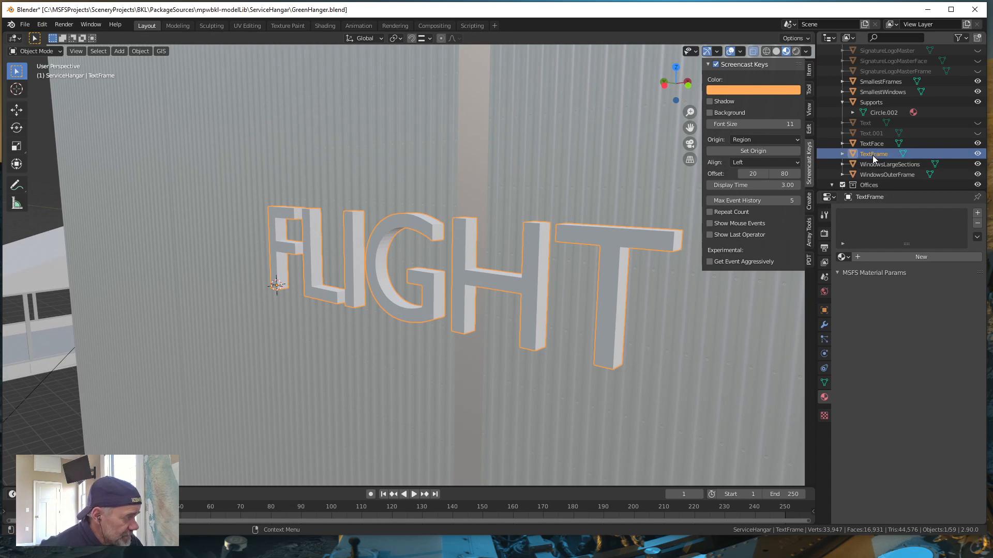
{"action": "left_click", "coordinate": [847, 257]}
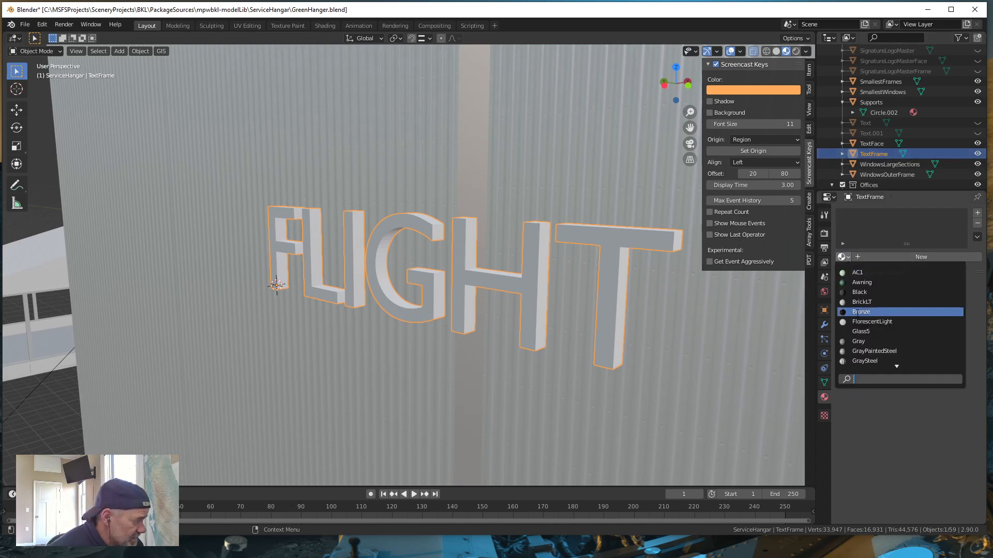
{"action": "left_click", "coordinate": [861, 311]}
Select the TextFace lettering and give it a new material named Red
{"action": "middle_click_drag", "start_coordinate": [401, 351], "coordinate": [430, 290]}
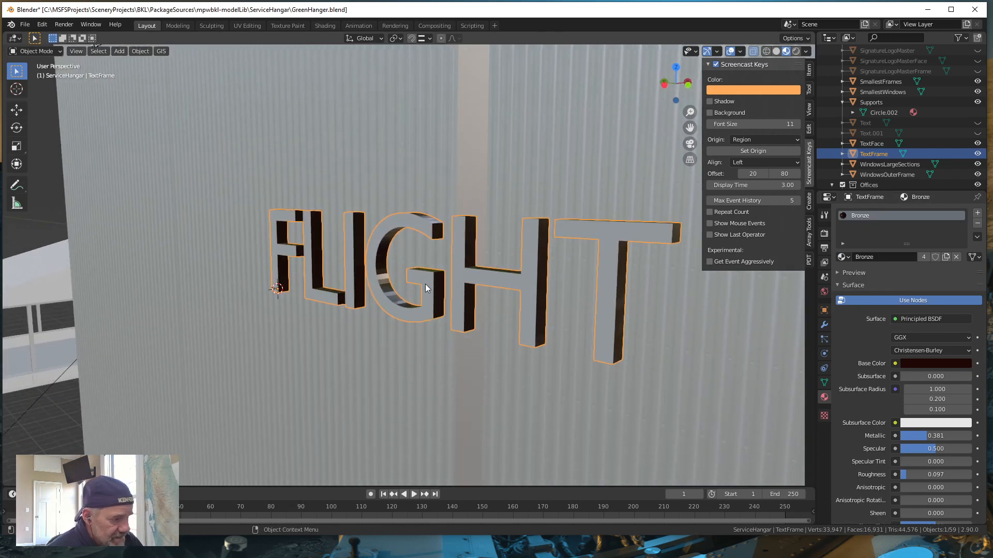
{"action": "left_click", "coordinate": [429, 293]}
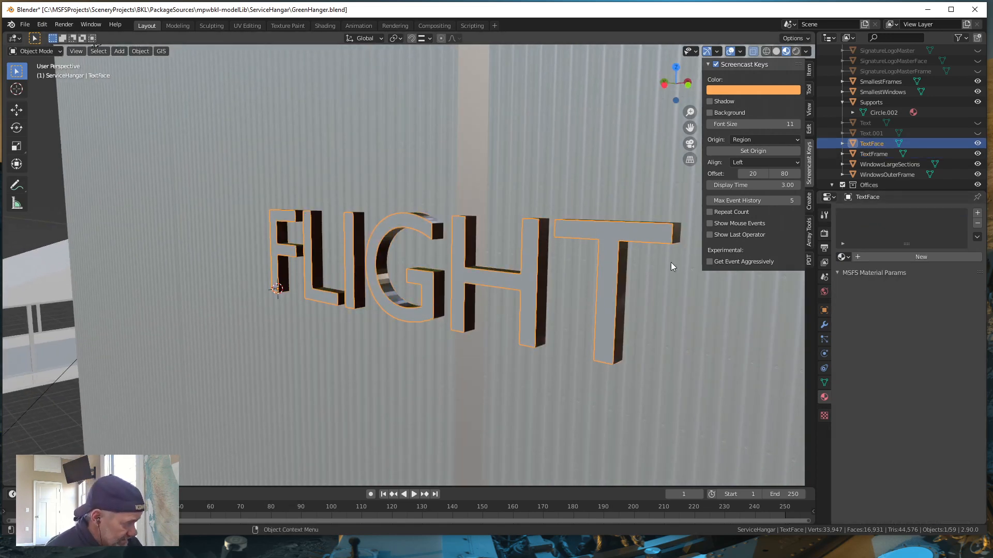
{"action": "left_click", "coordinate": [899, 256]}
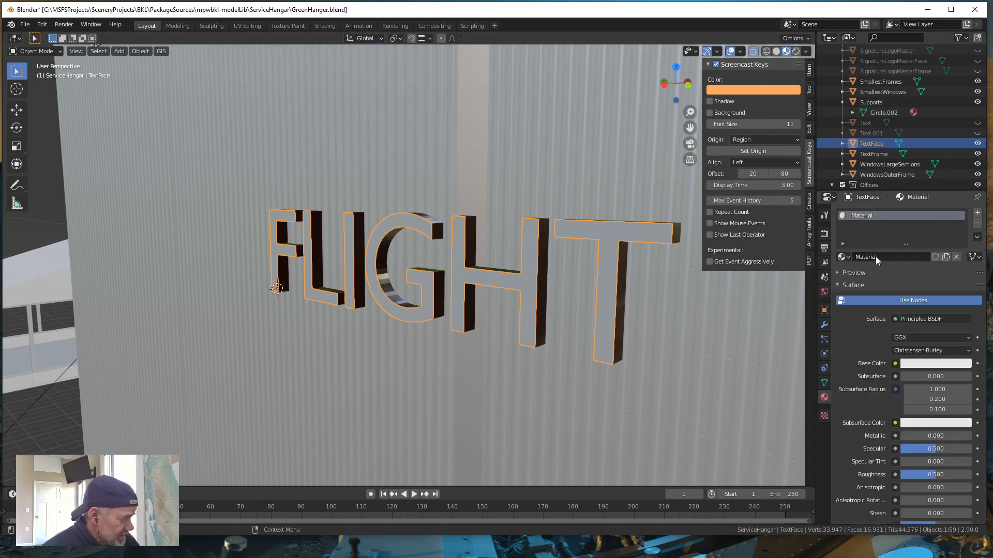
{"action": "left_click", "coordinate": [955, 257]}
{"action": "left_click", "coordinate": [892, 256]}
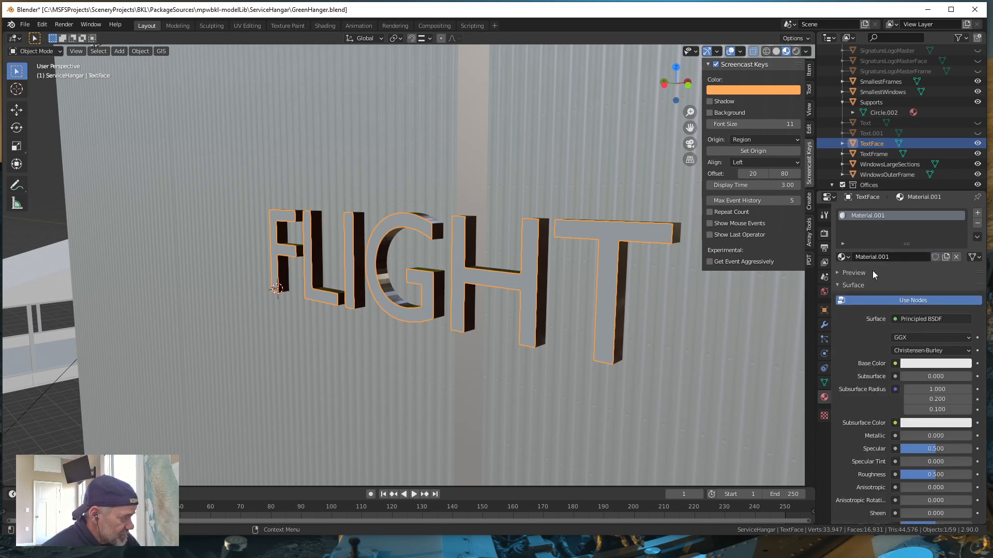
{"action": "left_click", "coordinate": [883, 256]}
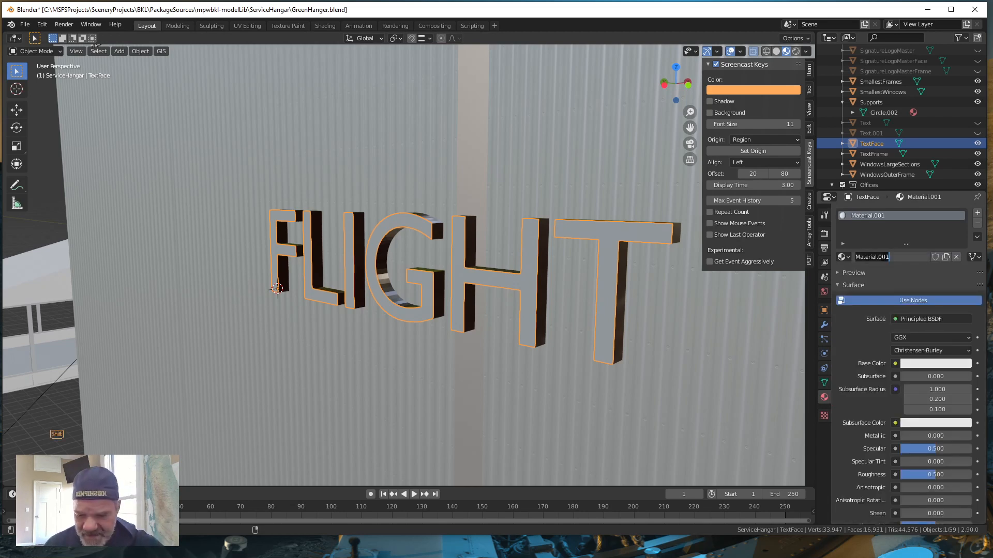
{"action": "type", "text": "R"}
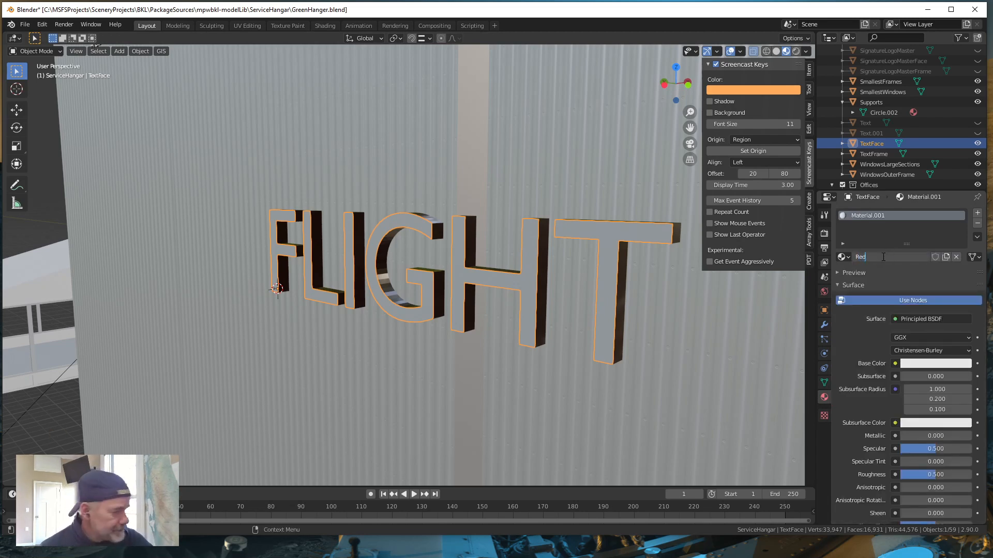
{"action": "type", "text": "ed"}
{"action": "key", "text": "Return"}
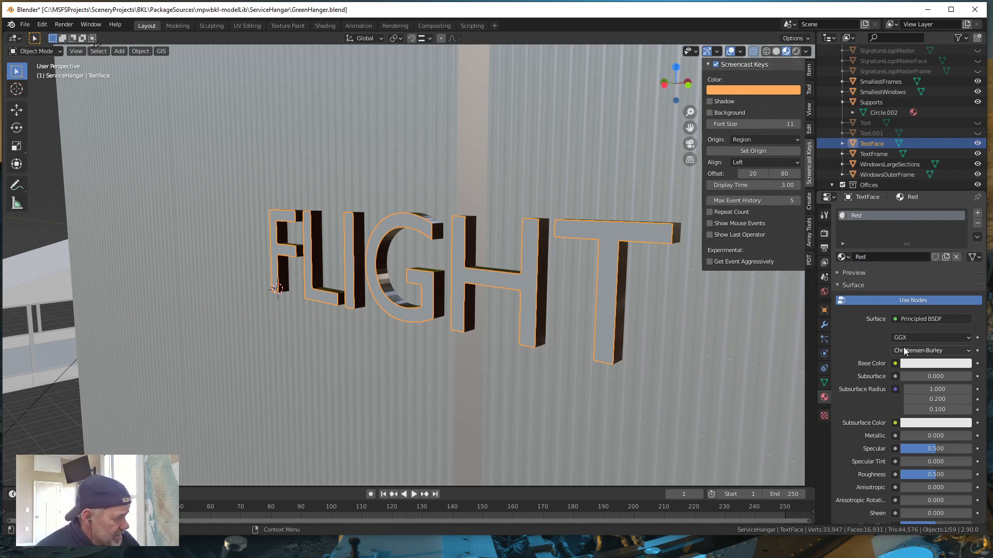
Set the Red material's MSFS material mode to MSFS Standard
{"action": "scroll", "coordinate": [866, 364], "scroll_direction": "down", "scroll_amount": 15}
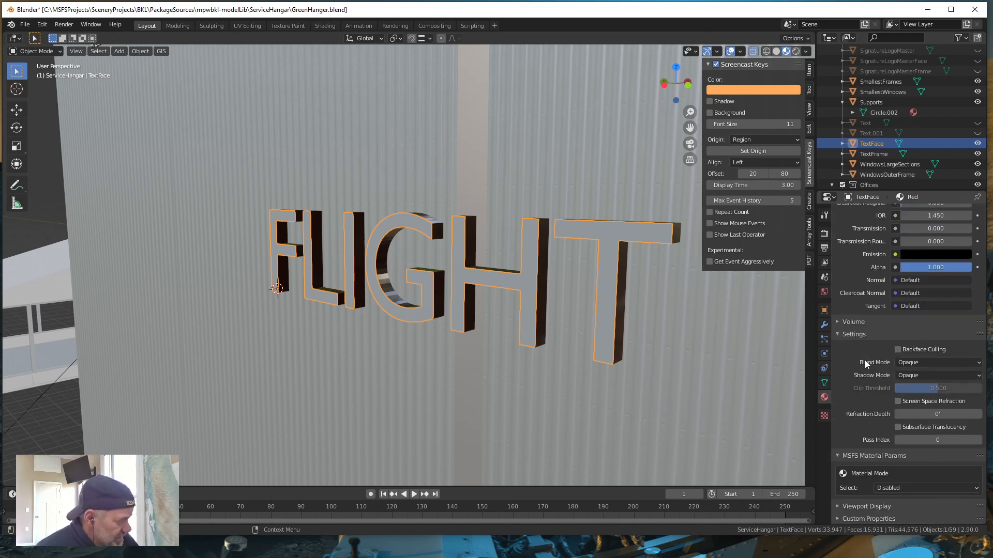
{"action": "left_click", "coordinate": [978, 489]}
{"action": "left_click", "coordinate": [914, 465]}
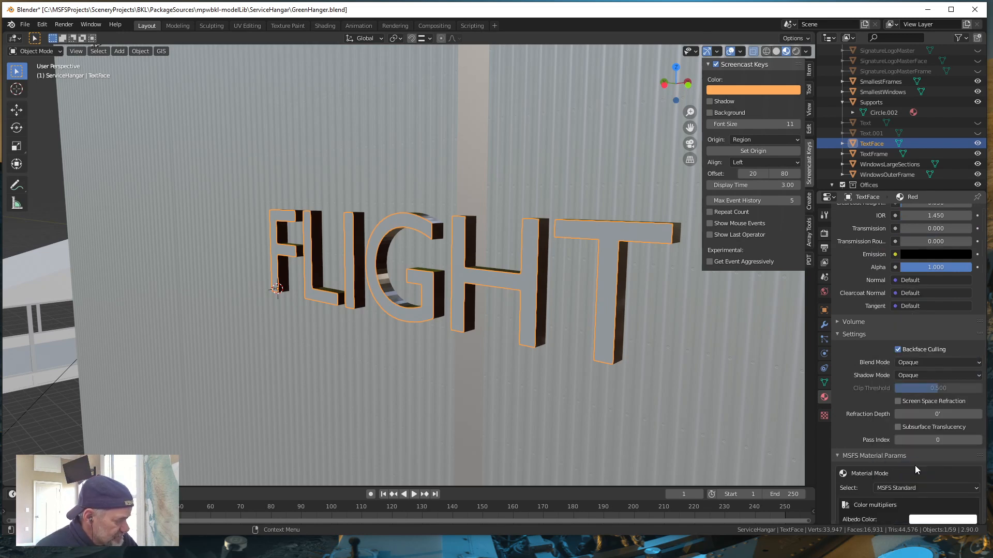
Set the Red material's albedo color to a darkened red with hue 0.009 and saturation 0.948
{"action": "scroll", "coordinate": [916, 464], "scroll_direction": "down", "scroll_amount": 8}
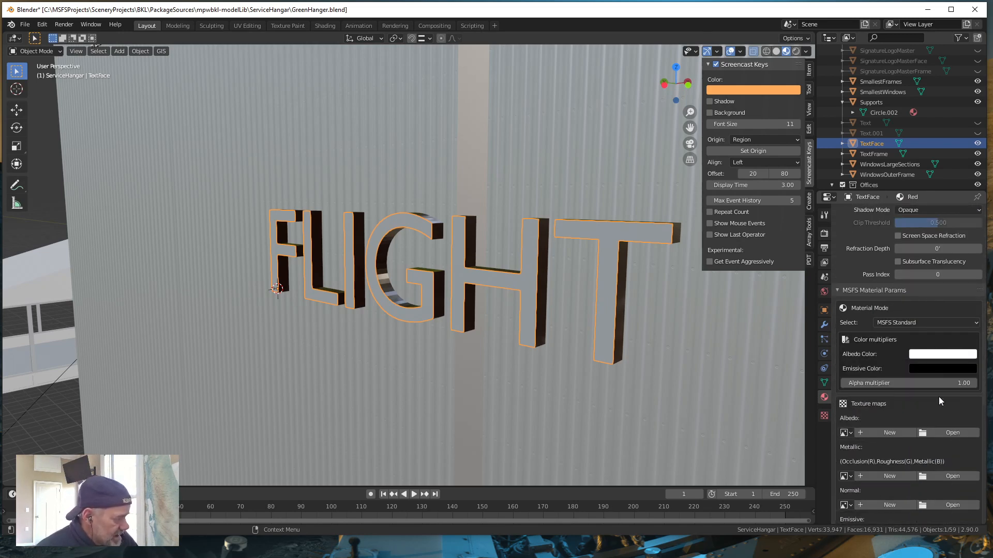
{"action": "left_click", "coordinate": [941, 355]}
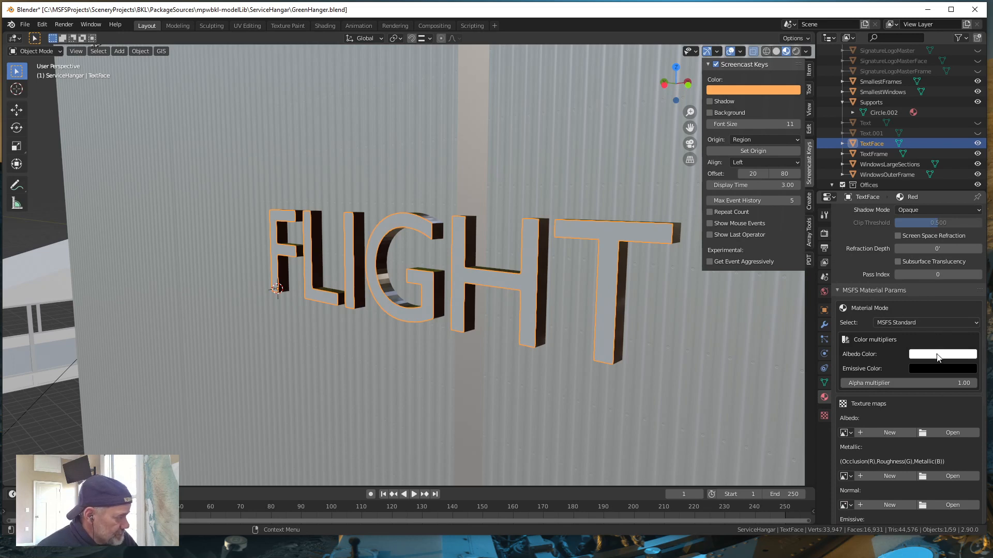
{"action": "left_click", "coordinate": [938, 357]}
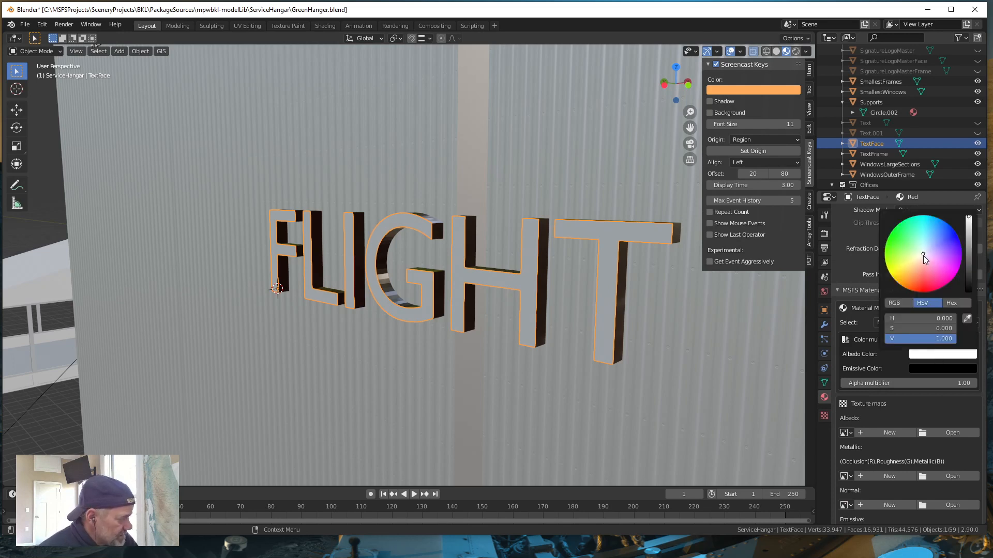
{"action": "left_click_drag", "start_coordinate": [924, 256], "coordinate": [920, 290]}
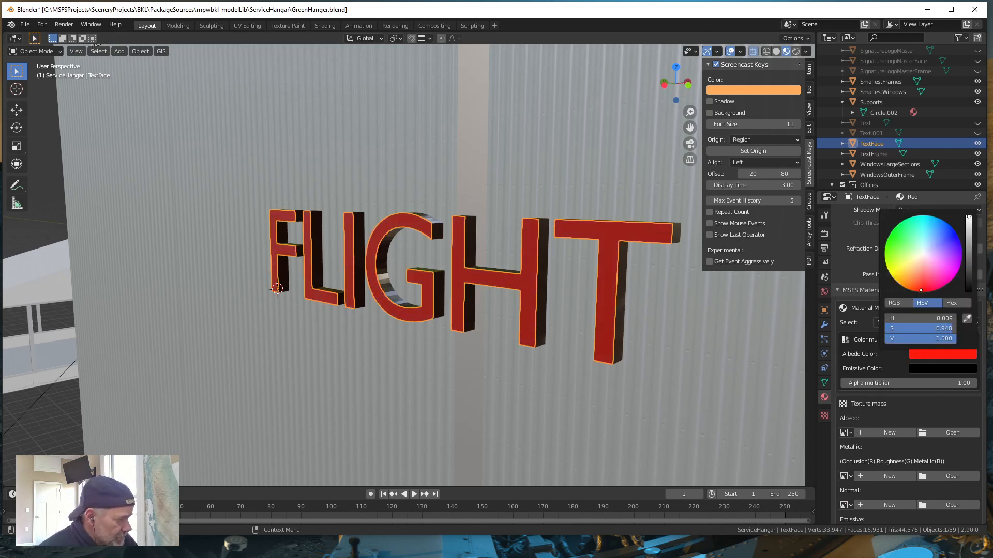
{"action": "mouse_move", "coordinate": [377, 328]}
{"action": "middle_mouse_down"}
{"action": "mouse_move", "coordinate": [476, 278]}
{"action": "mouse_move", "coordinate": [408, 333]}
{"action": "mouse_move", "coordinate": [387, 337]}
{"action": "middle_mouse_up"}
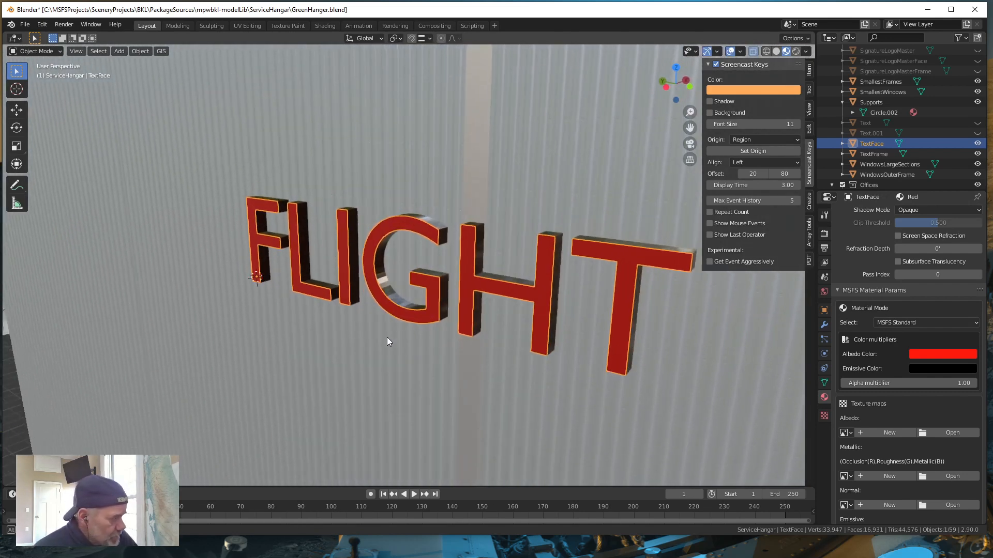
{"action": "left_click", "coordinate": [936, 353]}
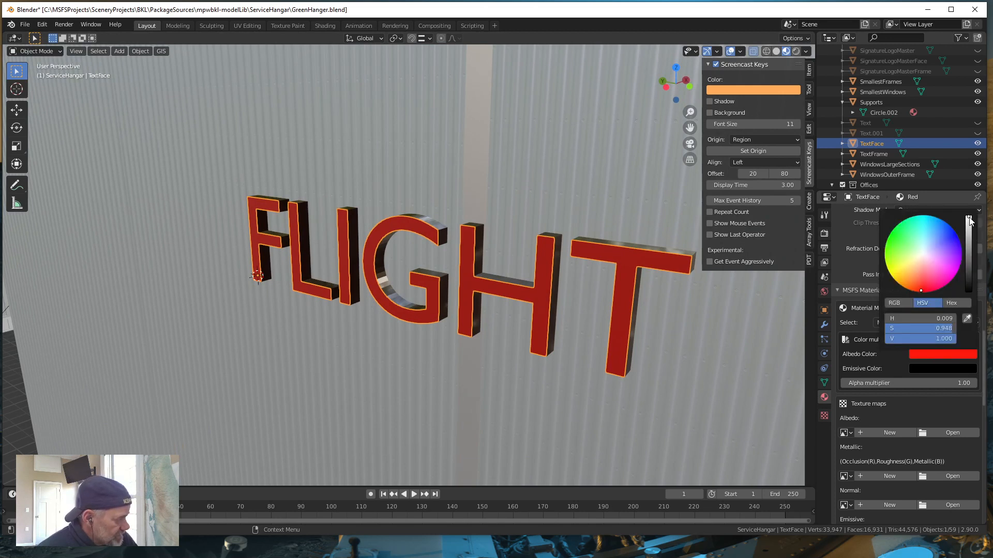
{"action": "left_click_drag", "start_coordinate": [969, 217], "coordinate": [969, 247]}
{"action": "middle_click_drag", "start_coordinate": [263, 413], "coordinate": [291, 420]}
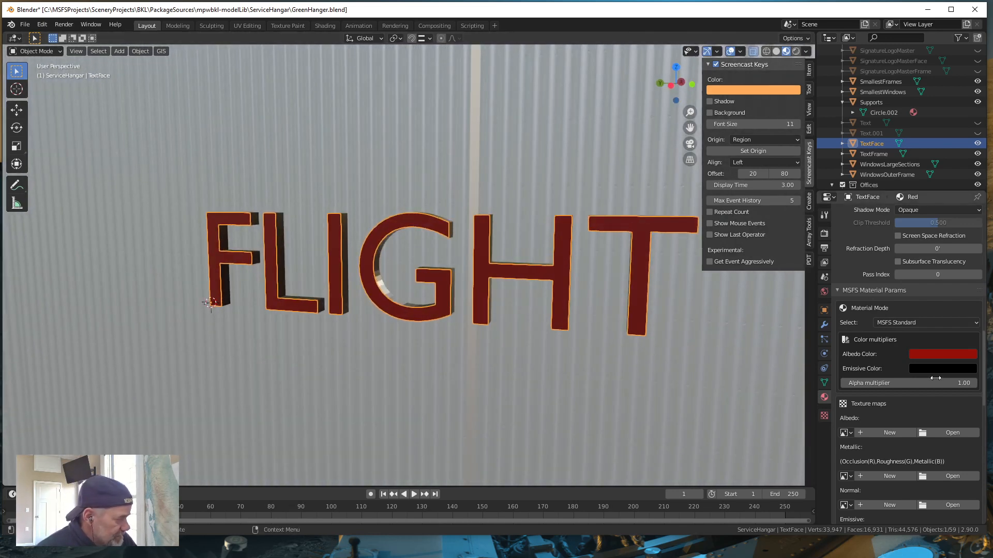
Set the Red material's emissive color to a bright red with hue 0.996 and saturation 0.947, adjusting its brightness for a moderate glow
{"action": "left_click", "coordinate": [930, 369]}
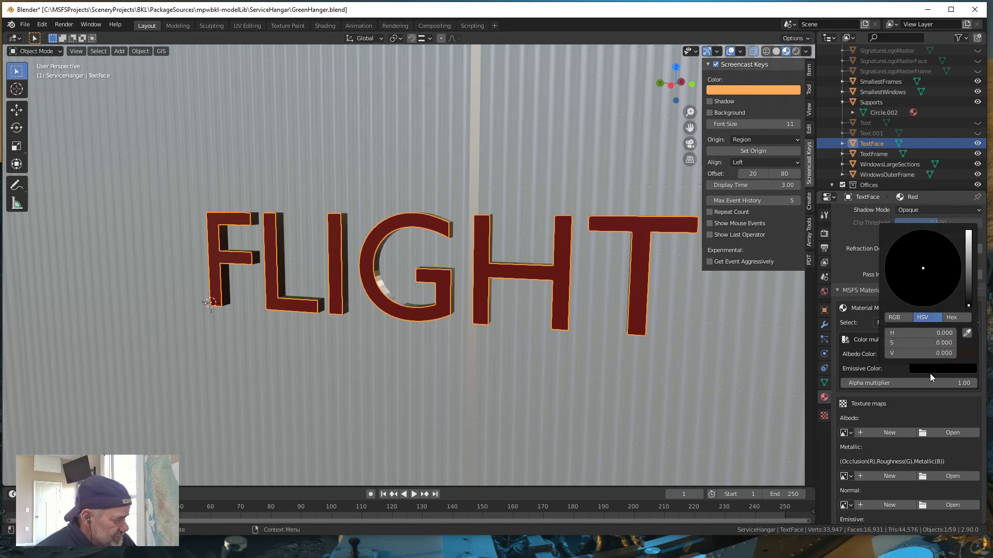
{"action": "left_click", "coordinate": [971, 300]}
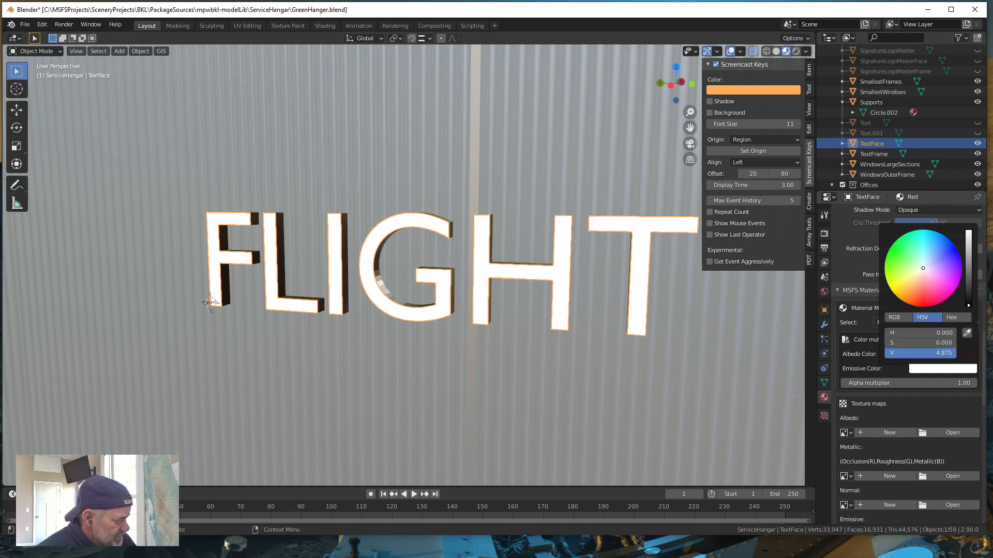
{"action": "left_click_drag", "start_coordinate": [949, 353], "coordinate": [895, 353]}
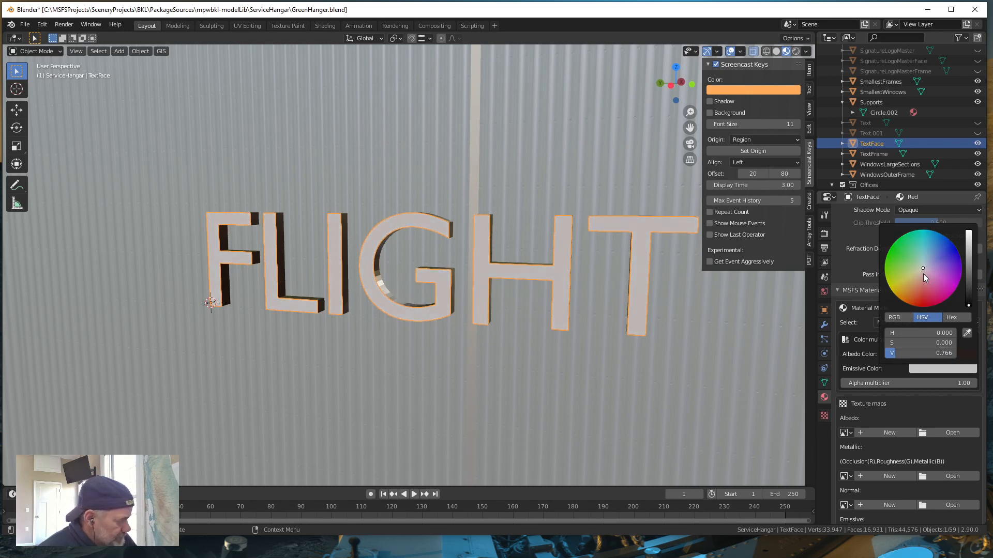
{"action": "left_click", "coordinate": [918, 299]}
{"action": "left_click_drag", "start_coordinate": [919, 299], "coordinate": [924, 305]}
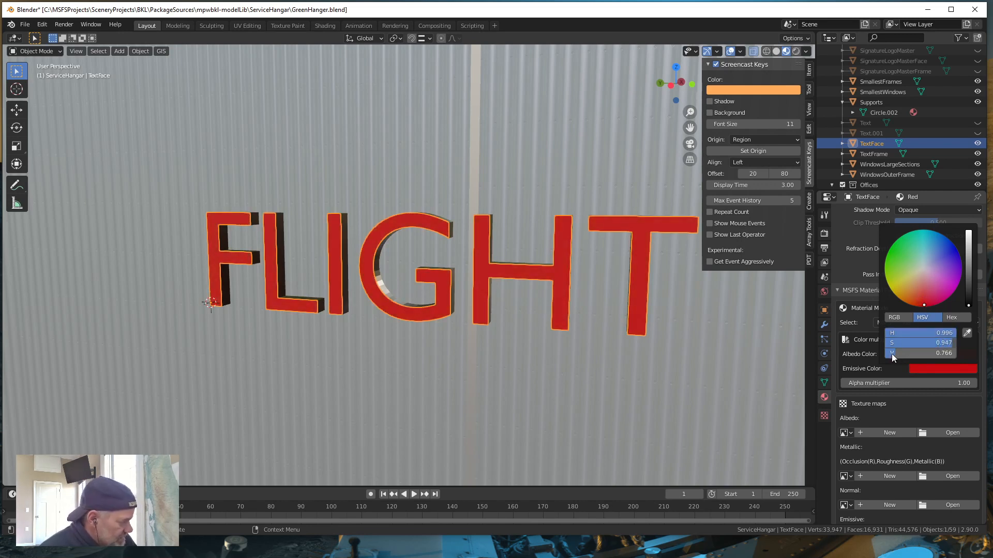
{"action": "left_click_drag", "start_coordinate": [895, 354], "coordinate": [876, 353]}
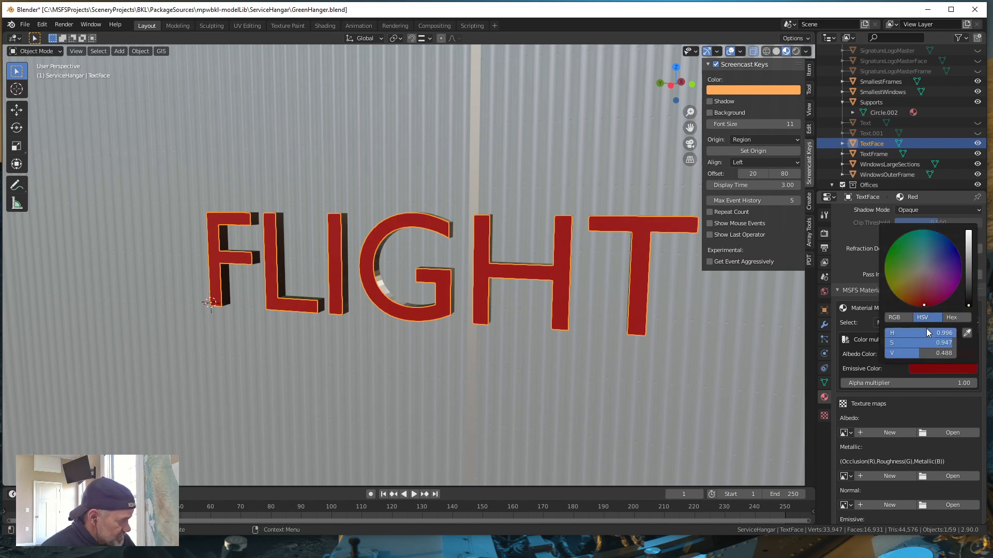
{"action": "left_click_drag", "start_coordinate": [917, 355], "coordinate": [936, 355]}
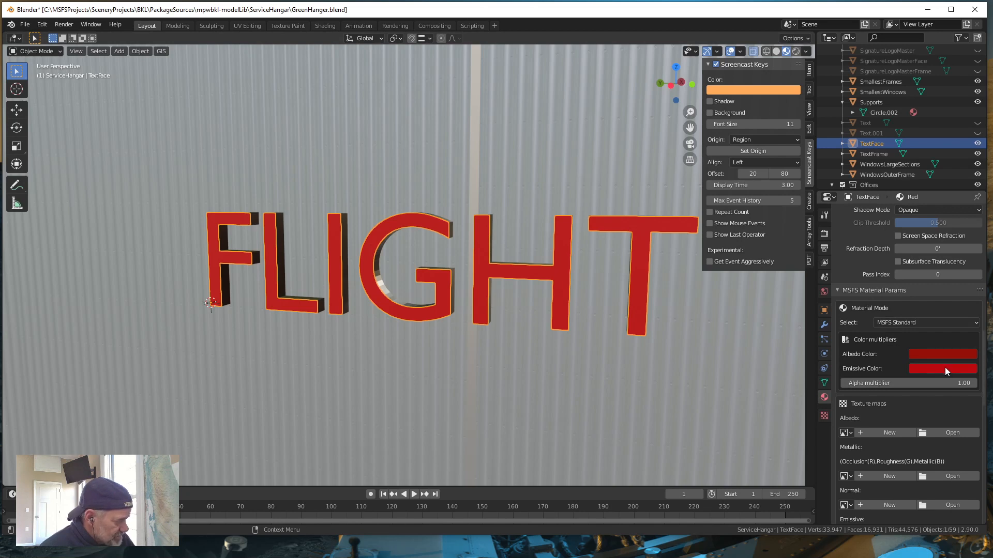
Examine the Red material's remaining MSFS parameters and the look of the FLIGHT lettering on the hangar wall
{"action": "scroll", "coordinate": [880, 423], "scroll_direction": "down", "scroll_amount": 10}
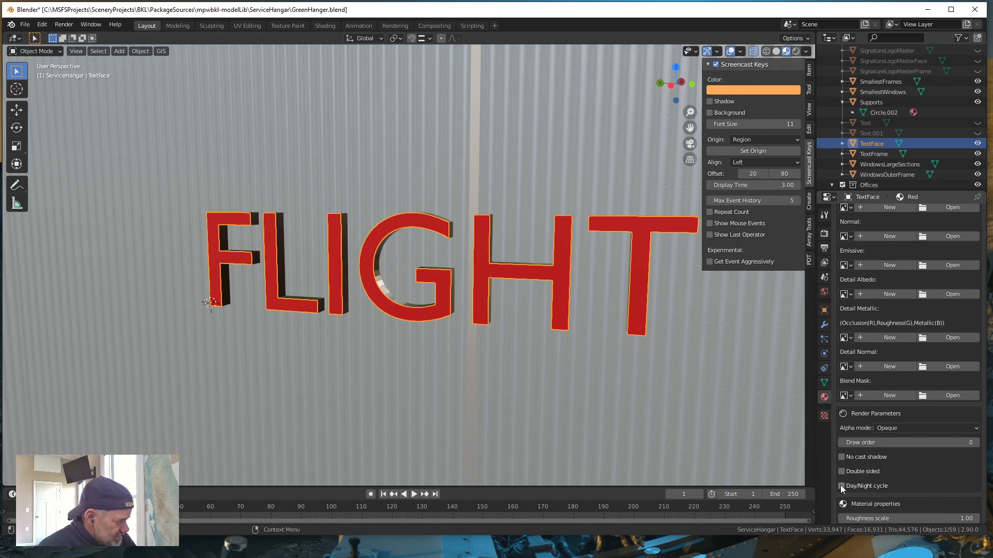
{"action": "scroll", "coordinate": [924, 410], "scroll_direction": "up", "scroll_amount": 2}
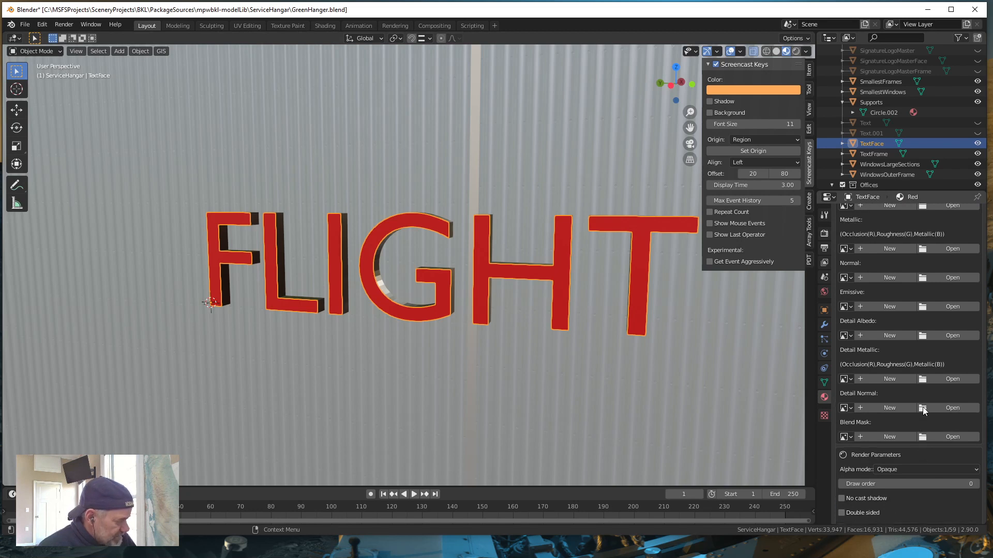
{"action": "scroll", "coordinate": [924, 410], "scroll_direction": "up", "scroll_amount": 14}
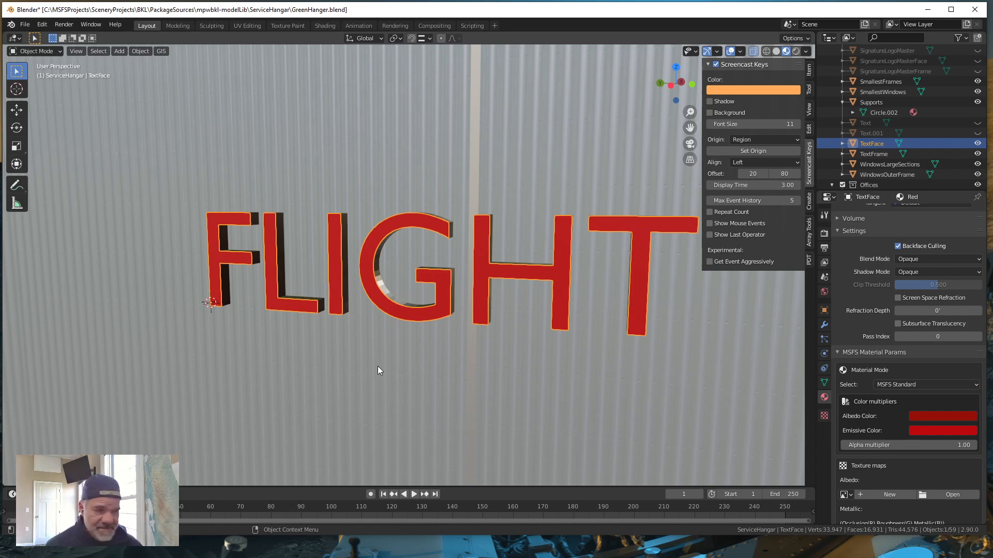
{"action": "scroll", "coordinate": [450, 382], "scroll_direction": "down", "scroll_amount": 5}
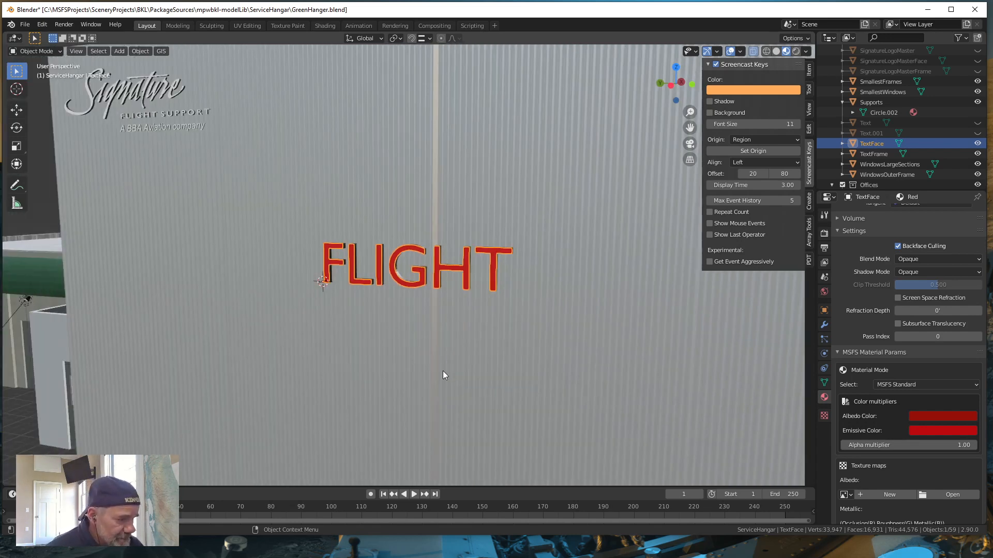
{"action": "mouse_move", "coordinate": [442, 370]}
{"action": "middle_mouse_down"}
{"action": "mouse_move", "coordinate": [470, 382]}
{"action": "mouse_move", "coordinate": [461, 417]}
{"action": "mouse_move", "coordinate": [453, 373]}
{"action": "mouse_move", "coordinate": [466, 361]}
{"action": "mouse_move", "coordinate": [471, 396]}
{"action": "mouse_move", "coordinate": [452, 368]}
{"action": "mouse_move", "coordinate": [412, 366]}
{"action": "mouse_move", "coordinate": [476, 366]}
{"action": "mouse_move", "coordinate": [463, 402]}
{"action": "mouse_move", "coordinate": [467, 369]}
{"action": "mouse_move", "coordinate": [503, 409]}
{"action": "mouse_move", "coordinate": [457, 375]}
{"action": "middle_mouse_up"}
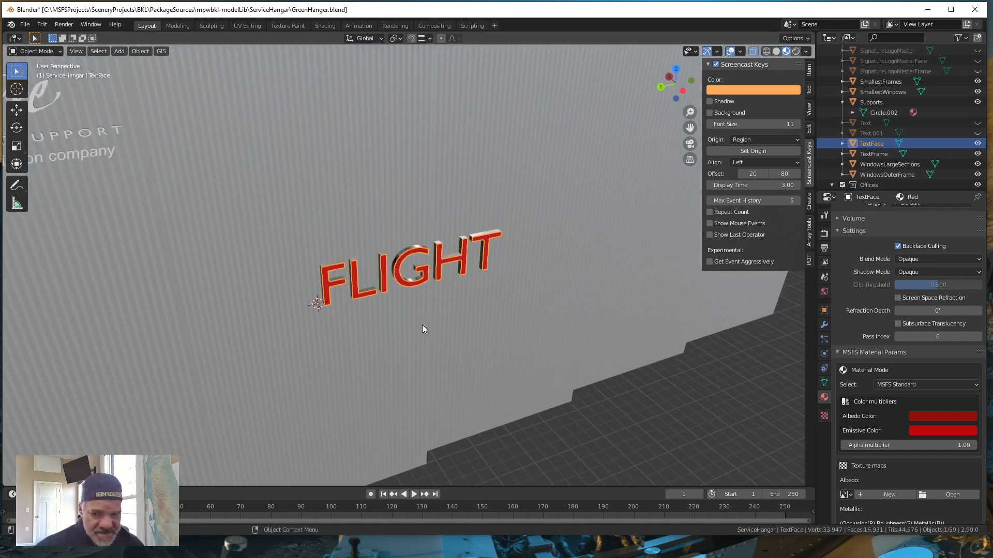
{"action": "middle_click_drag", "start_coordinate": [412, 348], "coordinate": [390, 327]}
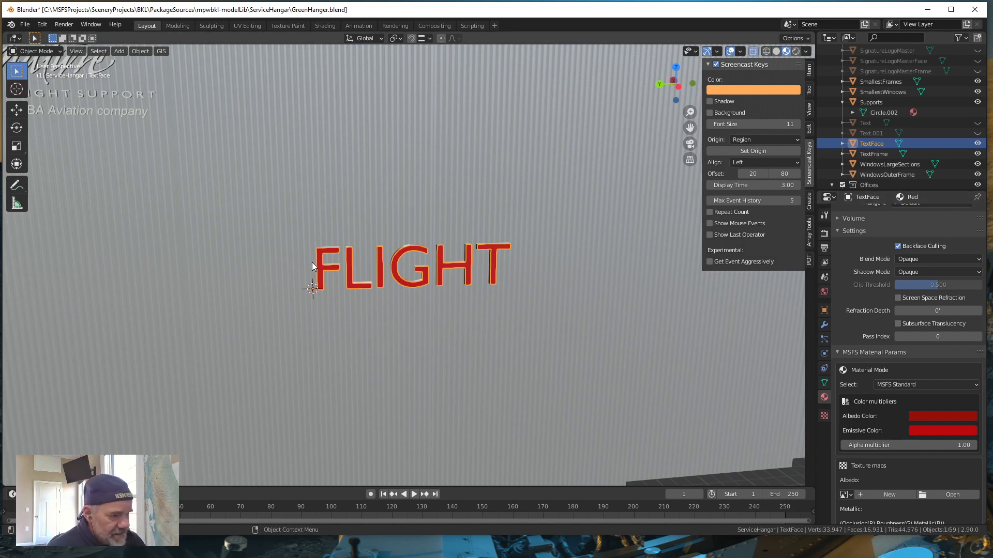
{"action": "left_click", "coordinate": [270, 168]}
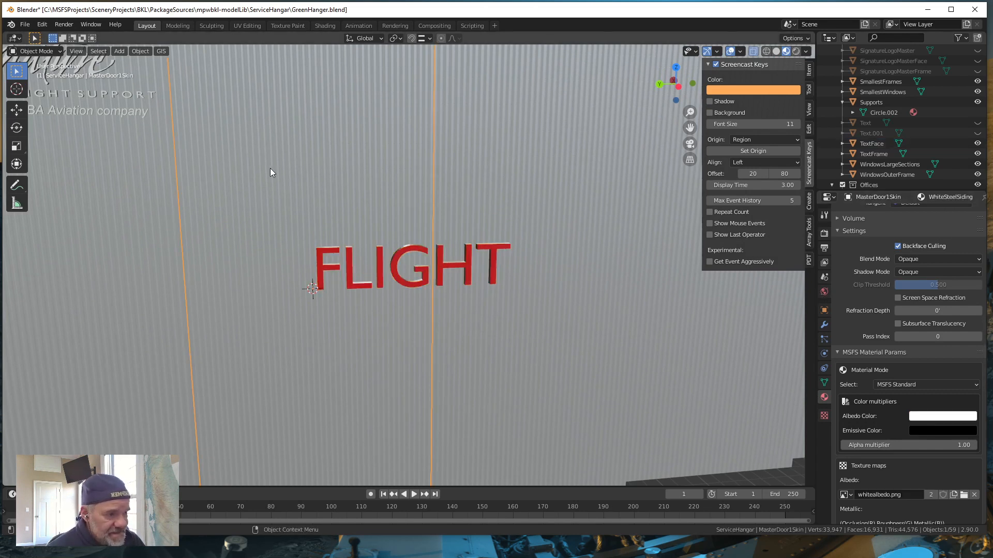
{"action": "key", "text": "Tab"}
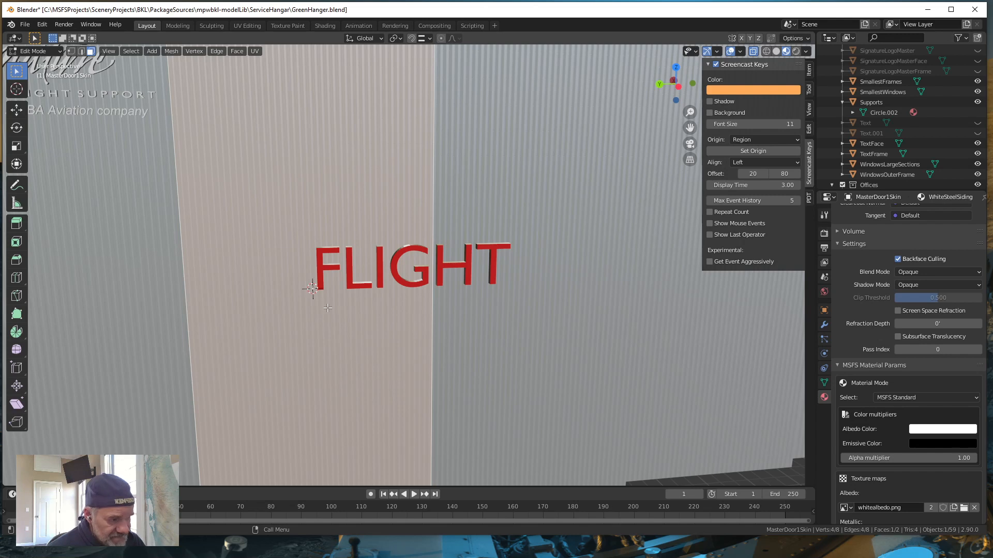
{"action": "key", "text": "Tab"}
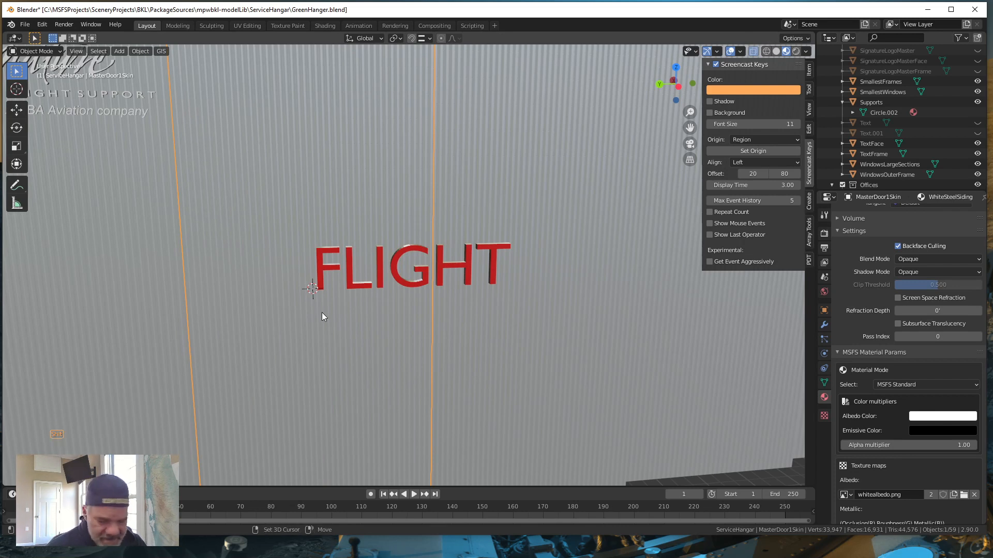
Add a new text object at the 3D cursor beside the FLIGHT lettering and rotate it 90° about the X axis
{"action": "key", "text": "shift+a"}
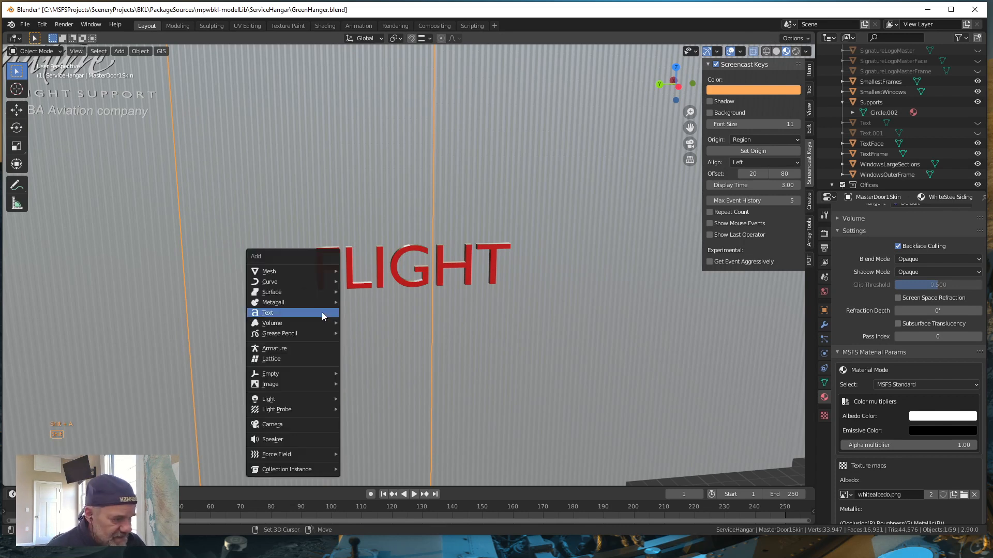
{"action": "left_click", "coordinate": [285, 314]}
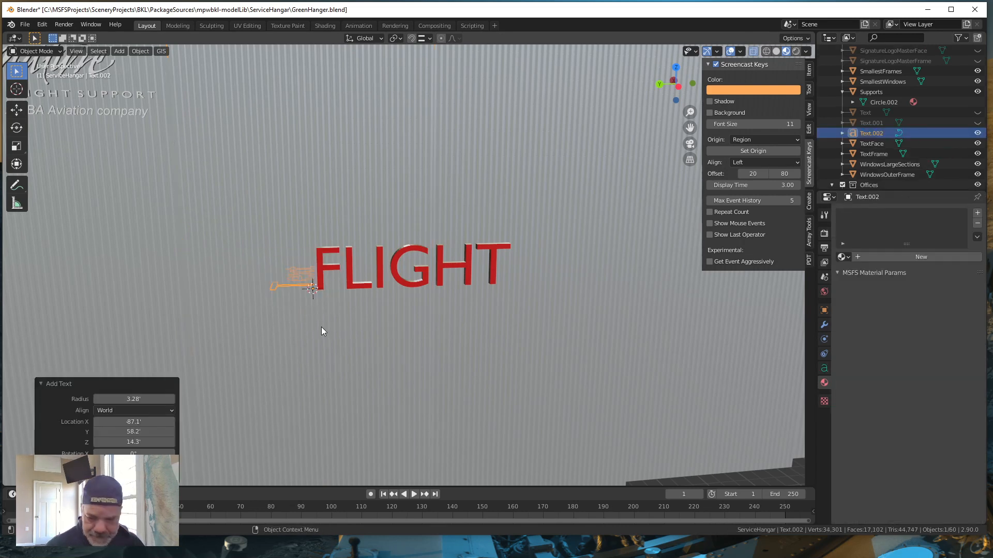
{"action": "key", "text": "r"}
{"action": "type", "text": "x"}
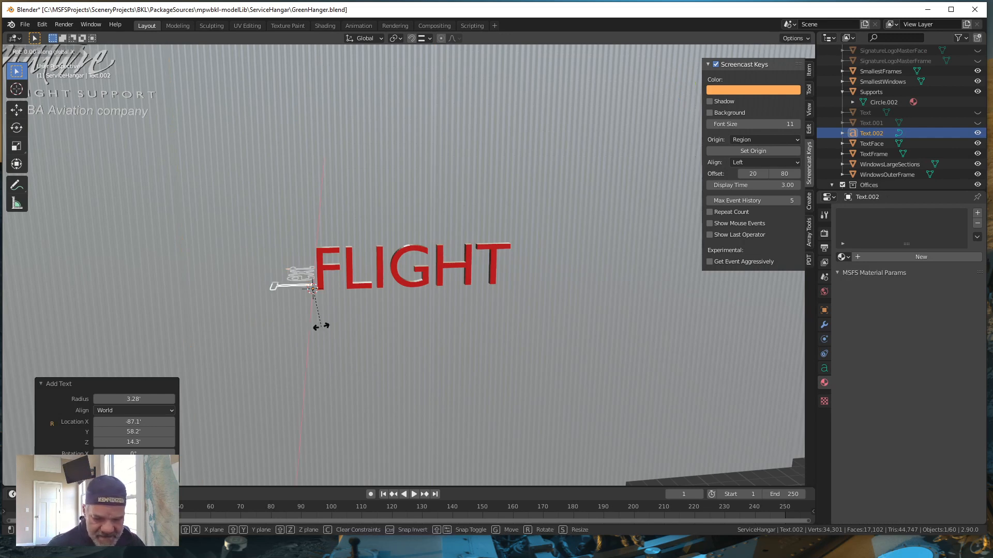
{"action": "type", "text": "90"}
{"action": "key", "text": "Return"}
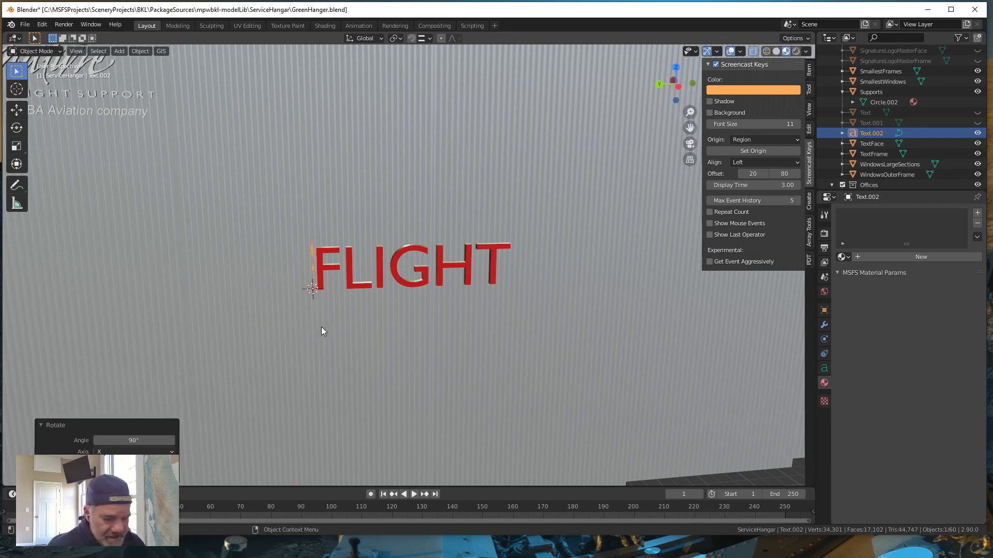
Rotate the new text -90° about the Z axis and raise it about 5.68 ft along Z, above the FLIGHT lettering
{"action": "key", "text": "r"}
{"action": "key", "text": "z"}
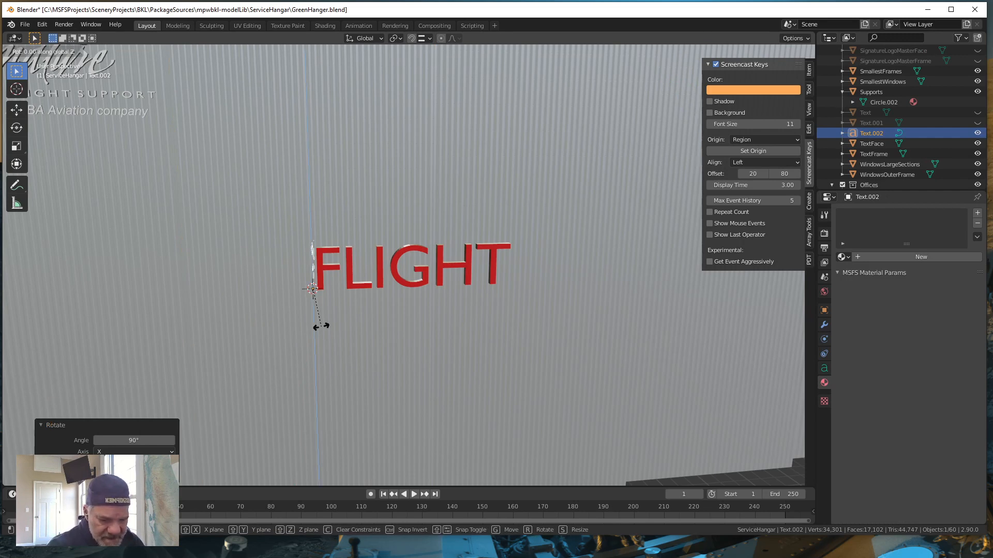
{"action": "type", "text": "-90"}
{"action": "key", "text": "Return"}
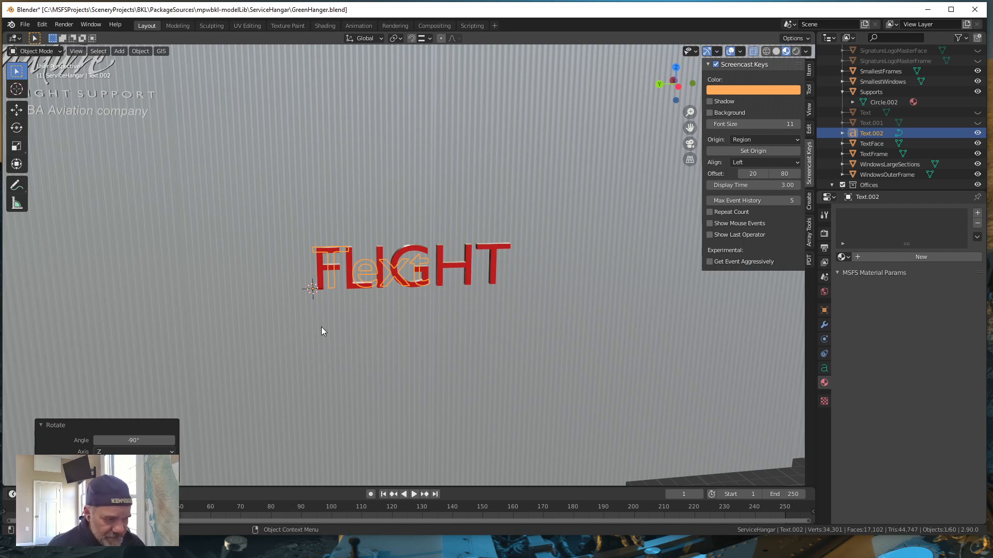
{"action": "key", "text": "g"}
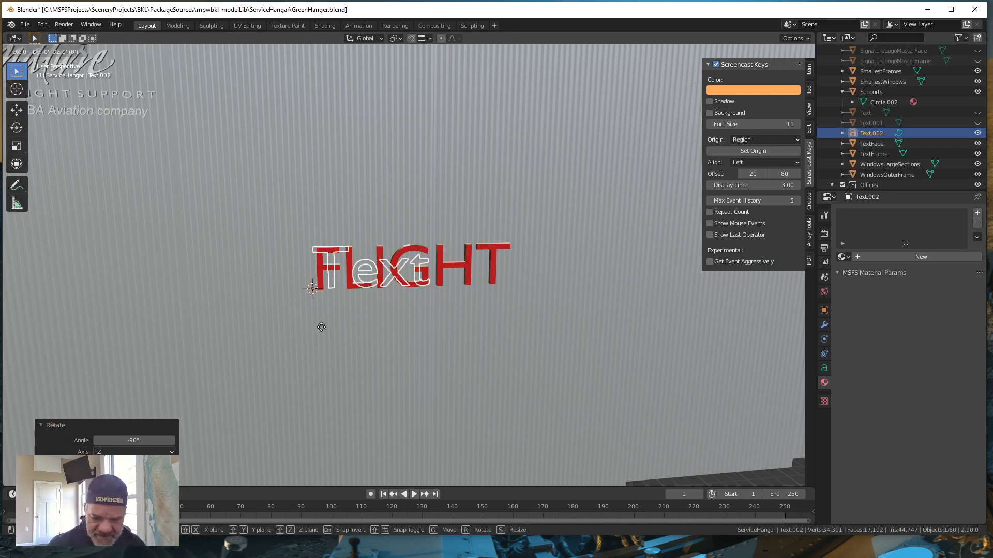
{"action": "key", "text": "z"}
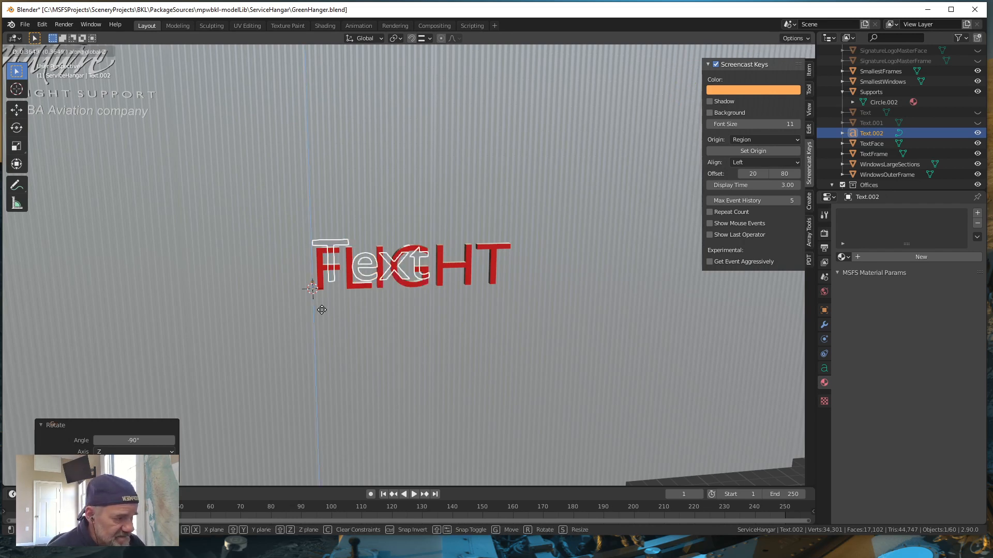
{"action": "left_click", "coordinate": [320, 218]}
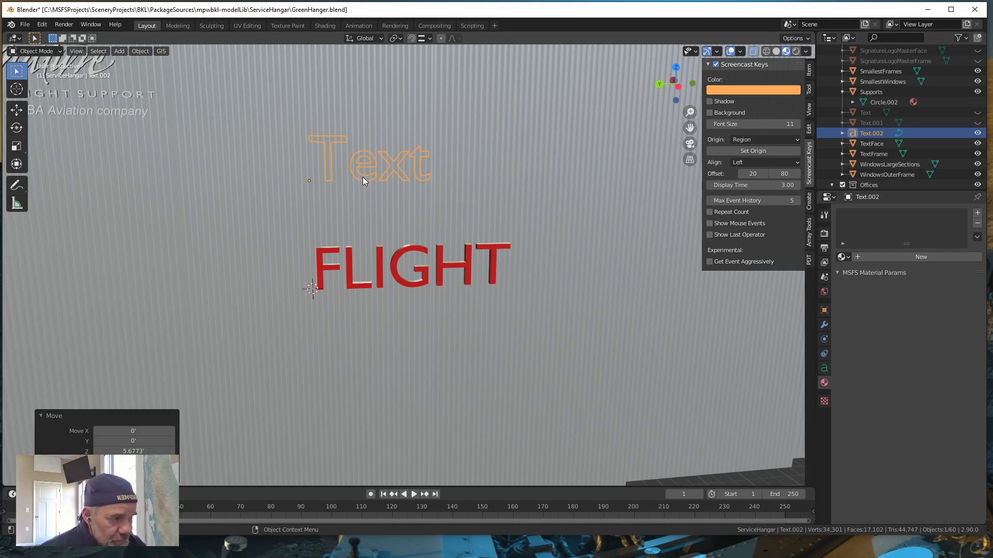
{"action": "mouse_move", "coordinate": [360, 206]}
{"action": "middle_mouse_down"}
{"action": "mouse_move", "coordinate": [361, 195]}
{"action": "mouse_move", "coordinate": [381, 195]}
{"action": "mouse_move", "coordinate": [369, 218]}
{"action": "middle_mouse_up"}
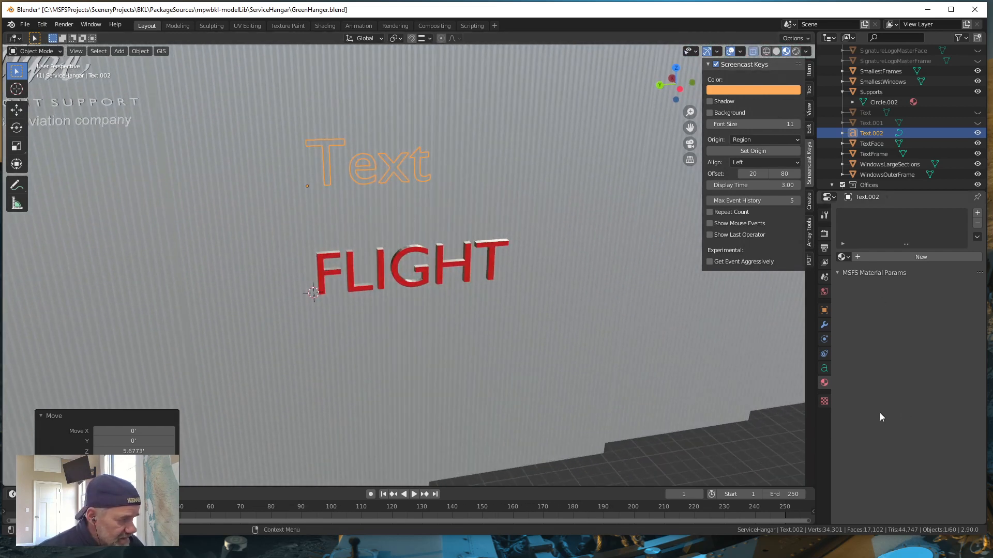
Load arialbi.ttf from the Windows Fonts folder as the regular font of the new text object
{"action": "left_click", "coordinate": [824, 368]}
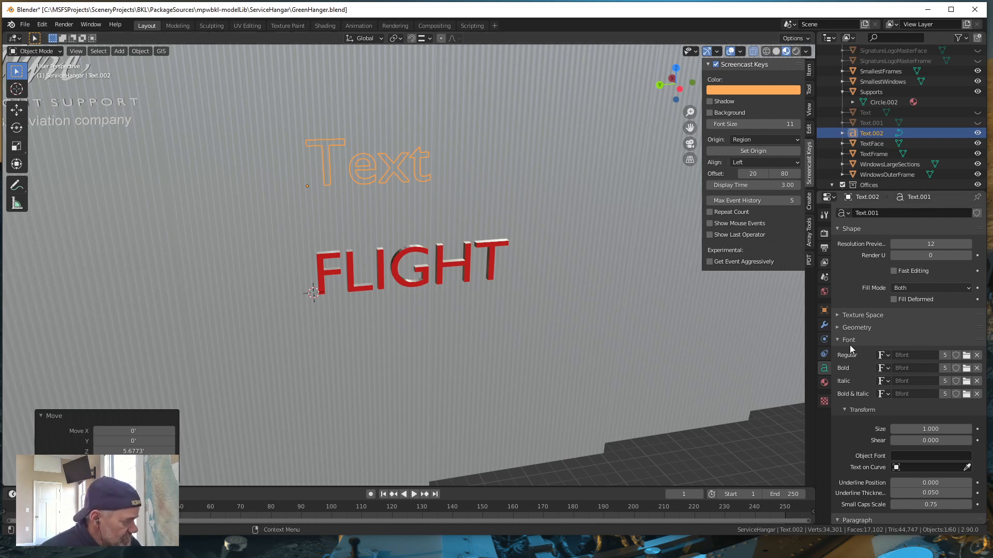
{"action": "left_click", "coordinate": [967, 356]}
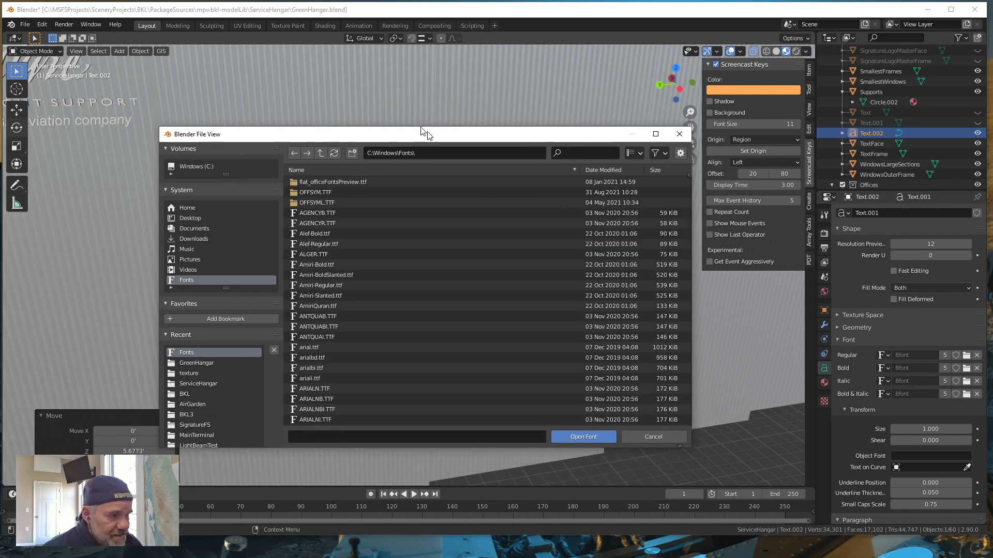
{"action": "left_click_drag", "start_coordinate": [422, 133], "coordinate": [346, 93]}
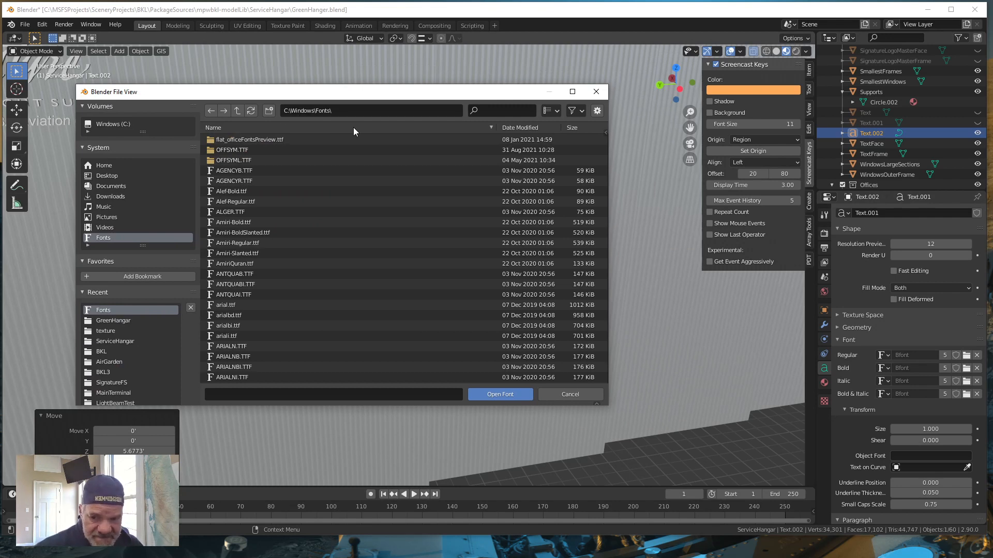
{"action": "left_click", "coordinate": [226, 325]}
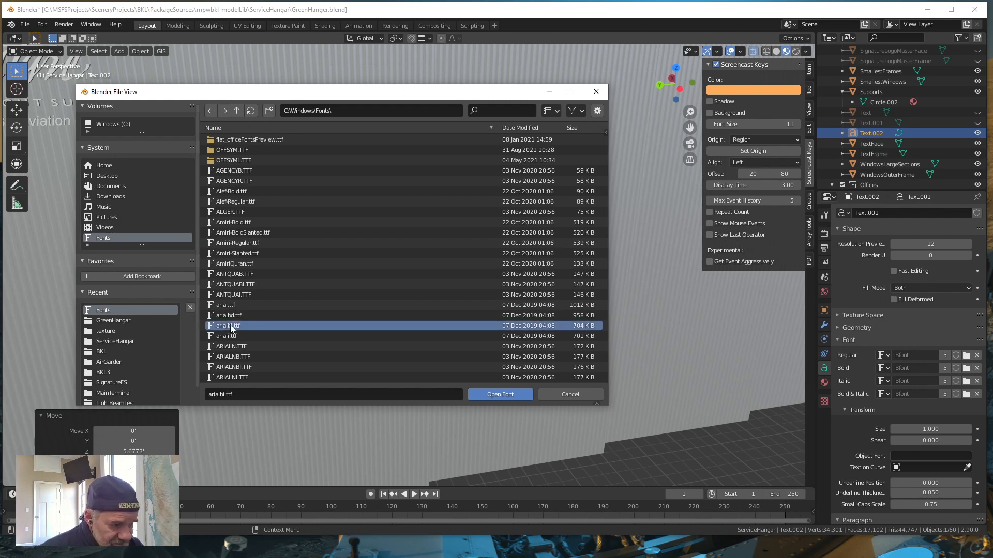
{"action": "left_click", "coordinate": [498, 395]}
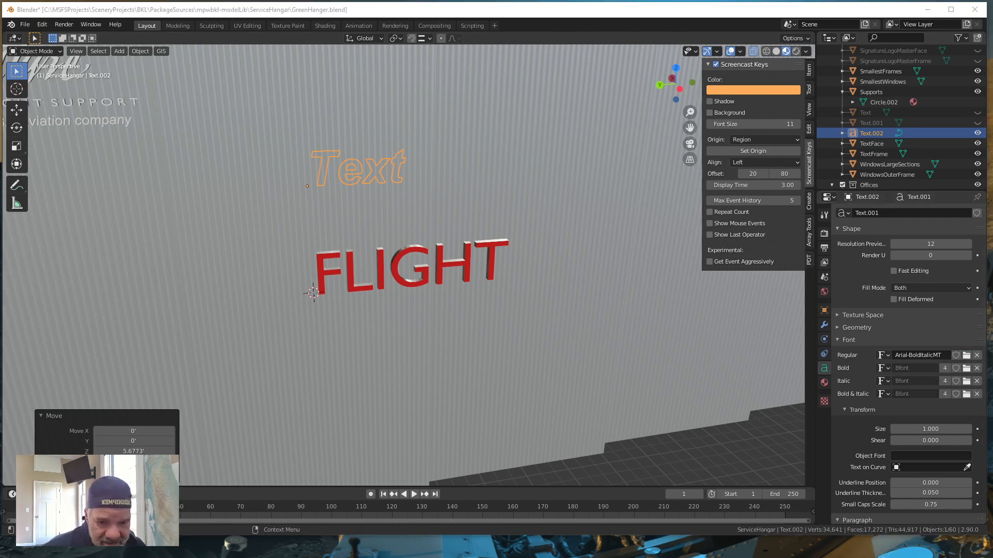
Replace the new text's regular font with CALISTBI.TTF from the Windows Fonts folder
{"action": "left_click", "coordinate": [966, 355]}
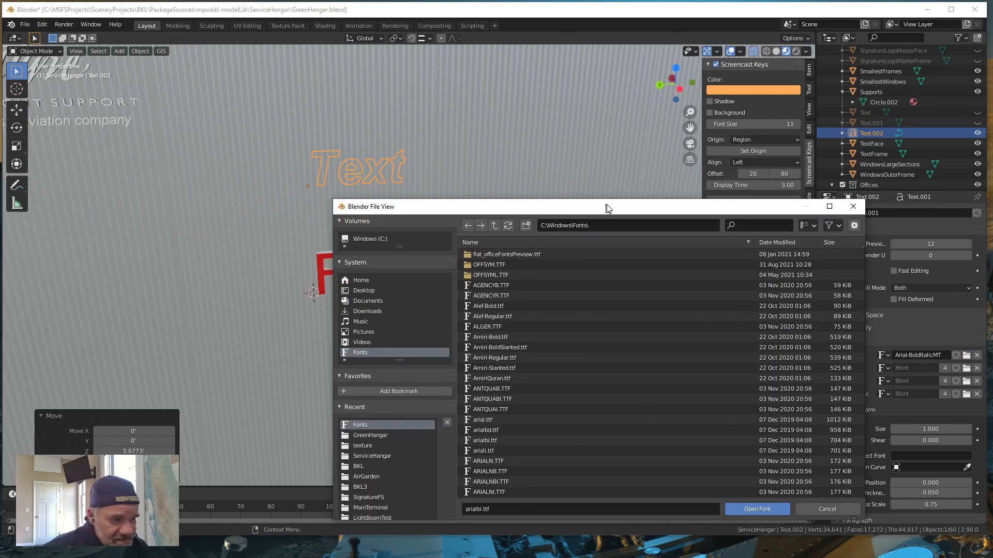
{"action": "left_click_drag", "start_coordinate": [602, 204], "coordinate": [373, 79]}
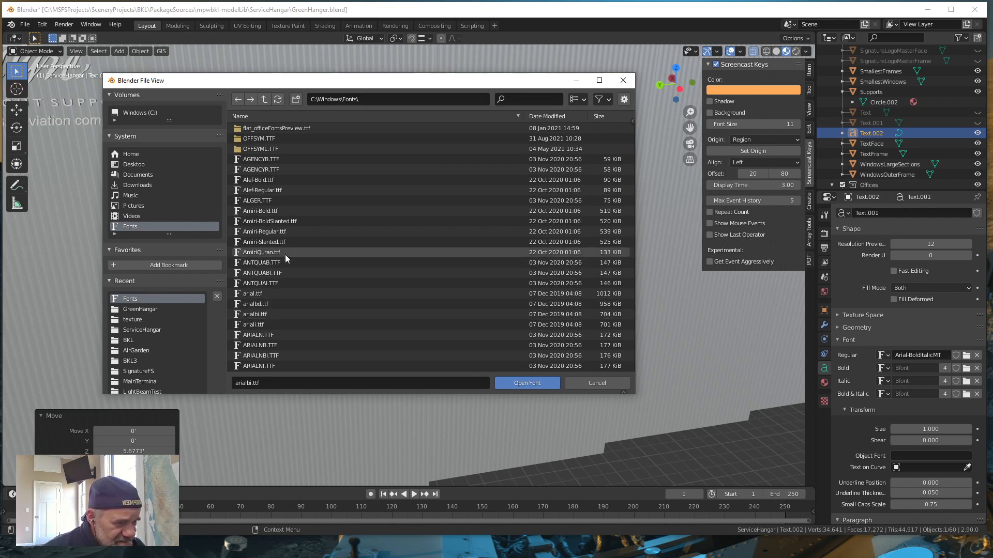
{"action": "scroll", "coordinate": [341, 234], "scroll_direction": "down", "scroll_amount": 6}
{"action": "scroll", "coordinate": [336, 231], "scroll_direction": "down", "scroll_amount": 8}
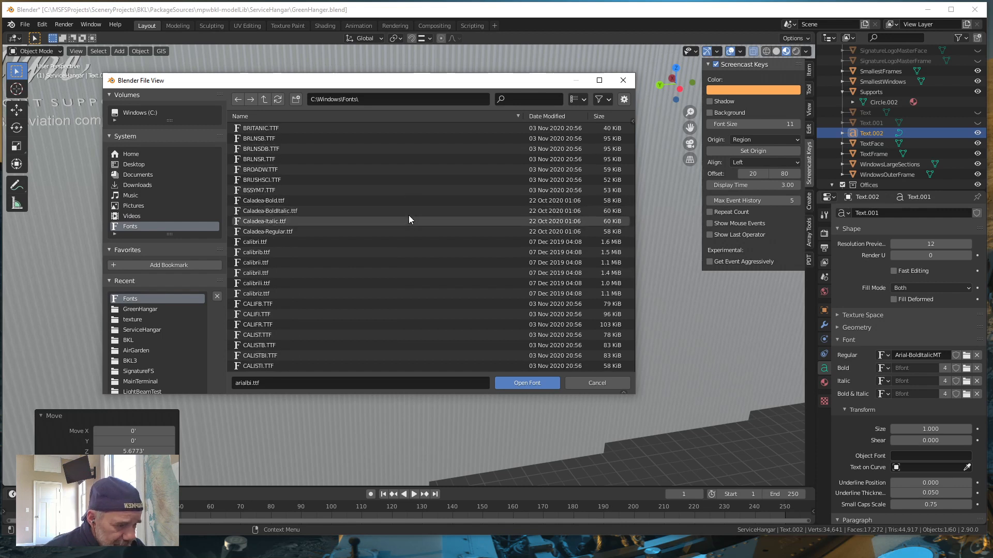
{"action": "scroll", "coordinate": [408, 216], "scroll_direction": "down", "scroll_amount": 4}
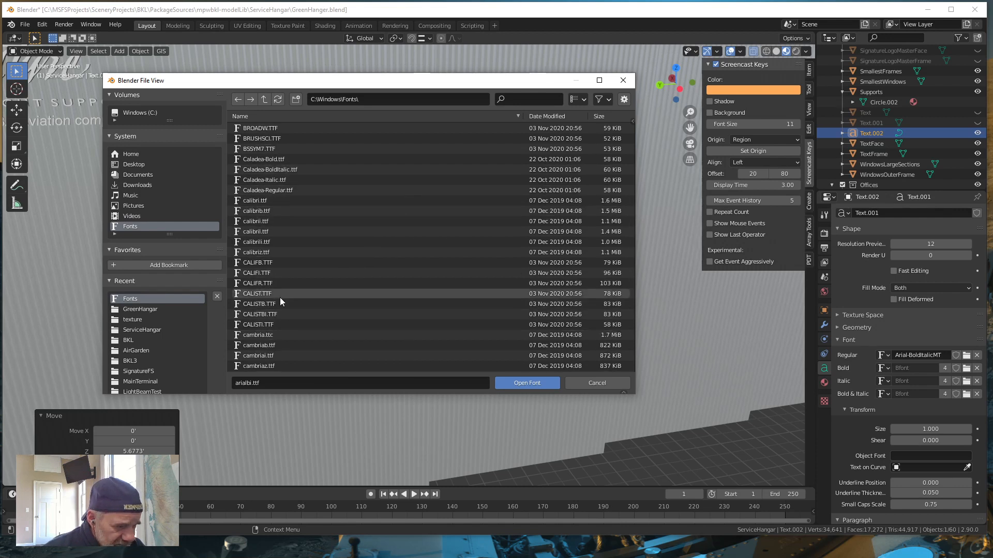
{"action": "left_click", "coordinate": [261, 315]}
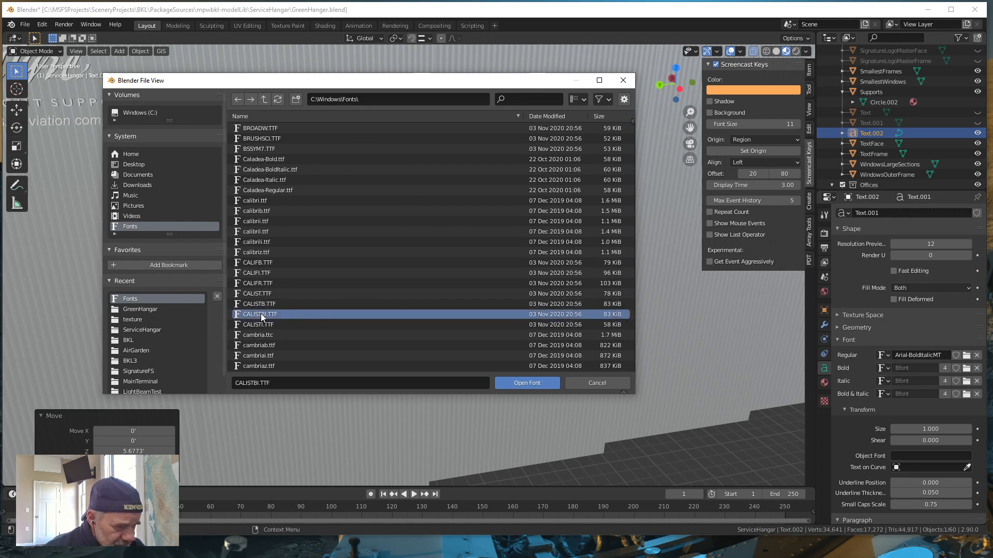
{"action": "left_click", "coordinate": [518, 387]}
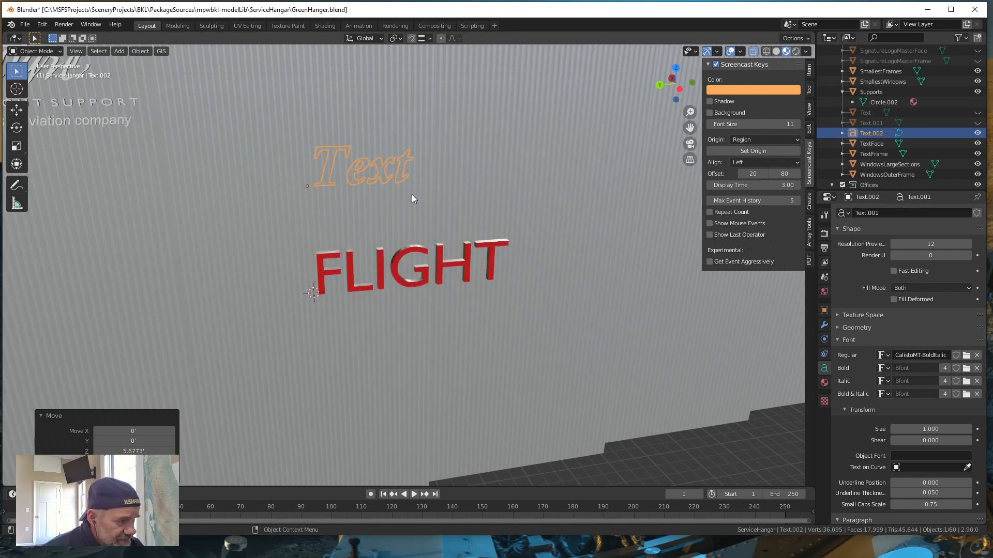
Convert the new text object above the FLIGHT lettering to a mesh
{"action": "middle_click_drag", "start_coordinate": [411, 198], "coordinate": [391, 187]}
{"action": "scroll", "coordinate": [393, 197], "scroll_direction": "up", "scroll_amount": 3}
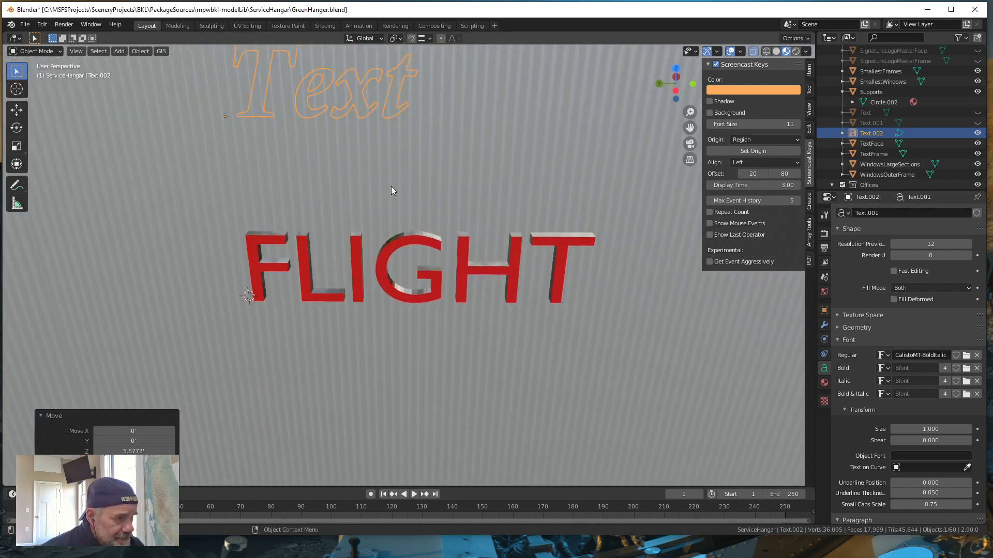
{"action": "scroll", "coordinate": [391, 189], "scroll_direction": "down", "scroll_amount": 4}
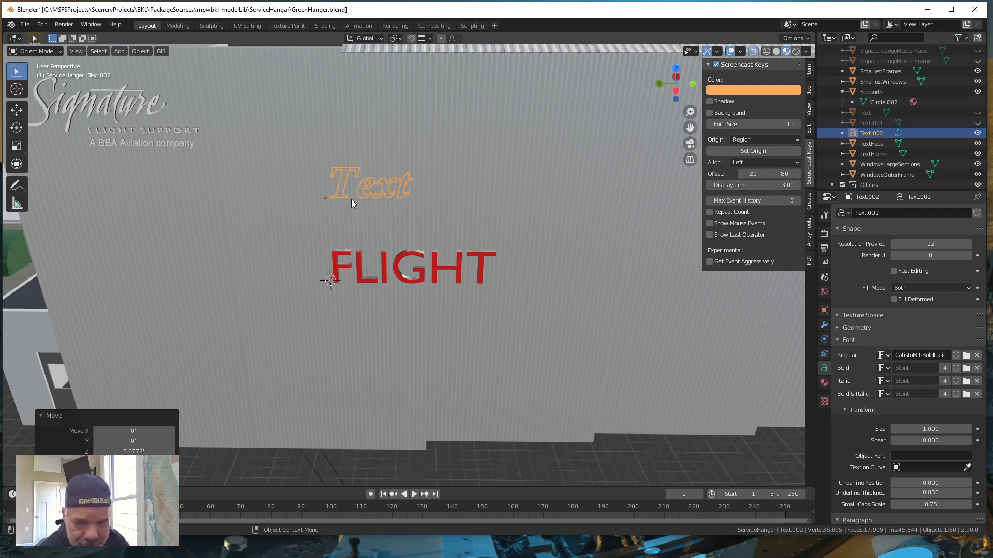
{"action": "middle_click_drag", "start_coordinate": [352, 200], "coordinate": [363, 188]}
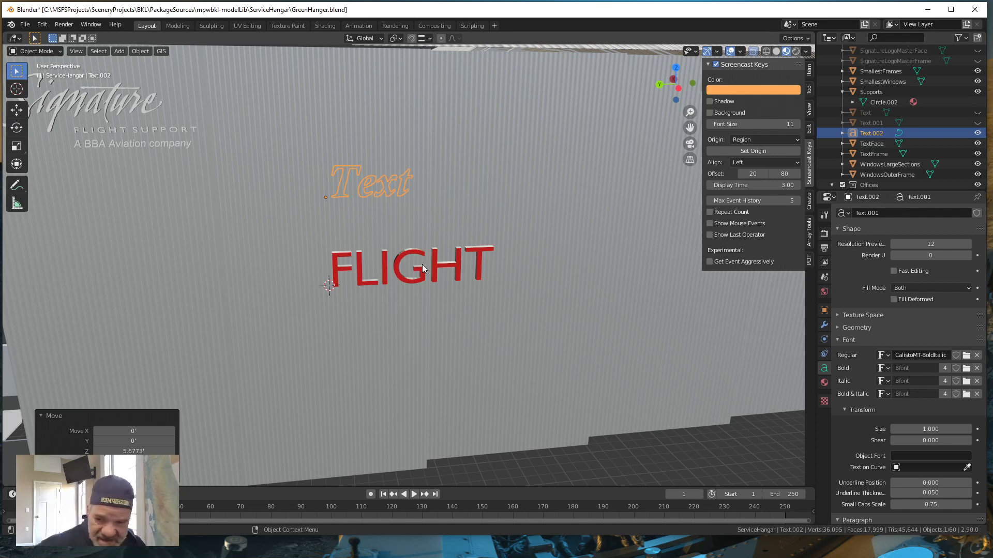
{"action": "right_click", "coordinate": [386, 188]}
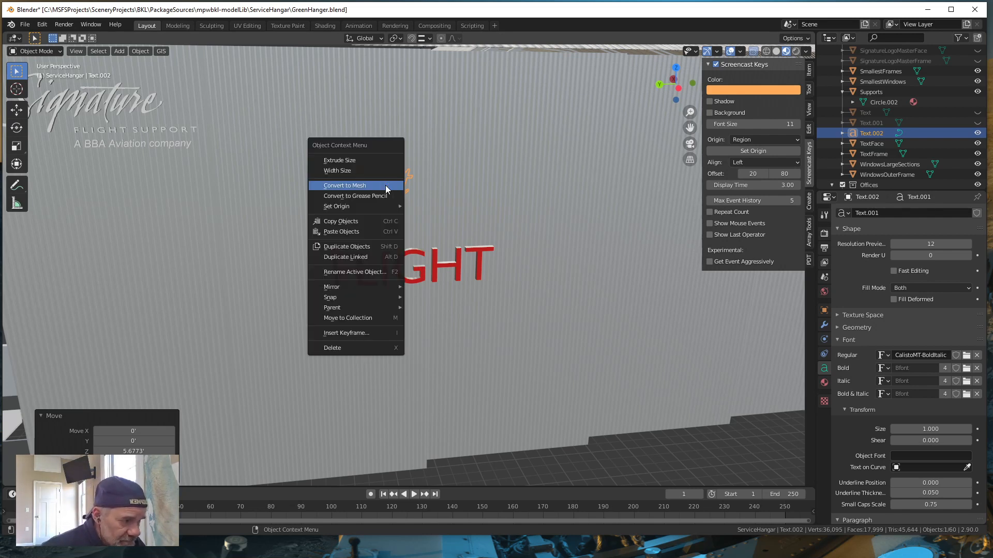
{"action": "left_click", "coordinate": [386, 187]}
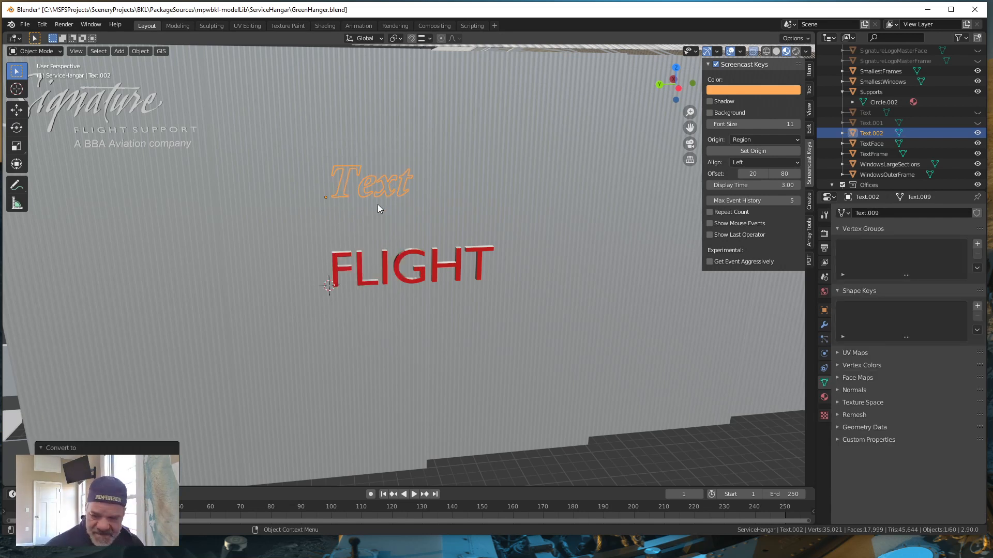
Enter Edit Mode on the converted text mesh, inspect its letter faces up close and switch to edge selection
{"action": "key", "text": "Tab"}
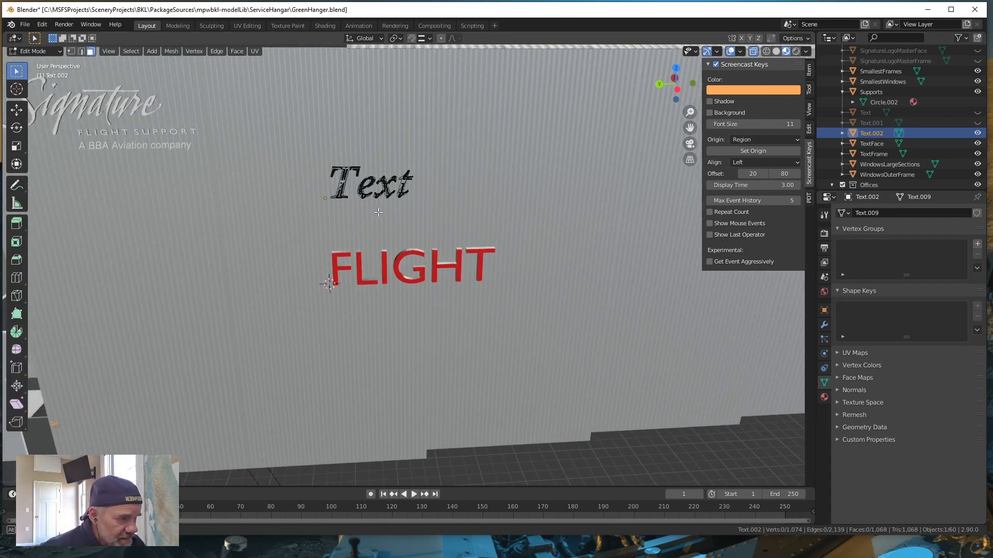
{"action": "scroll", "coordinate": [411, 266], "scroll_direction": "up", "scroll_amount": 4}
{"action": "middle_click_drag", "start_coordinate": [342, 258], "coordinate": [378, 325], "text": "shift"}
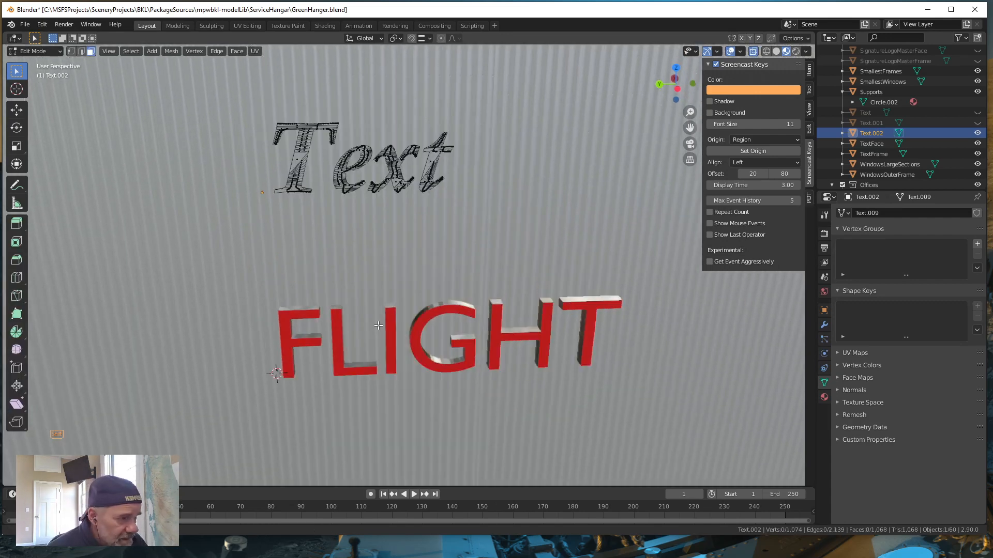
{"action": "scroll", "coordinate": [378, 325], "scroll_direction": "up", "scroll_amount": 3, "text": "shift"}
{"action": "scroll", "coordinate": [401, 332], "scroll_direction": "up", "scroll_amount": 6}
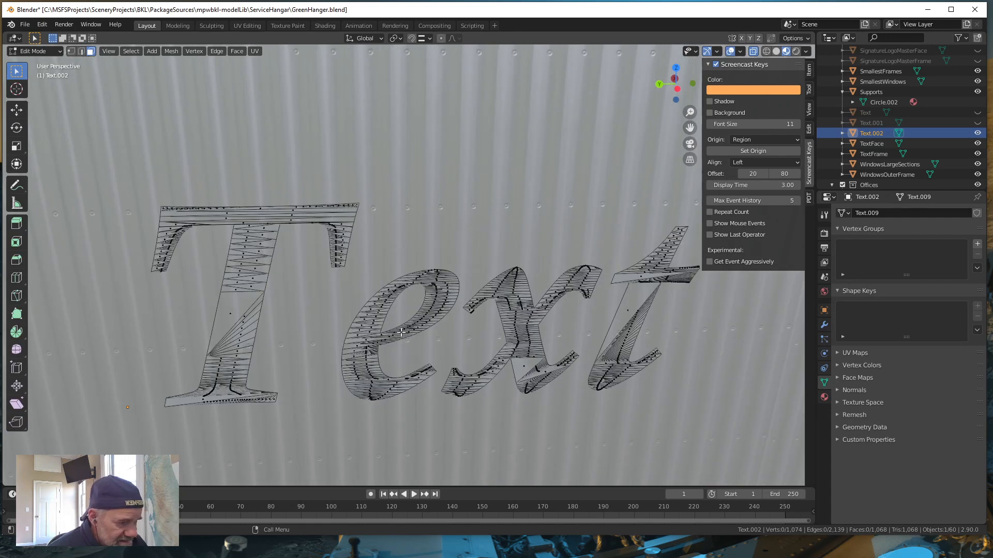
{"action": "scroll", "coordinate": [400, 335], "scroll_direction": "down", "scroll_amount": 2}
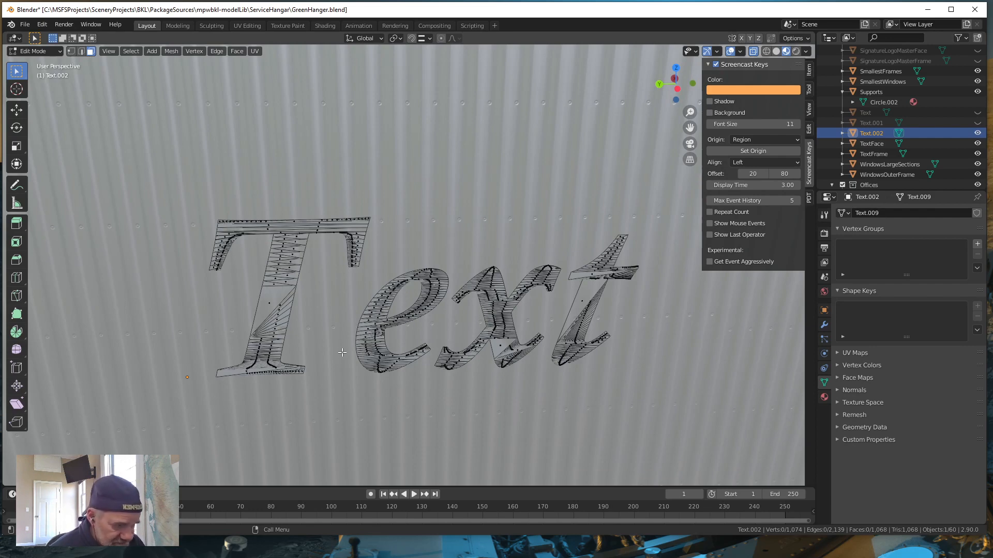
{"action": "middle_click_drag", "start_coordinate": [347, 351], "coordinate": [347, 344]}
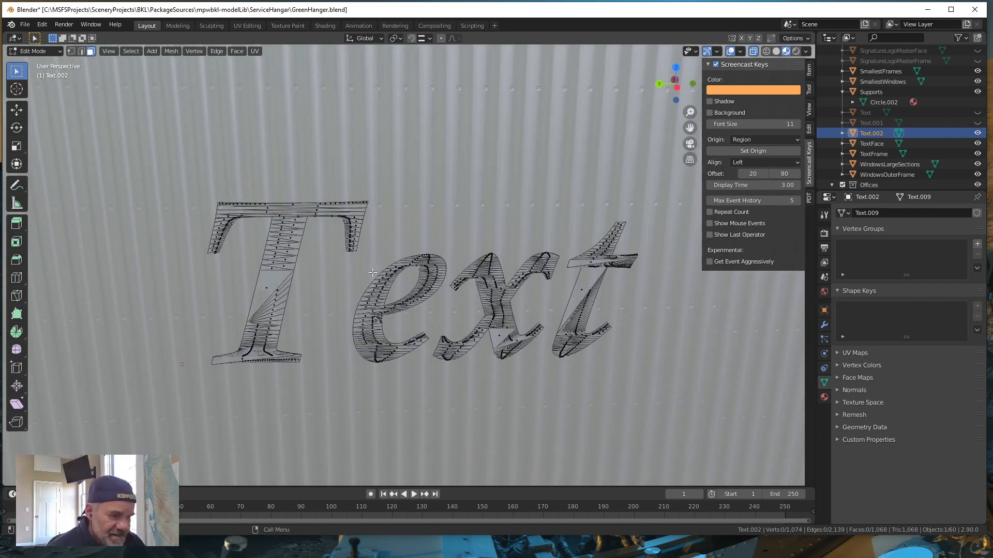
{"action": "left_click", "coordinate": [81, 51]}
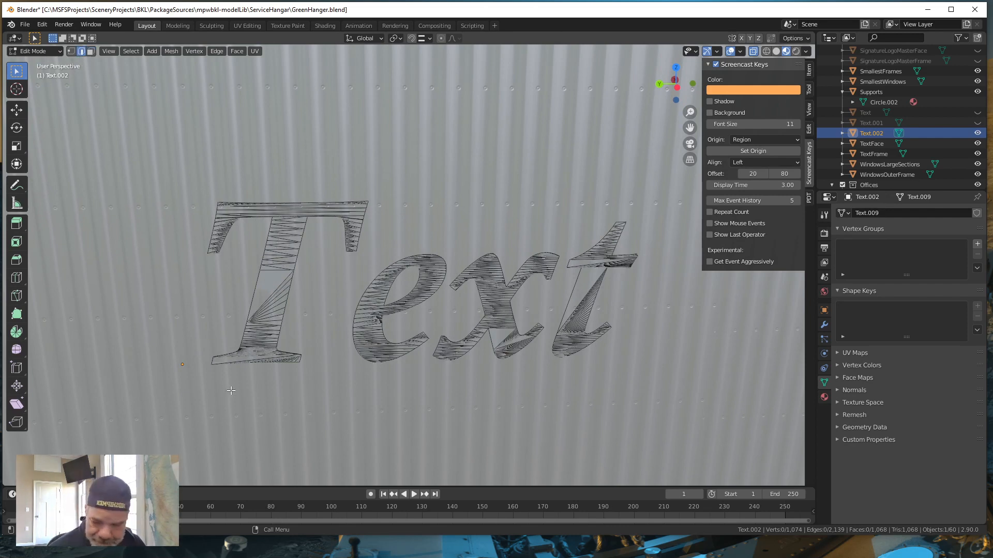
Try to select the T's outline by combining edge loops along both stem sides, the left serif and the crossbar's top
{"action": "left_click", "coordinate": [253, 292], "text": "alt"}
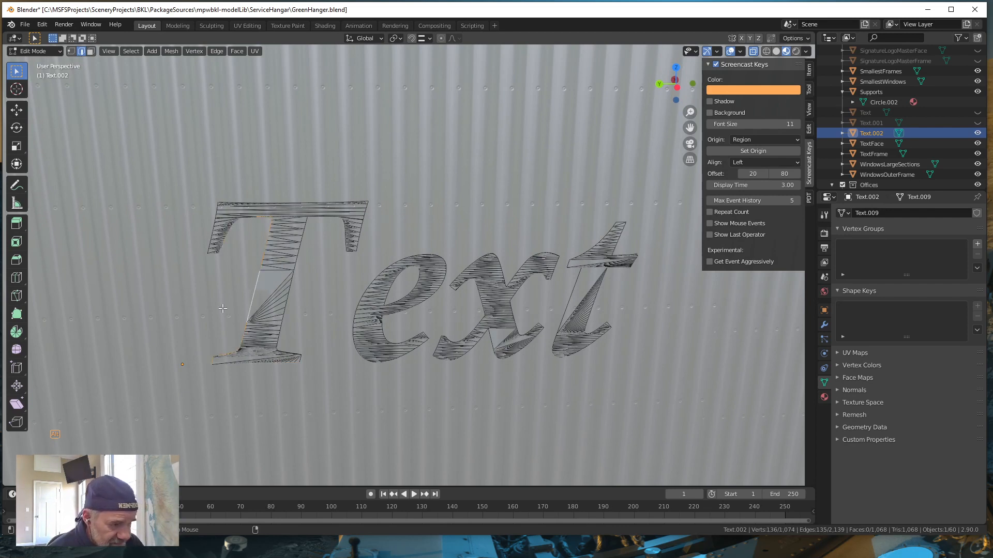
{"action": "left_click", "coordinate": [293, 281], "text": "alt"}
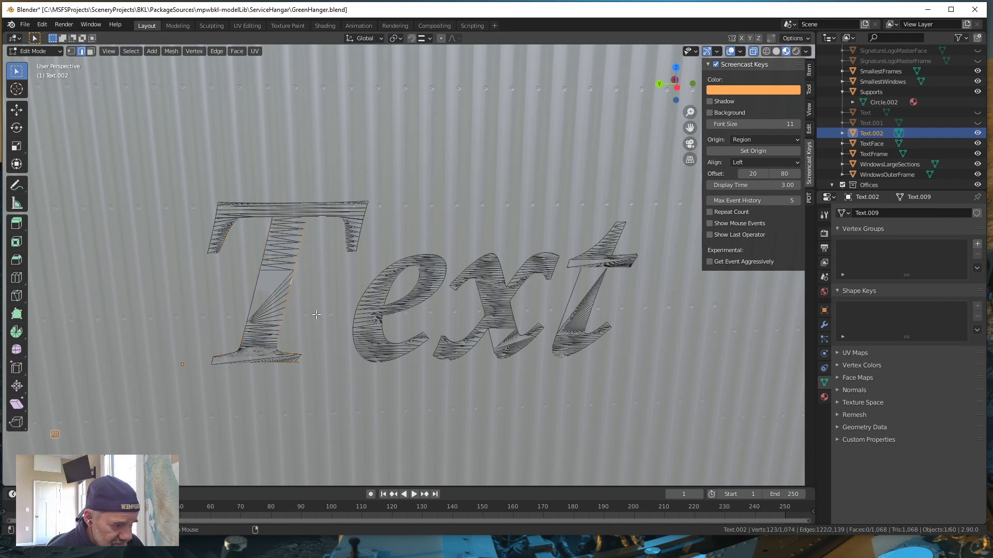
{"action": "left_click", "coordinate": [248, 294], "text": "alt+shift"}
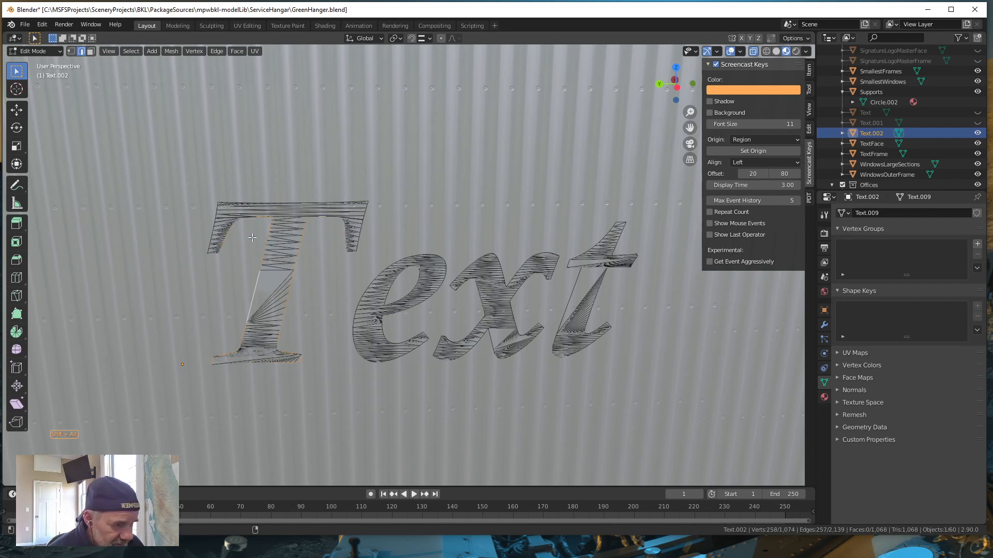
{"action": "left_click", "coordinate": [206, 246], "text": "alt+shift"}
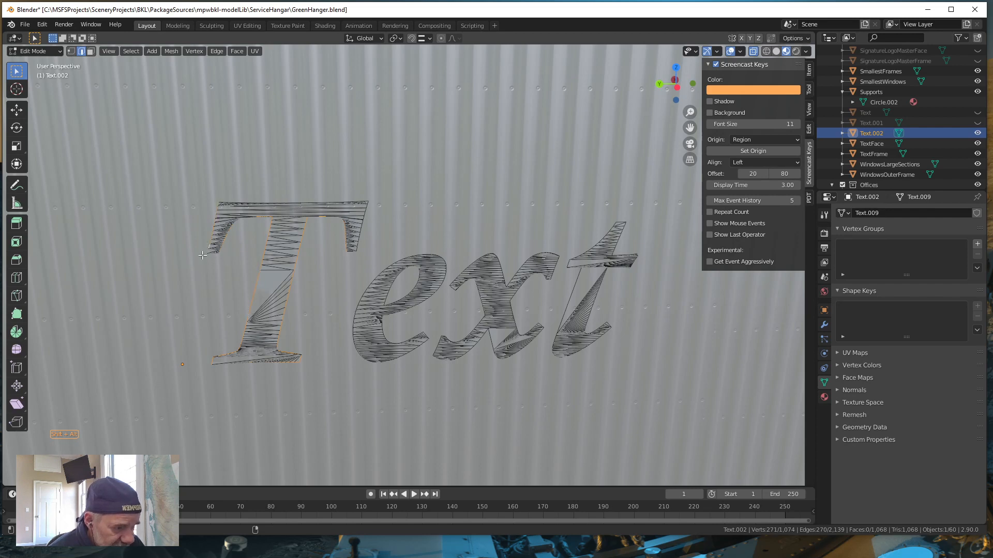
{"action": "left_click", "coordinate": [251, 201], "text": "alt+shift"}
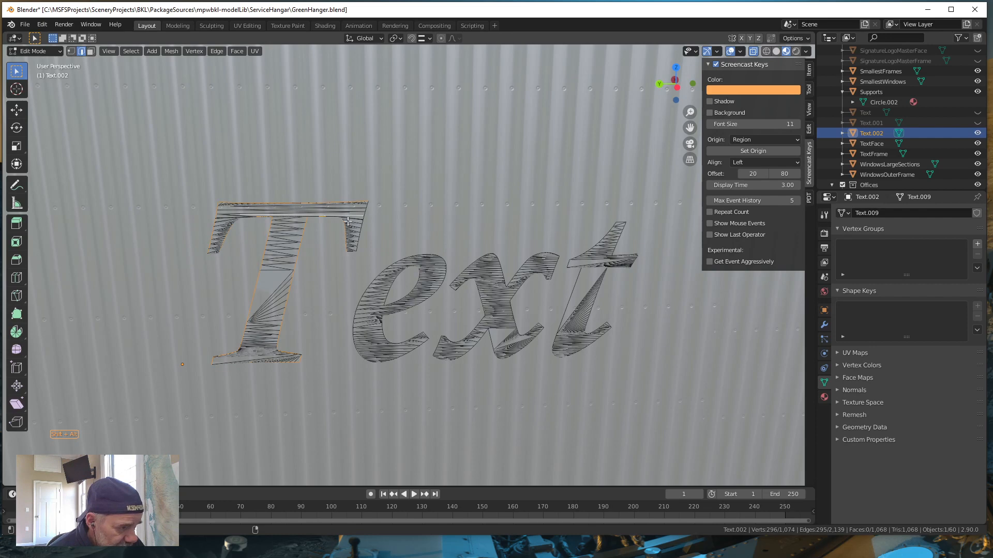
Toggle individual edges along the underside of the T's crossbar to correct the outline selection
{"action": "scroll", "coordinate": [375, 213], "scroll_direction": "up", "scroll_amount": 3}
{"action": "scroll", "coordinate": [379, 211], "scroll_direction": "up", "scroll_amount": 2}
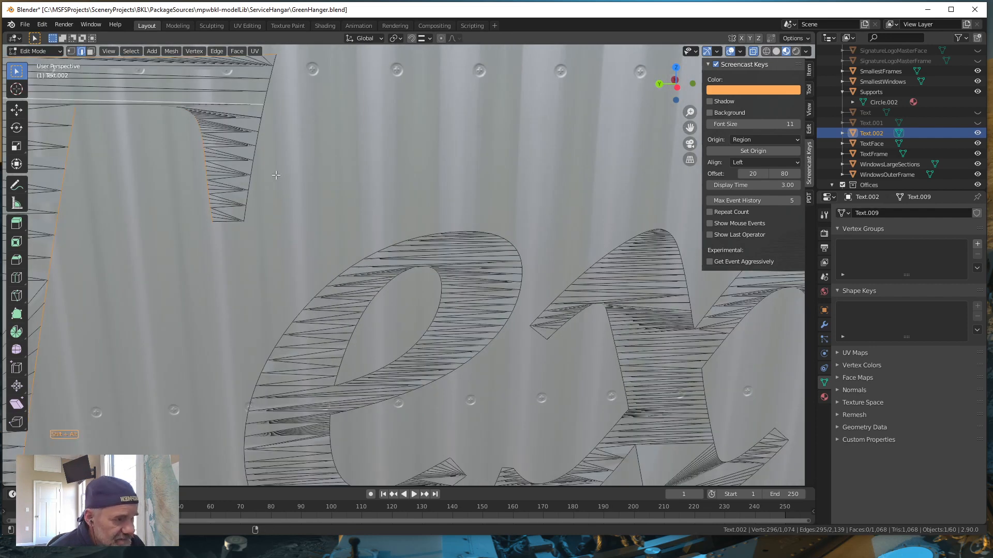
{"action": "left_click", "coordinate": [258, 105], "text": "shift"}
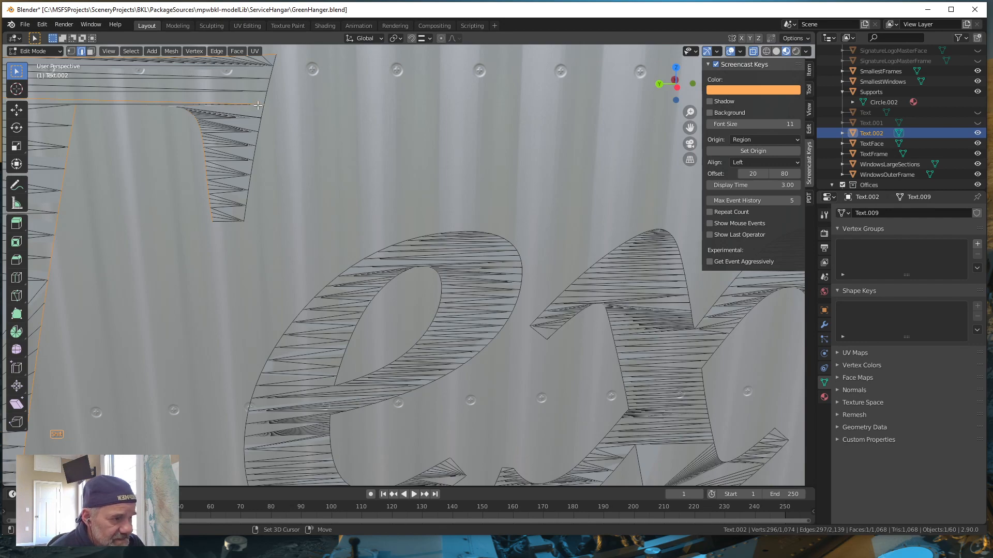
{"action": "left_click", "coordinate": [258, 105], "text": "shift"}
{"action": "scroll", "coordinate": [232, 95], "scroll_direction": "up", "scroll_amount": 2}
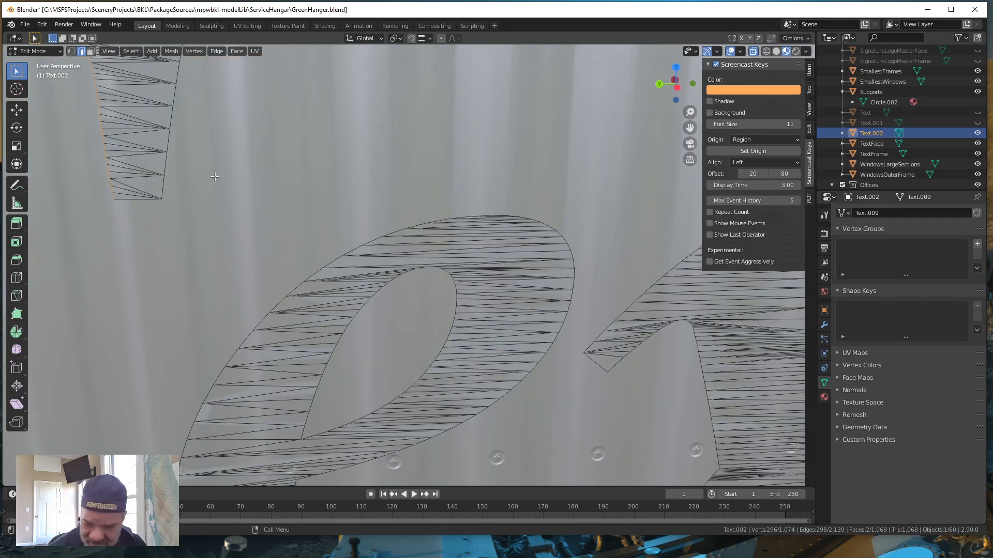
{"action": "middle_click_drag", "start_coordinate": [160, 174], "coordinate": [282, 224], "text": "shift"}
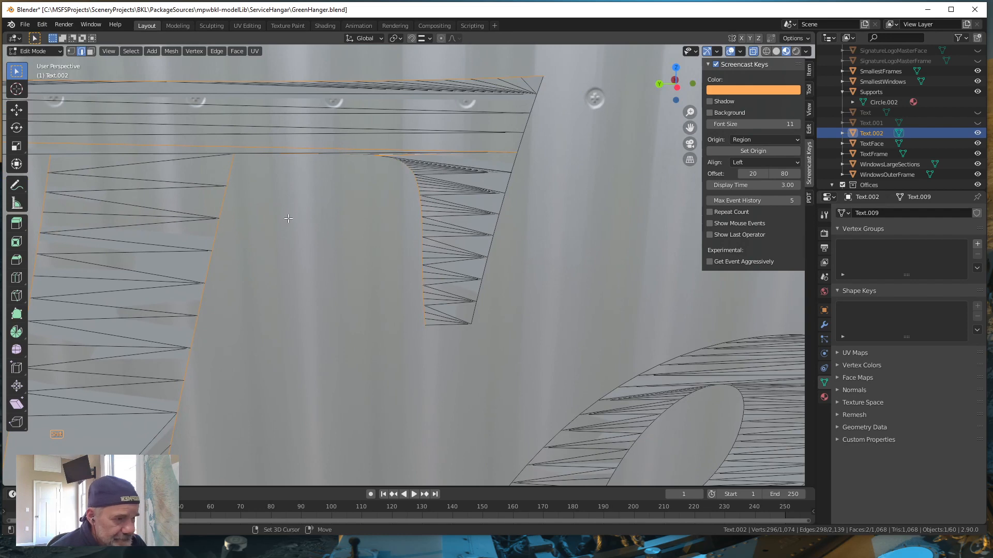
{"action": "left_click", "coordinate": [253, 147], "text": "shift"}
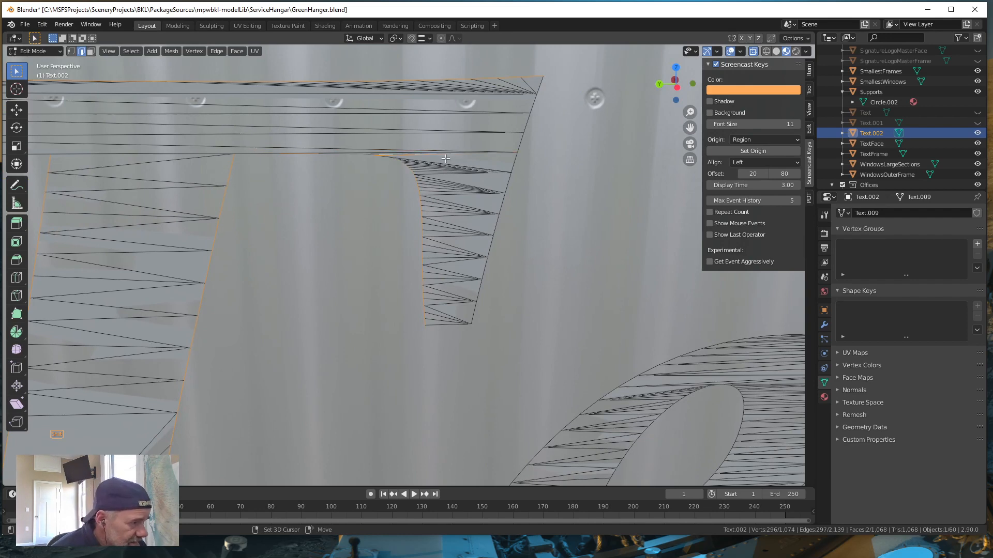
Try to deselect the stray inner edges where the T's right serif curve meets the crossbar
{"action": "scroll", "coordinate": [450, 152], "scroll_direction": "up", "scroll_amount": 5}
{"action": "middle_click_drag", "start_coordinate": [450, 151], "coordinate": [192, 400], "text": "shift"}
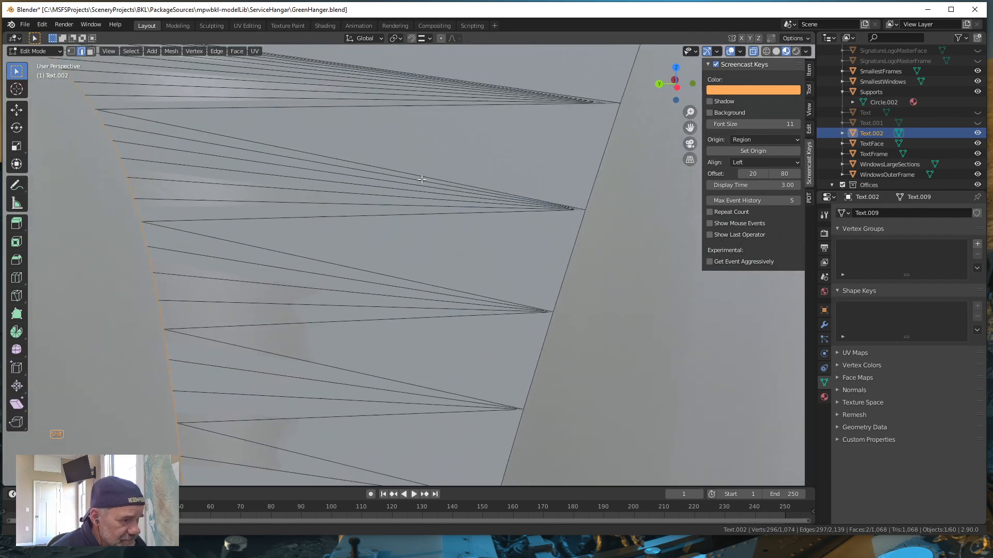
{"action": "middle_click_drag", "start_coordinate": [352, 52], "coordinate": [468, 274], "text": "shift"}
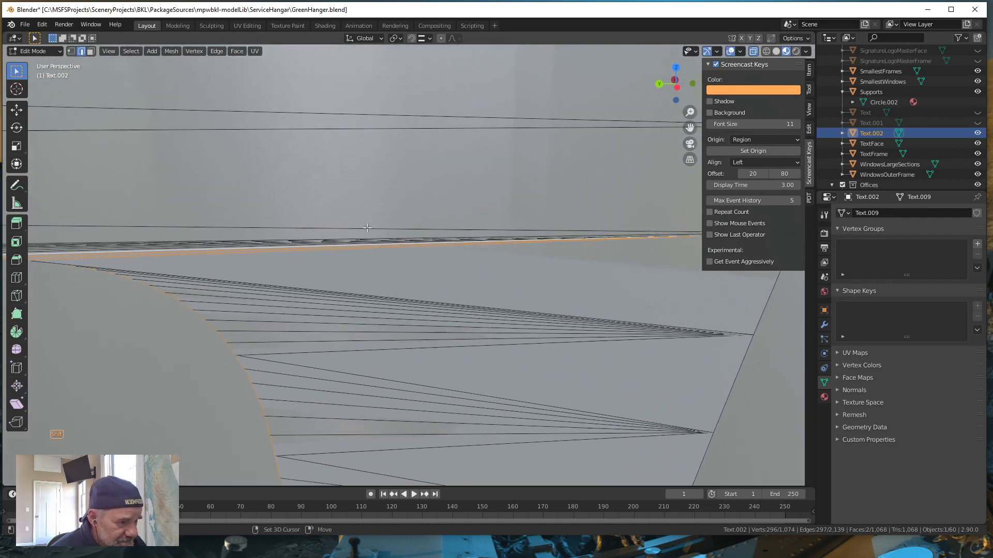
{"action": "left_click", "coordinate": [351, 250], "text": "shift"}
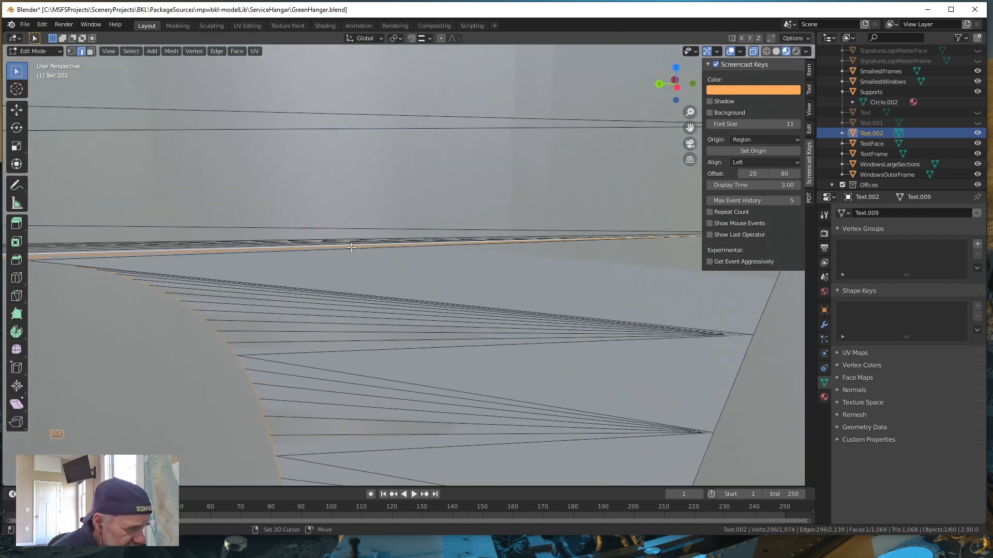
{"action": "left_click", "coordinate": [119, 256], "text": "shift"}
{"action": "left_click", "coordinate": [117, 254], "text": "shift"}
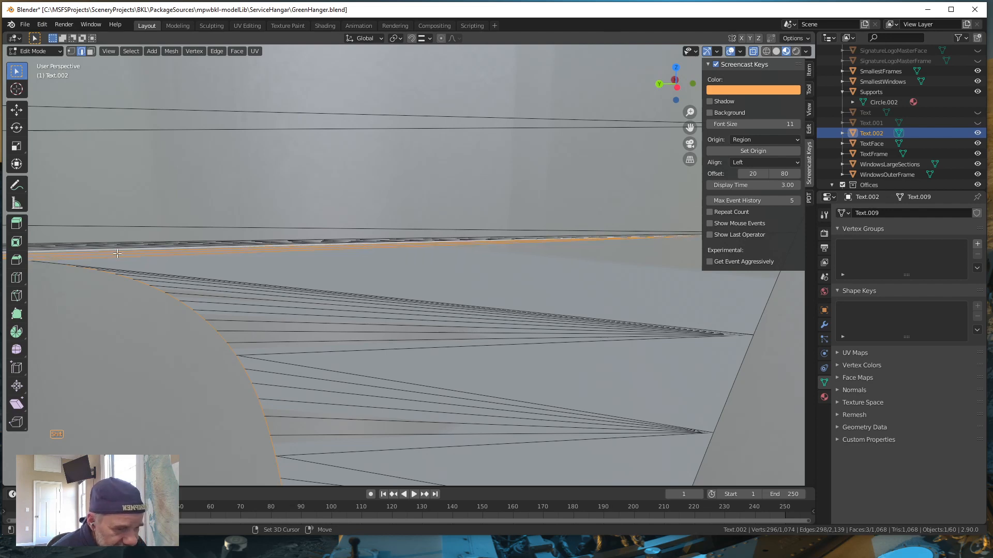
{"action": "middle_click_drag", "start_coordinate": [119, 279], "coordinate": [190, 275], "text": "shift"}
{"action": "scroll", "coordinate": [190, 275], "scroll_direction": "up", "scroll_amount": 1}
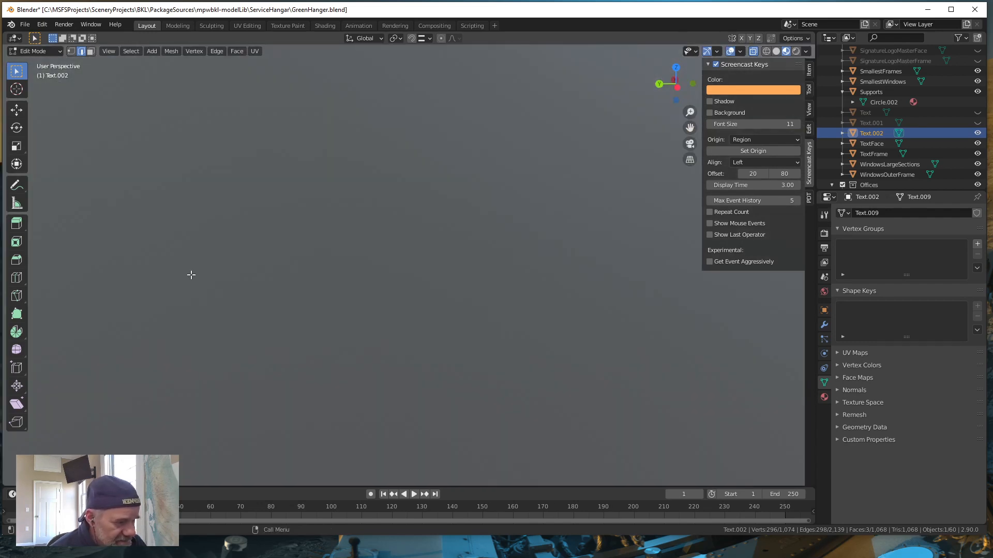
{"action": "scroll", "coordinate": [191, 274], "scroll_direction": "down", "scroll_amount": 1}
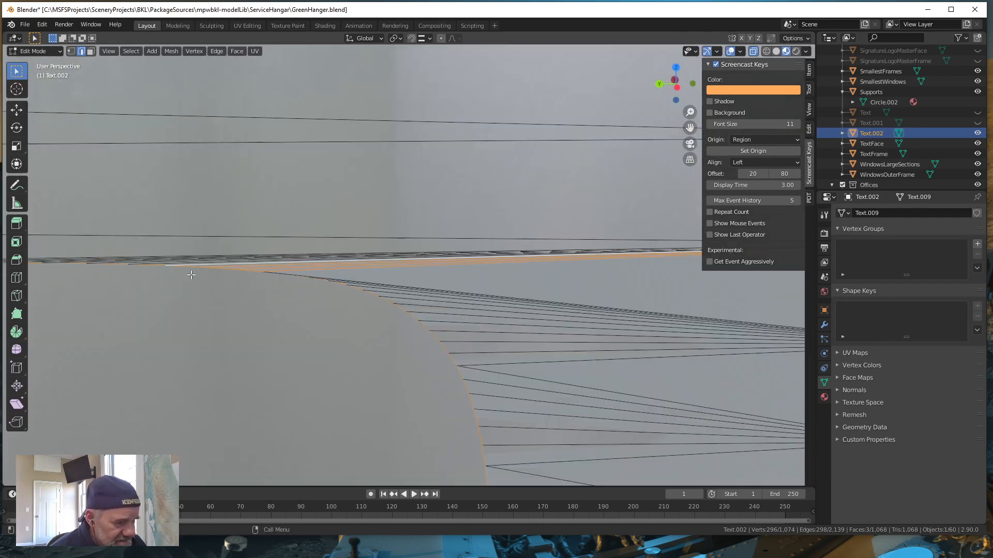
Try to fix the overlapping thin edges at the start of the right serif curve, and clear the whole edge selection
{"action": "left_click", "coordinate": [322, 271], "text": "shift"}
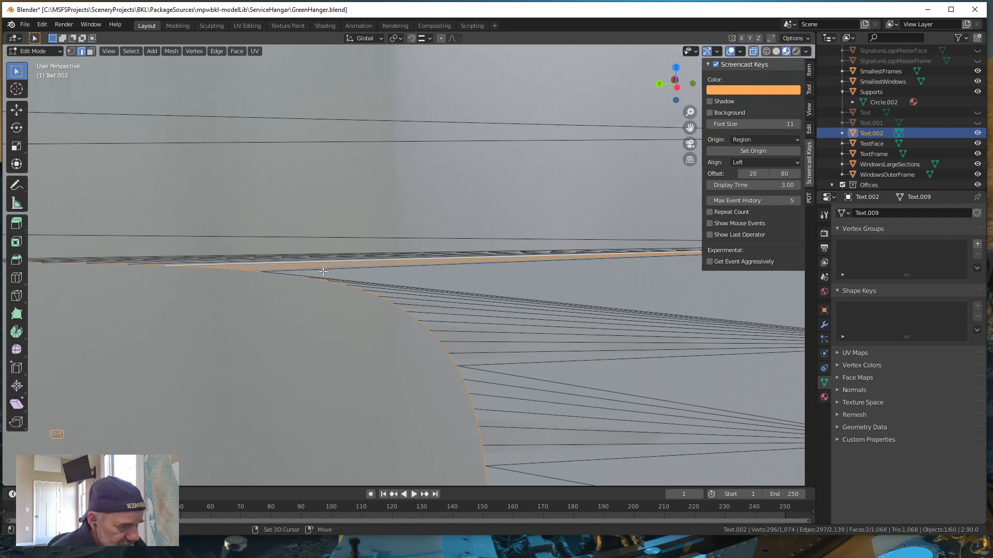
{"action": "left_click", "coordinate": [260, 269], "text": "shift"}
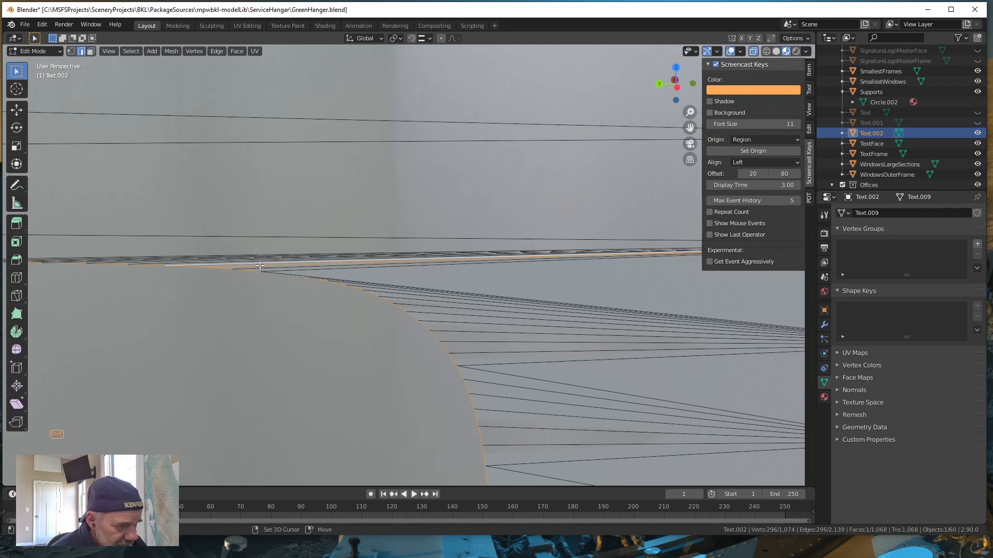
{"action": "left_click", "coordinate": [262, 270], "text": "shift"}
{"action": "left_click", "coordinate": [262, 266], "text": "shift"}
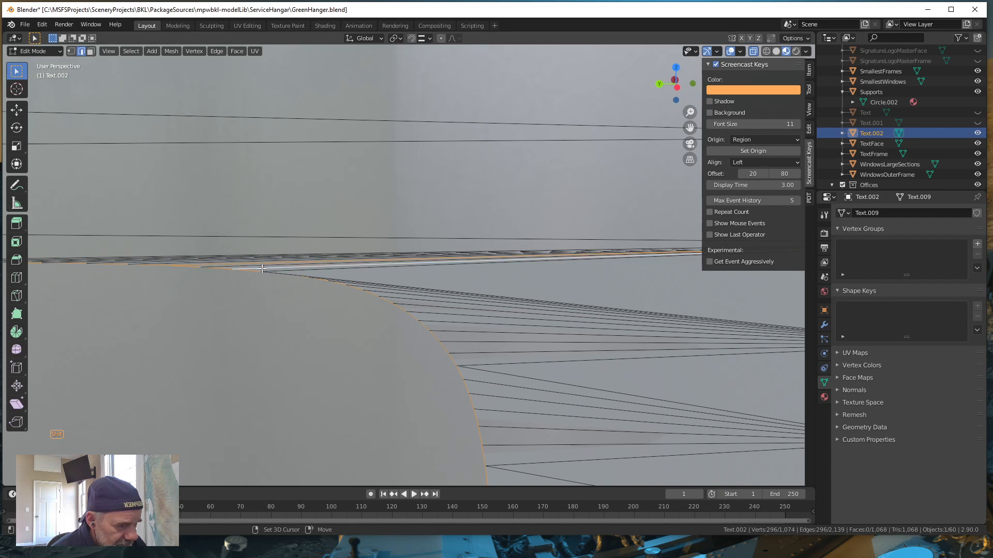
{"action": "left_click", "coordinate": [274, 271], "text": "shift"}
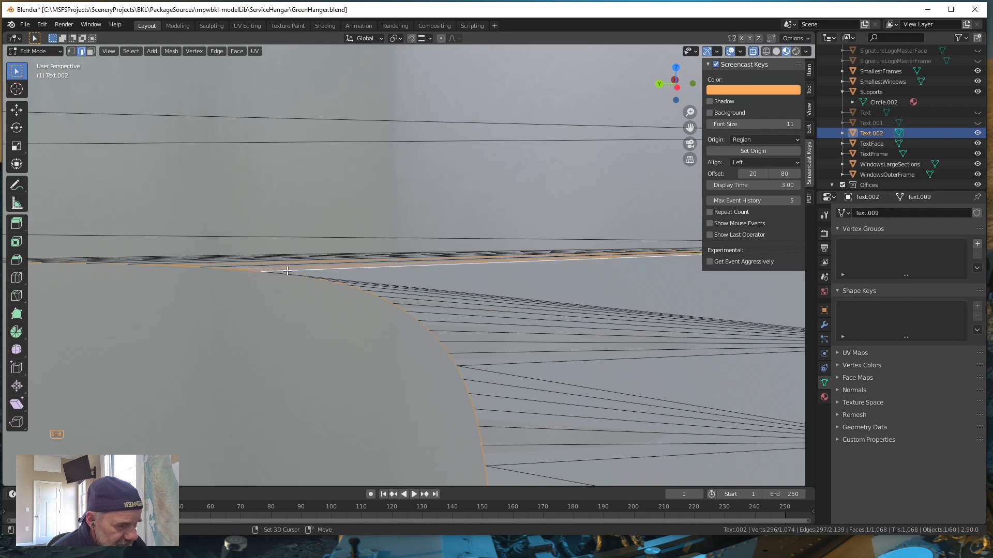
{"action": "left_click", "coordinate": [286, 271], "text": "shift"}
{"action": "left_click", "coordinate": [391, 283], "text": "shift"}
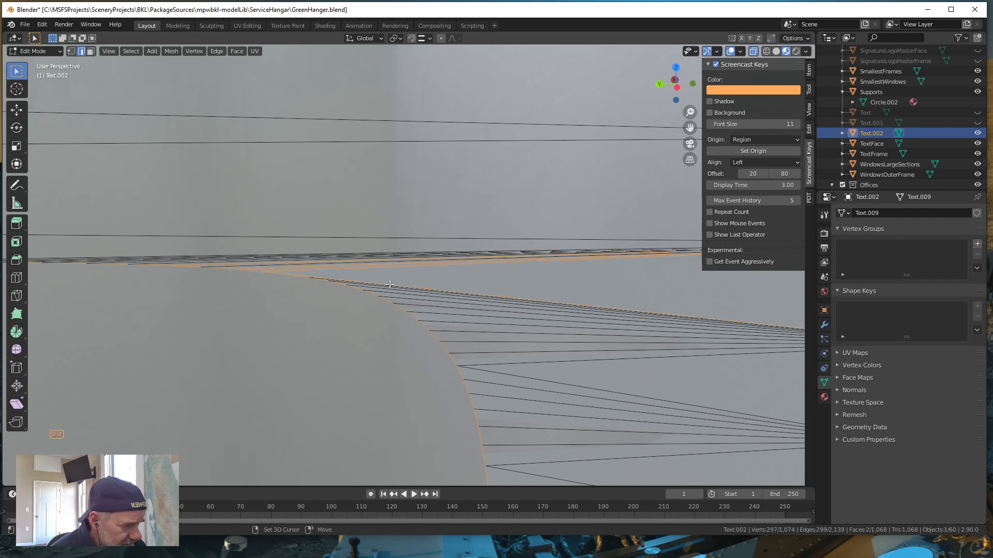
{"action": "left_click", "coordinate": [299, 278], "text": "shift"}
{"action": "scroll", "coordinate": [357, 268], "scroll_direction": "down", "scroll_amount": 5}
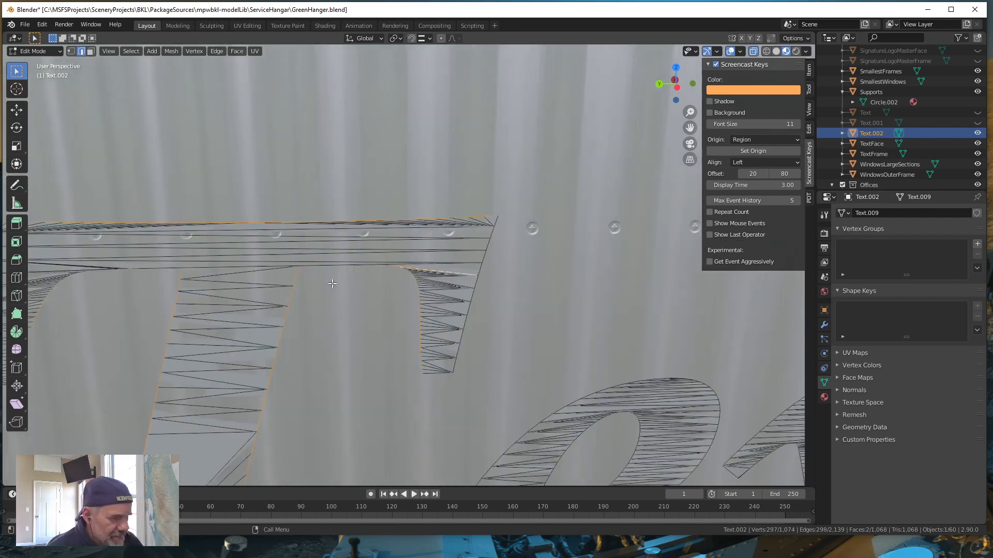
{"action": "key", "text": "alt+a"}
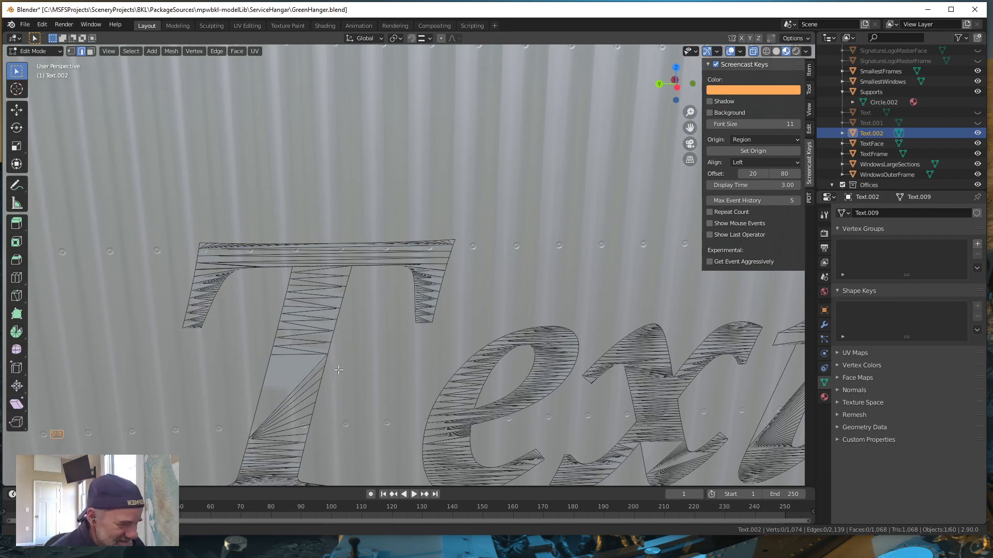
Select the boundary edge loops along both sides of the T's stem together
{"action": "middle_click_drag", "start_coordinate": [335, 370], "coordinate": [354, 304], "text": "shift"}
{"action": "scroll", "coordinate": [353, 303], "scroll_direction": "up", "scroll_amount": 2}
{"action": "scroll", "coordinate": [383, 302], "scroll_direction": "up", "scroll_amount": 2}
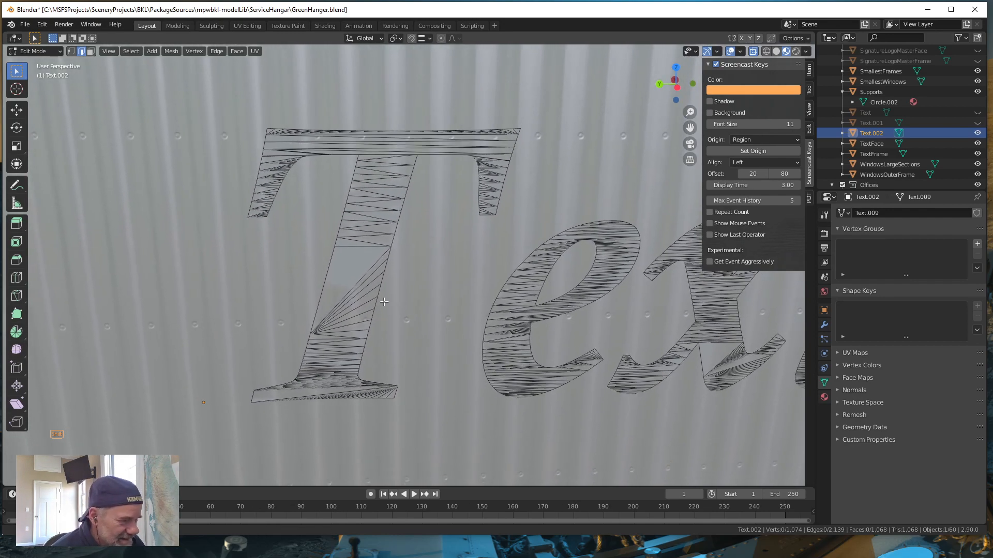
{"action": "scroll", "coordinate": [393, 301], "scroll_direction": "up", "scroll_amount": 2}
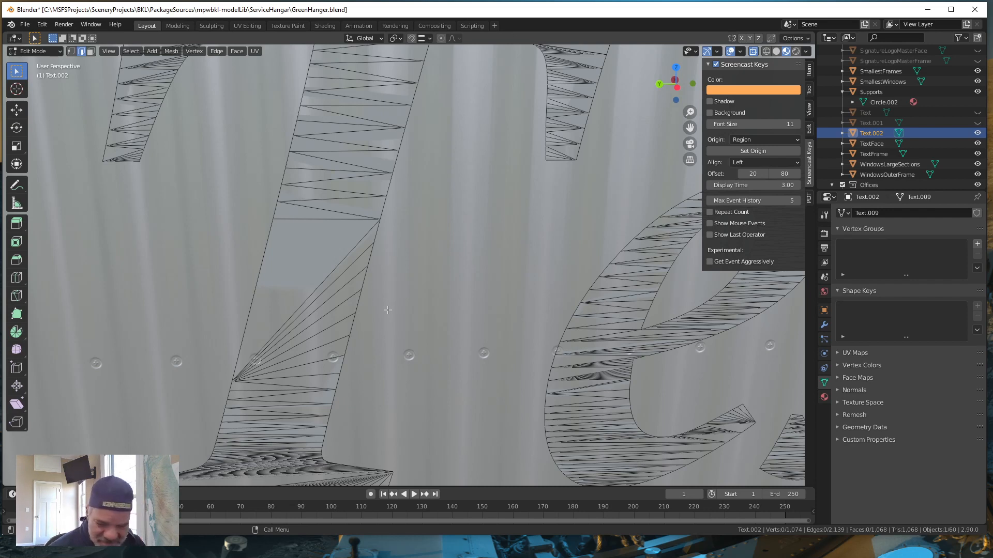
{"action": "left_click", "coordinate": [359, 305], "text": "alt"}
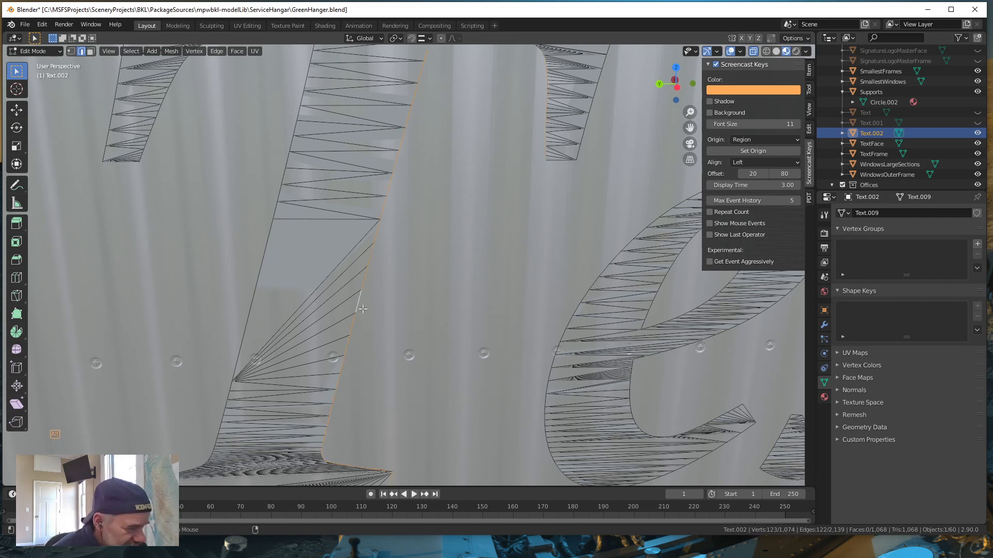
{"action": "left_click", "coordinate": [252, 288], "text": "alt"}
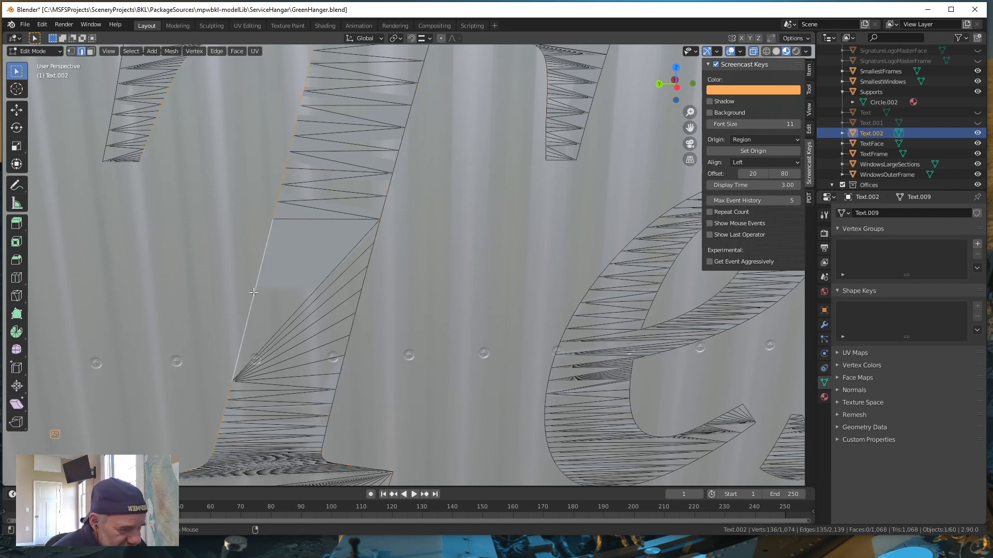
{"action": "left_click", "coordinate": [334, 412], "text": "alt+shift"}
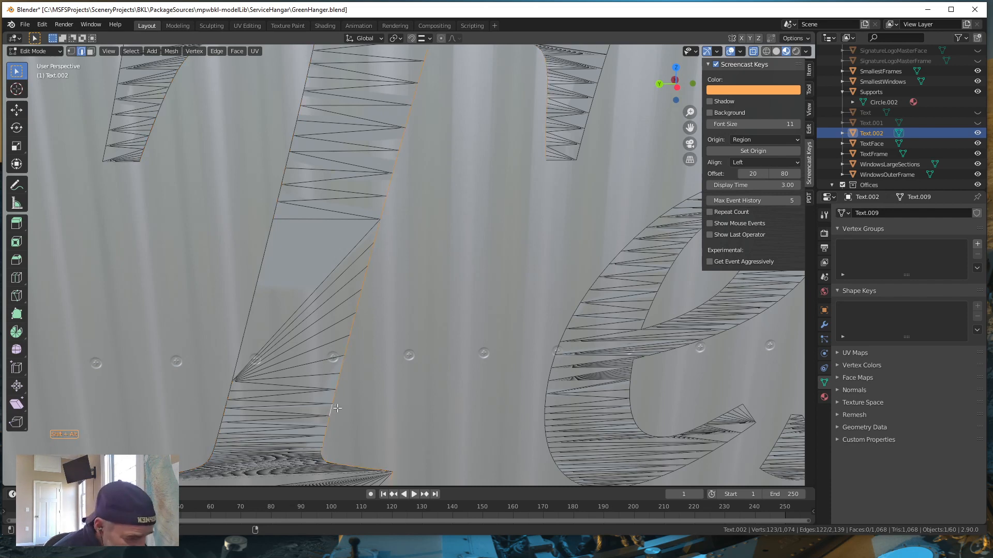
{"action": "left_click", "coordinate": [253, 308], "text": "alt+shift"}
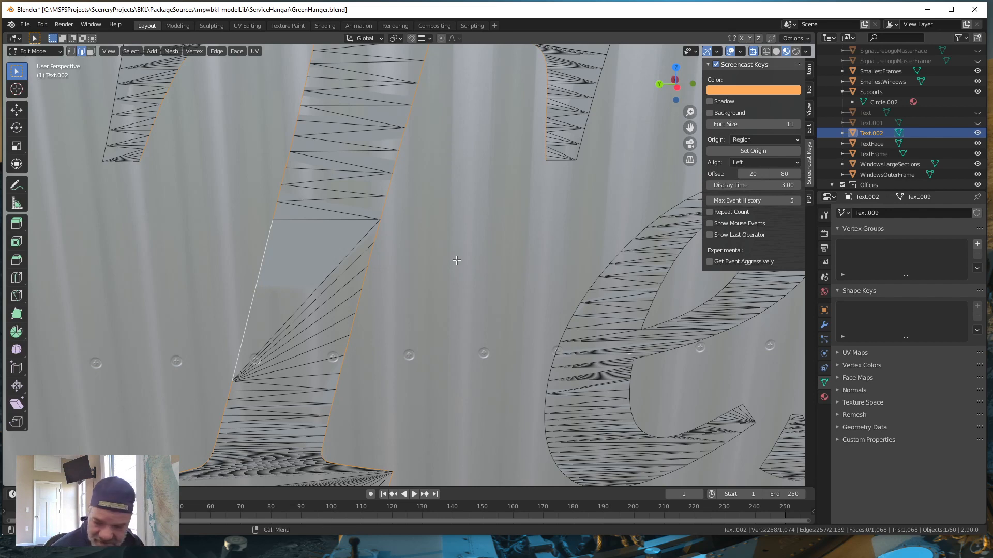
Add the T's right serif tip with its outer side and the crossbar's top boundary to the edge selection
{"action": "middle_click_drag", "start_coordinate": [477, 258], "coordinate": [363, 355], "text": "shift"}
{"action": "scroll", "coordinate": [363, 355], "scroll_direction": "up", "scroll_amount": 1}
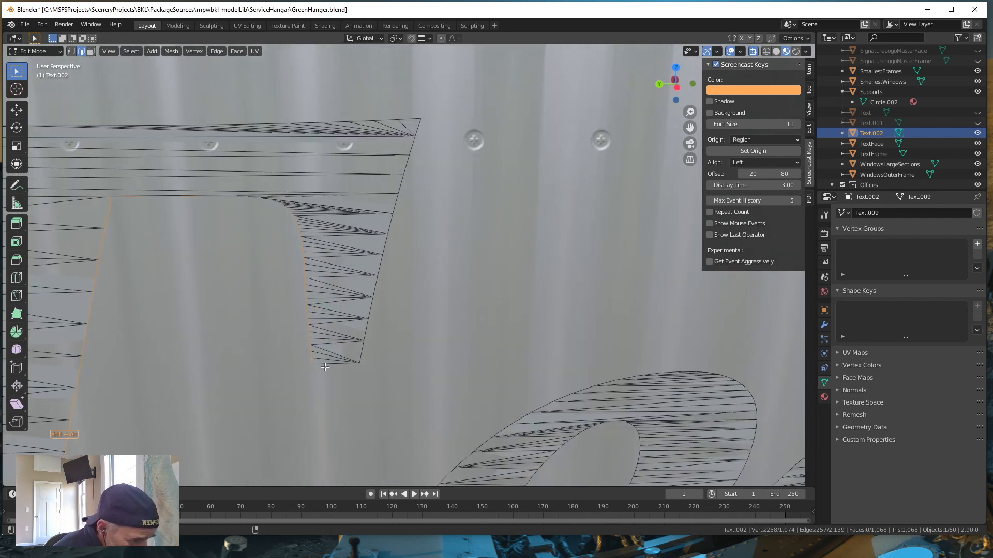
{"action": "left_click", "coordinate": [324, 366], "text": "alt+shift"}
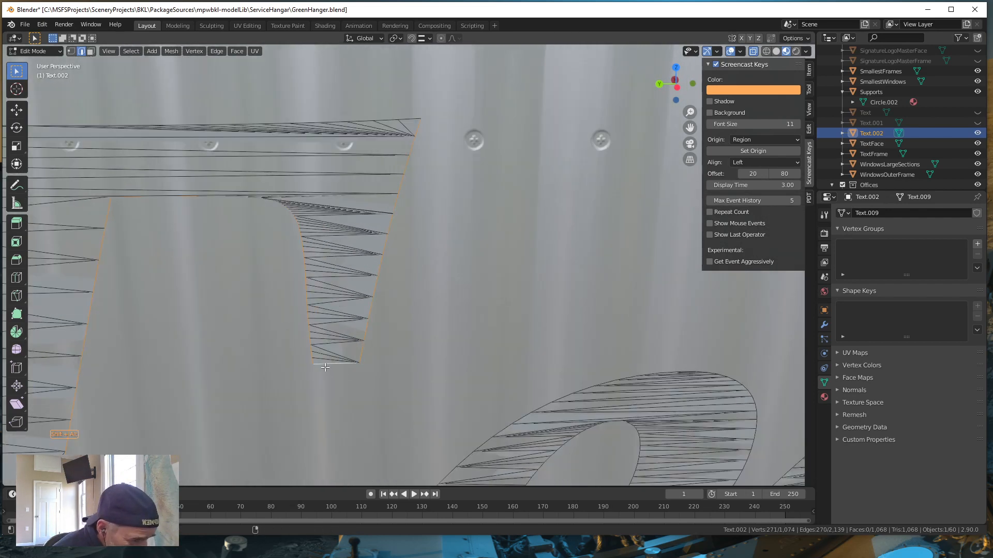
{"action": "left_click", "coordinate": [383, 118], "text": "alt+shift"}
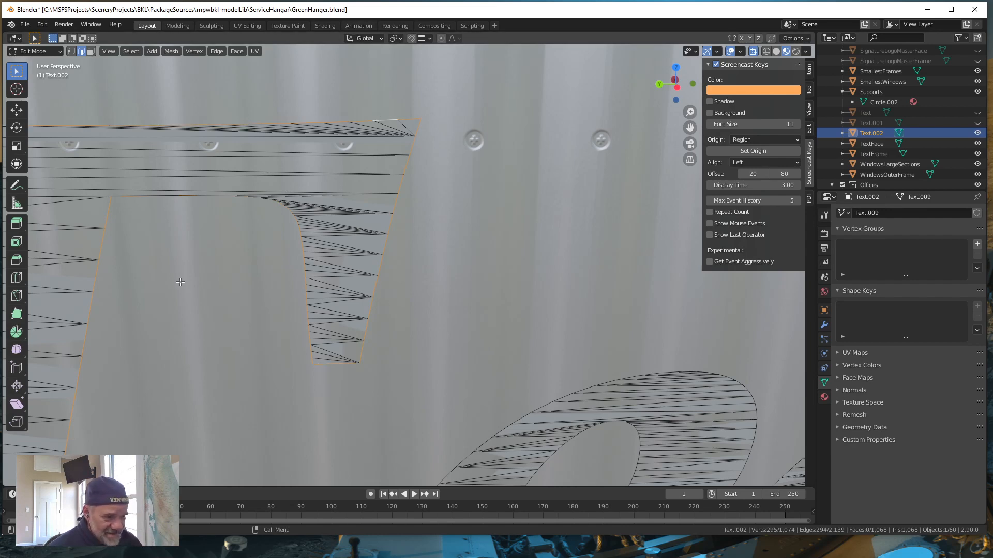
Add the outer boundary loop of the T's left serif and crossbar end to the edge selection
{"action": "middle_click_drag", "start_coordinate": [160, 293], "coordinate": [446, 284], "text": "shift"}
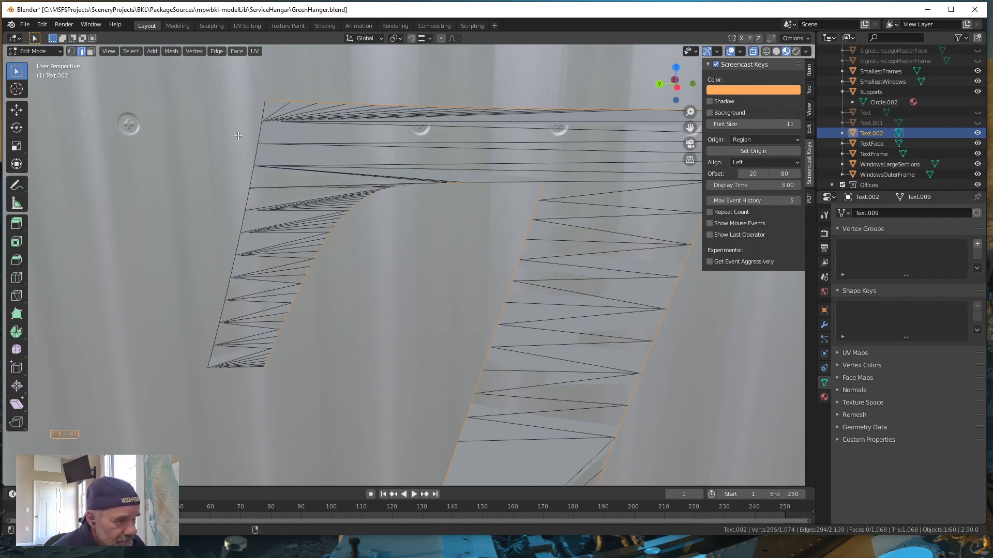
{"action": "left_click", "coordinate": [258, 132], "text": "alt+shift"}
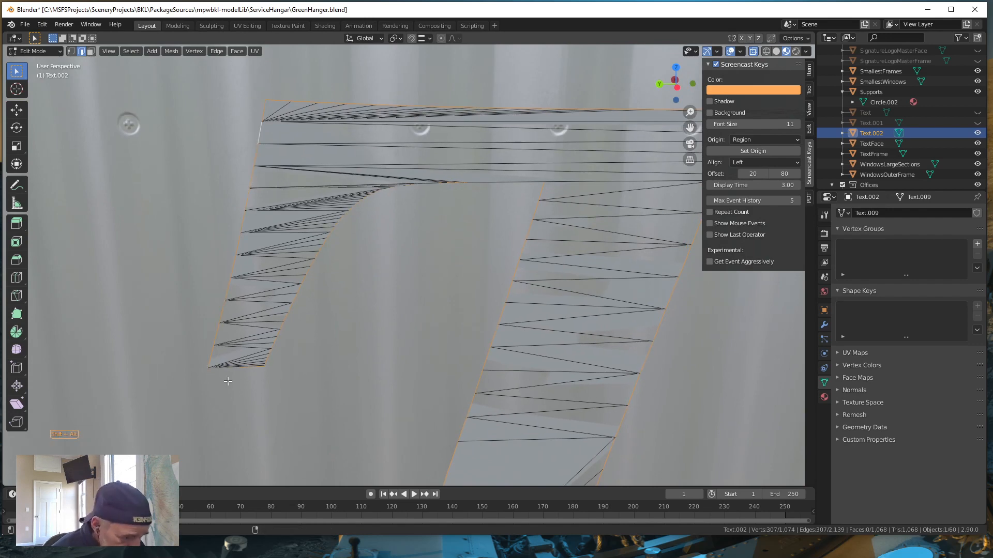
{"action": "scroll", "coordinate": [227, 381], "scroll_direction": "up", "scroll_amount": 3}
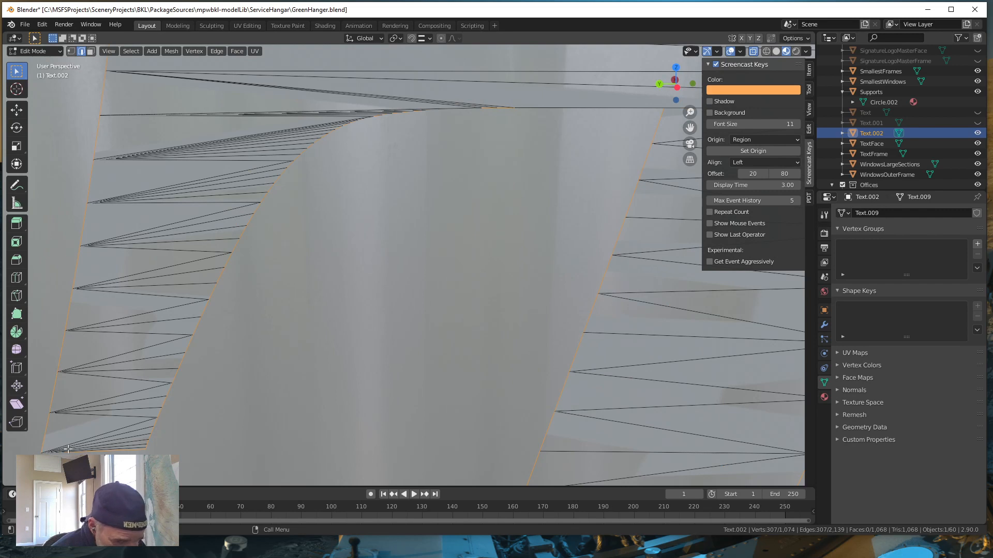
Duplicate the T's selected outline edges in place, separate the copy into its own object, and return to Object Mode
{"action": "scroll", "coordinate": [433, 284], "scroll_direction": "down", "scroll_amount": 3}
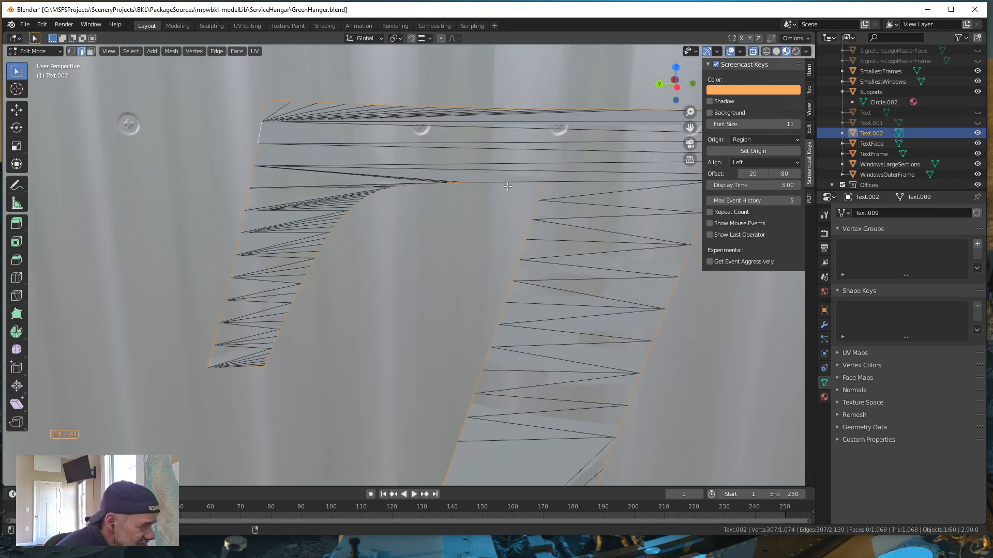
{"action": "scroll", "coordinate": [506, 185], "scroll_direction": "up", "scroll_amount": 3}
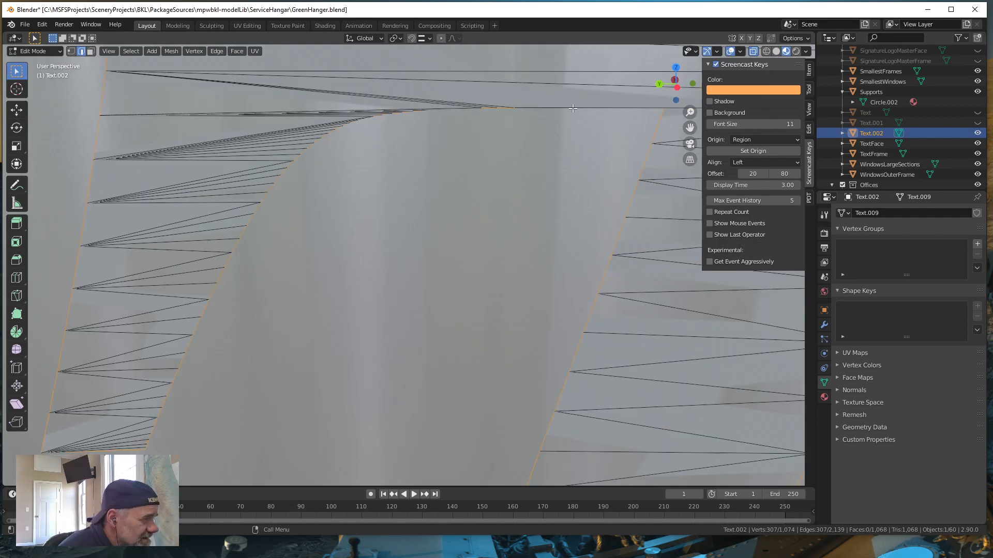
{"action": "scroll", "coordinate": [274, 307], "scroll_direction": "up", "scroll_amount": 5}
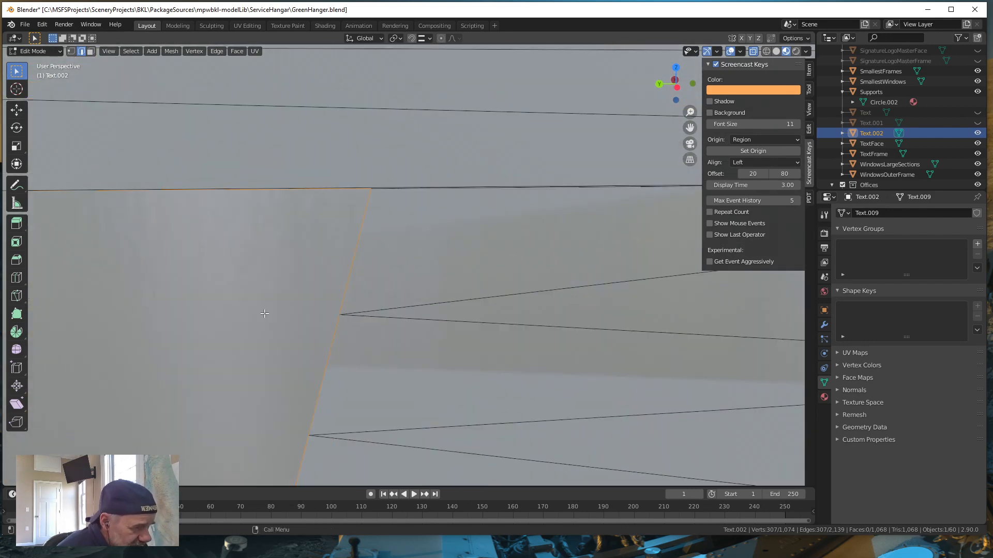
{"action": "scroll", "coordinate": [325, 277], "scroll_direction": "down", "scroll_amount": 6}
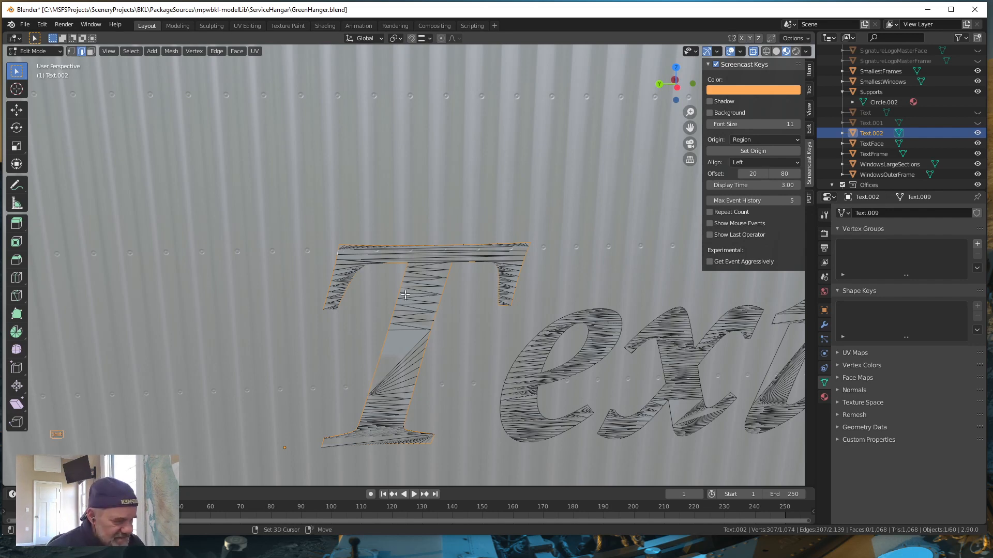
{"action": "key", "text": "shift+d"}
{"action": "right_click", "coordinate": [405, 294]}
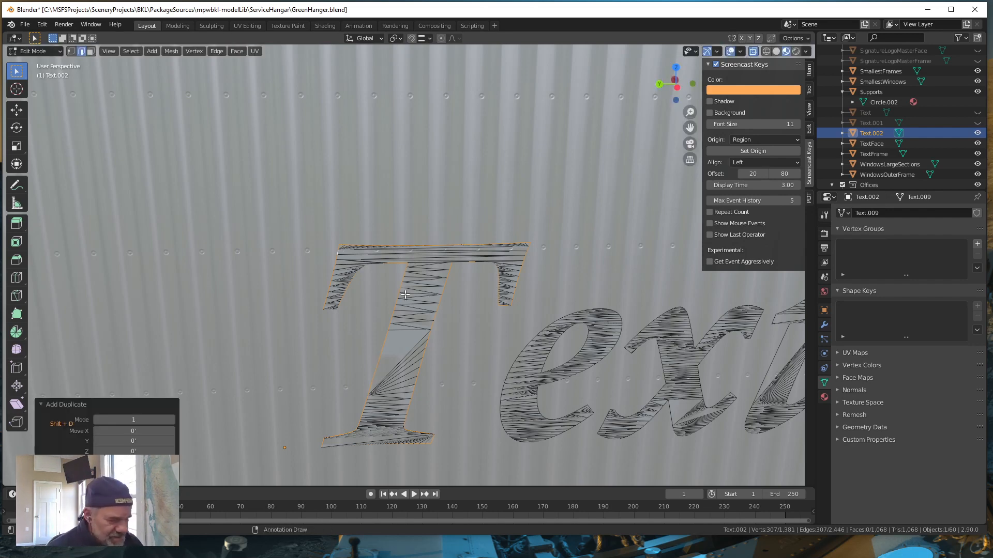
{"action": "key", "text": "p"}
{"action": "left_click", "coordinate": [405, 294]}
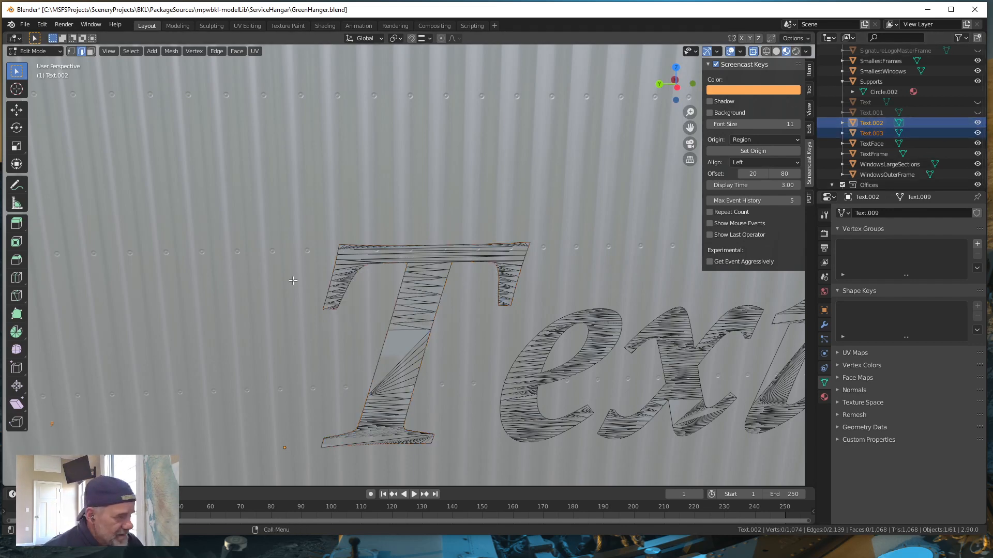
{"action": "key", "text": "Tab"}
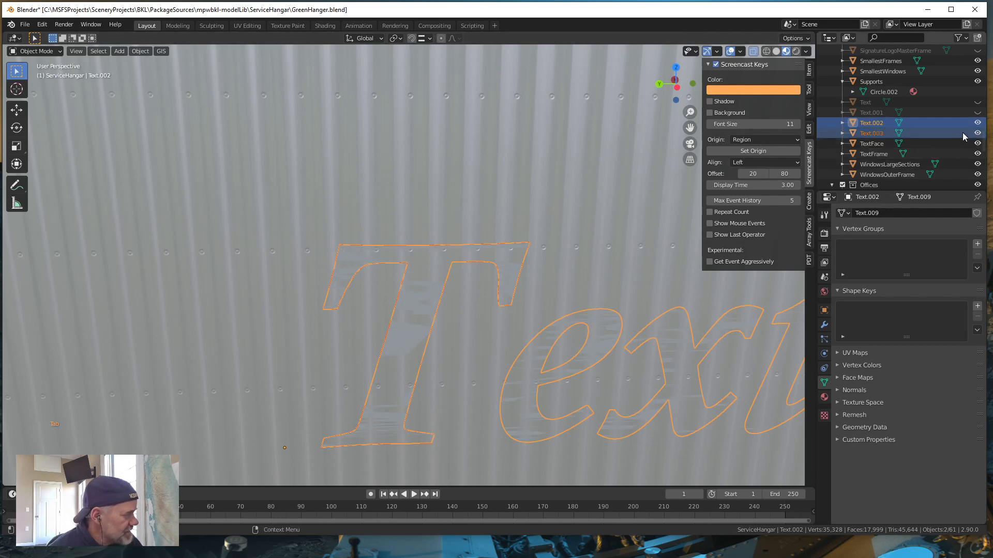
Hide the Text.002 mesh and move the separated T outline about -0.16' along the global X axis
{"action": "left_click", "coordinate": [978, 123]}
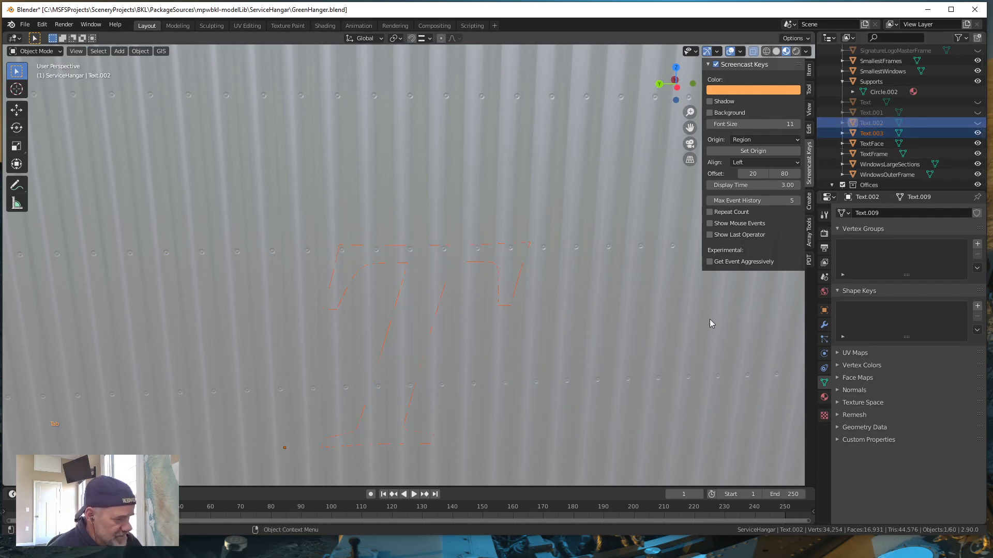
{"action": "left_click", "coordinate": [879, 134]}
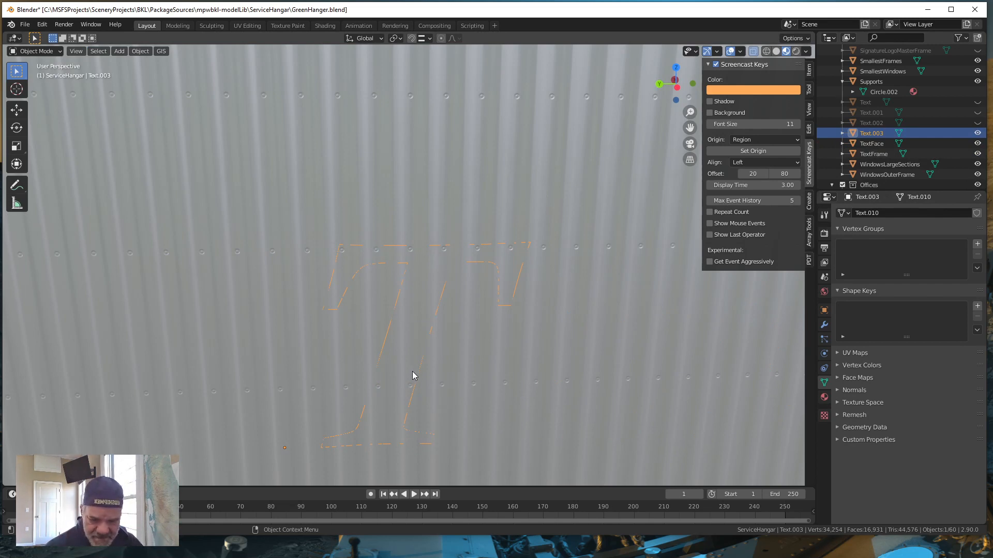
{"action": "key", "text": "g"}
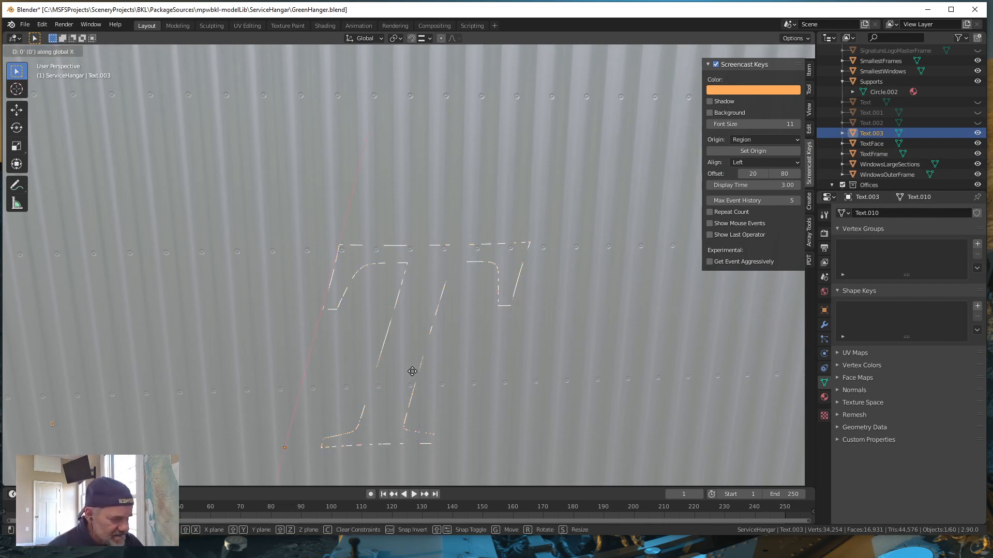
{"action": "left_click", "coordinate": [413, 385]}
Make the Text.002 mesh visible again and select it
{"action": "mouse_move", "coordinate": [626, 360]}
{"action": "middle_mouse_down"}
{"action": "mouse_move", "coordinate": [605, 390]}
{"action": "mouse_move", "coordinate": [598, 377]}
{"action": "mouse_move", "coordinate": [534, 371]}
{"action": "mouse_move", "coordinate": [586, 355]}
{"action": "middle_mouse_up"}
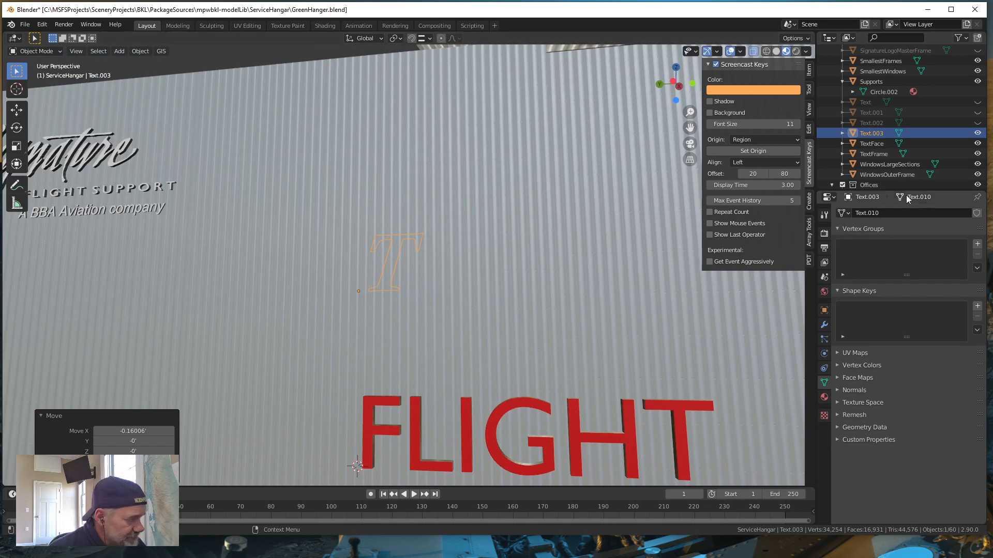
{"action": "left_click", "coordinate": [977, 122]}
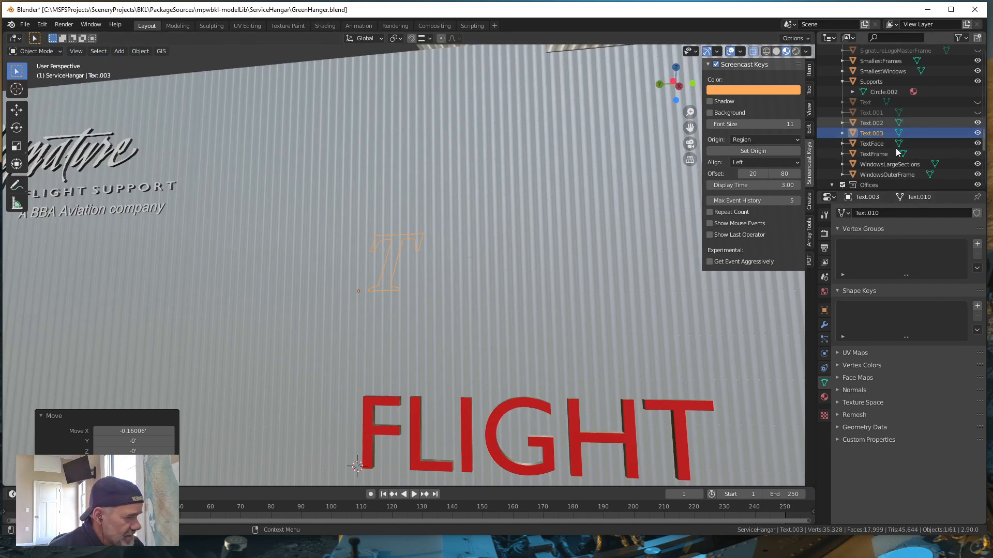
{"action": "left_click", "coordinate": [879, 122]}
{"action": "middle_click_drag", "start_coordinate": [484, 303], "coordinate": [502, 311]}
{"action": "scroll", "coordinate": [502, 311], "scroll_direction": "down", "scroll_amount": 6}
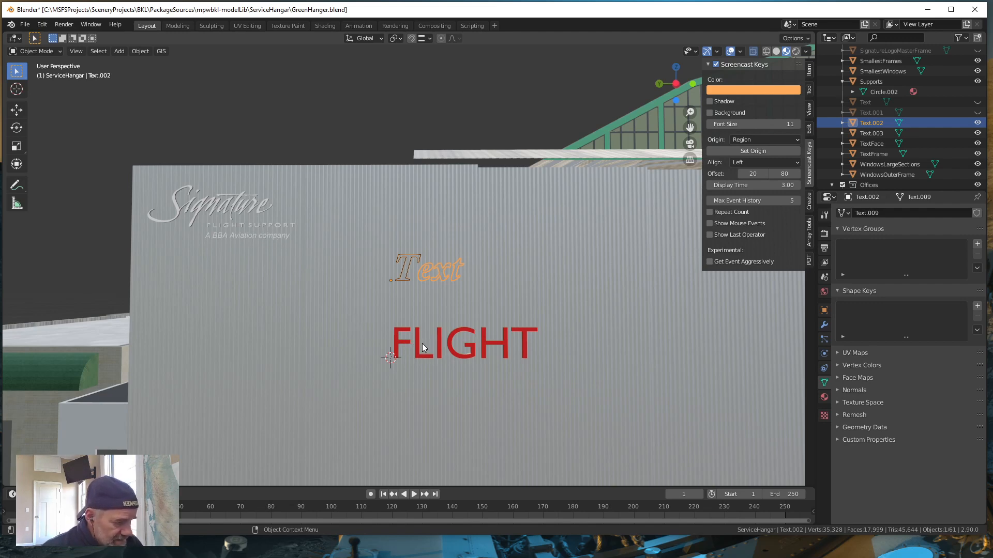
Examine the Signature, Text and FLIGHT lettering on the hangar wall from several angles and distances
{"action": "mouse_move", "coordinate": [422, 343]}
{"action": "middle_mouse_down"}
{"action": "mouse_move", "coordinate": [431, 361]}
{"action": "mouse_move", "coordinate": [474, 367]}
{"action": "mouse_move", "coordinate": [472, 357]}
{"action": "mouse_move", "coordinate": [416, 356]}
{"action": "middle_mouse_up"}
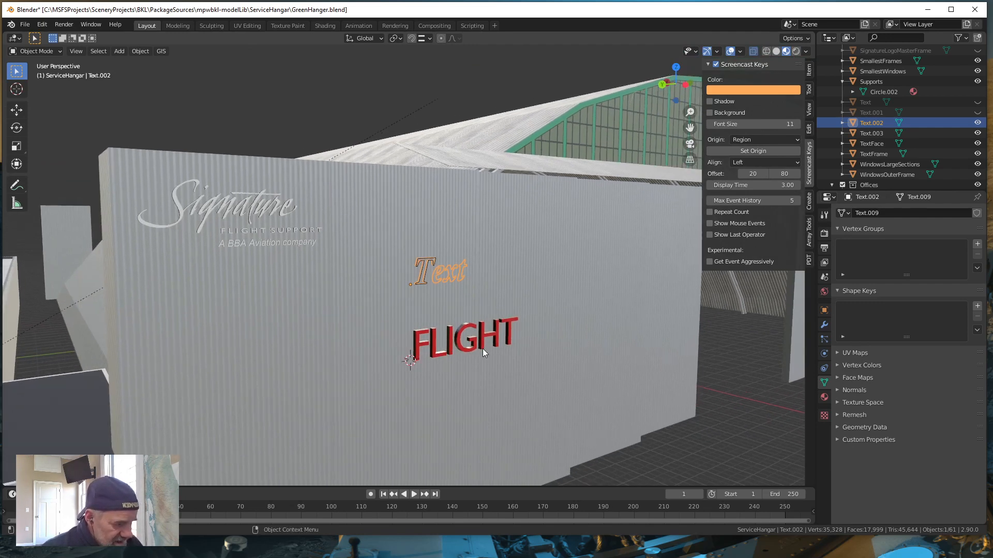
{"action": "mouse_move", "coordinate": [465, 350]}
{"action": "middle_mouse_down"}
{"action": "mouse_move", "coordinate": [424, 366]}
{"action": "mouse_move", "coordinate": [386, 359]}
{"action": "mouse_move", "coordinate": [485, 364]}
{"action": "mouse_move", "coordinate": [467, 365]}
{"action": "middle_mouse_up"}
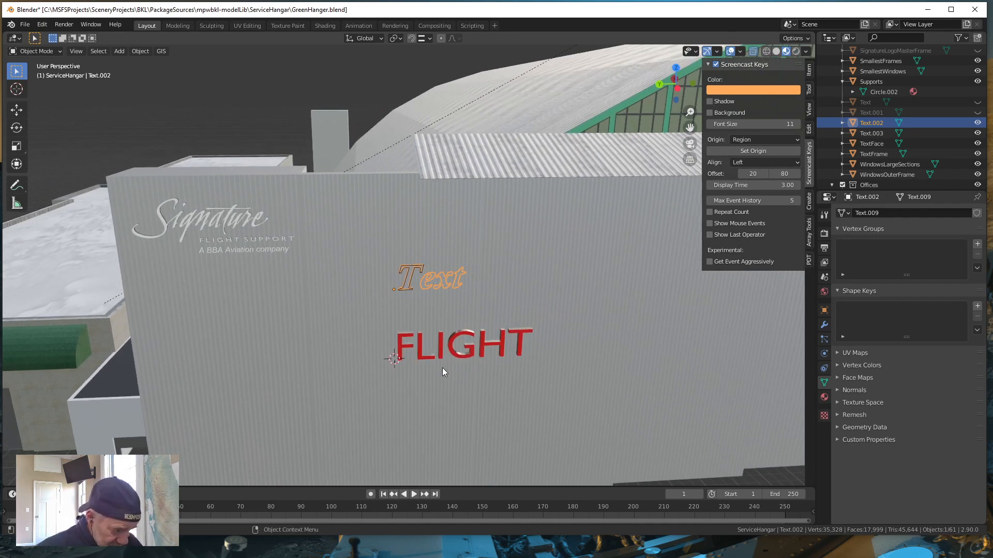
{"action": "mouse_move", "coordinate": [442, 367]}
{"action": "middle_mouse_down"}
{"action": "mouse_move", "coordinate": [504, 369]}
{"action": "mouse_move", "coordinate": [504, 359]}
{"action": "mouse_move", "coordinate": [492, 345]}
{"action": "mouse_move", "coordinate": [478, 367]}
{"action": "mouse_move", "coordinate": [440, 370]}
{"action": "middle_mouse_up"}
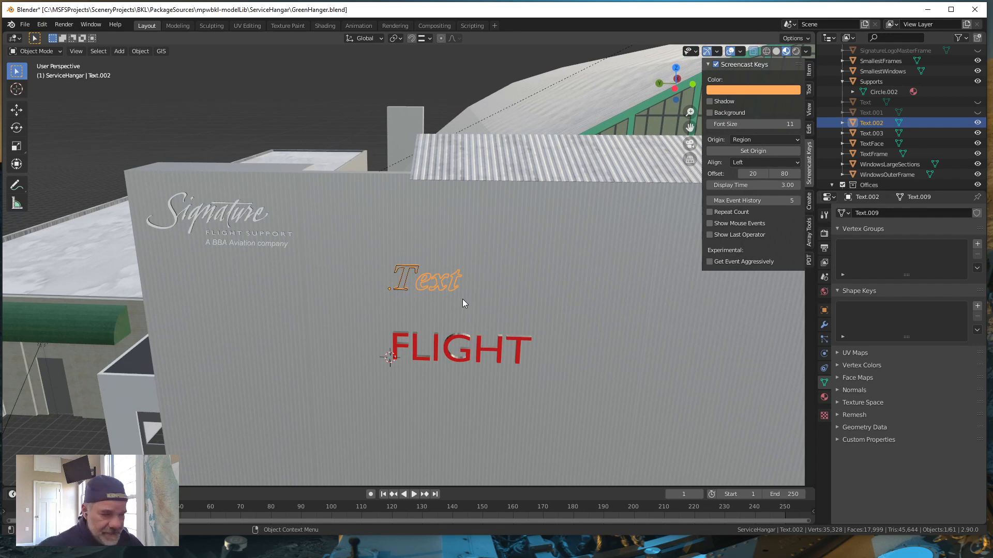
{"action": "scroll", "coordinate": [471, 317], "scroll_direction": "down", "scroll_amount": 5}
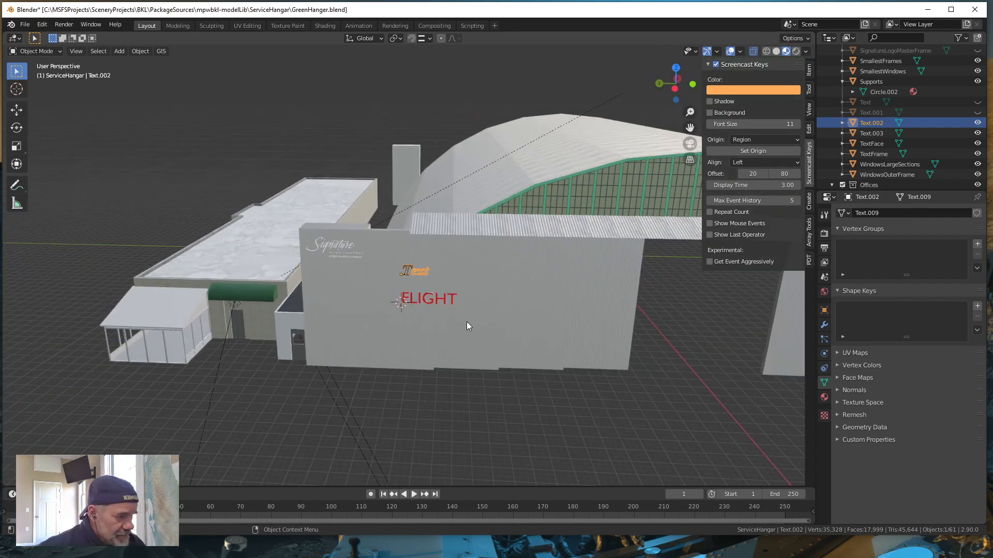
{"action": "middle_click_drag", "start_coordinate": [154, 379], "coordinate": [288, 387]}
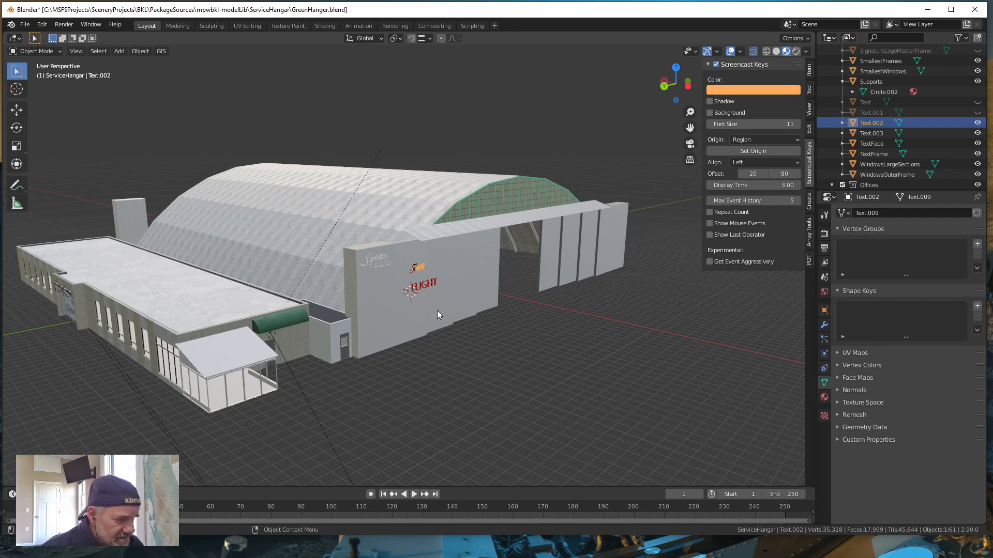
{"action": "scroll", "coordinate": [438, 313], "scroll_direction": "up", "scroll_amount": 7}
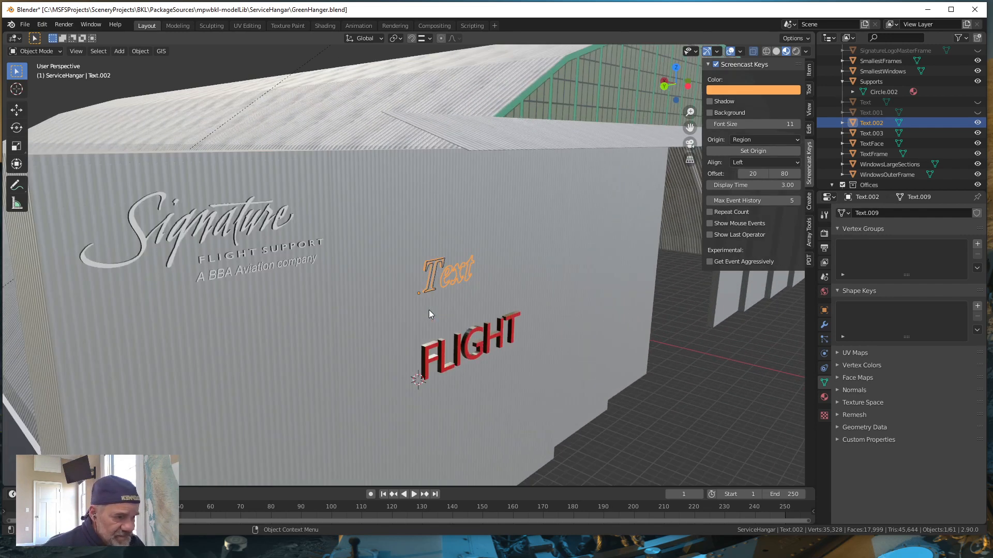
{"action": "scroll", "coordinate": [430, 309], "scroll_direction": "down", "scroll_amount": 7}
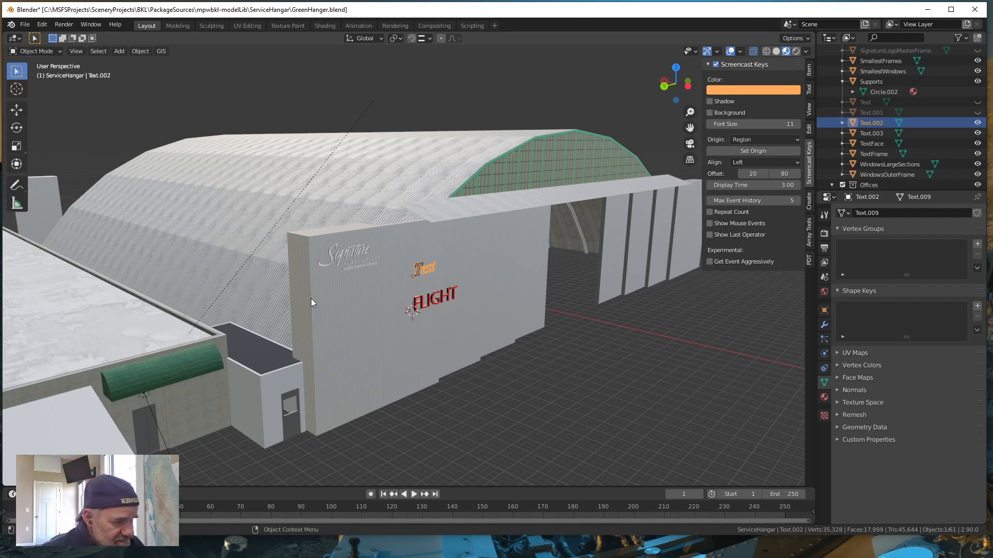
{"action": "scroll", "coordinate": [311, 299], "scroll_direction": "down", "scroll_amount": 3}
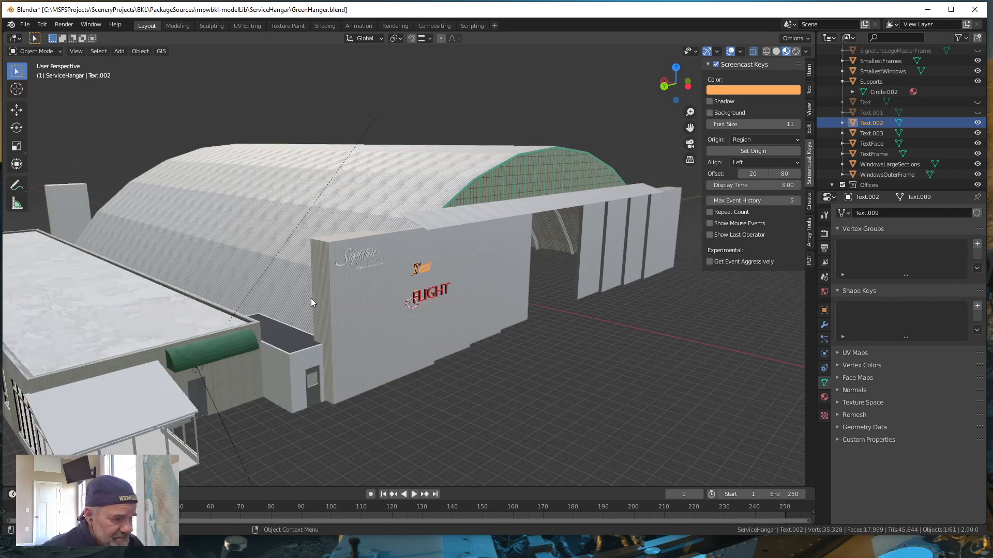